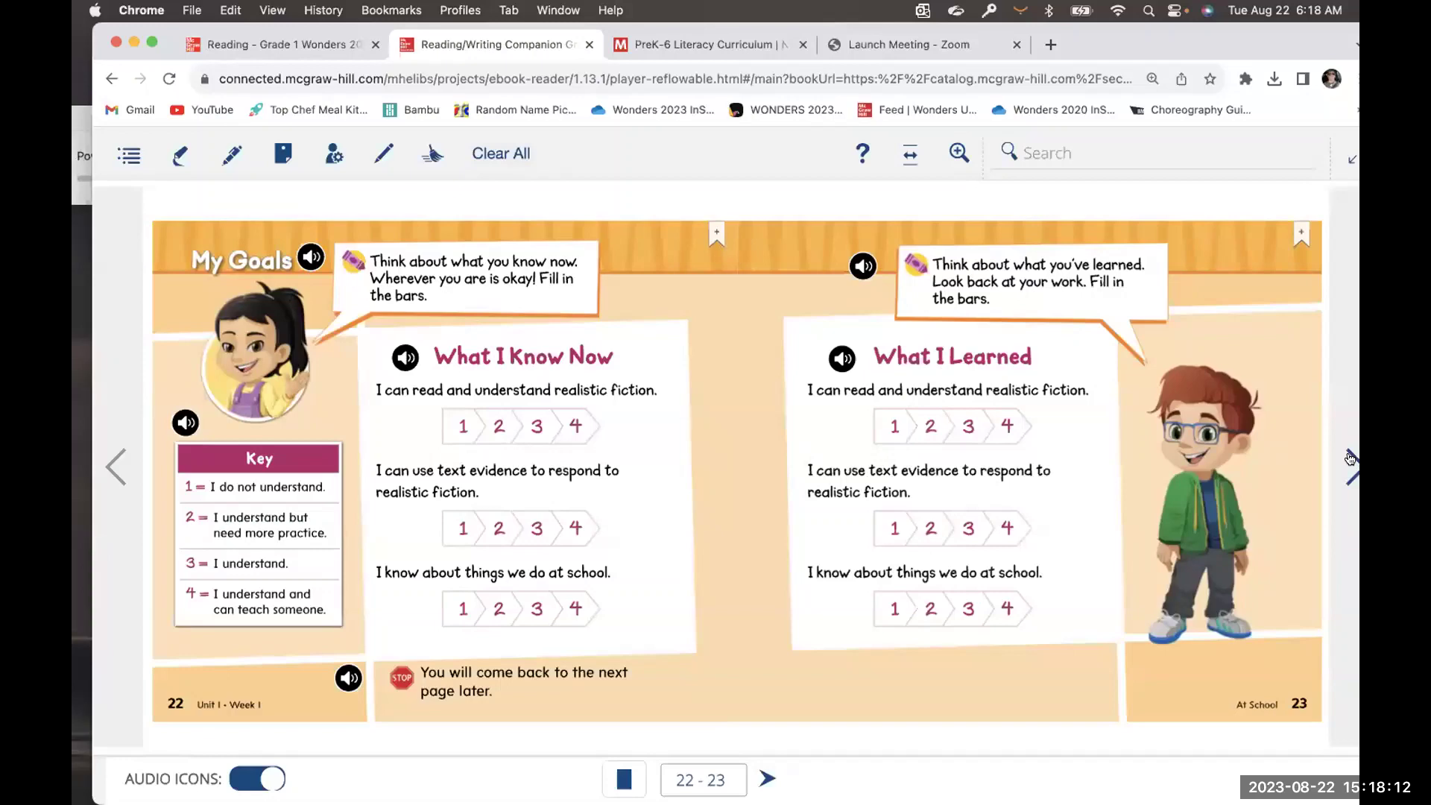
On pages 26–27, circle the short a words "Max", "can" and "Can" with a thicker orange pen
{"action": "left_click", "coordinate": [1351, 458]}
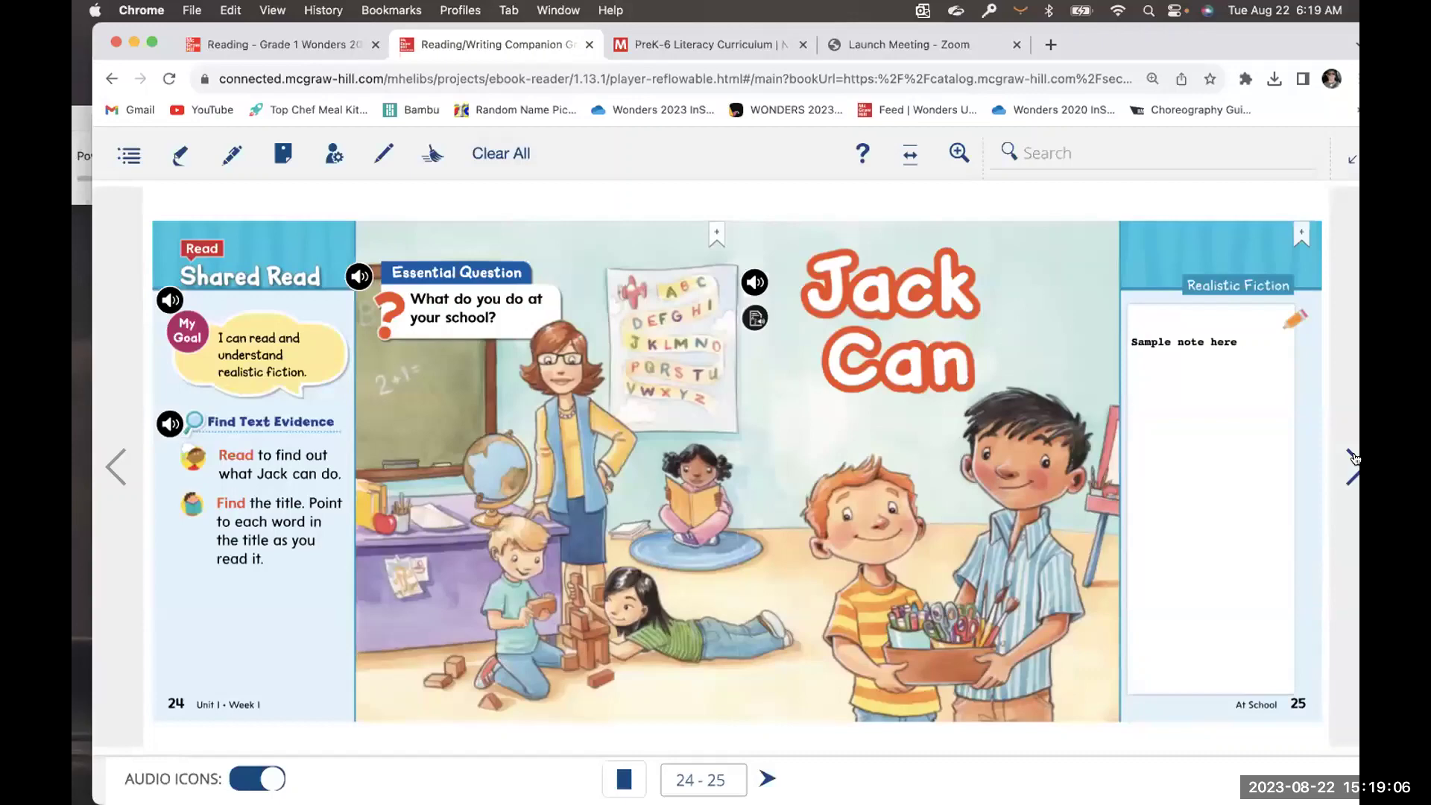
{"action": "left_click", "coordinate": [1353, 465]}
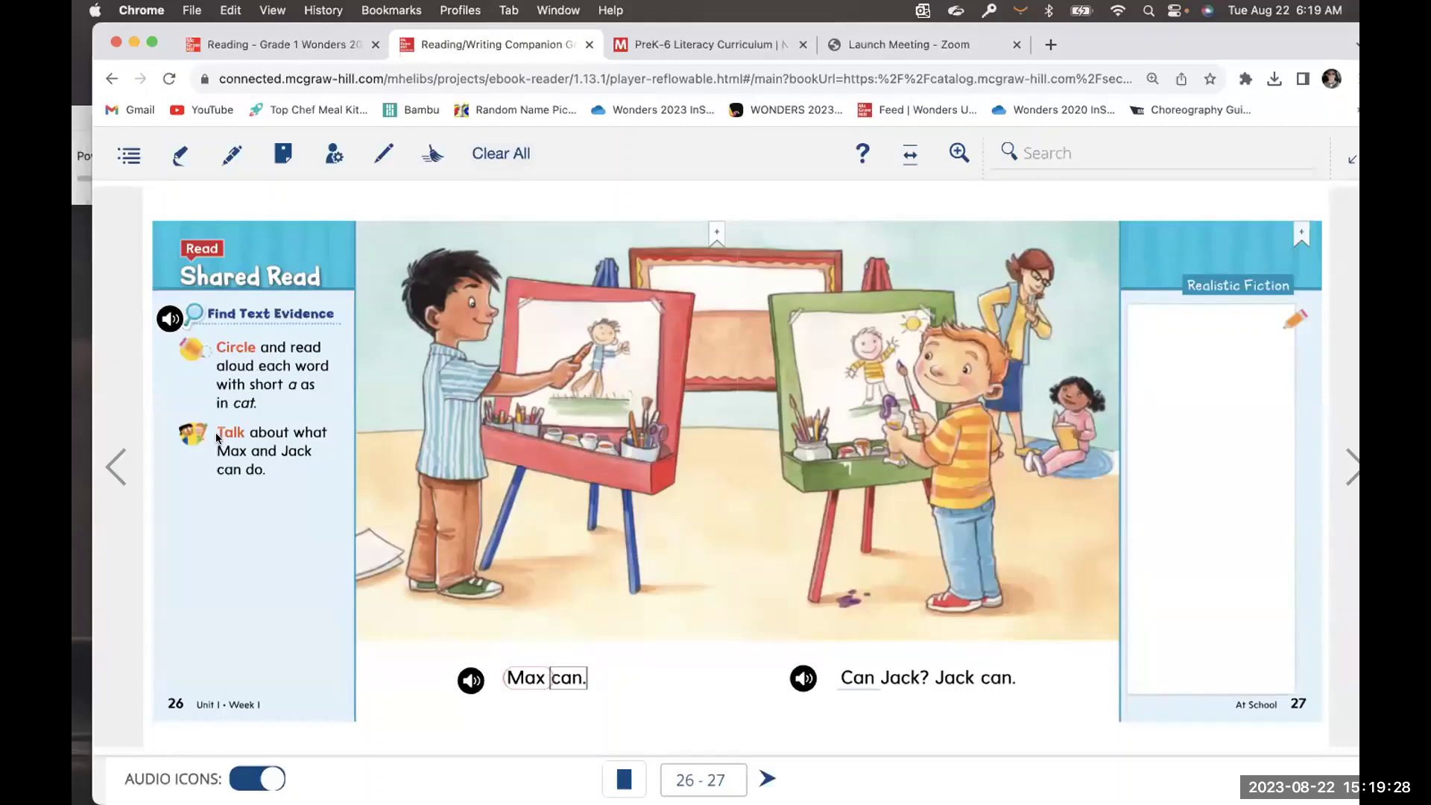
{"action": "left_click", "coordinate": [229, 160]}
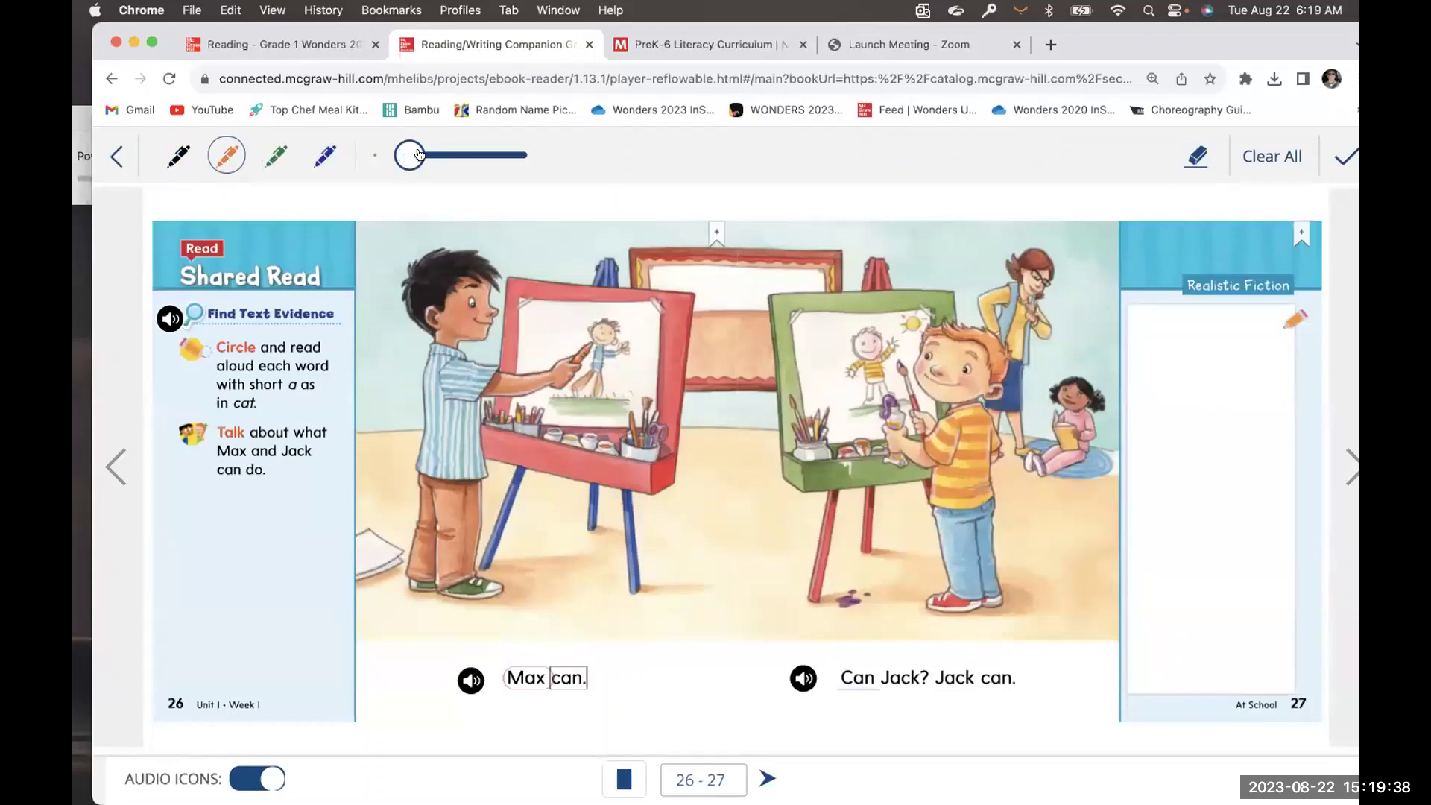
{"action": "left_click_drag", "start_coordinate": [408, 155], "coordinate": [441, 155]}
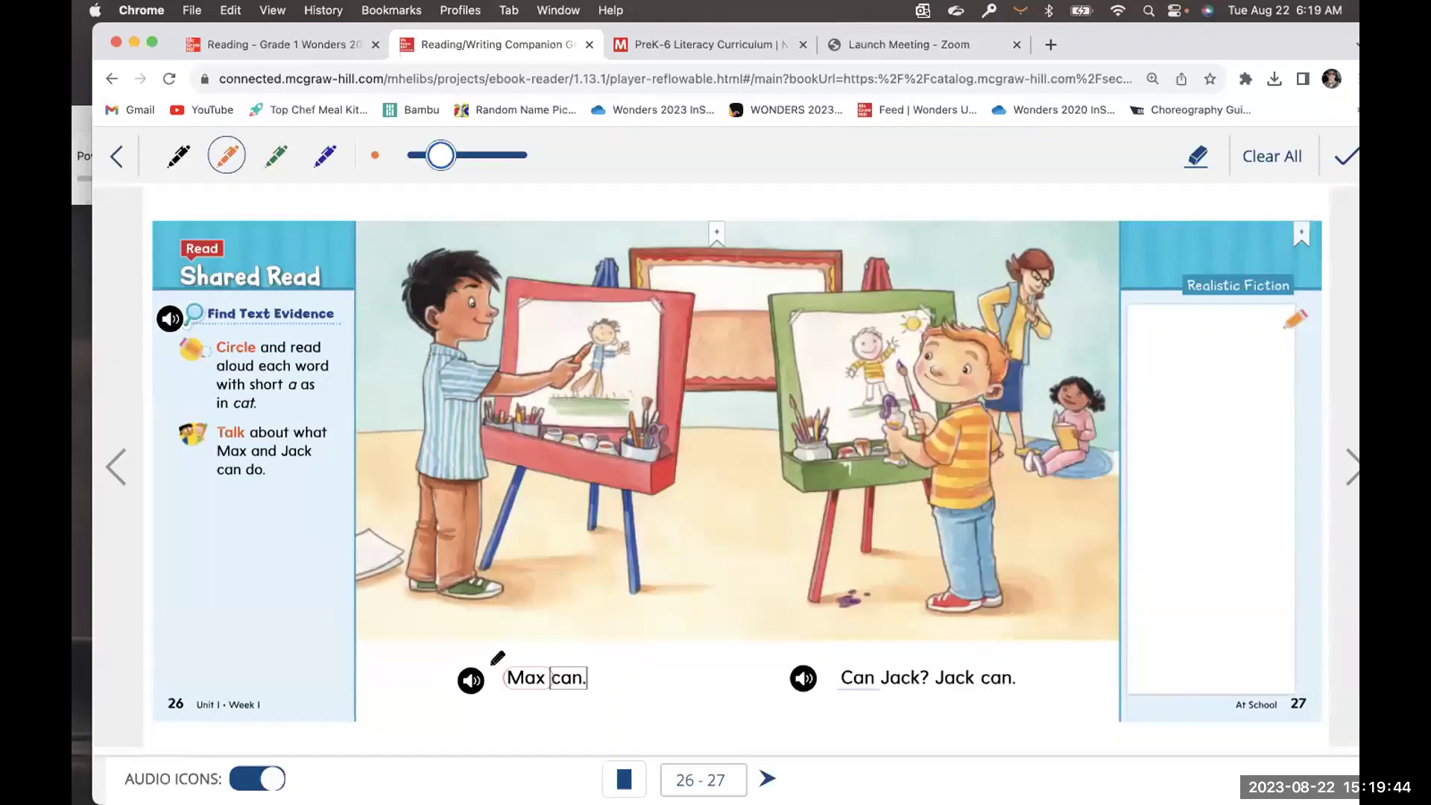
{"action": "left_click_drag", "start_coordinate": [534, 652], "coordinate": [605, 668]}
{"action": "mouse_move", "coordinate": [839, 654]}
{"action": "left_mouse_down"}
{"action": "mouse_move", "coordinate": [830, 687]}
{"action": "mouse_move", "coordinate": [871, 641]}
{"action": "mouse_move", "coordinate": [814, 660]}
{"action": "left_mouse_up"}
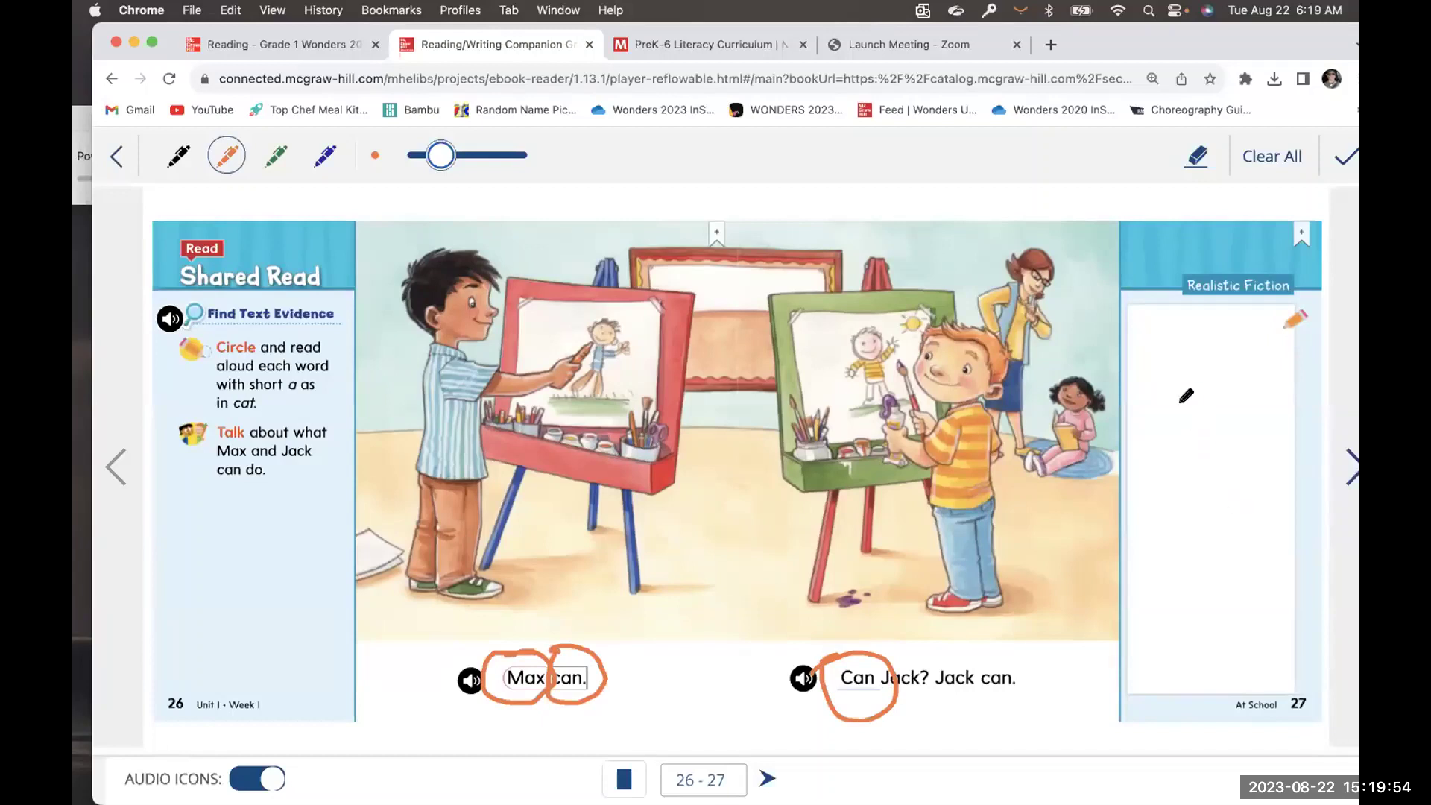
Handwrite "a", "A" and "cat" in orange, one below the other, in the blank note area on page 27
{"action": "mouse_move", "coordinate": [1186, 389]}
{"action": "left_mouse_down"}
{"action": "mouse_move", "coordinate": [1163, 403]}
{"action": "mouse_move", "coordinate": [1183, 428]}
{"action": "mouse_move", "coordinate": [1191, 401]}
{"action": "mouse_move", "coordinate": [1212, 425]}
{"action": "left_mouse_up"}
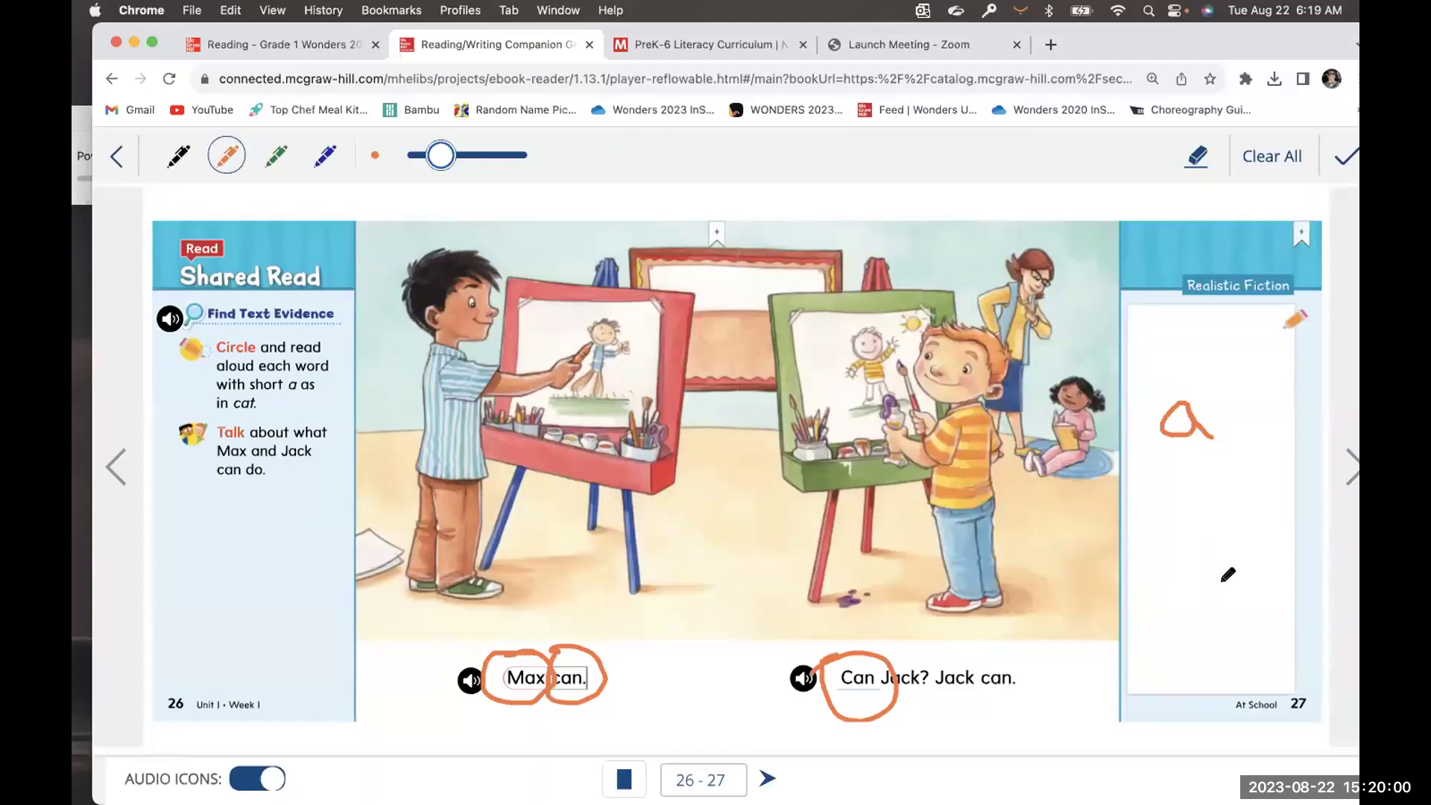
{"action": "mouse_move", "coordinate": [1138, 565]}
{"action": "left_mouse_down"}
{"action": "mouse_move", "coordinate": [1162, 479]}
{"action": "mouse_move", "coordinate": [1202, 551]}
{"action": "mouse_move", "coordinate": [1191, 529]}
{"action": "left_mouse_up"}
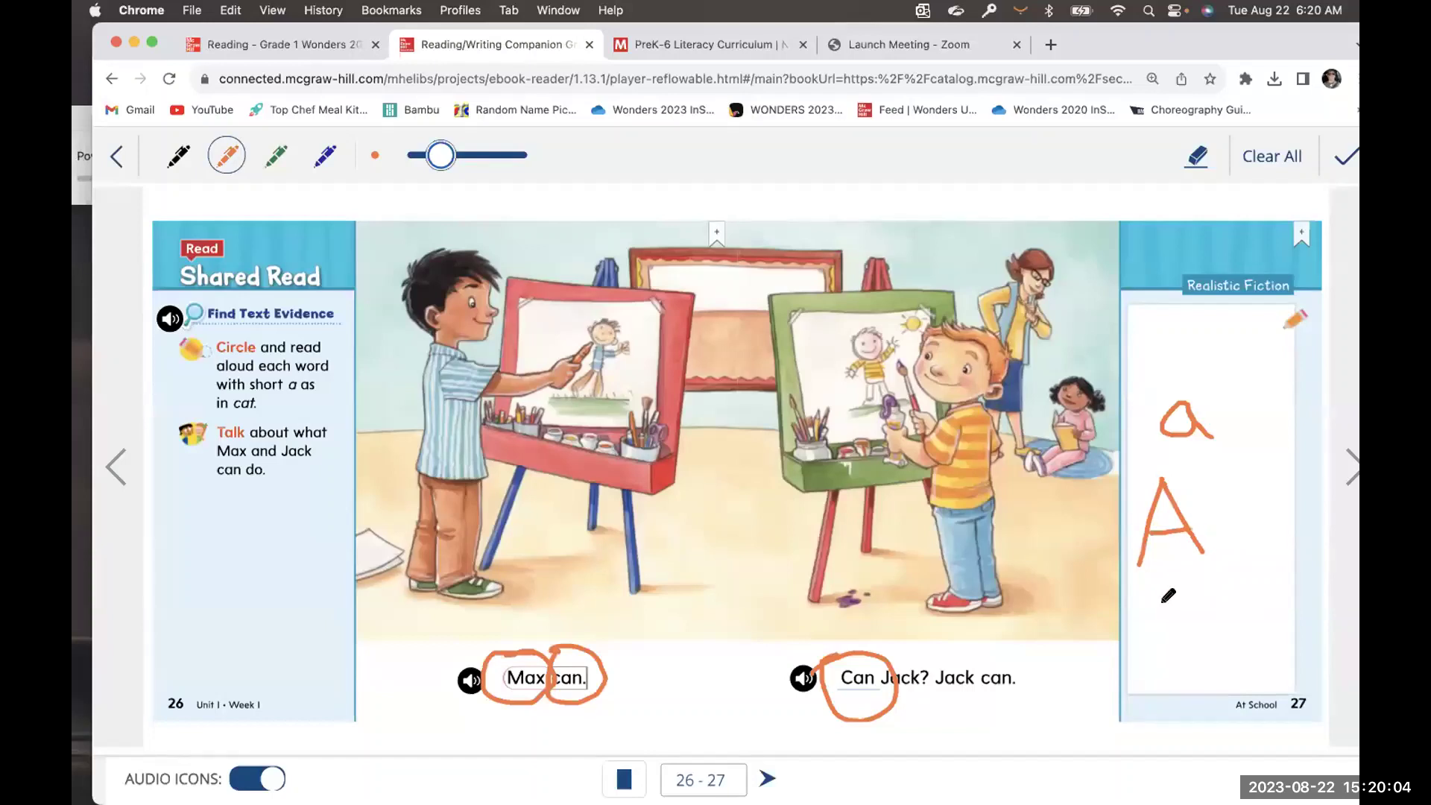
{"action": "mouse_move", "coordinate": [1137, 620]}
{"action": "left_mouse_down"}
{"action": "mouse_move", "coordinate": [1168, 610]}
{"action": "mouse_move", "coordinate": [1175, 655]}
{"action": "left_mouse_up"}
{"action": "left_click_drag", "start_coordinate": [1215, 612], "coordinate": [1229, 656]}
{"action": "left_click_drag", "start_coordinate": [1240, 559], "coordinate": [1239, 663]}
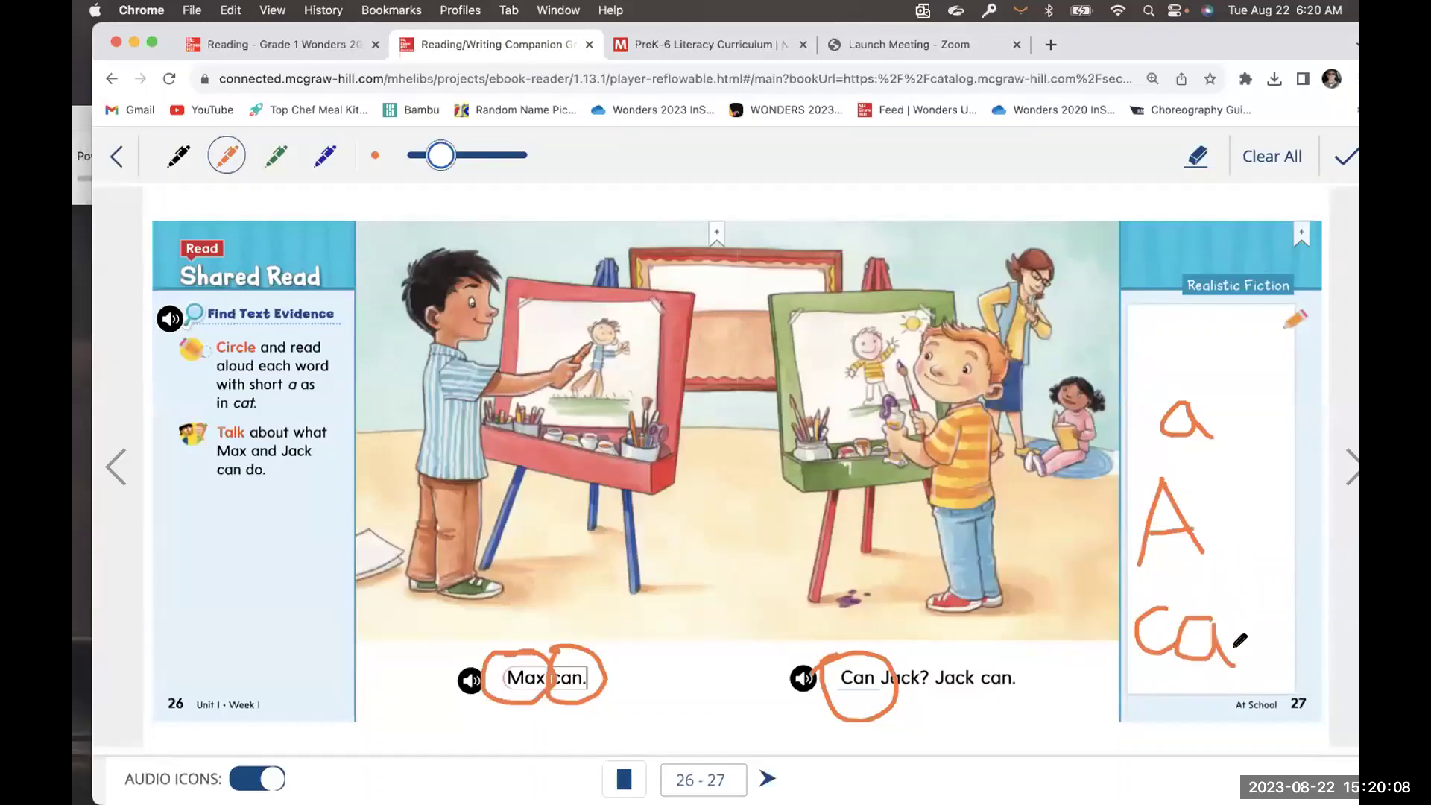
{"action": "left_click_drag", "start_coordinate": [1207, 610], "coordinate": [1276, 609]}
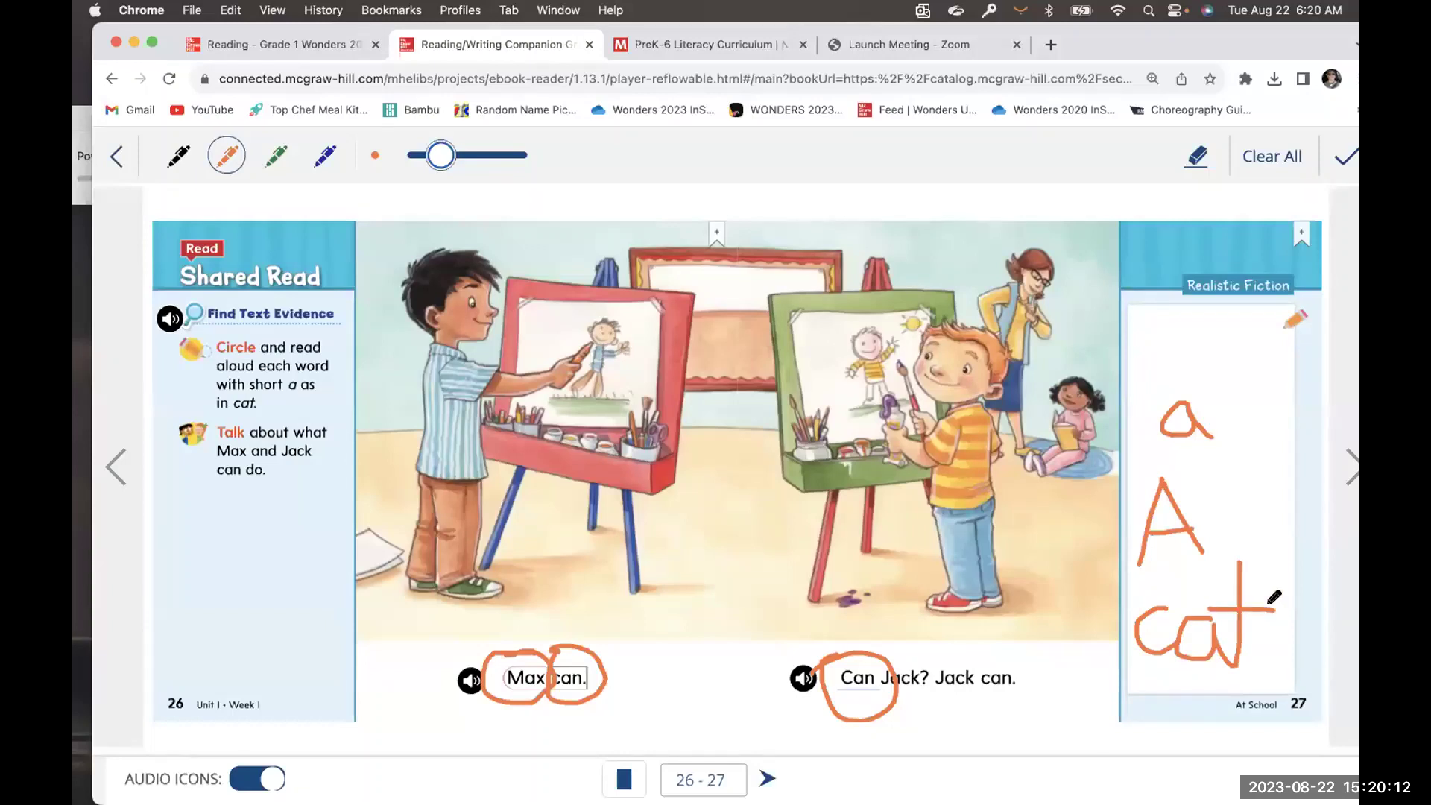
Page through the rest of the Unit 1 Week 1 lesson, from pages 28–29 to pages 52–53, examining its reading and writing activities
{"action": "left_click", "coordinate": [1352, 471]}
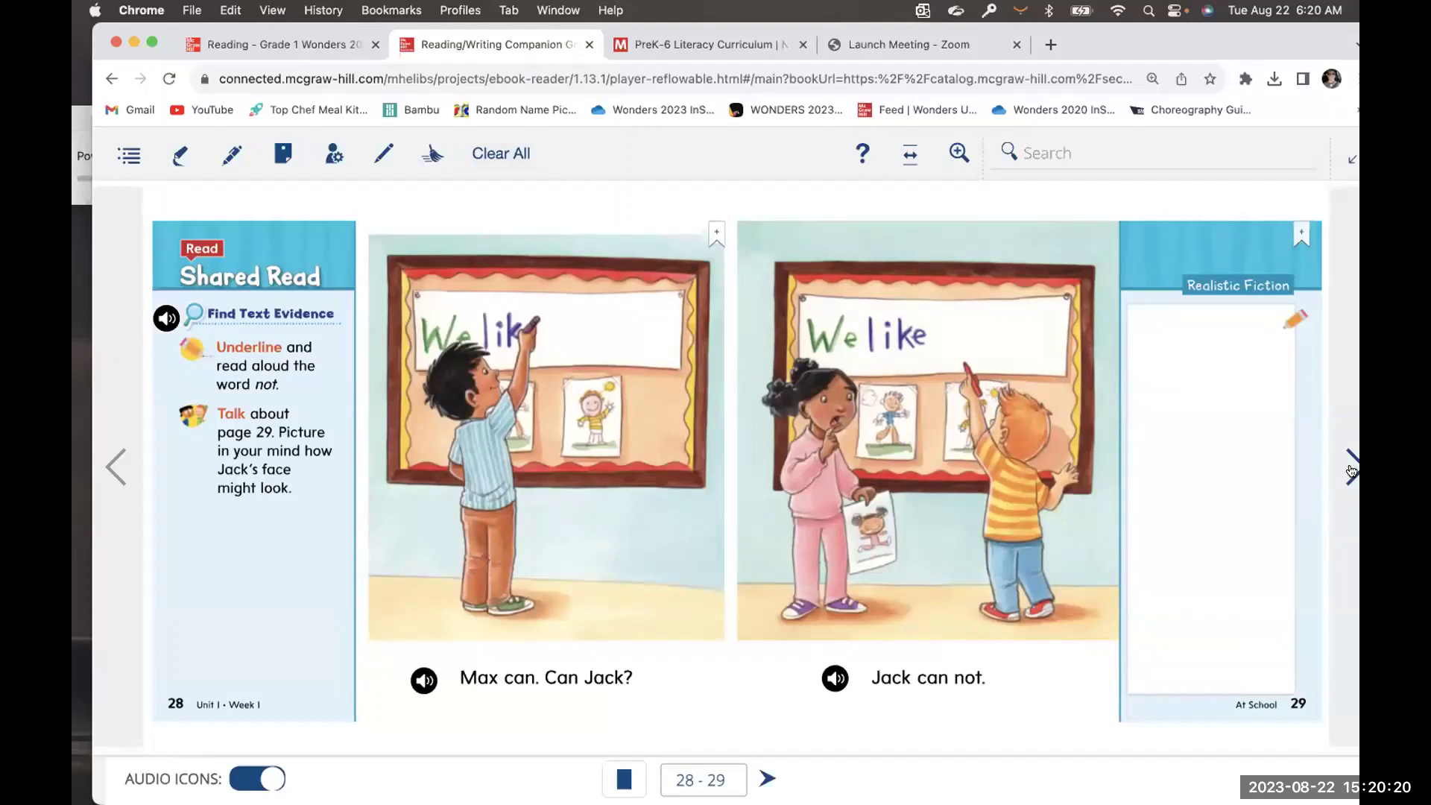
{"action": "left_click", "coordinate": [1351, 471]}
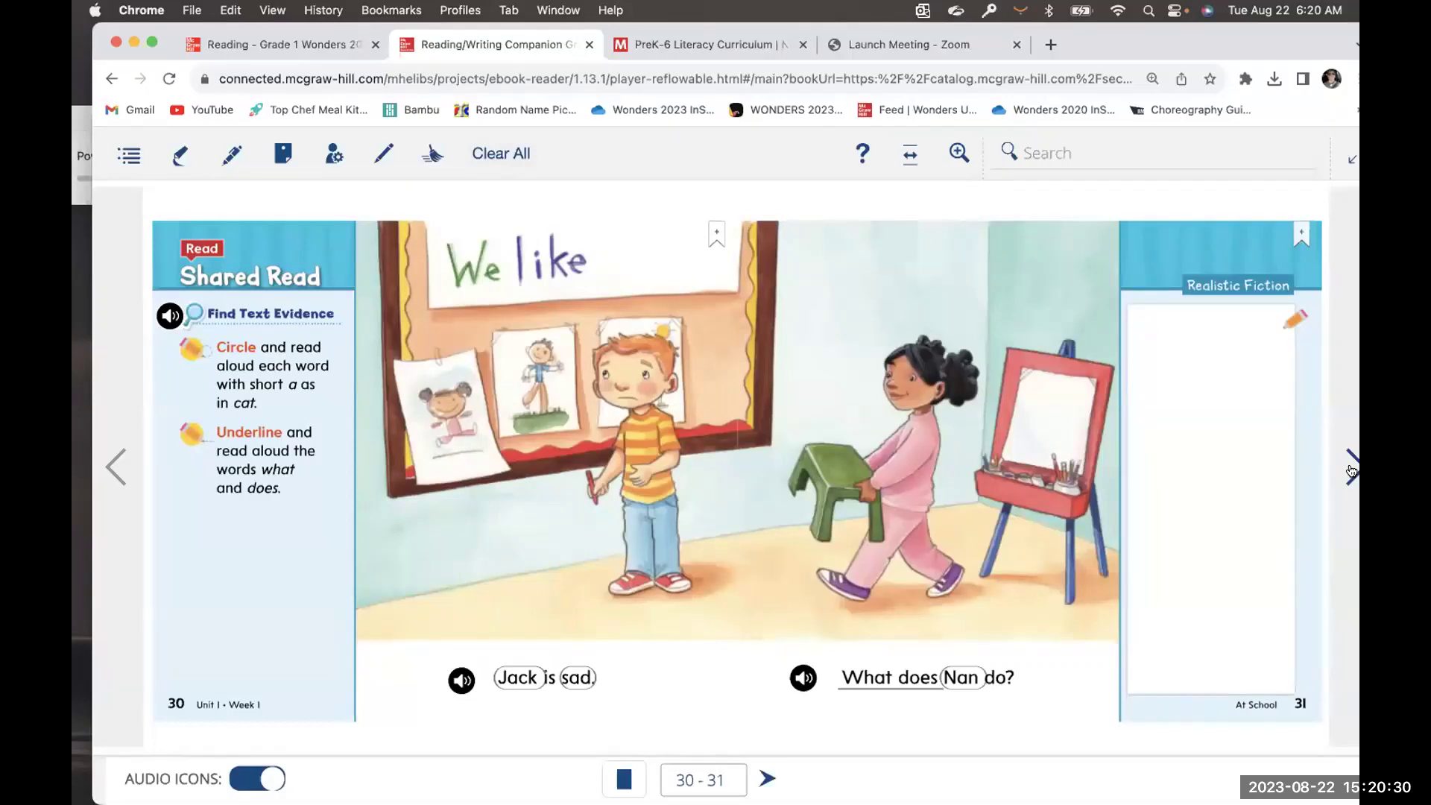
{"action": "left_click", "coordinate": [1352, 471]}
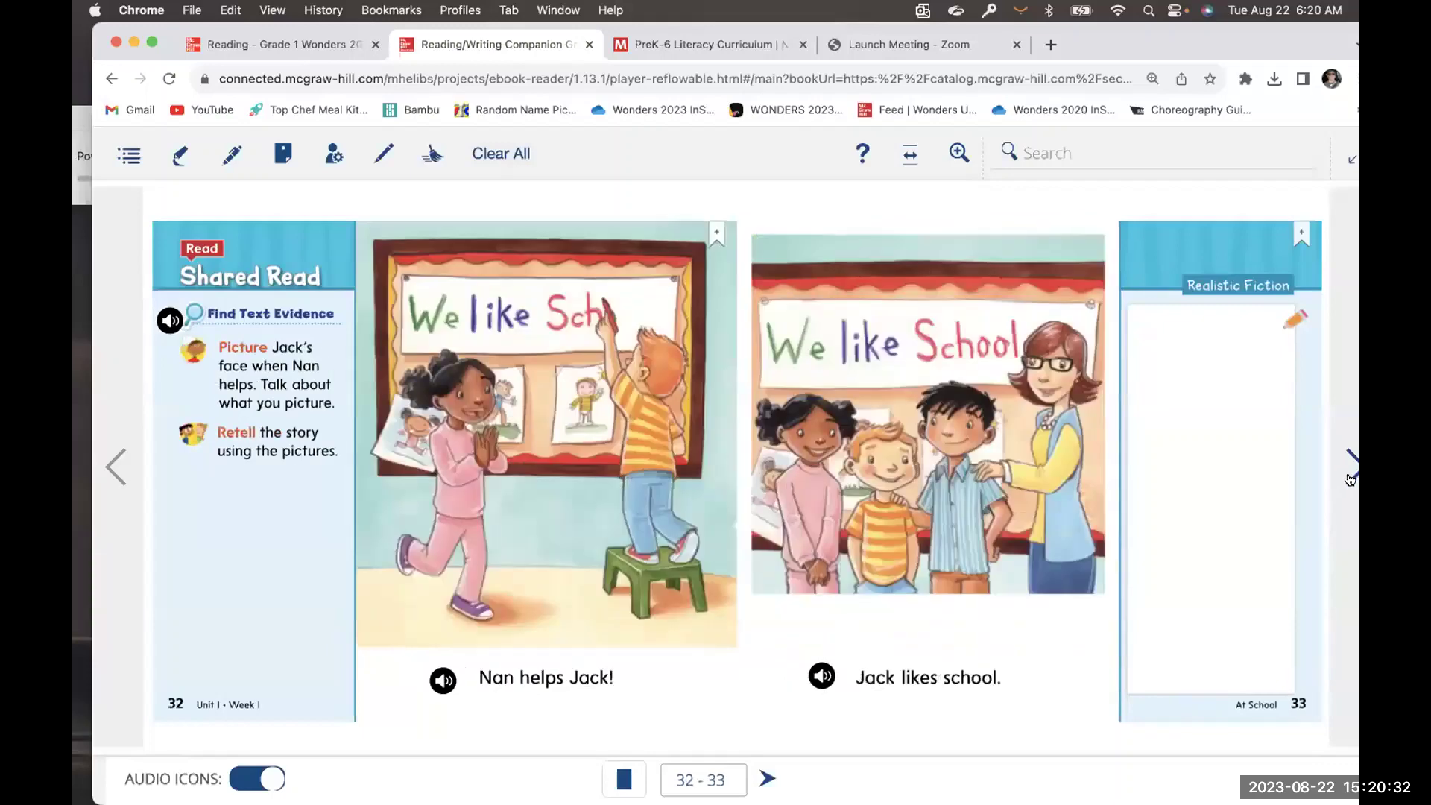
{"action": "left_click", "coordinate": [1352, 471]}
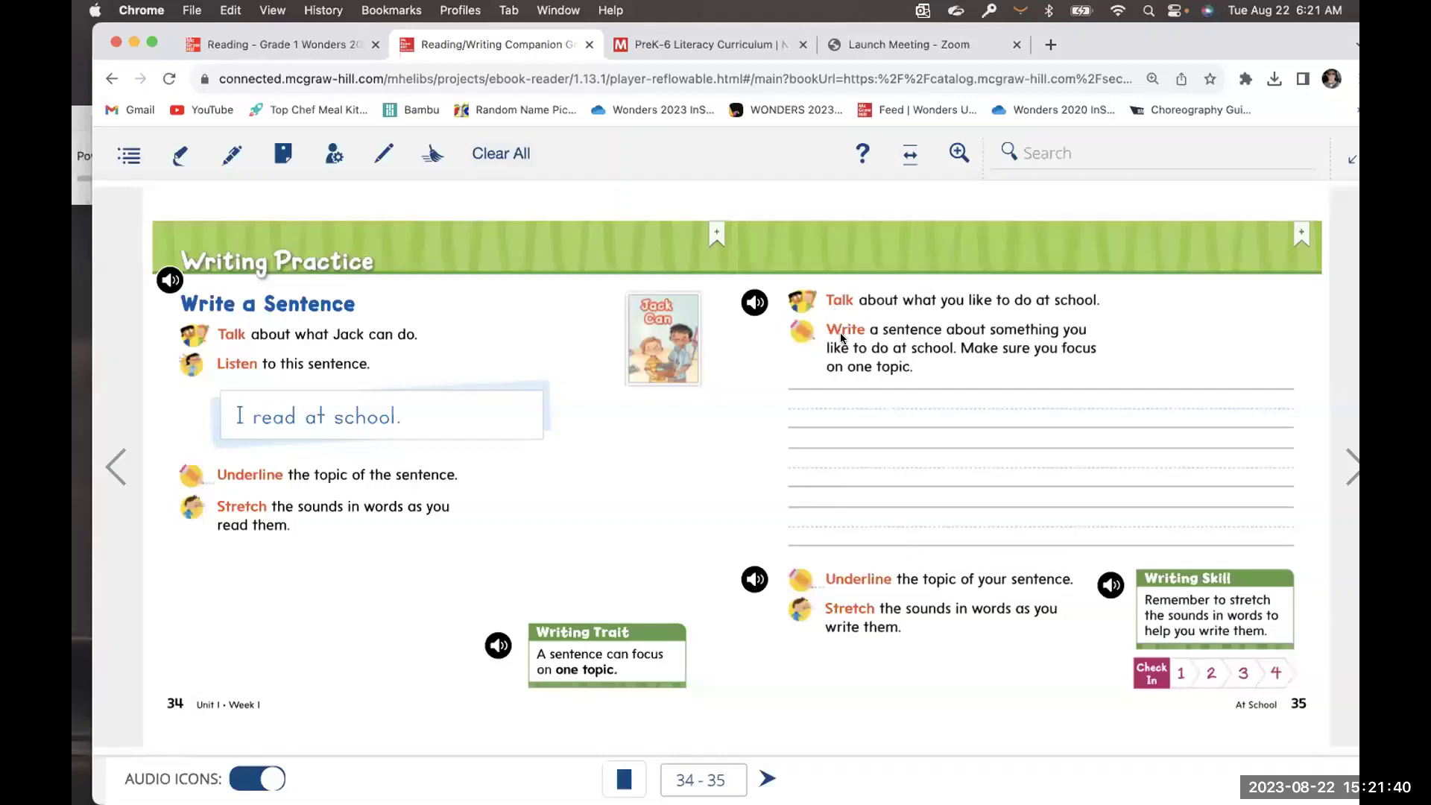
{"action": "left_click", "coordinate": [1347, 459]}
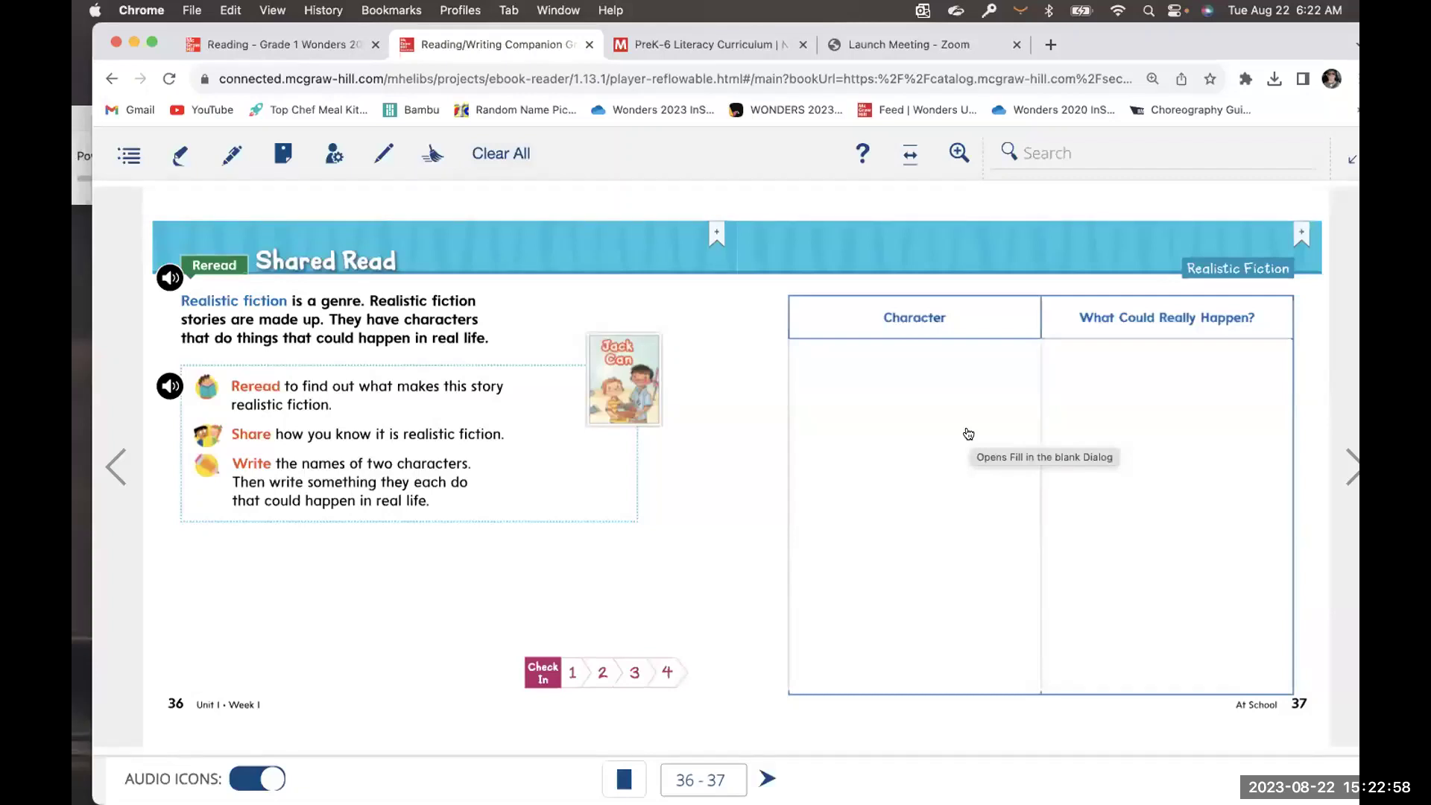
{"action": "left_click", "coordinate": [1350, 448]}
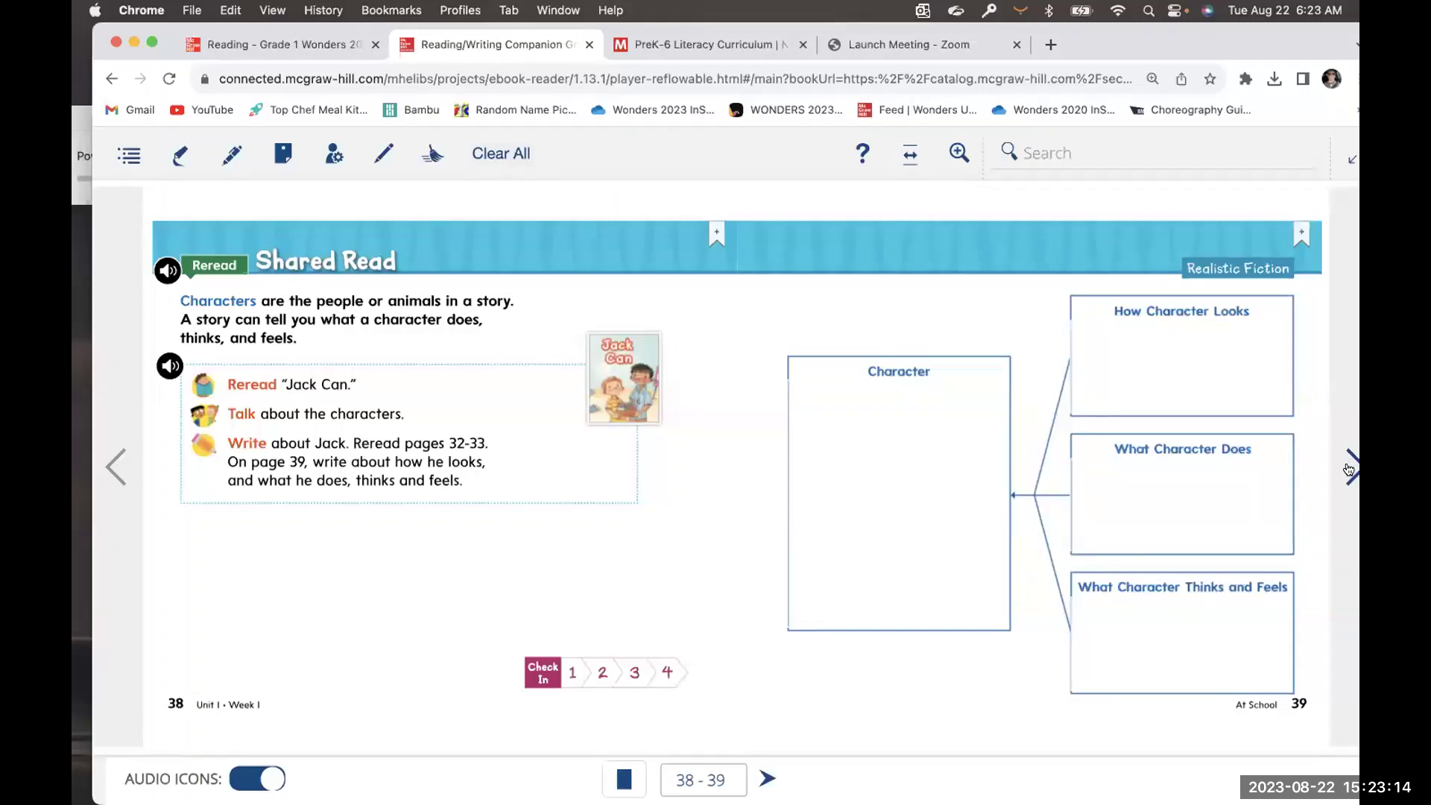
{"action": "left_click", "coordinate": [1349, 469]}
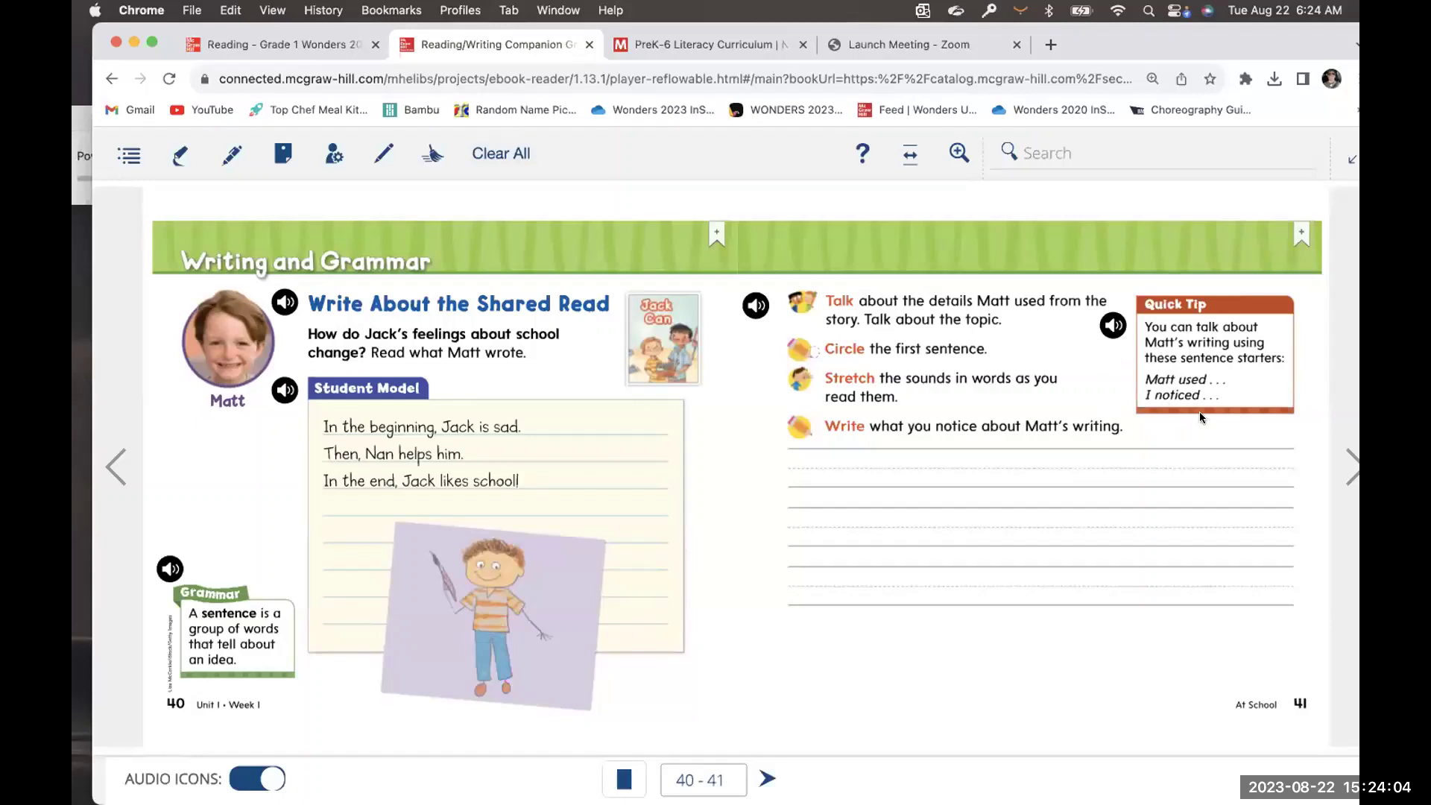
{"action": "left_click", "coordinate": [1351, 469]}
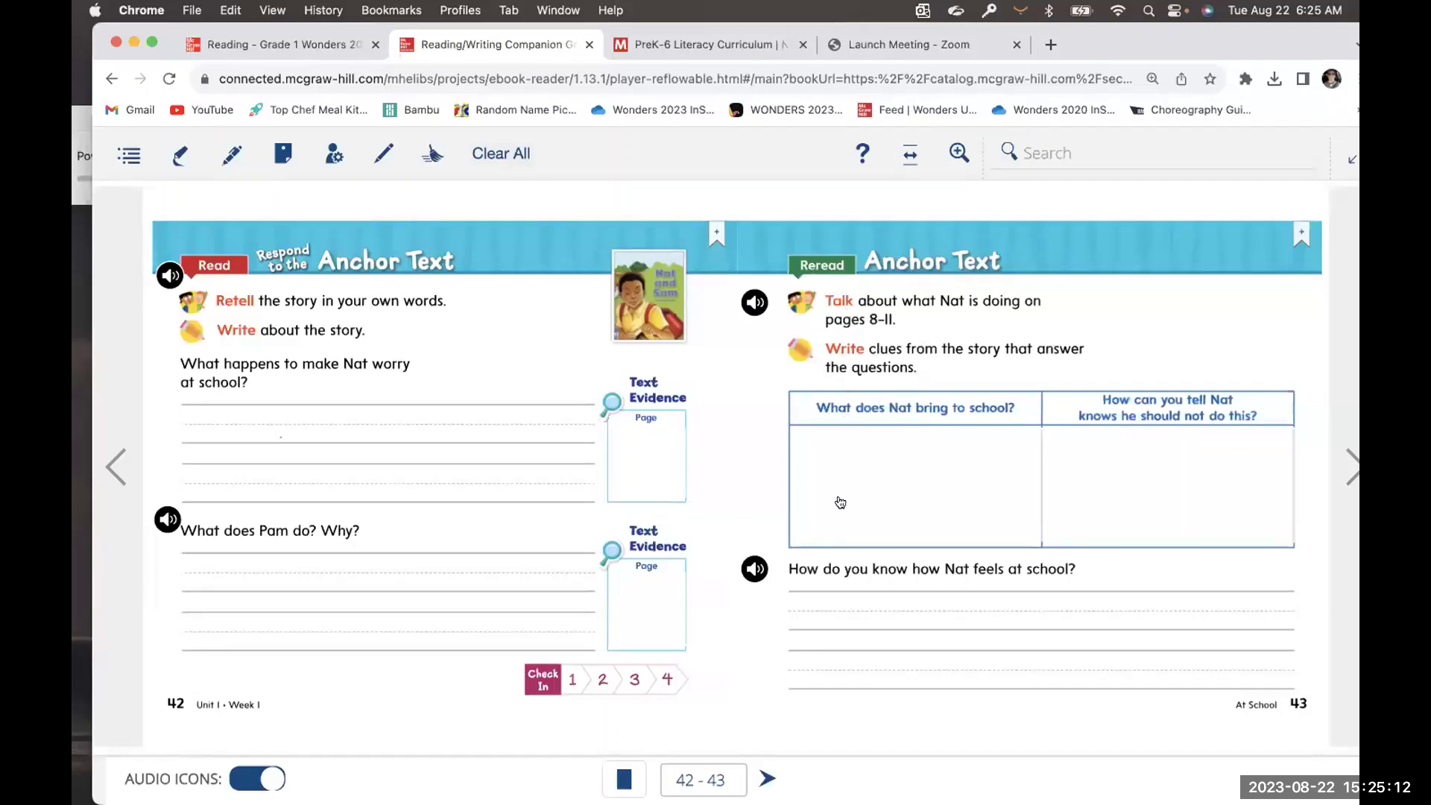
{"action": "left_click", "coordinate": [1353, 463]}
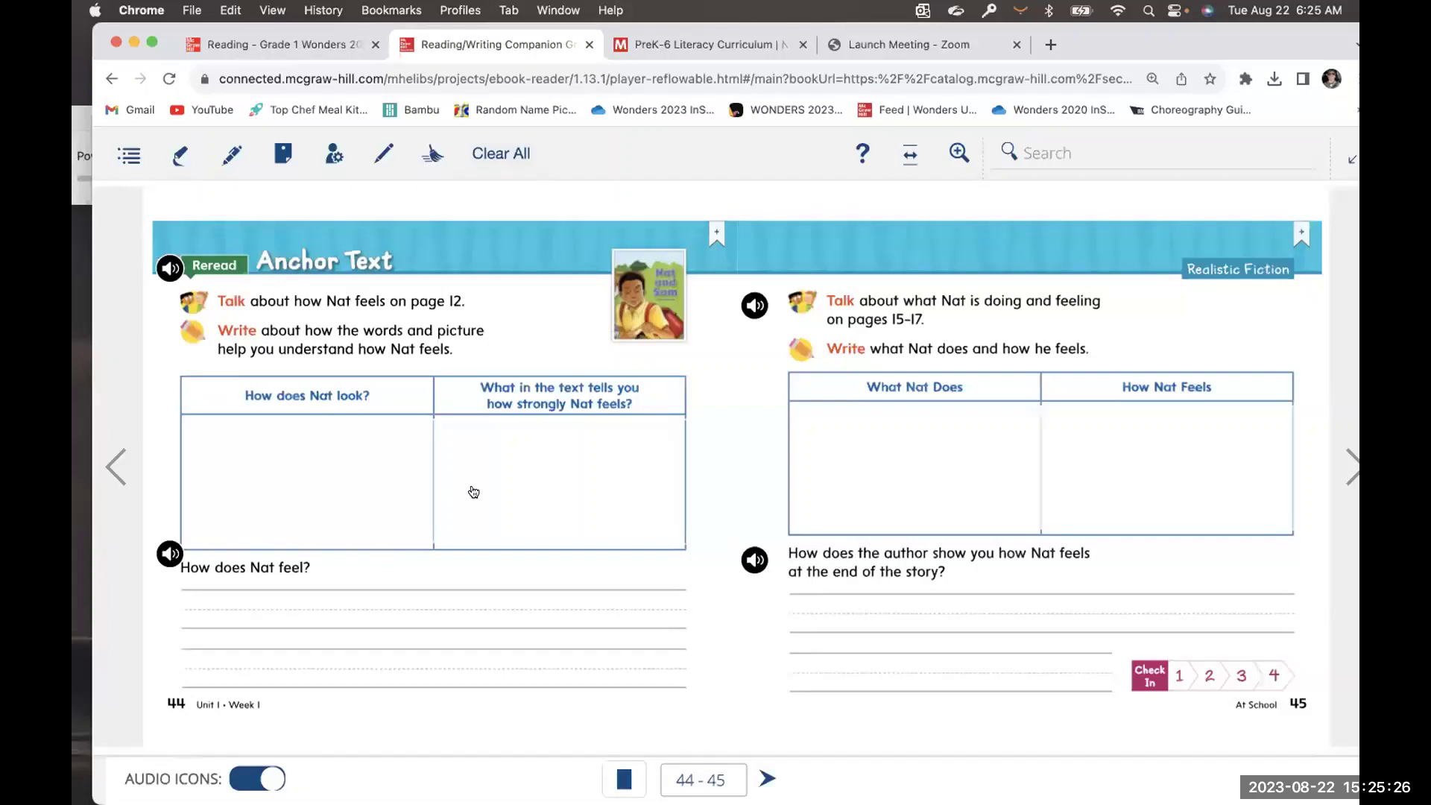
{"action": "left_click", "coordinate": [1351, 470]}
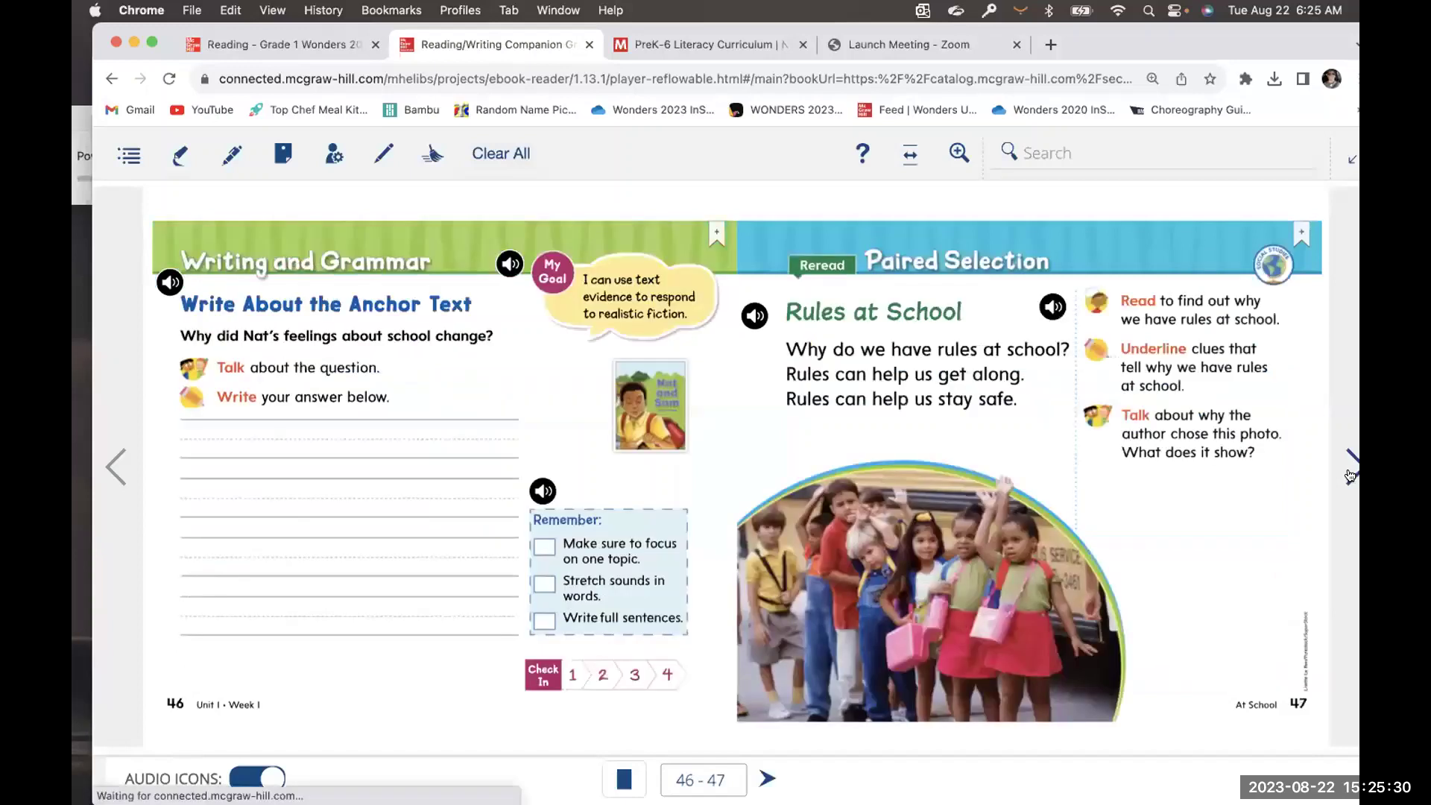
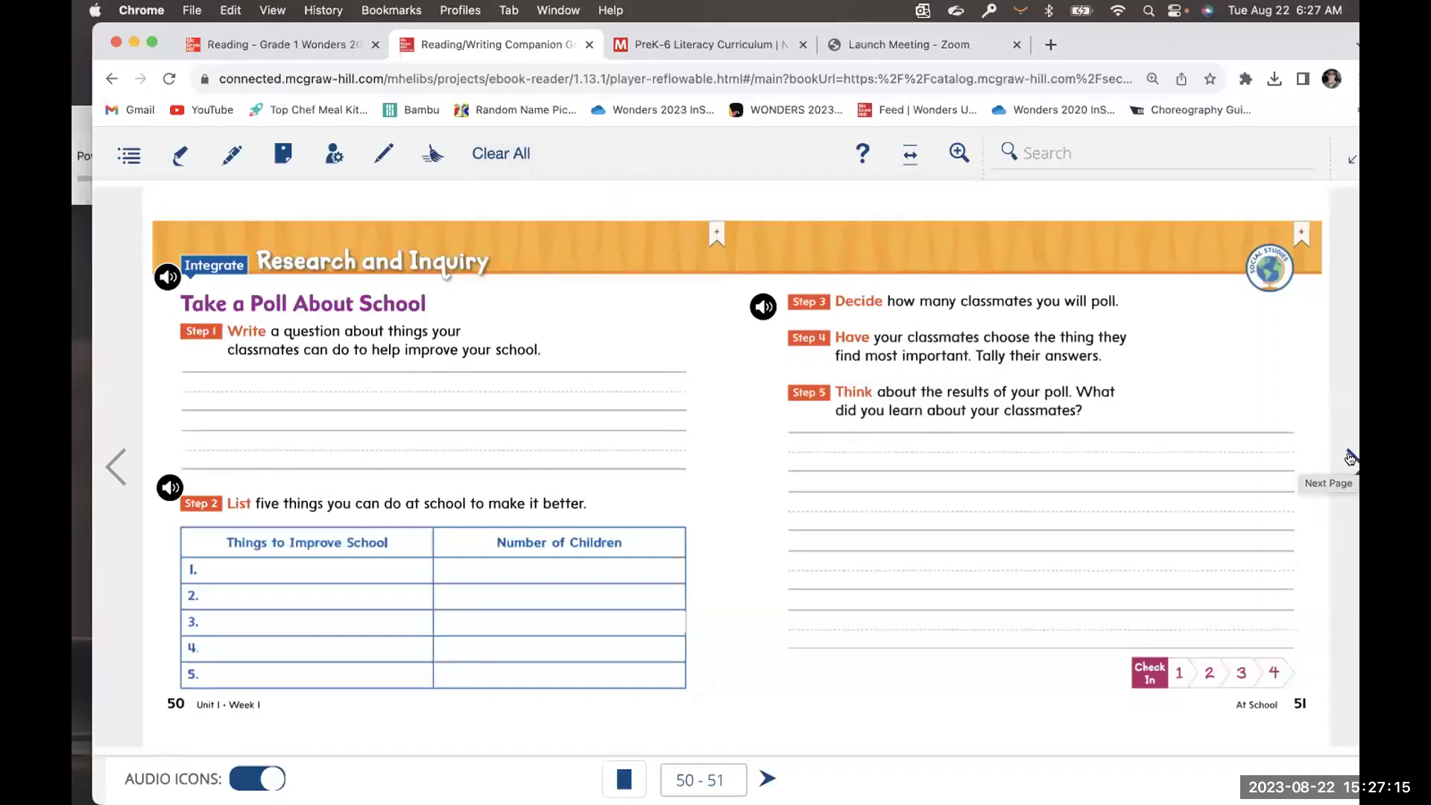
{"action": "left_click", "coordinate": [1350, 459]}
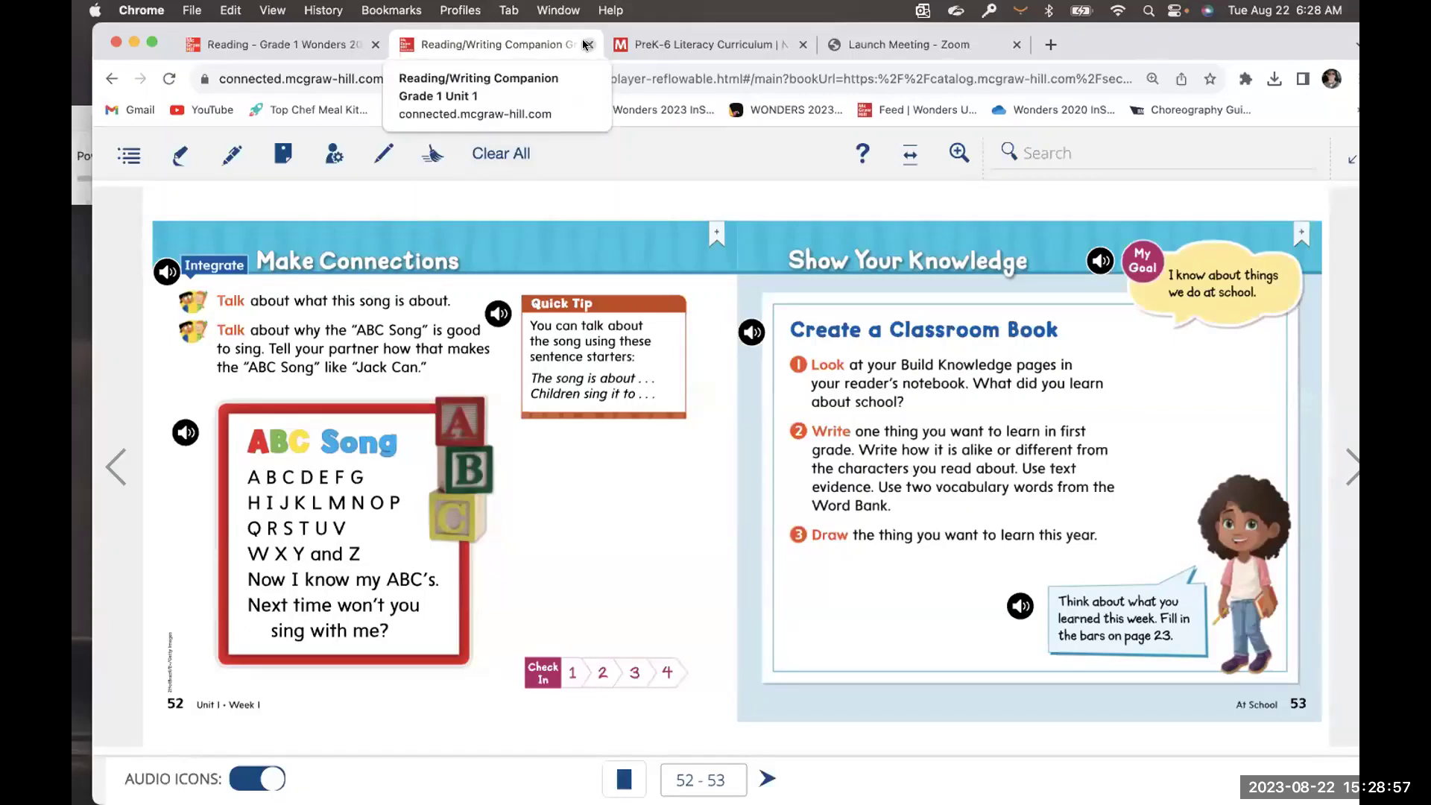
Close the Grade 1 Reading/Writing Companion, leaving the site, and return from the Grade 1 resource library to the ConnectED home page
{"action": "left_click", "coordinate": [586, 43]}
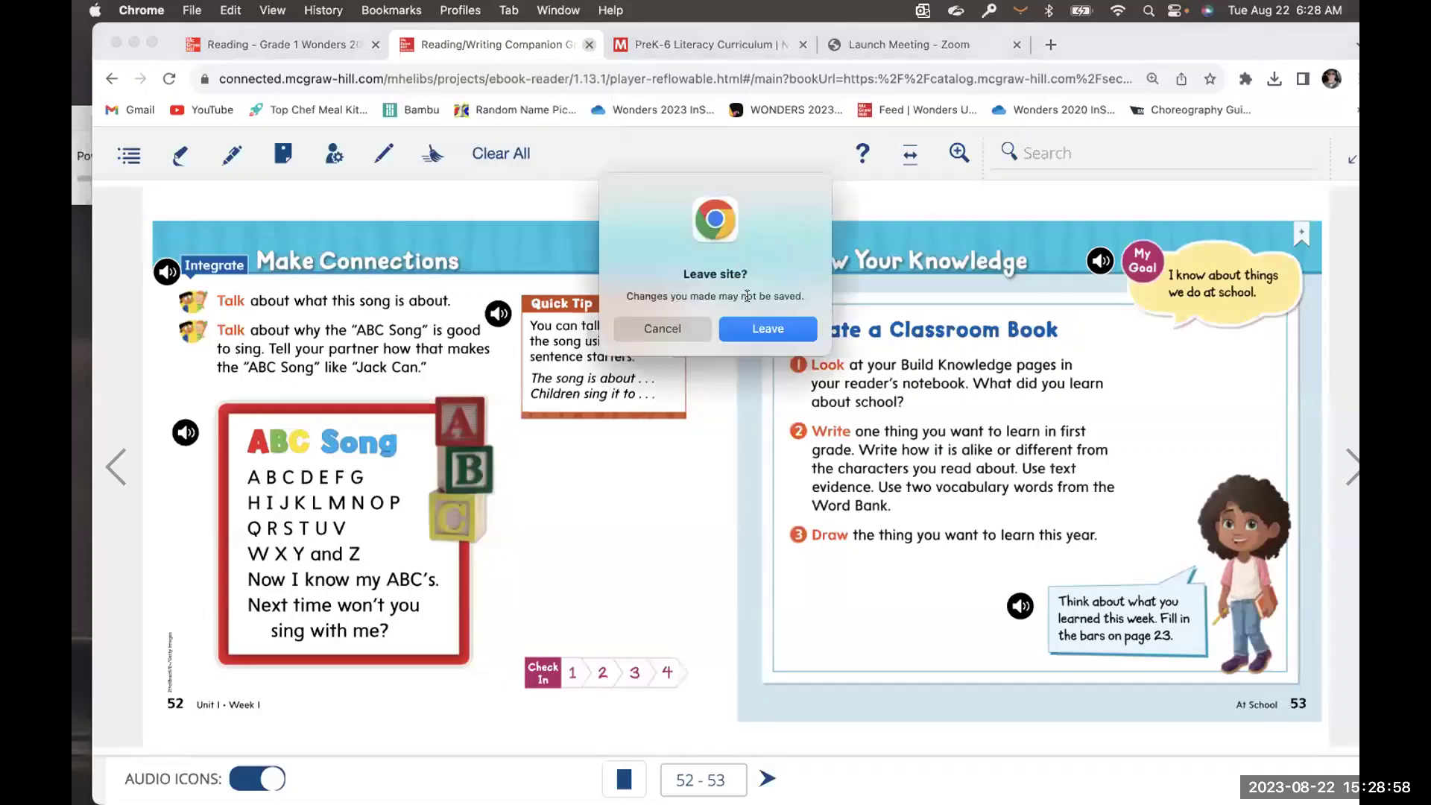
{"action": "left_click", "coordinate": [750, 335]}
{"action": "scroll", "coordinate": [749, 330], "scroll_direction": "up", "scroll_amount": 5}
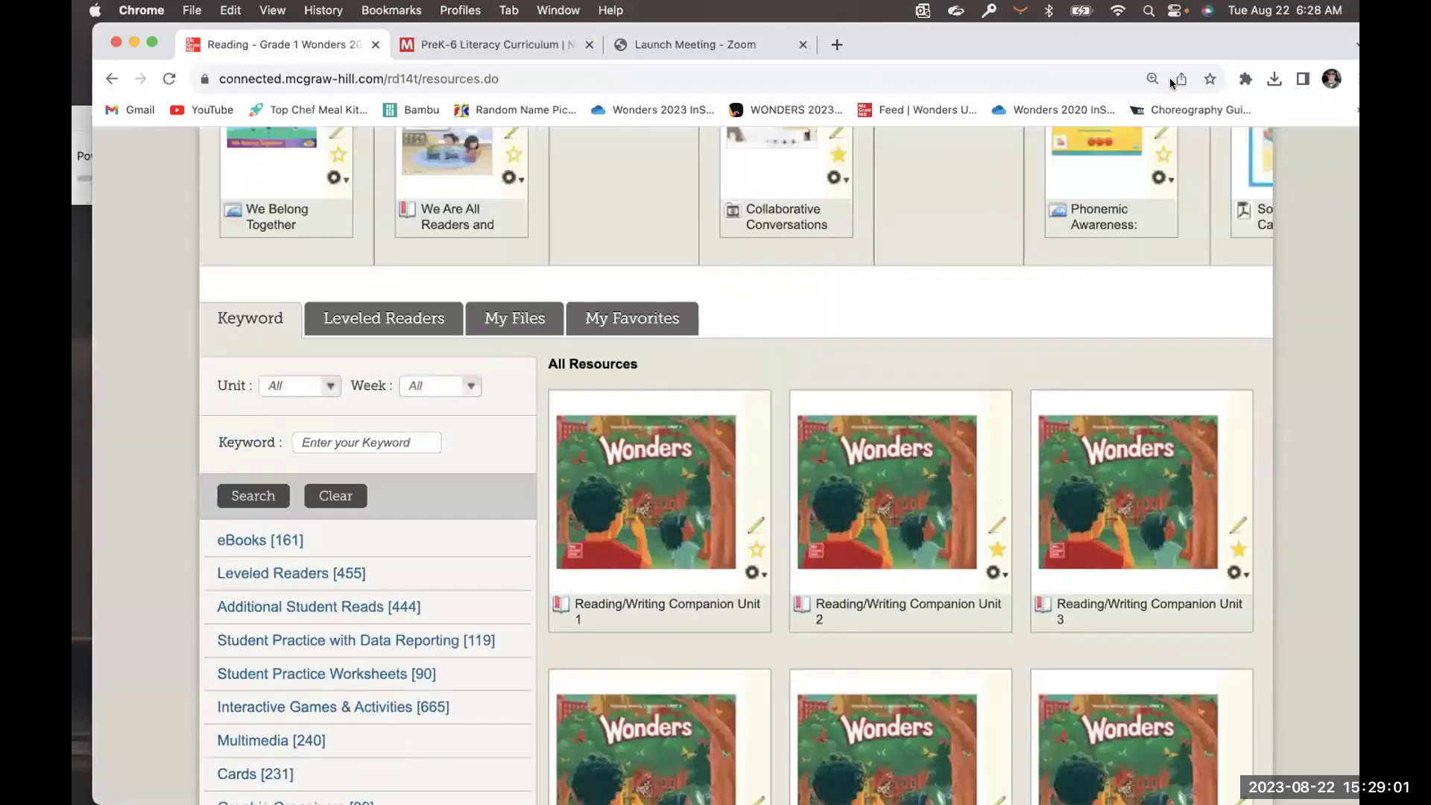
{"action": "scroll", "coordinate": [1118, 149], "scroll_direction": "up", "scroll_amount": 5}
{"action": "left_click", "coordinate": [1183, 161]}
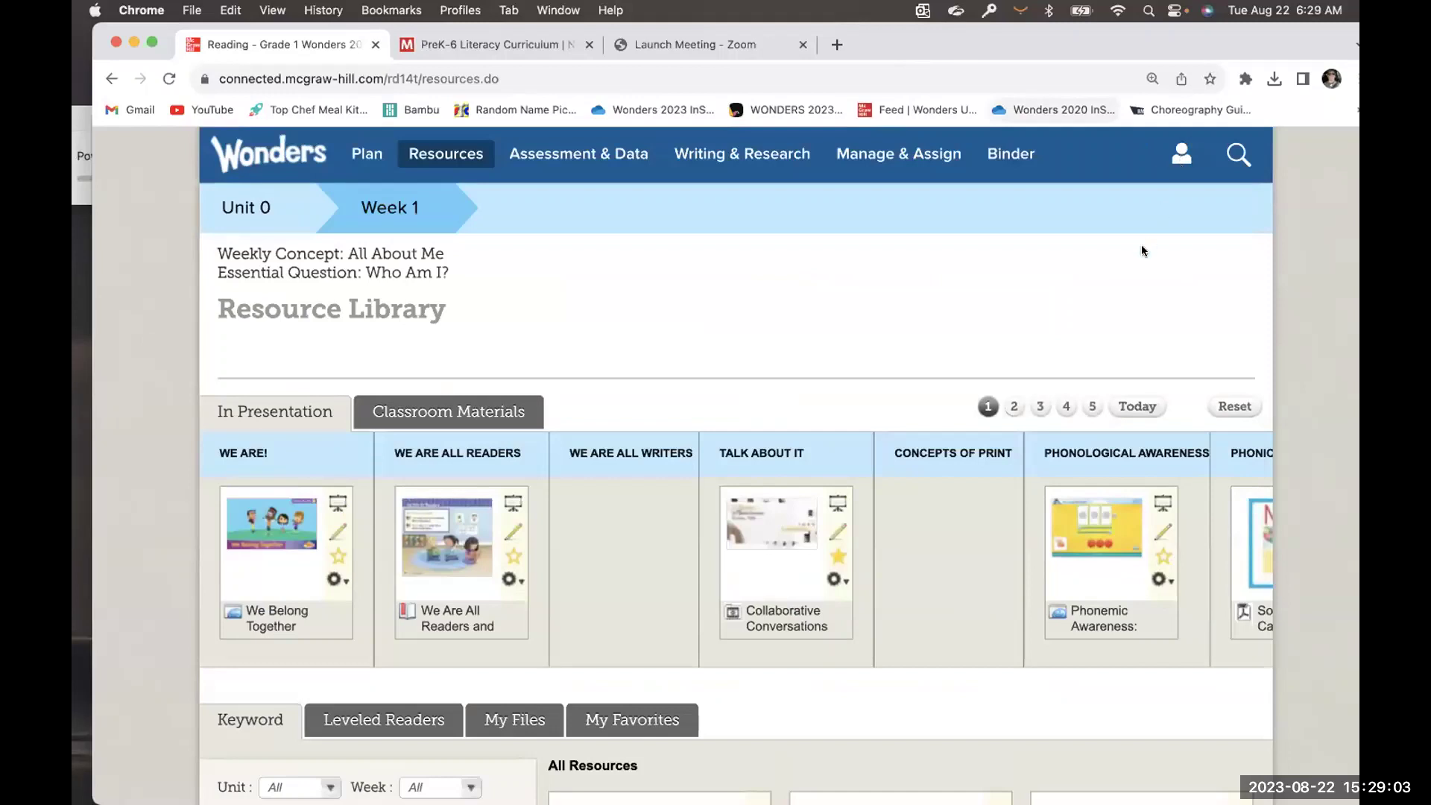
{"action": "left_click", "coordinate": [1142, 267]}
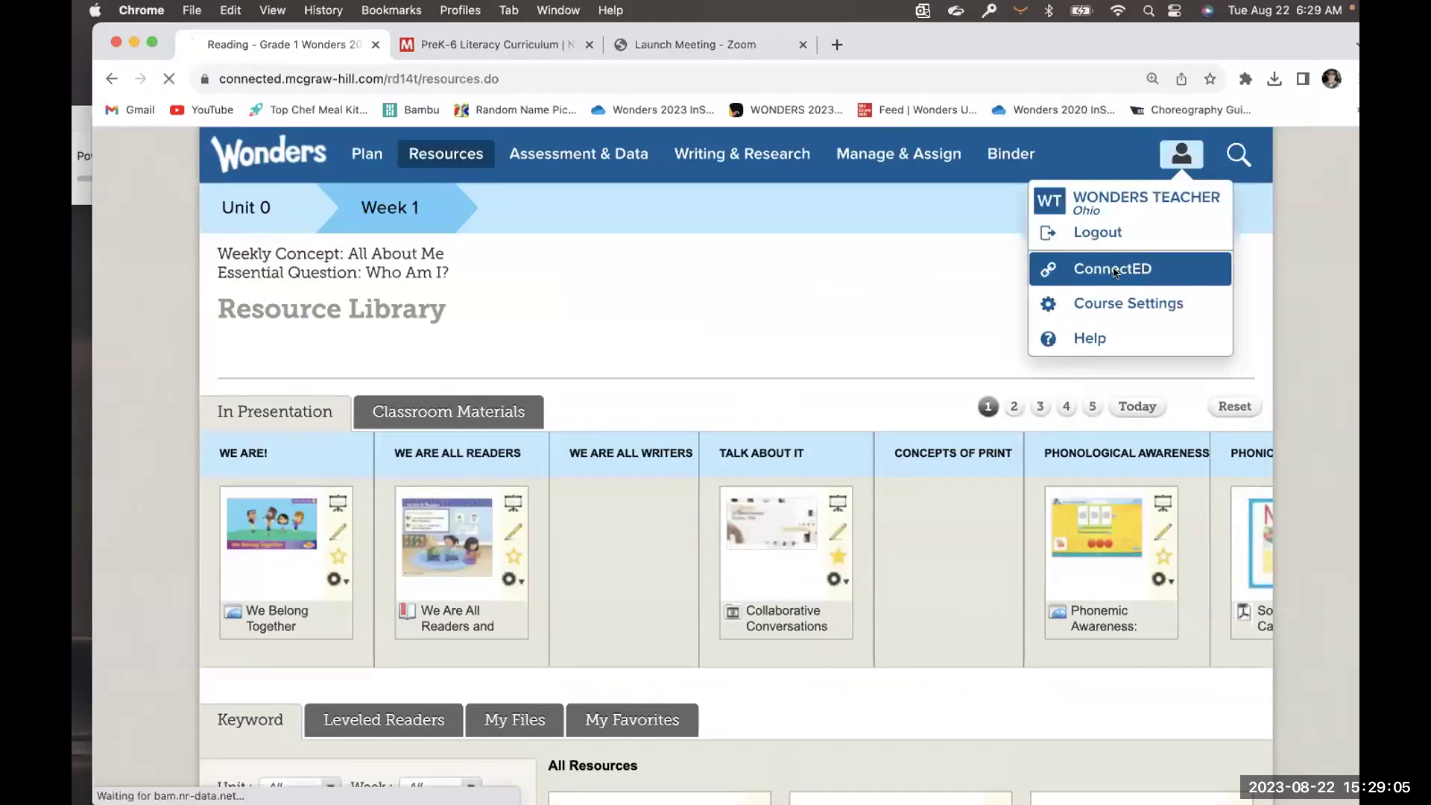
Open the Teacher Edition of Grade 4 Wonders 2023 from the ConnectED book list
{"action": "scroll", "coordinate": [707, 475], "scroll_direction": "down", "scroll_amount": 10}
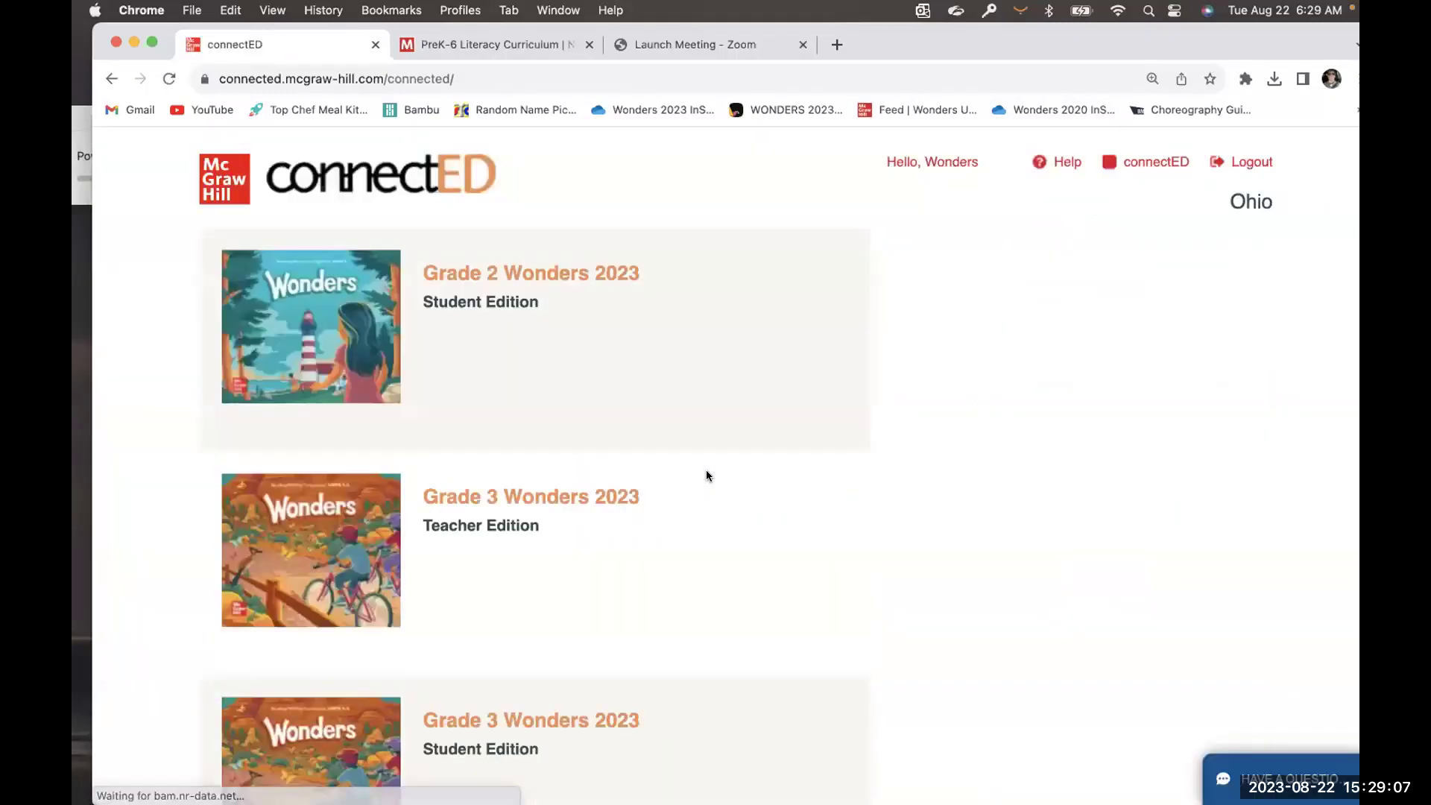
{"action": "scroll", "coordinate": [707, 475], "scroll_direction": "down", "scroll_amount": 3}
{"action": "scroll", "coordinate": [707, 475], "scroll_direction": "down", "scroll_amount": 2}
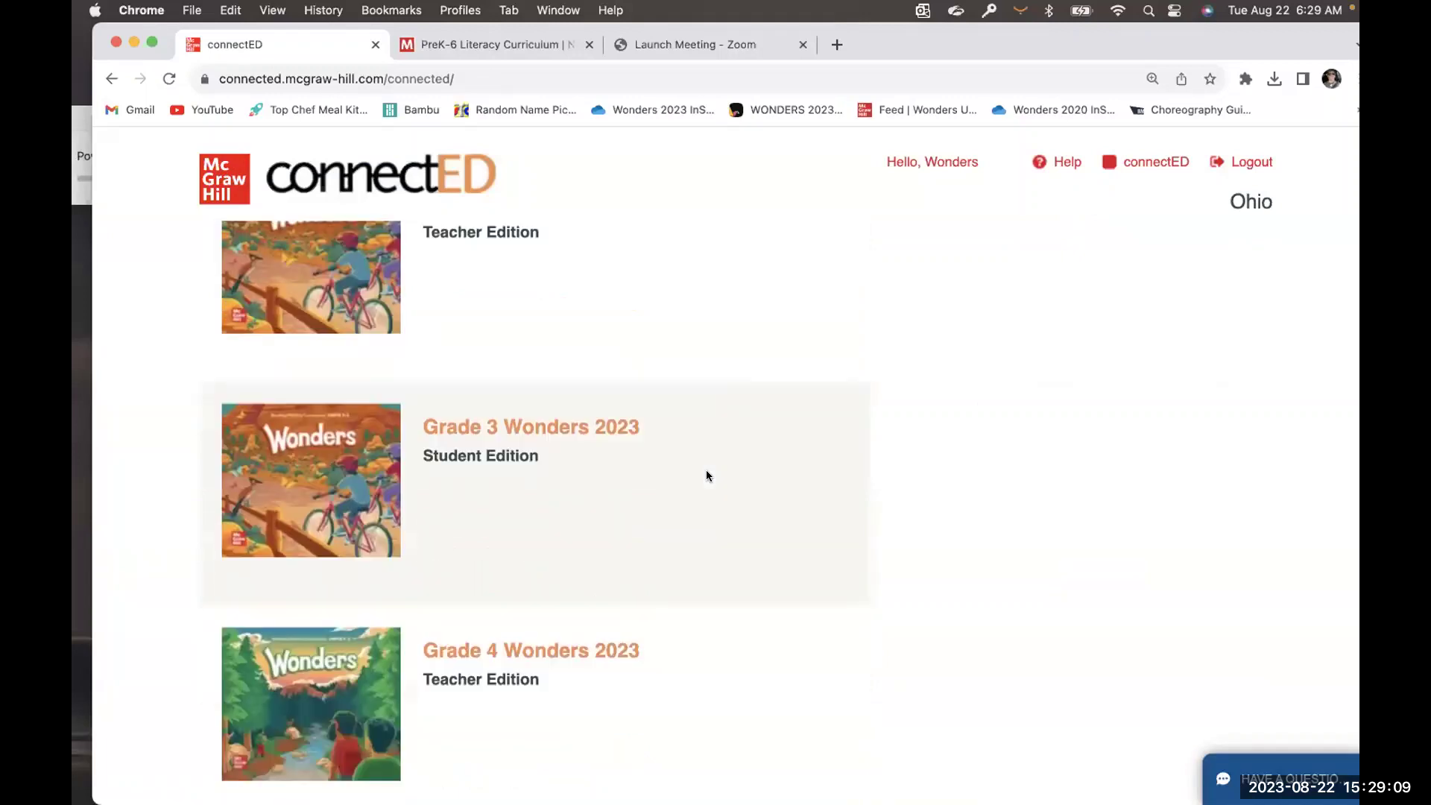
{"action": "scroll", "coordinate": [706, 475], "scroll_direction": "down", "scroll_amount": 7}
{"action": "scroll", "coordinate": [513, 290], "scroll_direction": "up", "scroll_amount": 1}
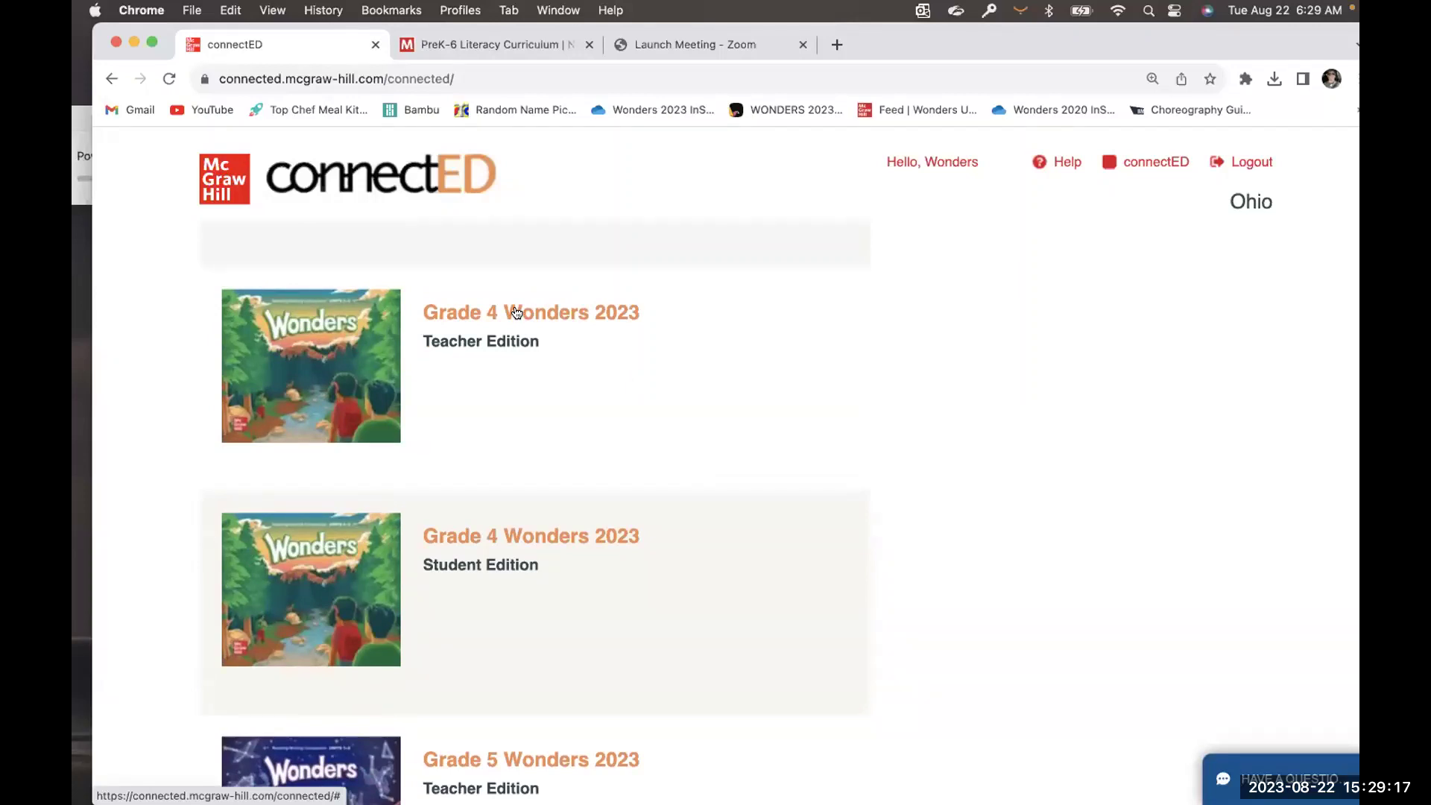
{"action": "left_click", "coordinate": [517, 313]}
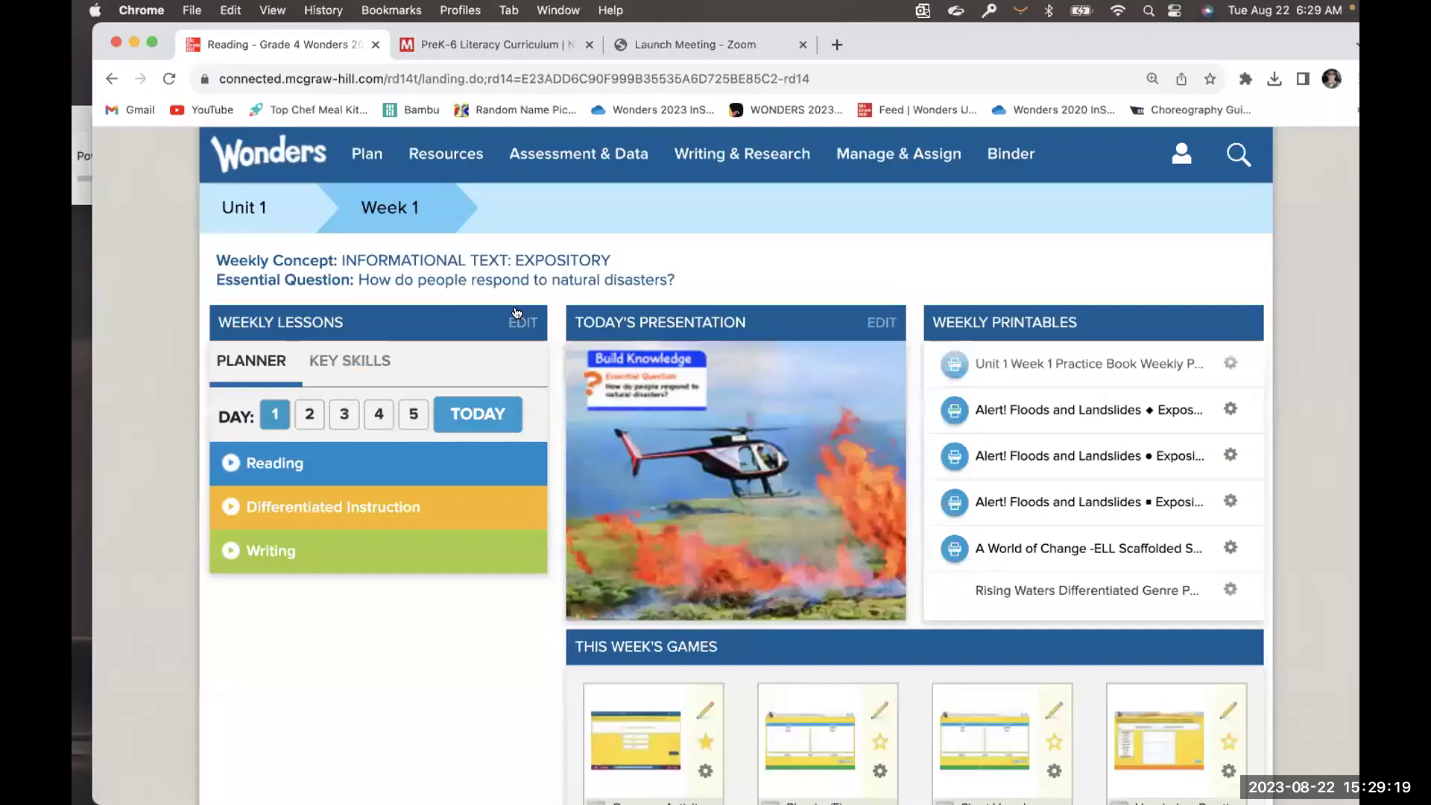
Open Reading/Writing Companion Units 1 - 2 from the Grade 4 Resource Library and go to its Table of Contents
{"action": "left_click", "coordinate": [434, 160]}
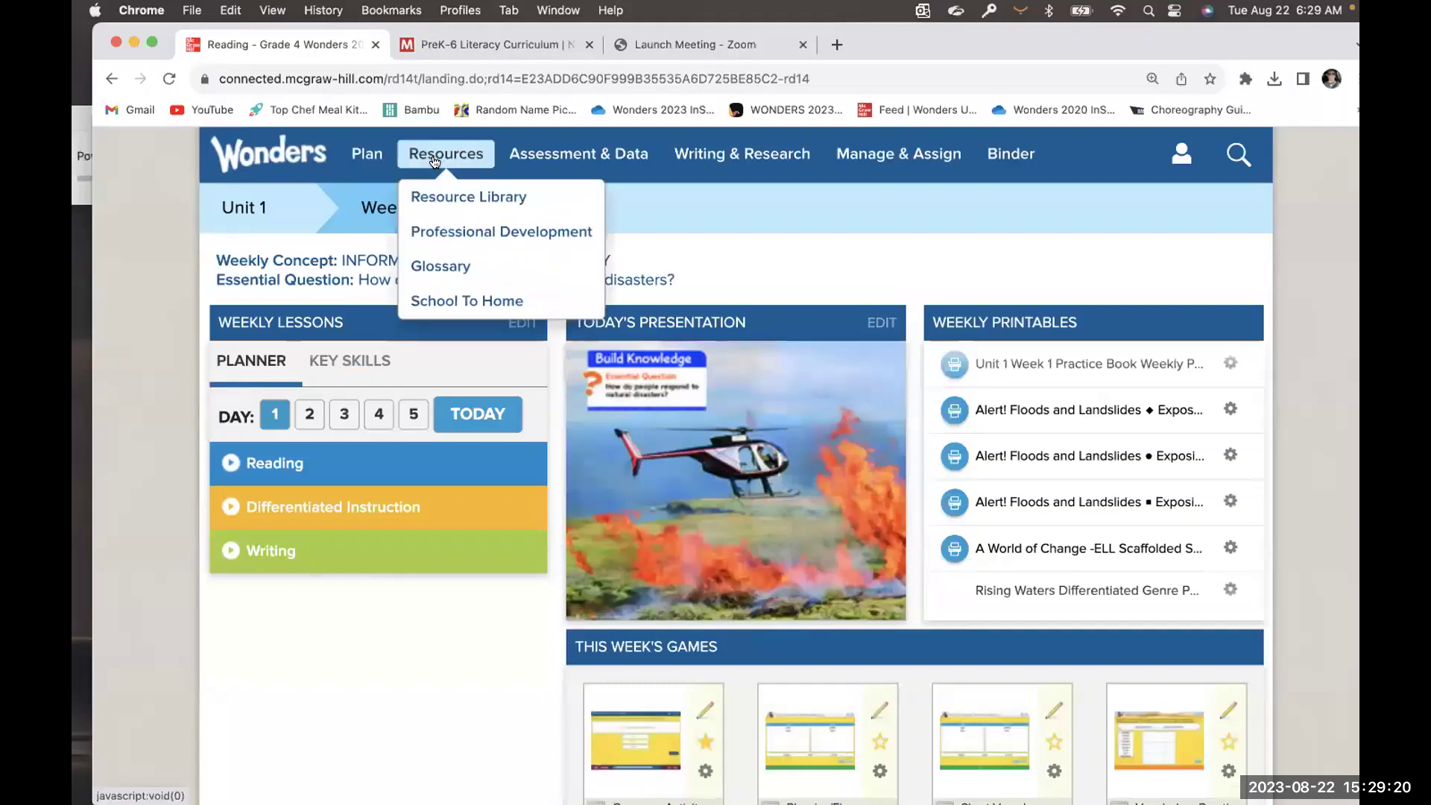
{"action": "left_click", "coordinate": [447, 199]}
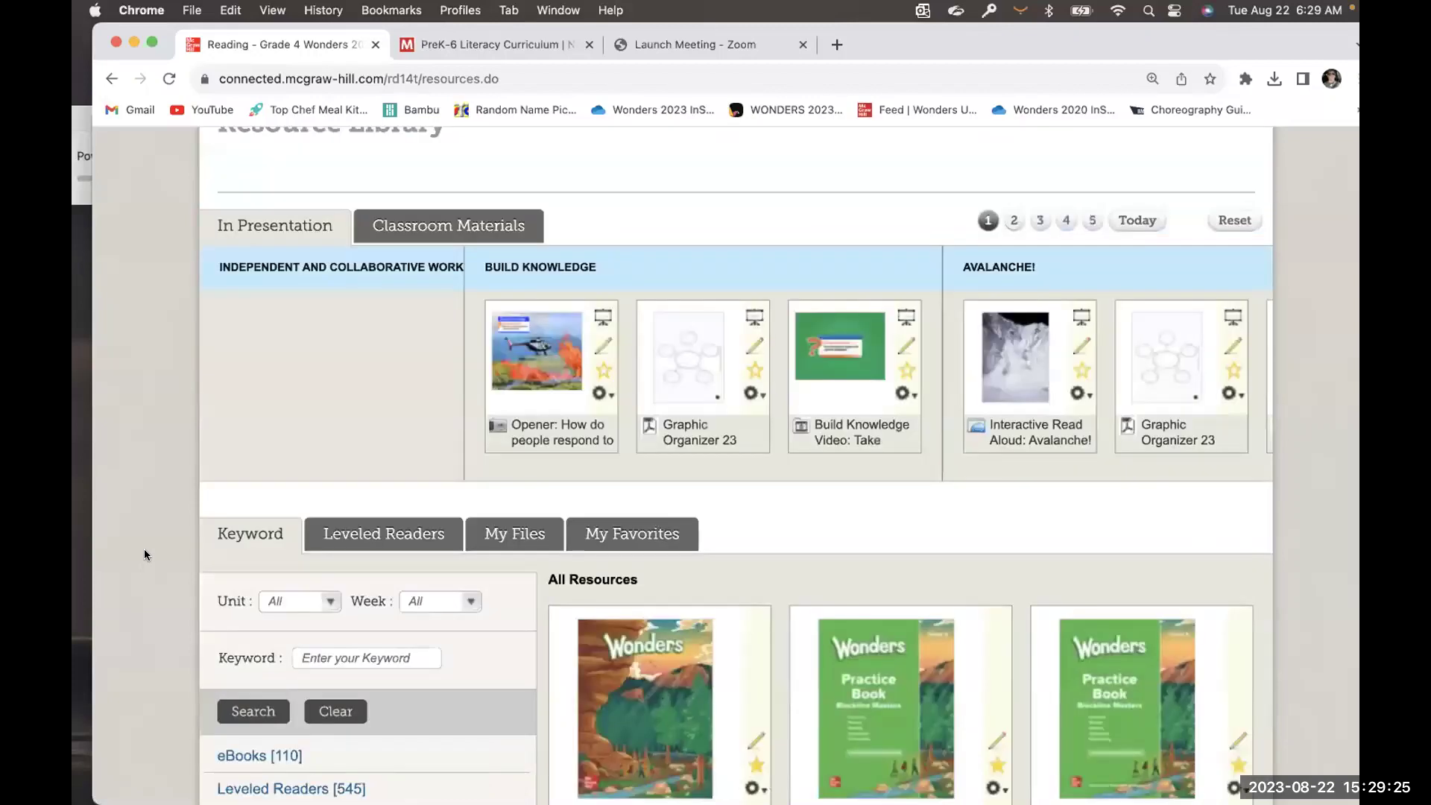
{"action": "scroll", "coordinate": [145, 554], "scroll_direction": "down", "scroll_amount": 7}
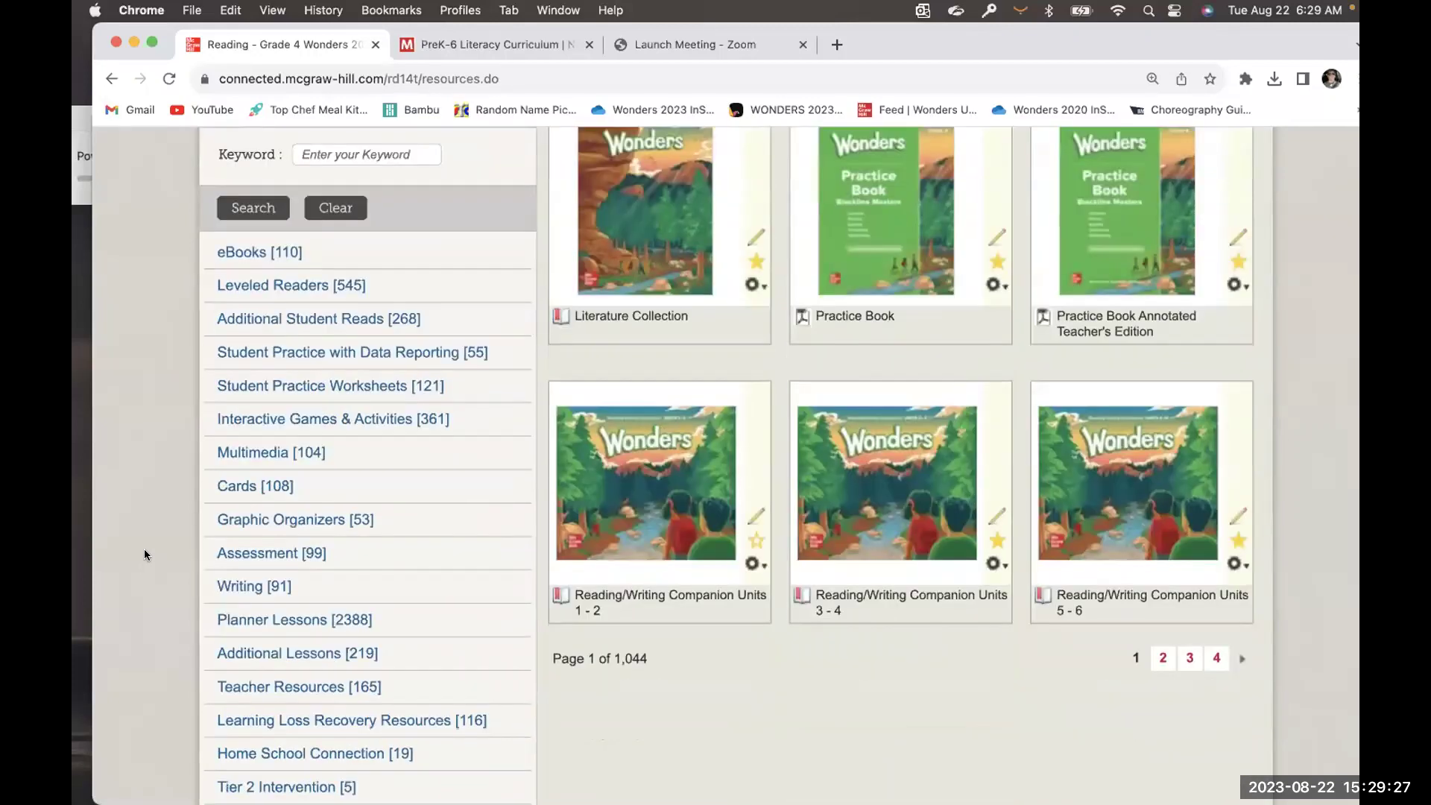
{"action": "mouse_move", "coordinate": [602, 340]}
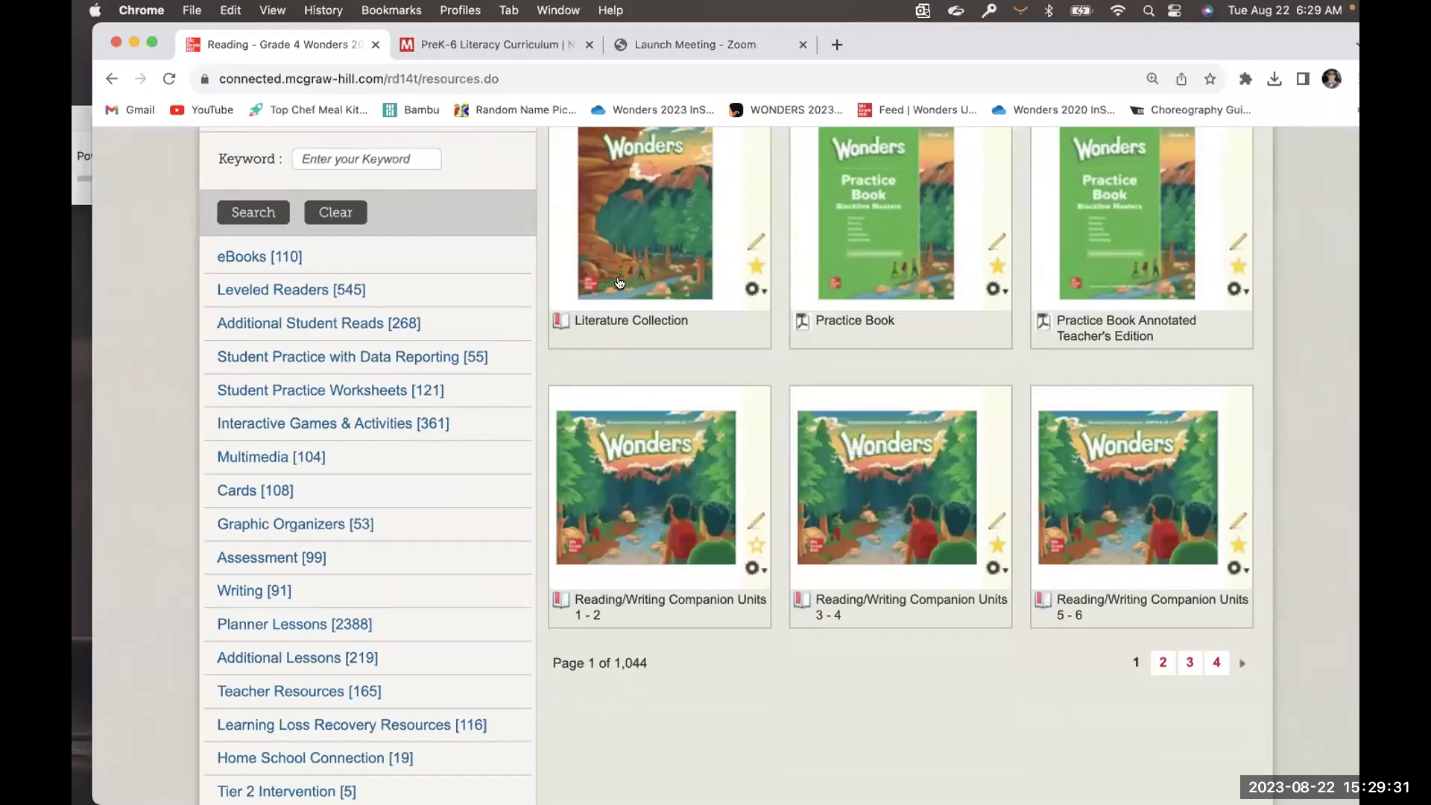
{"action": "left_click", "coordinate": [636, 465]}
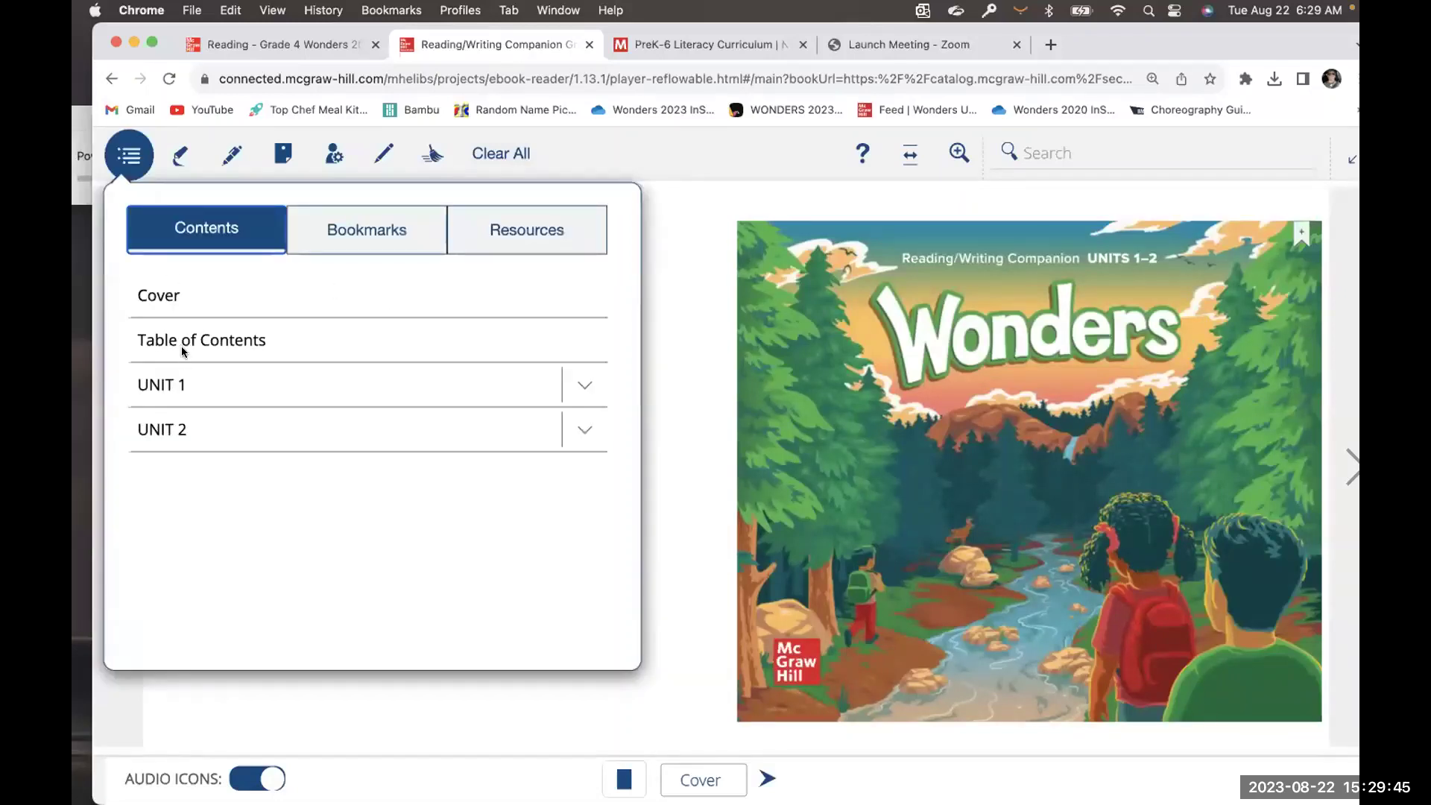
{"action": "left_click", "coordinate": [181, 346]}
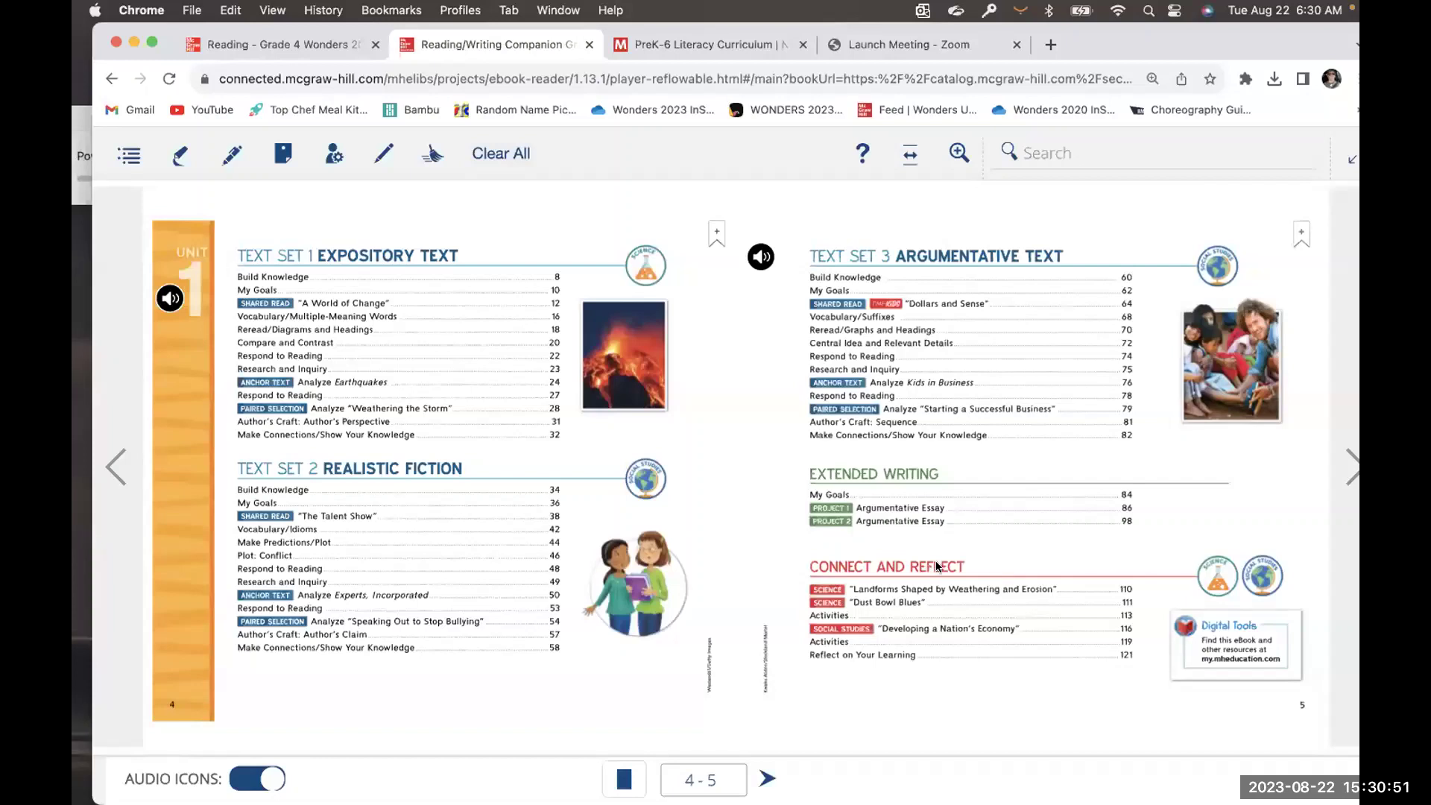
Open Unit 1 Text Set 1 at Build Knowledge from the contents and page through My Goals and the Shared Read to pages 14–15
{"action": "left_click", "coordinate": [269, 275]}
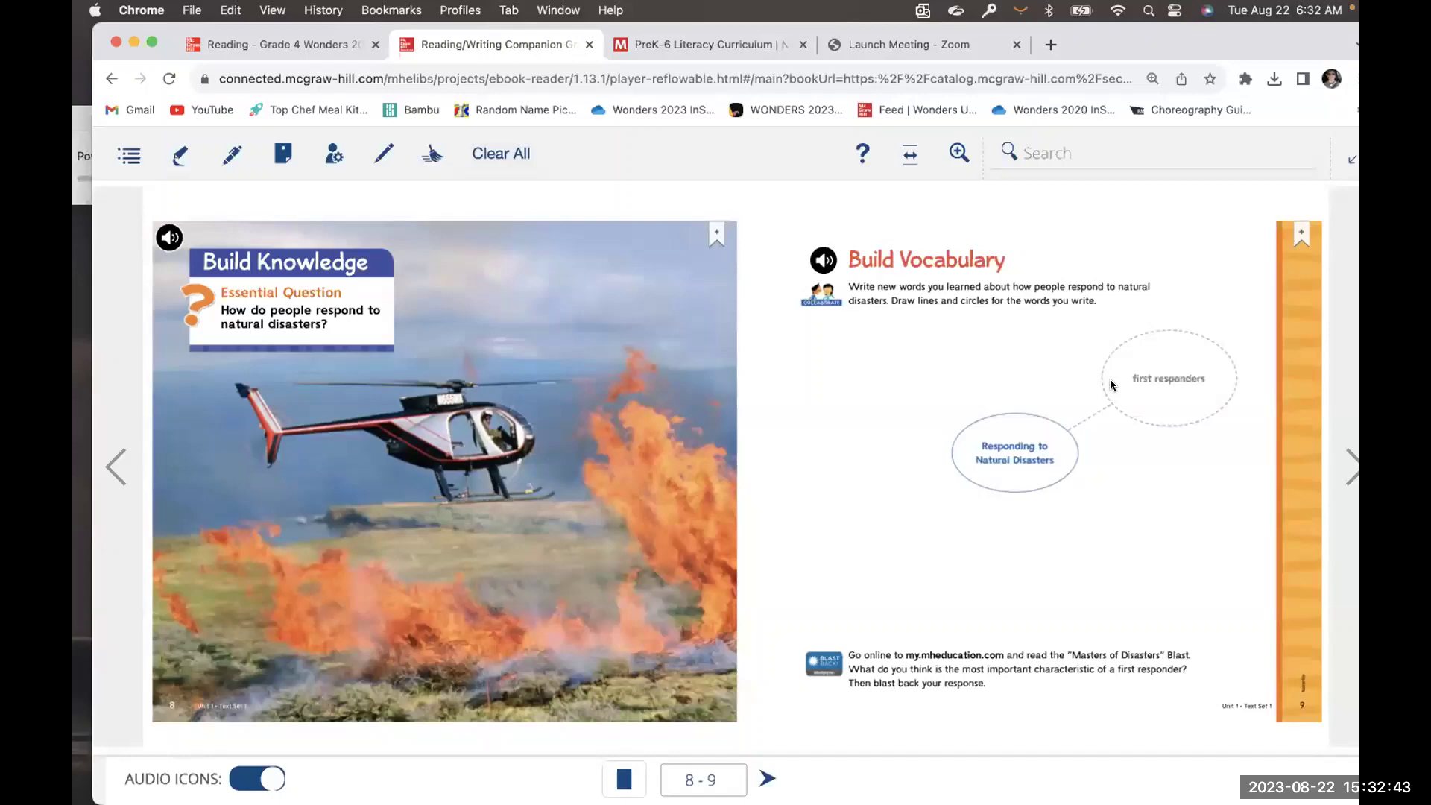
{"action": "left_click", "coordinate": [1347, 462]}
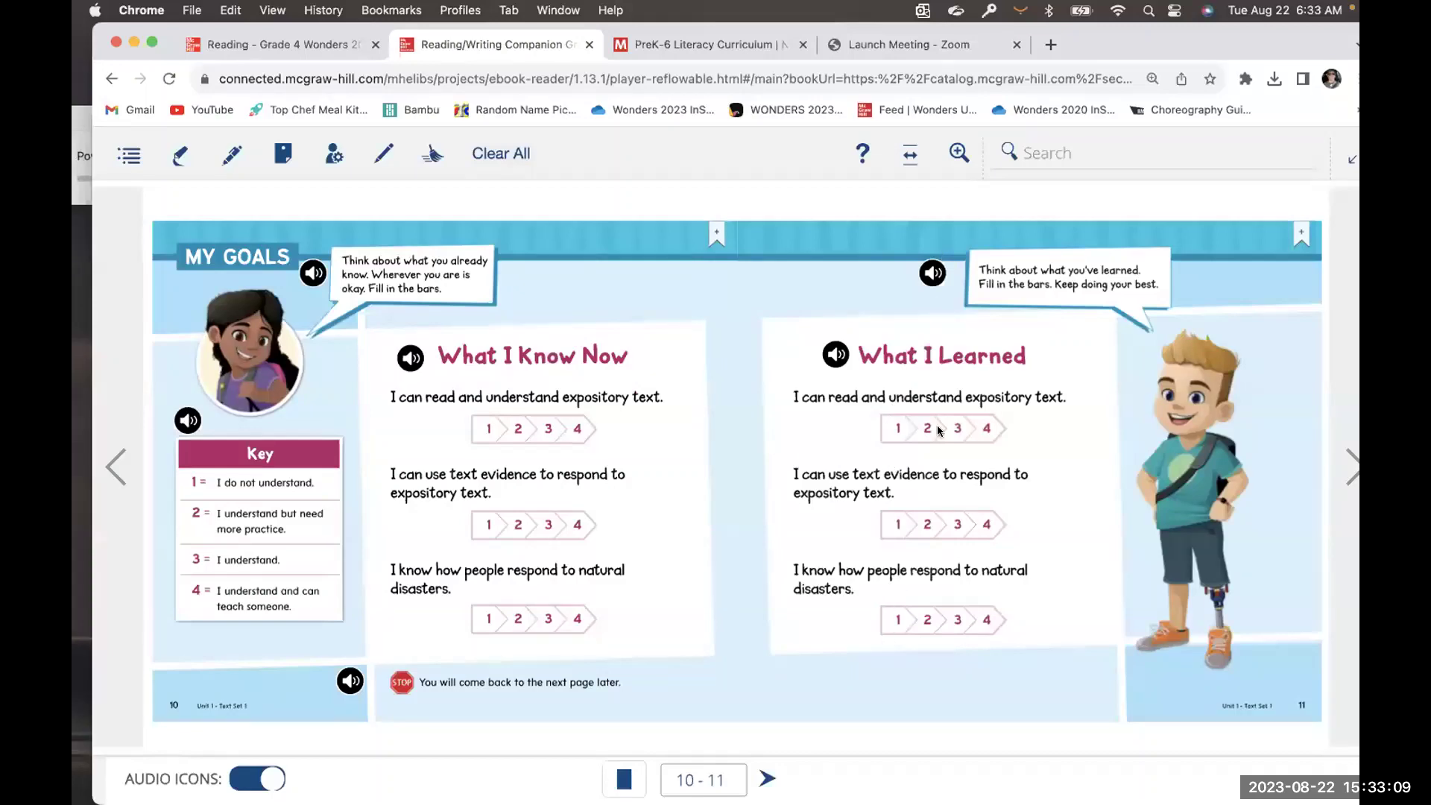
{"action": "left_click", "coordinate": [1353, 478]}
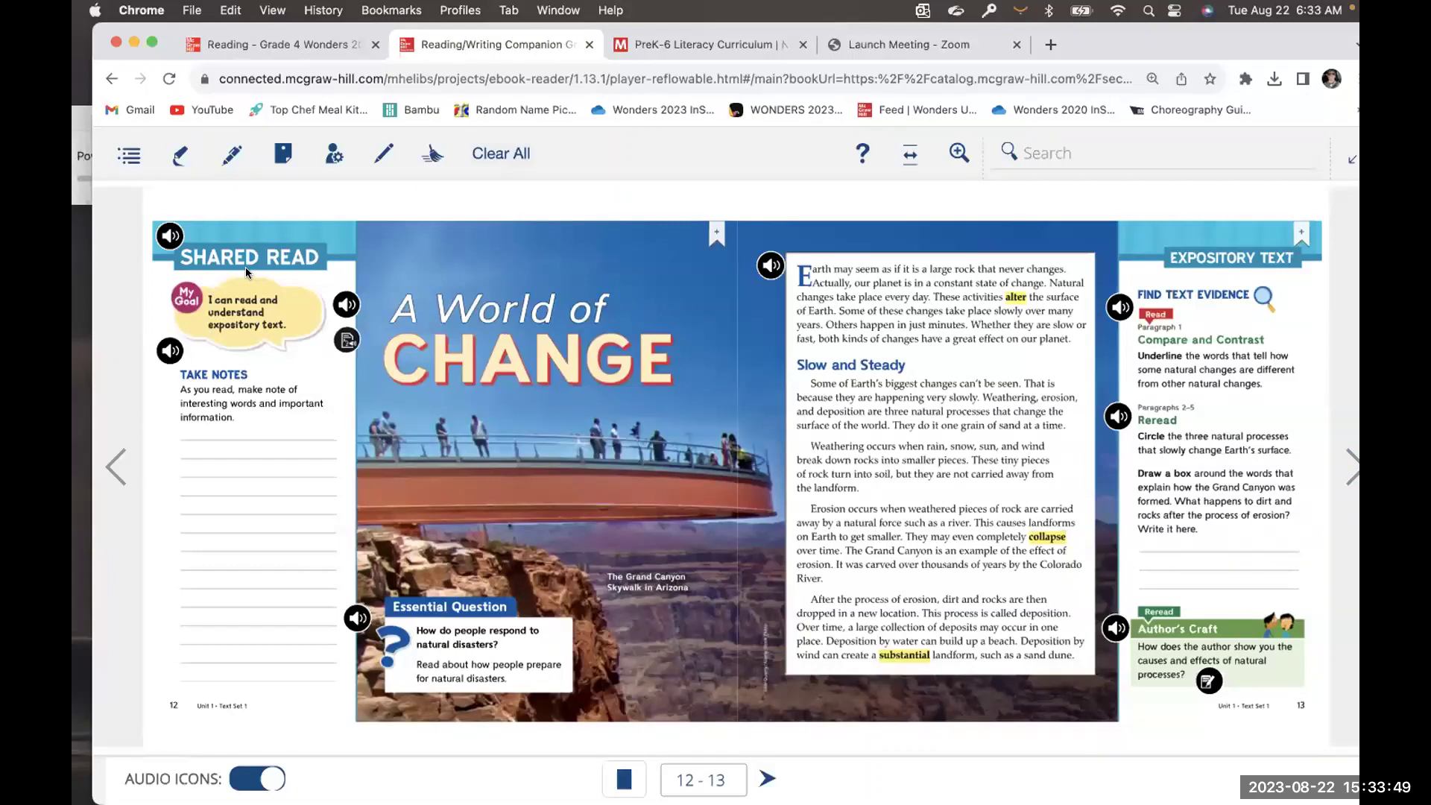
{"action": "left_click", "coordinate": [1355, 454]}
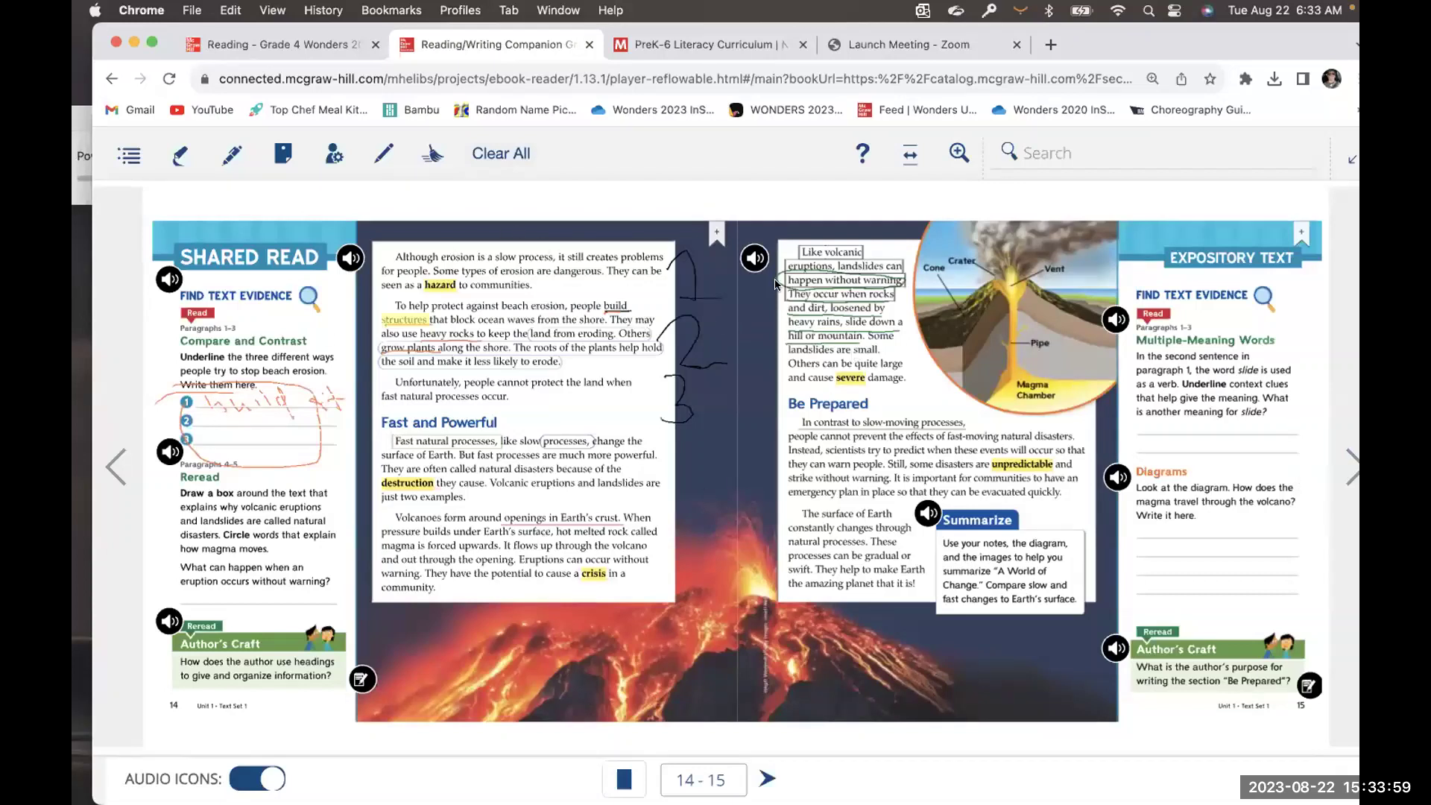
Return to pages 12–13 and add the text "I can type on here." to the Take Notes area of "A World of Change"
{"action": "left_click", "coordinate": [116, 480]}
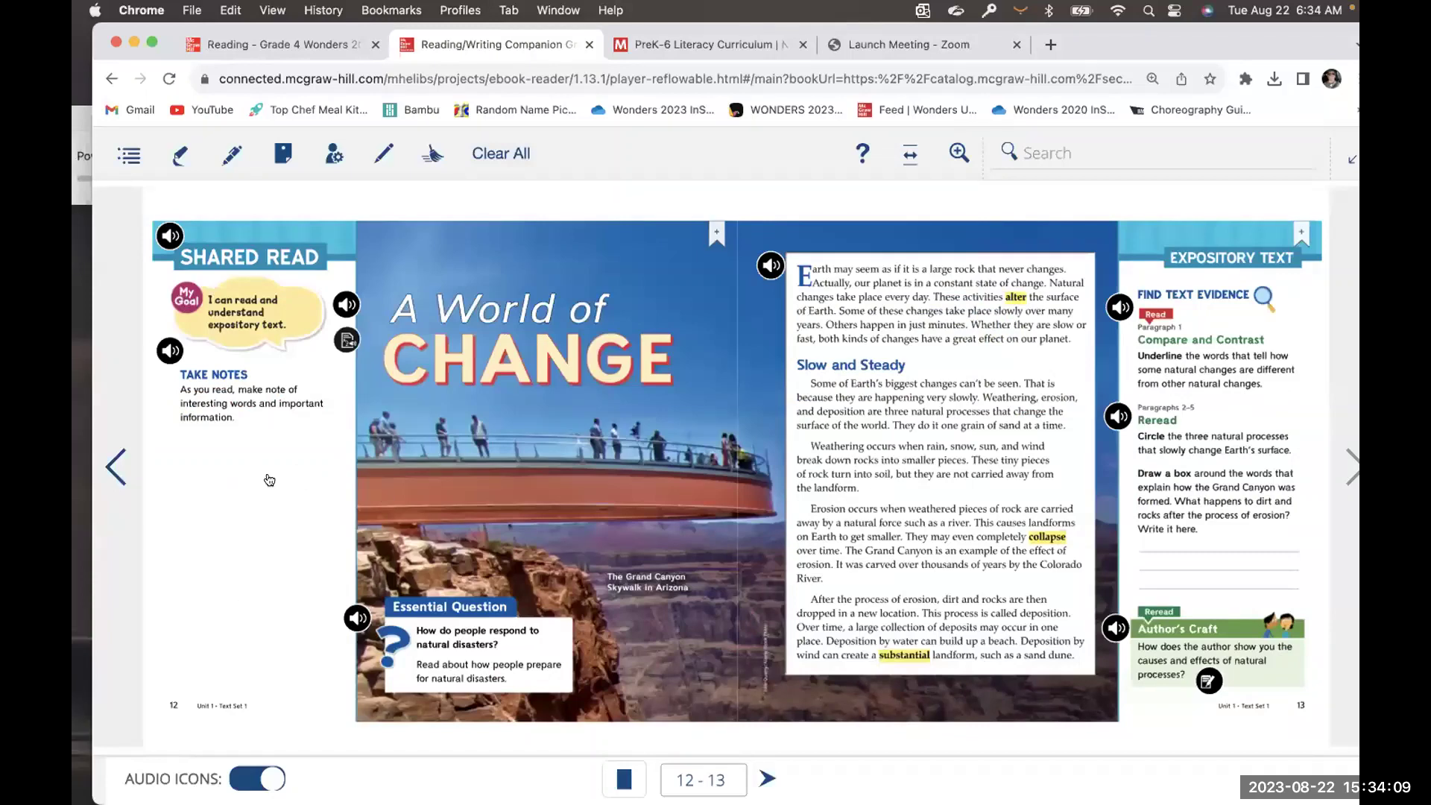
{"action": "left_click", "coordinate": [231, 507]}
{"action": "type", "text": "I"}
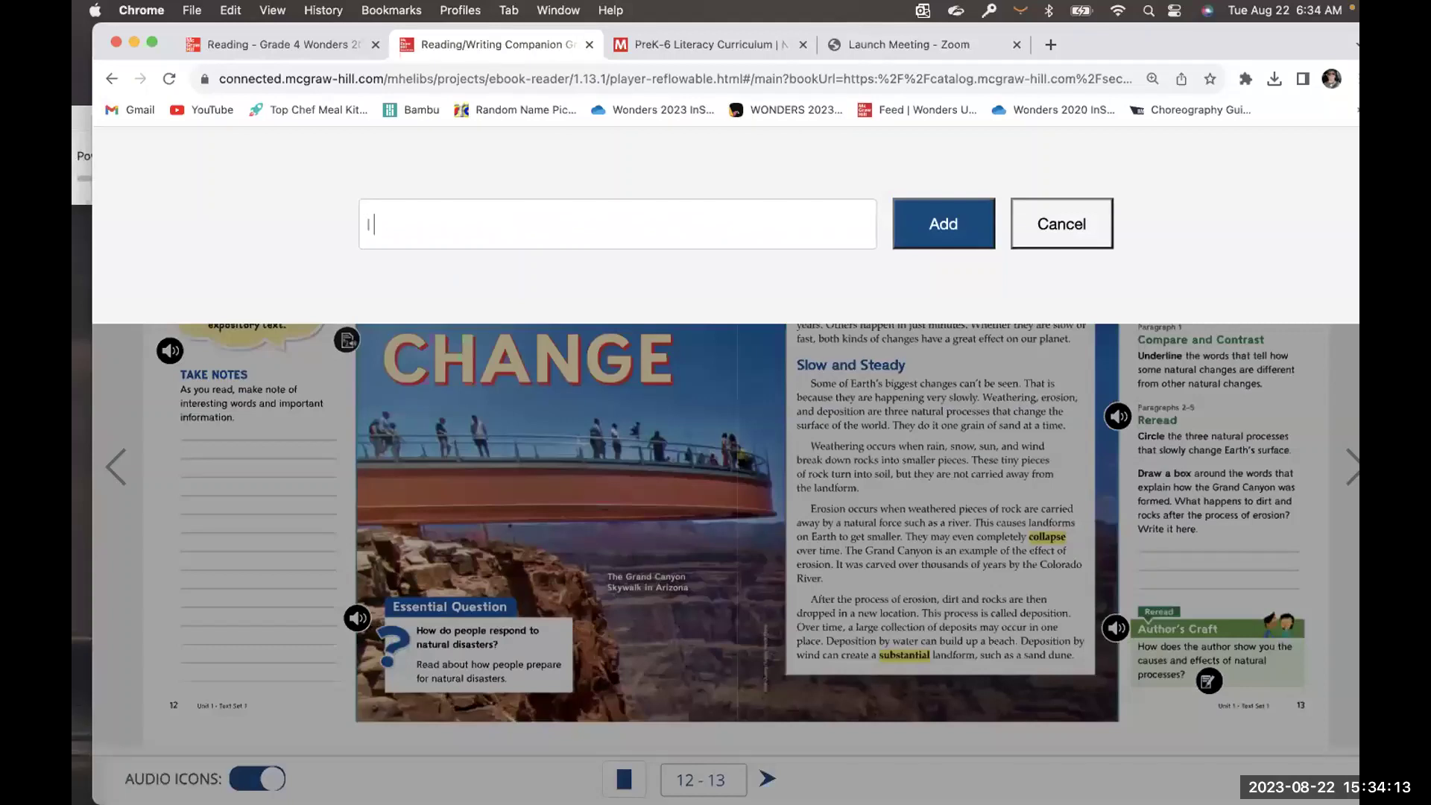
{"action": "type", "text": " can type on here."}
{"action": "left_click", "coordinate": [926, 228]}
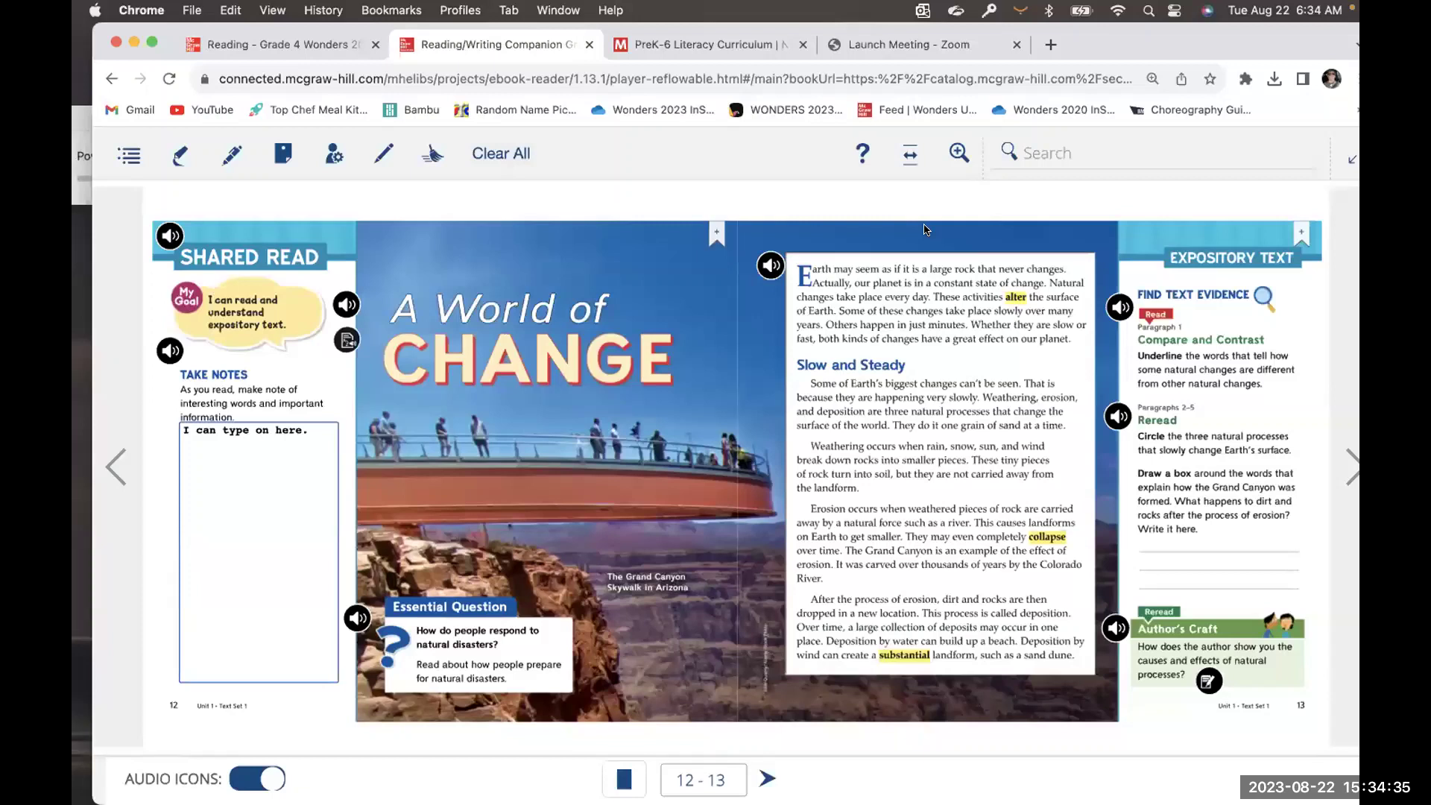
Zoom in on the "A World of Change" spread, switch to single-page view and go to page 13
{"action": "left_click", "coordinate": [909, 154]}
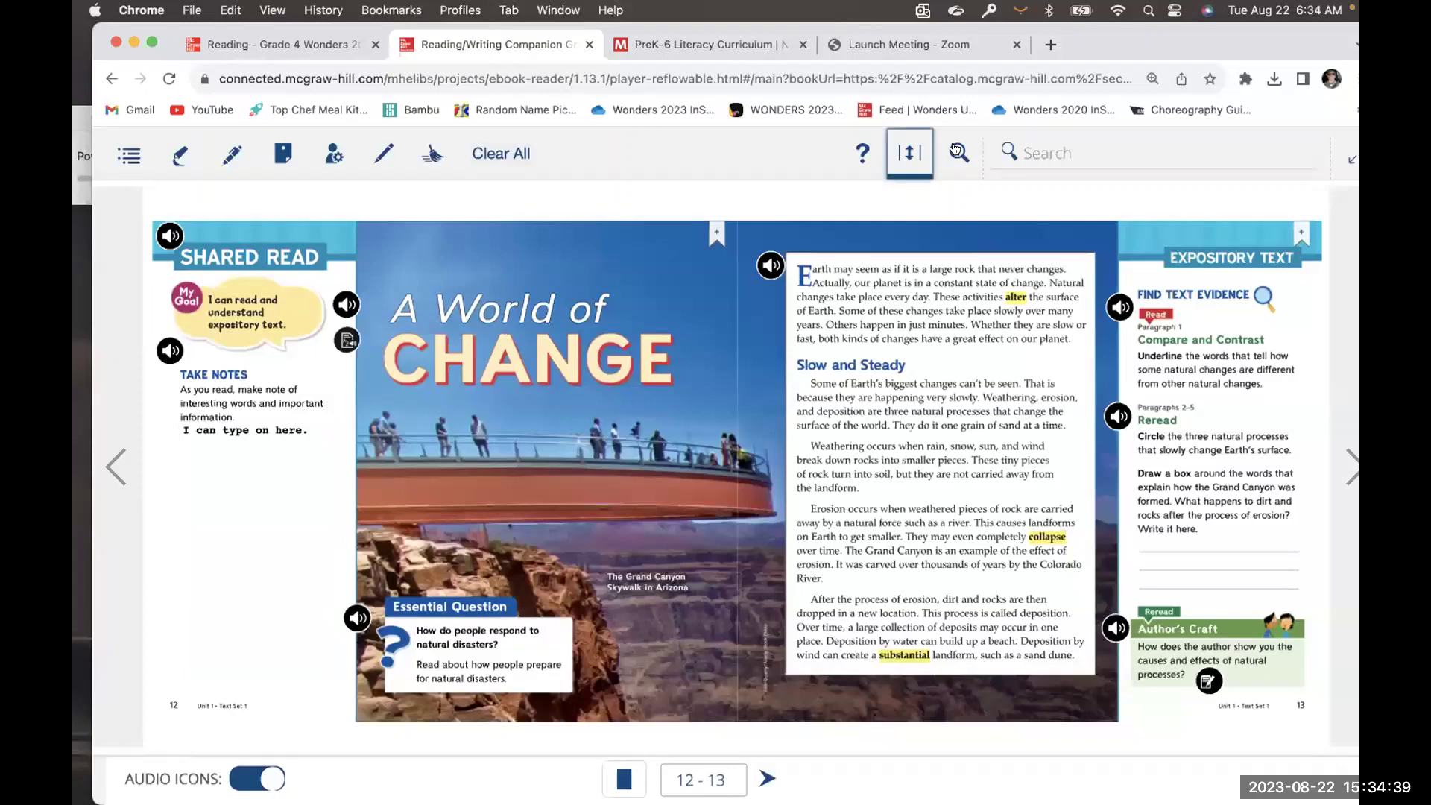
{"action": "left_click", "coordinate": [956, 151]}
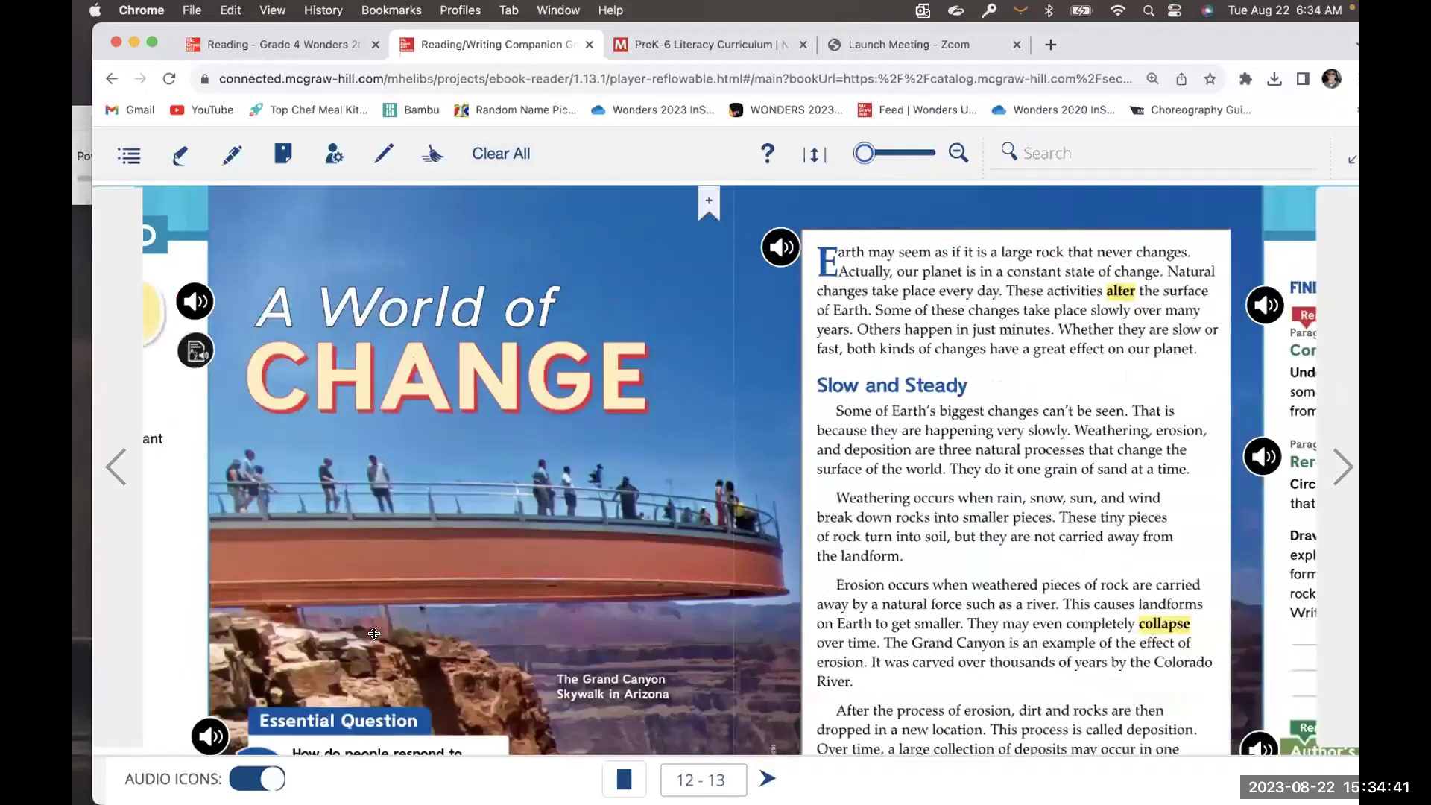
{"action": "scroll", "coordinate": [720, 468], "scroll_direction": "right", "scroll_amount": 3}
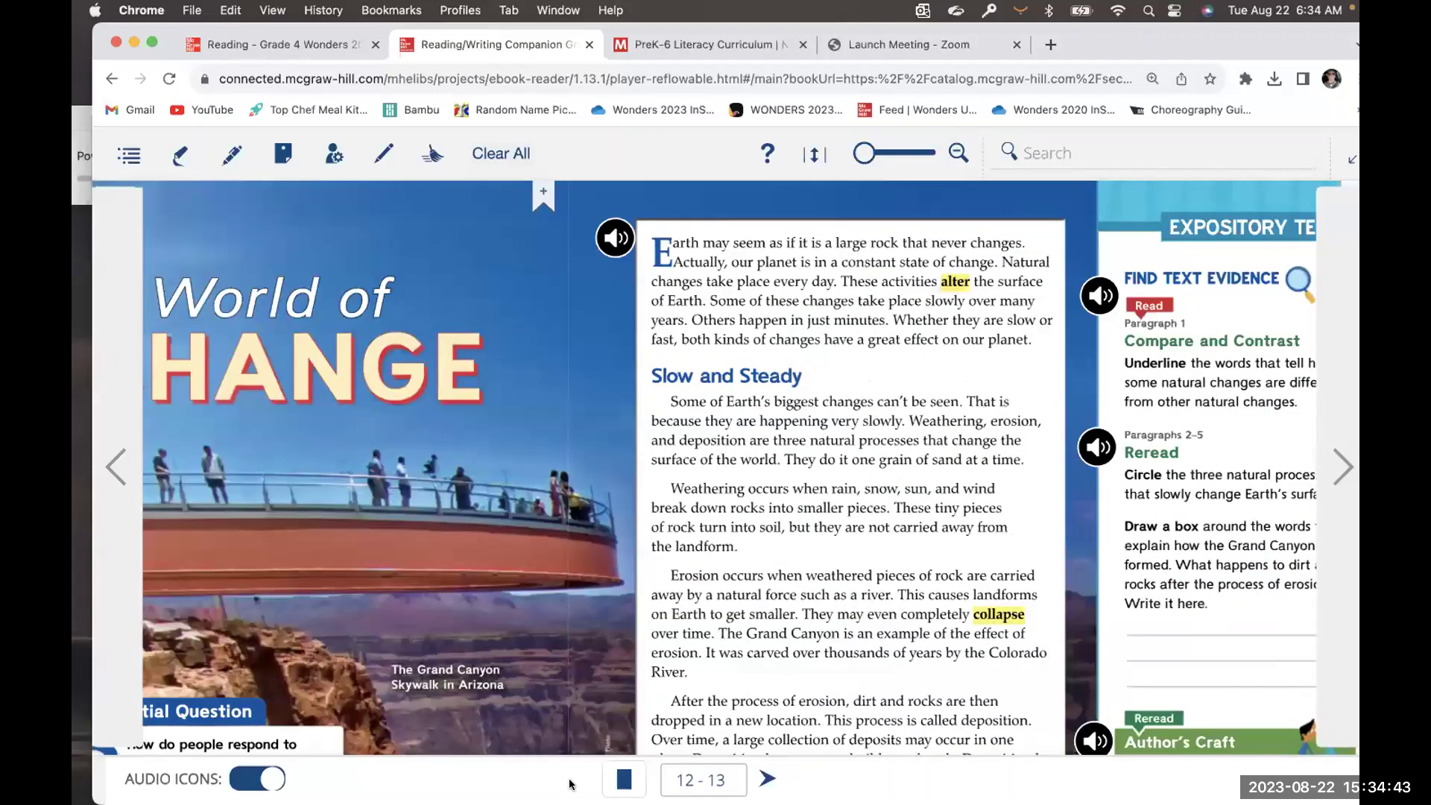
{"action": "left_click", "coordinate": [623, 780]}
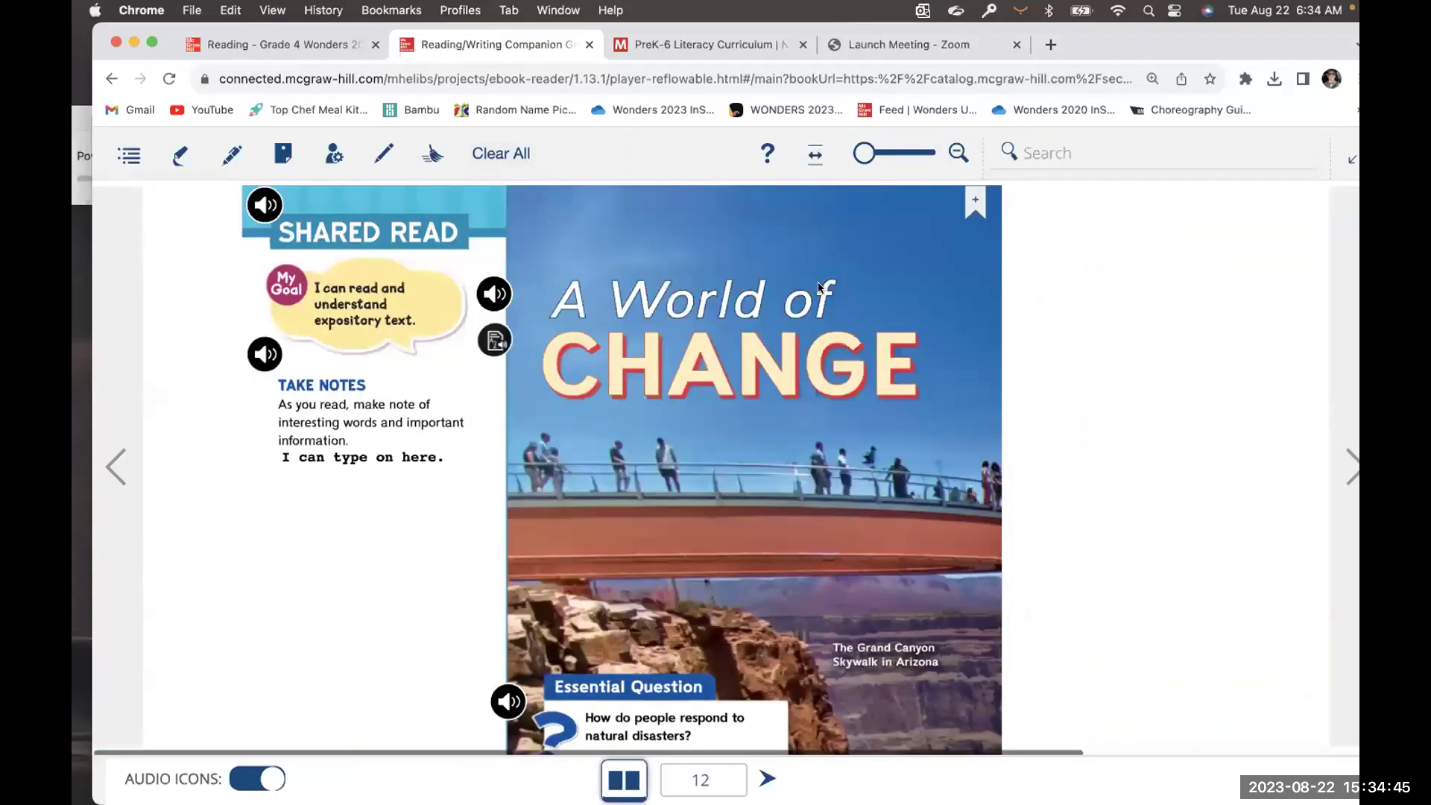
{"action": "left_click", "coordinate": [1353, 476]}
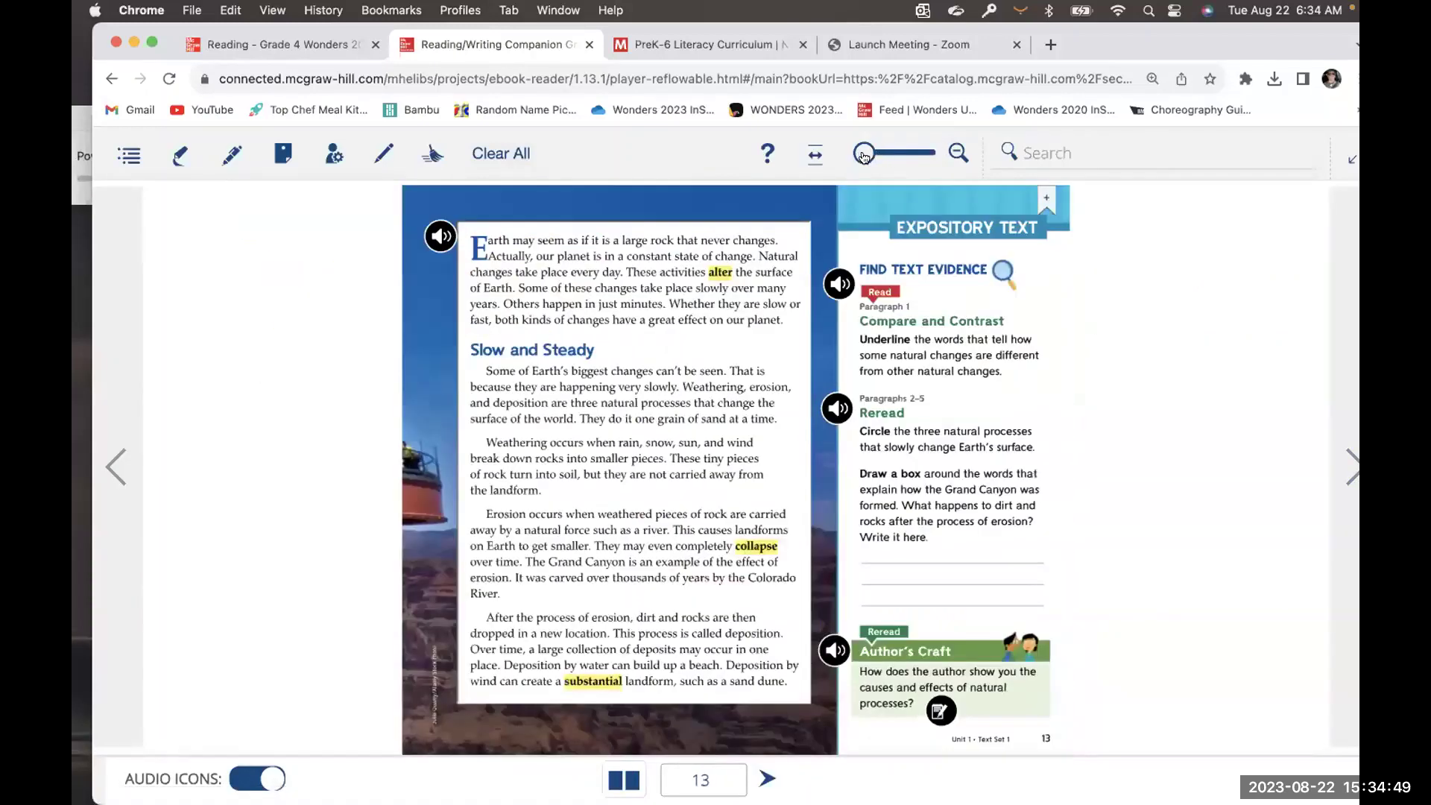
Enlarge page 13 to examine its text, fit the whole page again and restore the two-page view
{"action": "left_click_drag", "start_coordinate": [865, 154], "coordinate": [887, 163]}
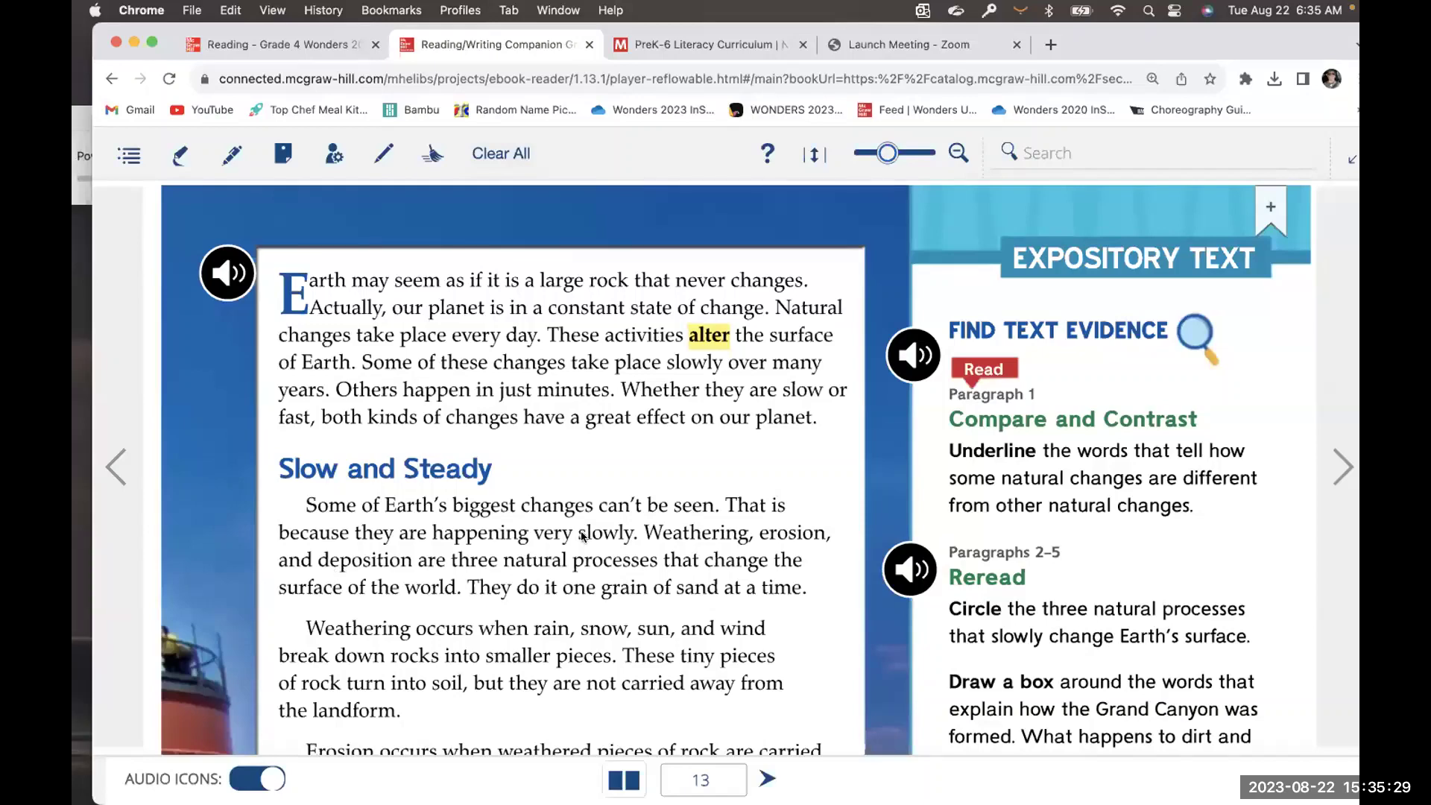
{"action": "left_click", "coordinate": [803, 155]}
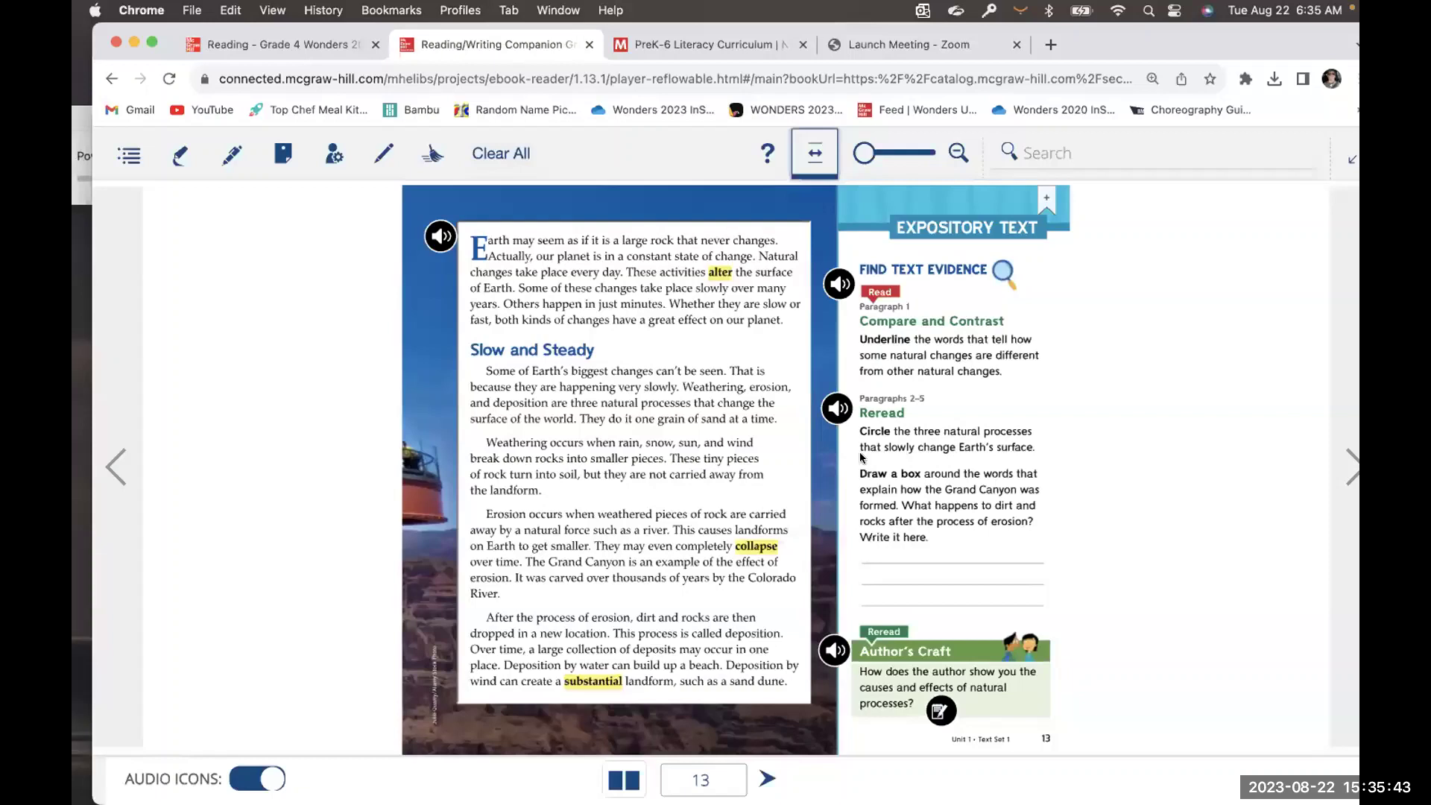
{"action": "left_click", "coordinate": [613, 775]}
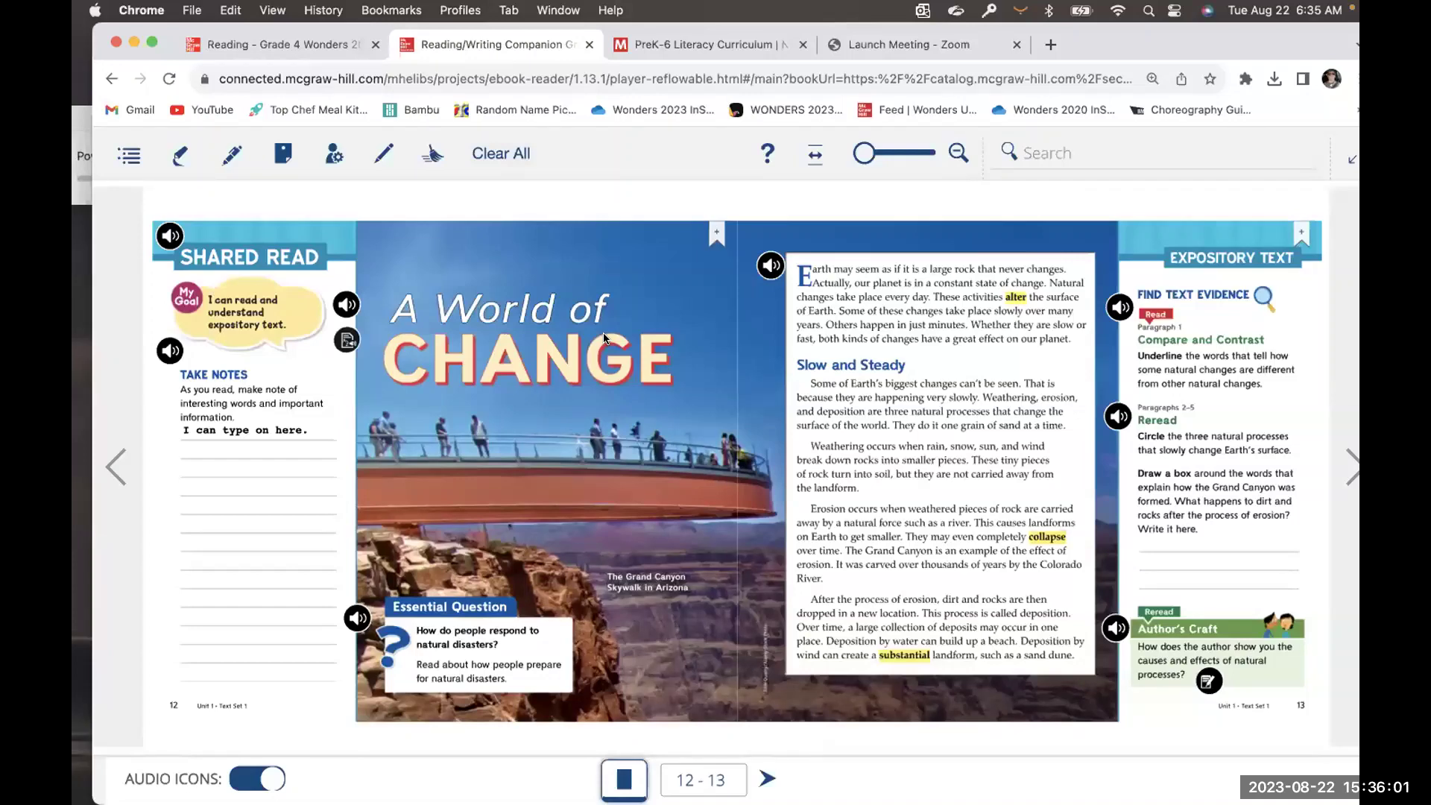
Page between the Shared Read on pages 12–15 and the Vocabulary spread, ending on pages 16–17
{"action": "left_click", "coordinate": [1355, 457]}
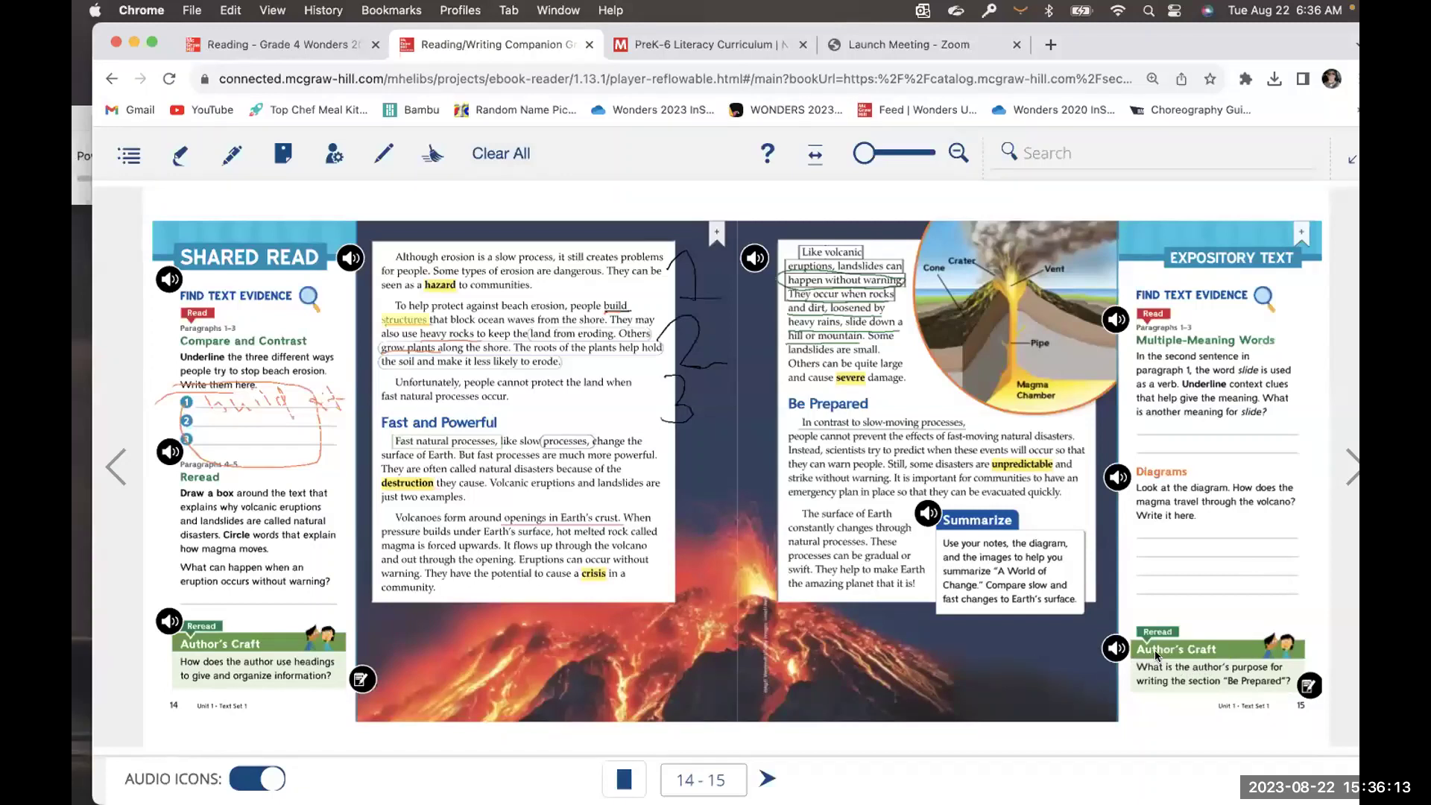
{"action": "left_click", "coordinate": [1345, 466]}
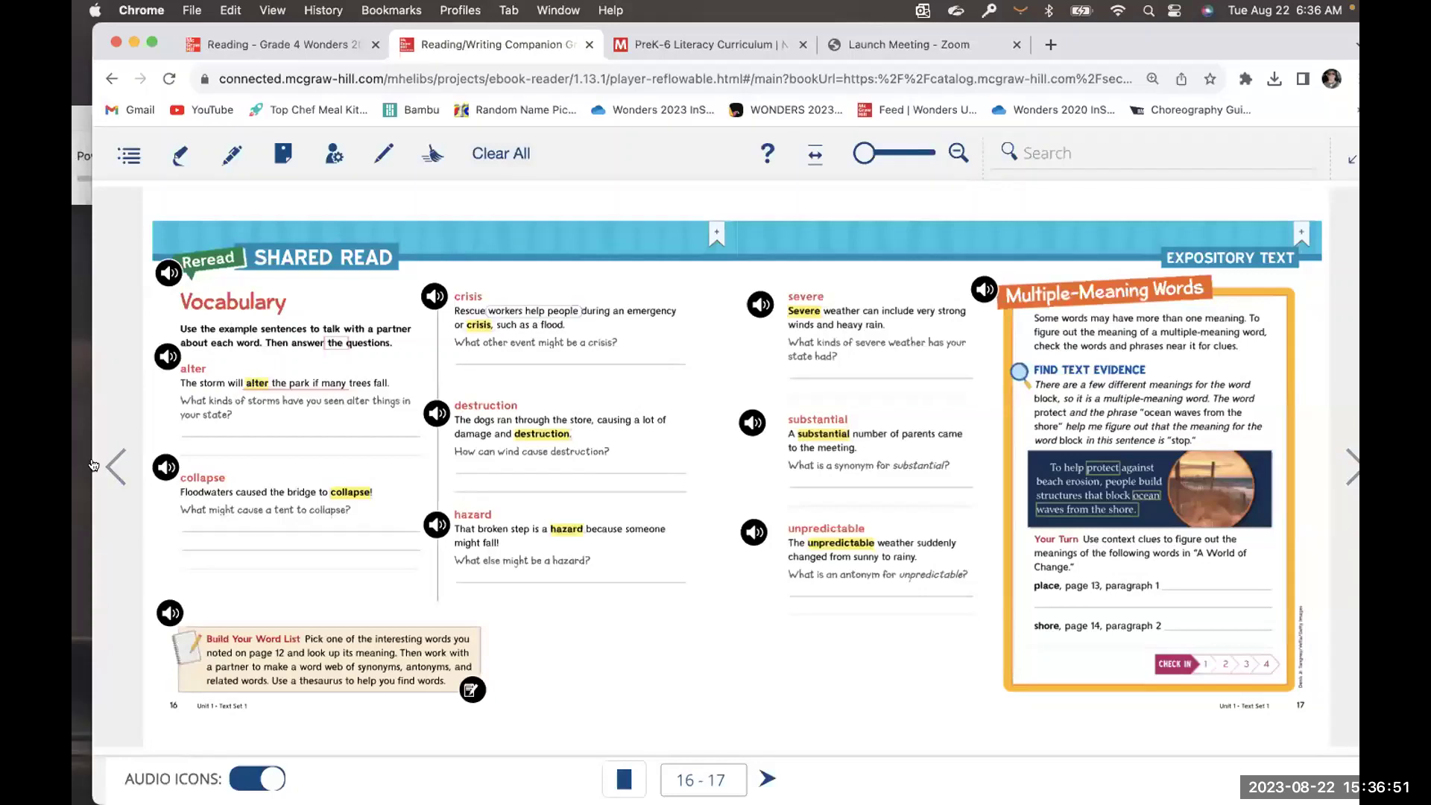
{"action": "left_click", "coordinate": [116, 457]}
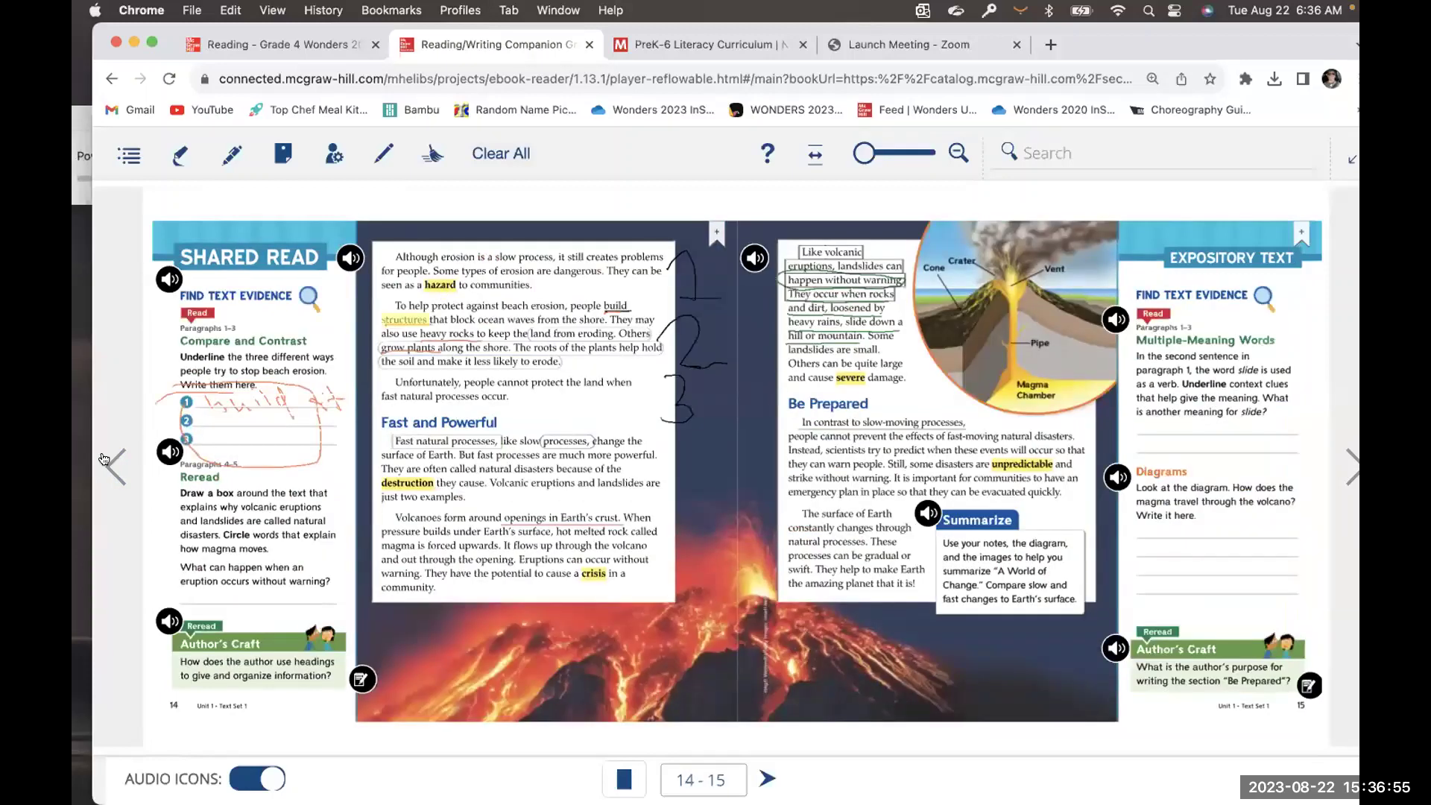
{"action": "key", "text": "Left"}
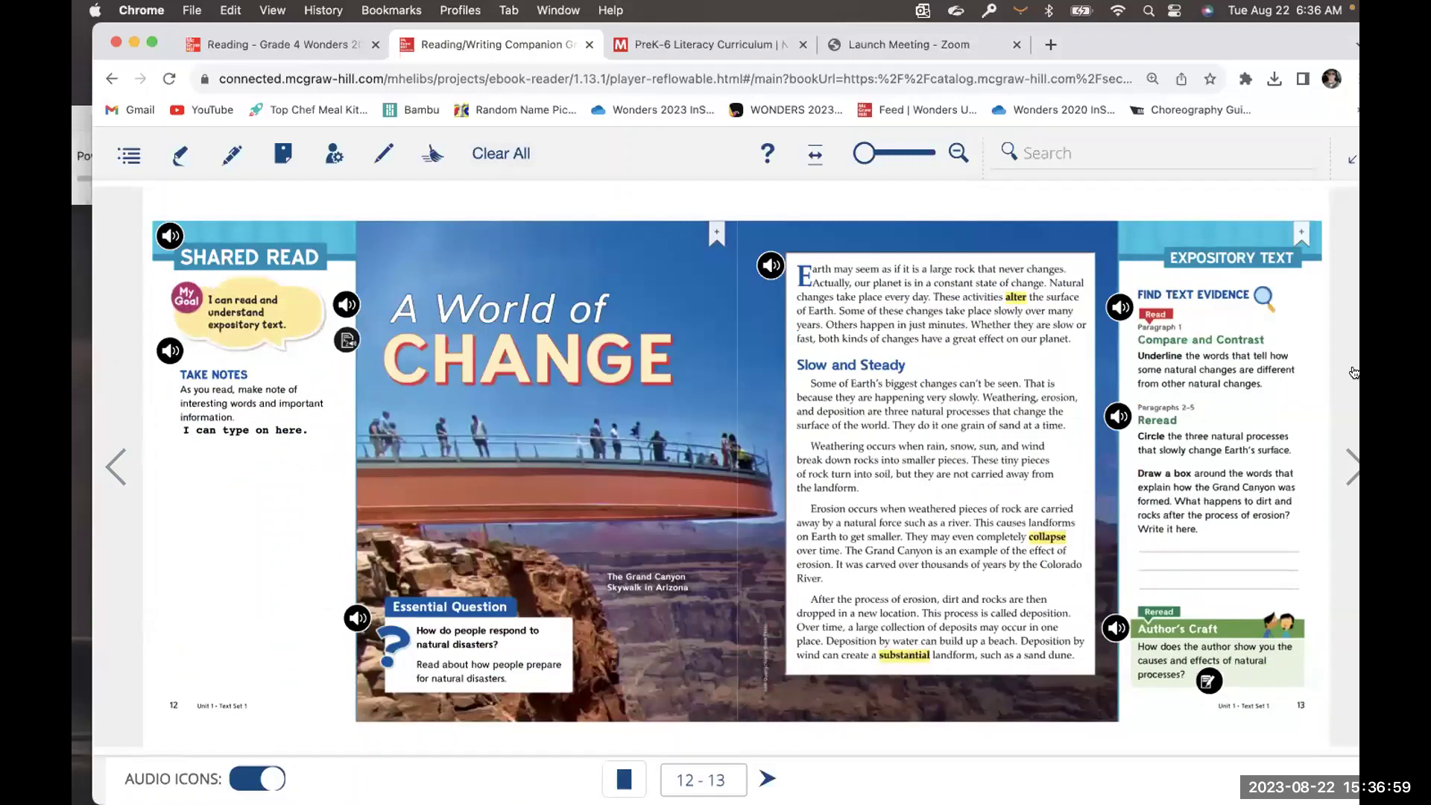
{"action": "left_click", "coordinate": [1350, 456]}
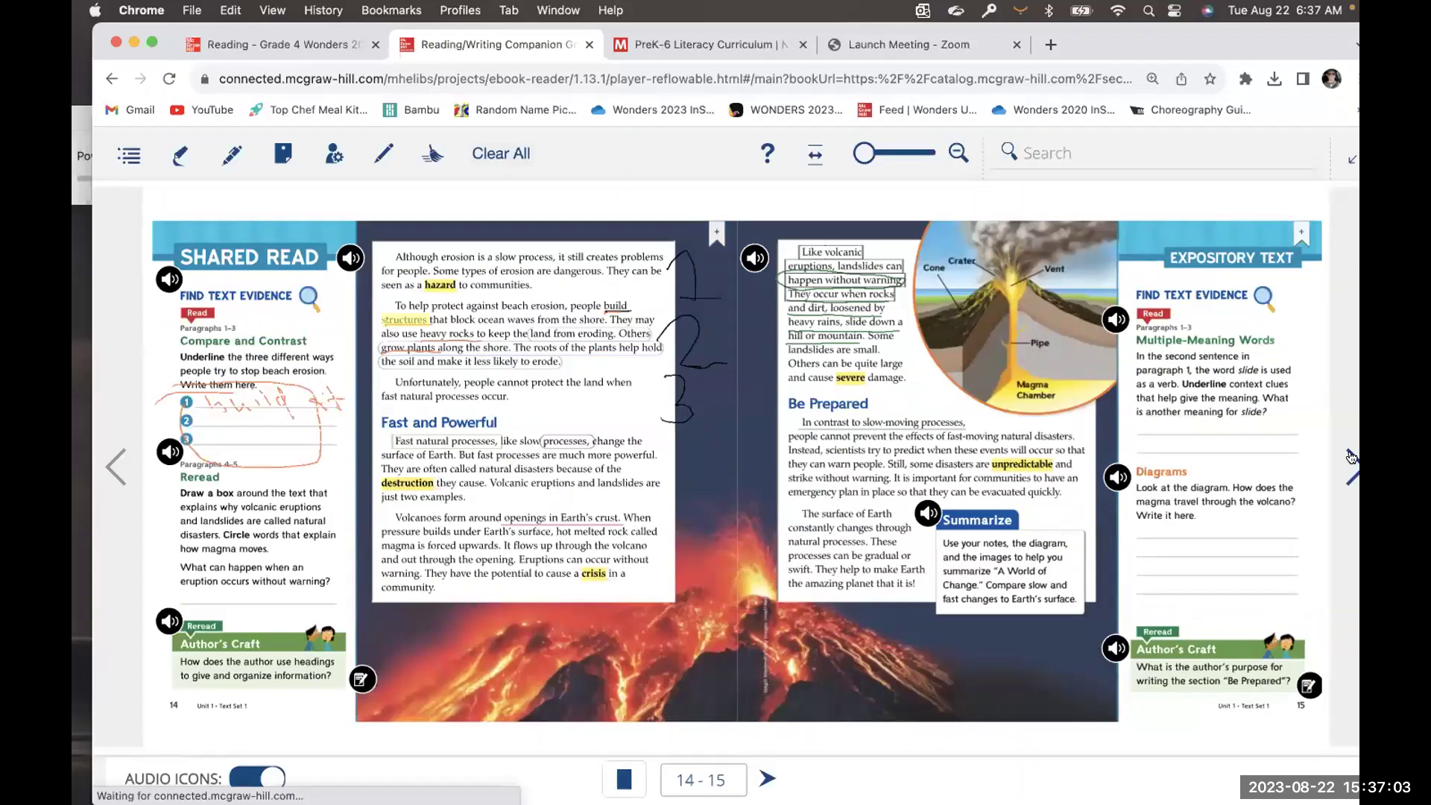
{"action": "key", "text": "Right"}
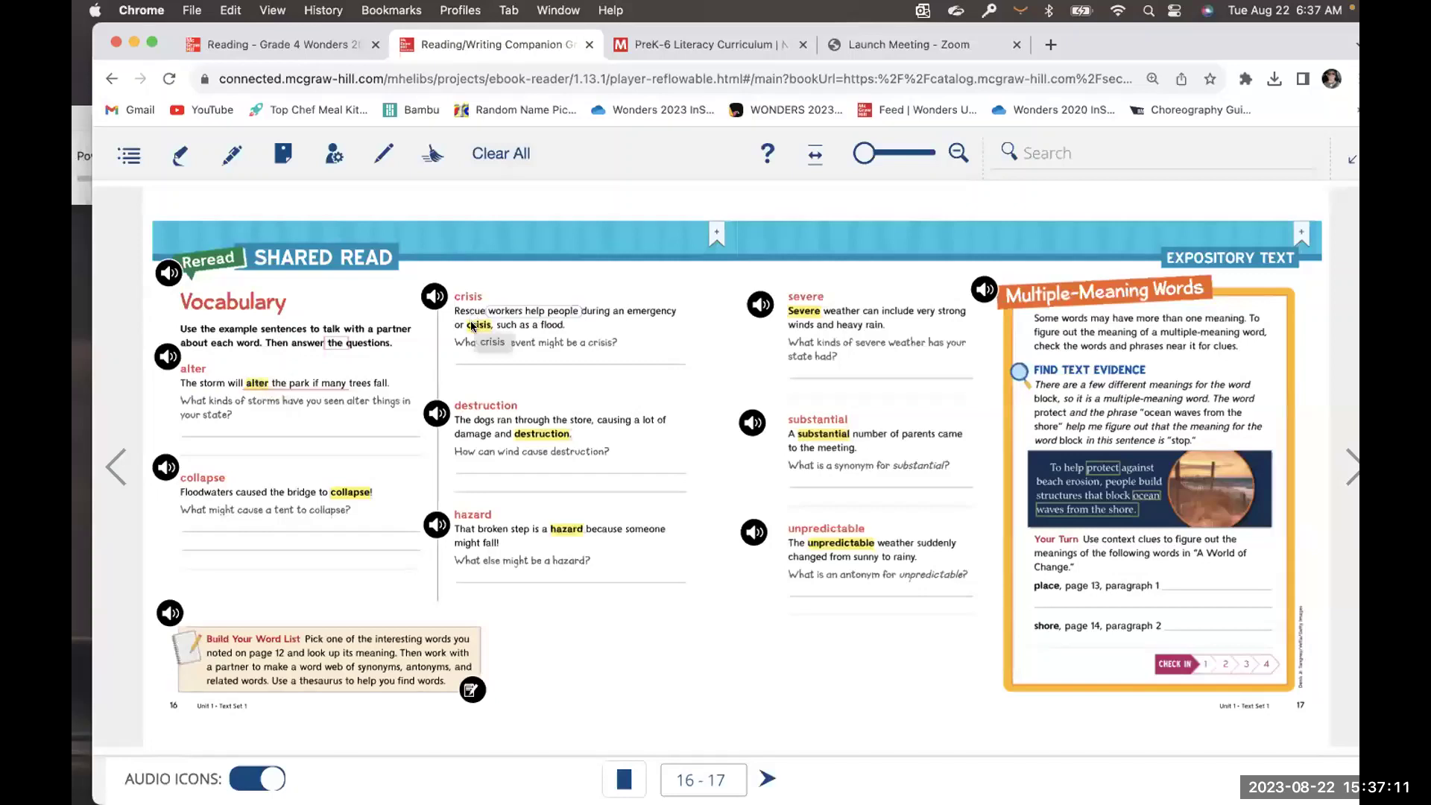
Examine the vocabulary cards for "destruction" and "severe", including the Routine for "severe", and close each card to return to the book
{"action": "left_click", "coordinate": [527, 435]}
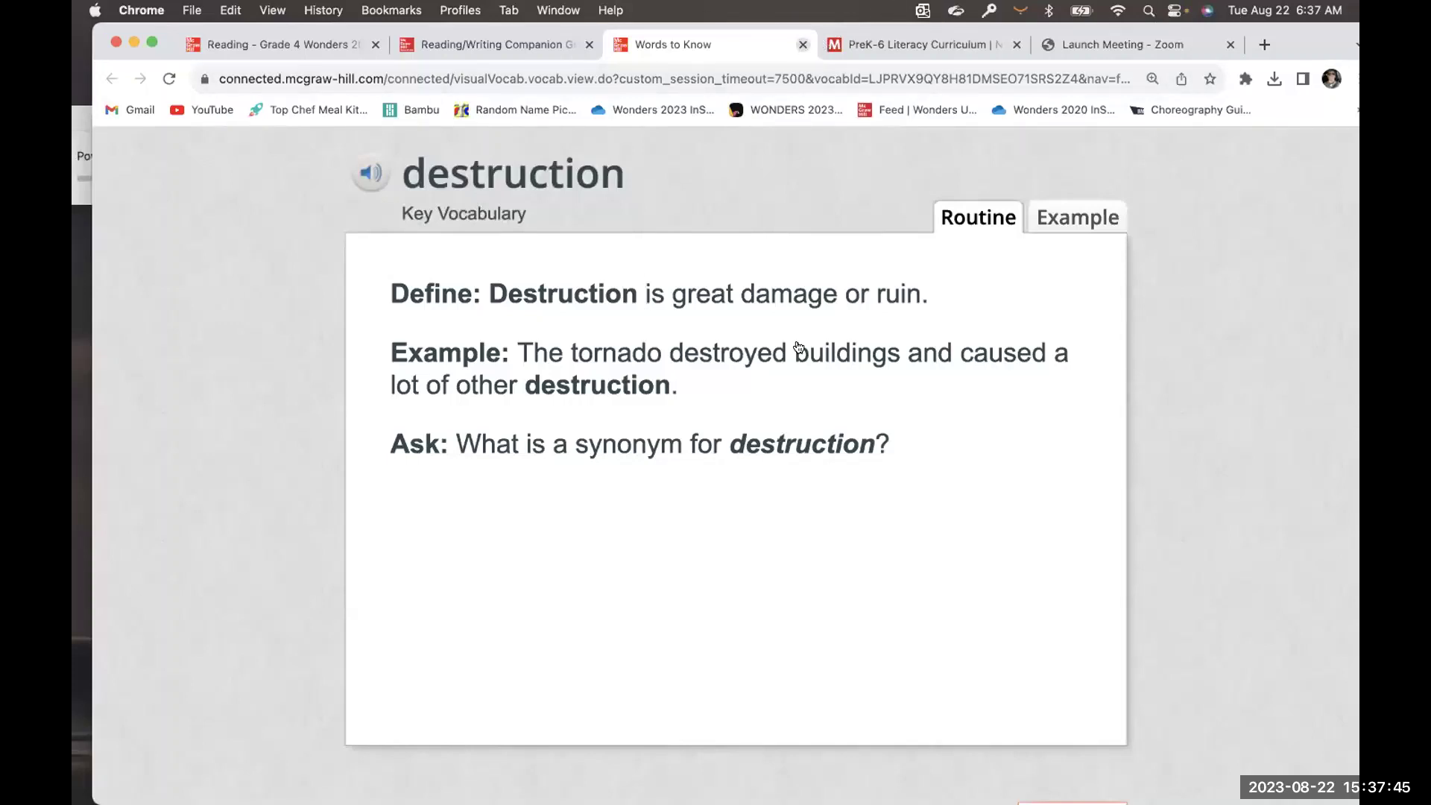
{"action": "key", "text": "super+w"}
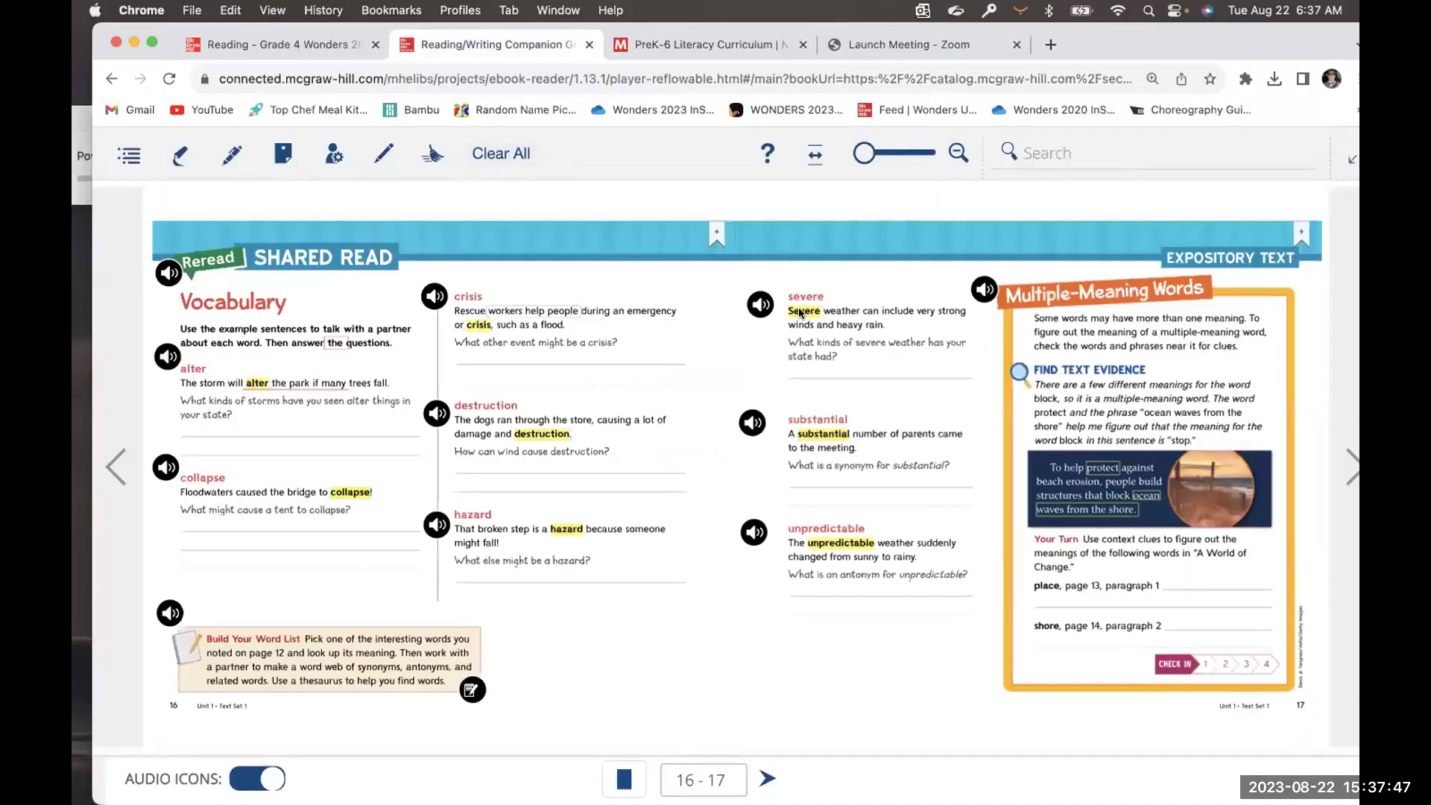
{"action": "left_click", "coordinate": [800, 311]}
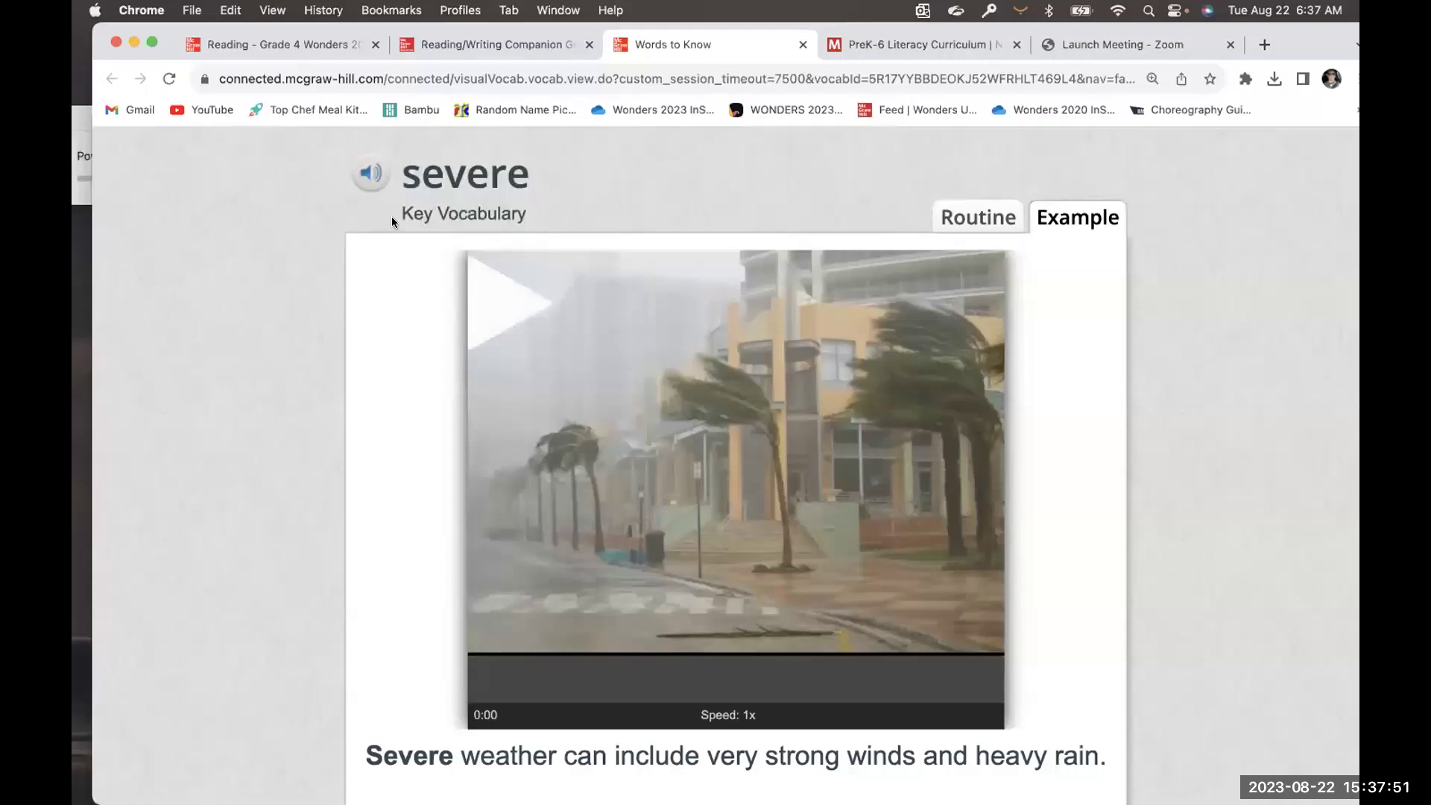
{"action": "left_click", "coordinate": [977, 217]}
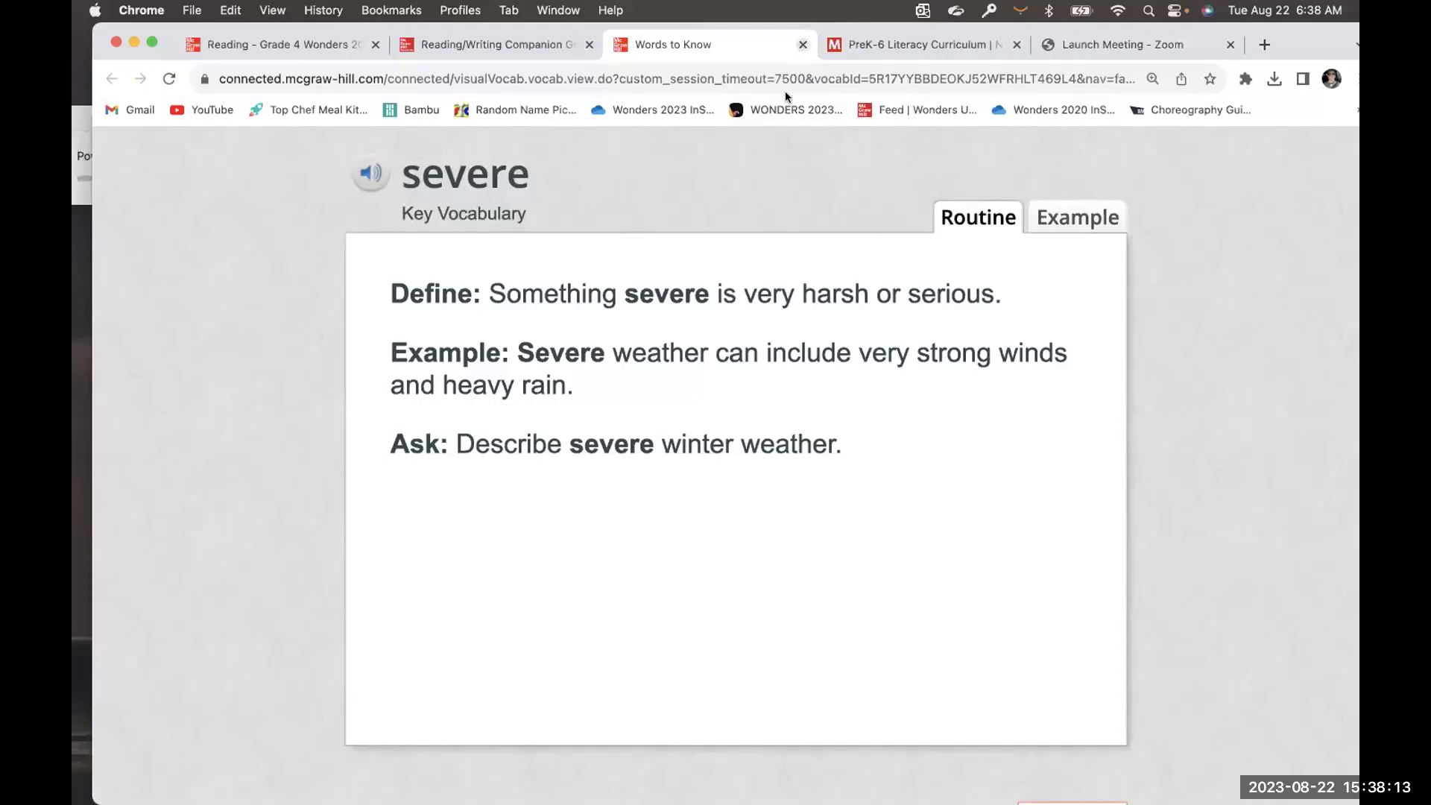
{"action": "key", "text": "super+w"}
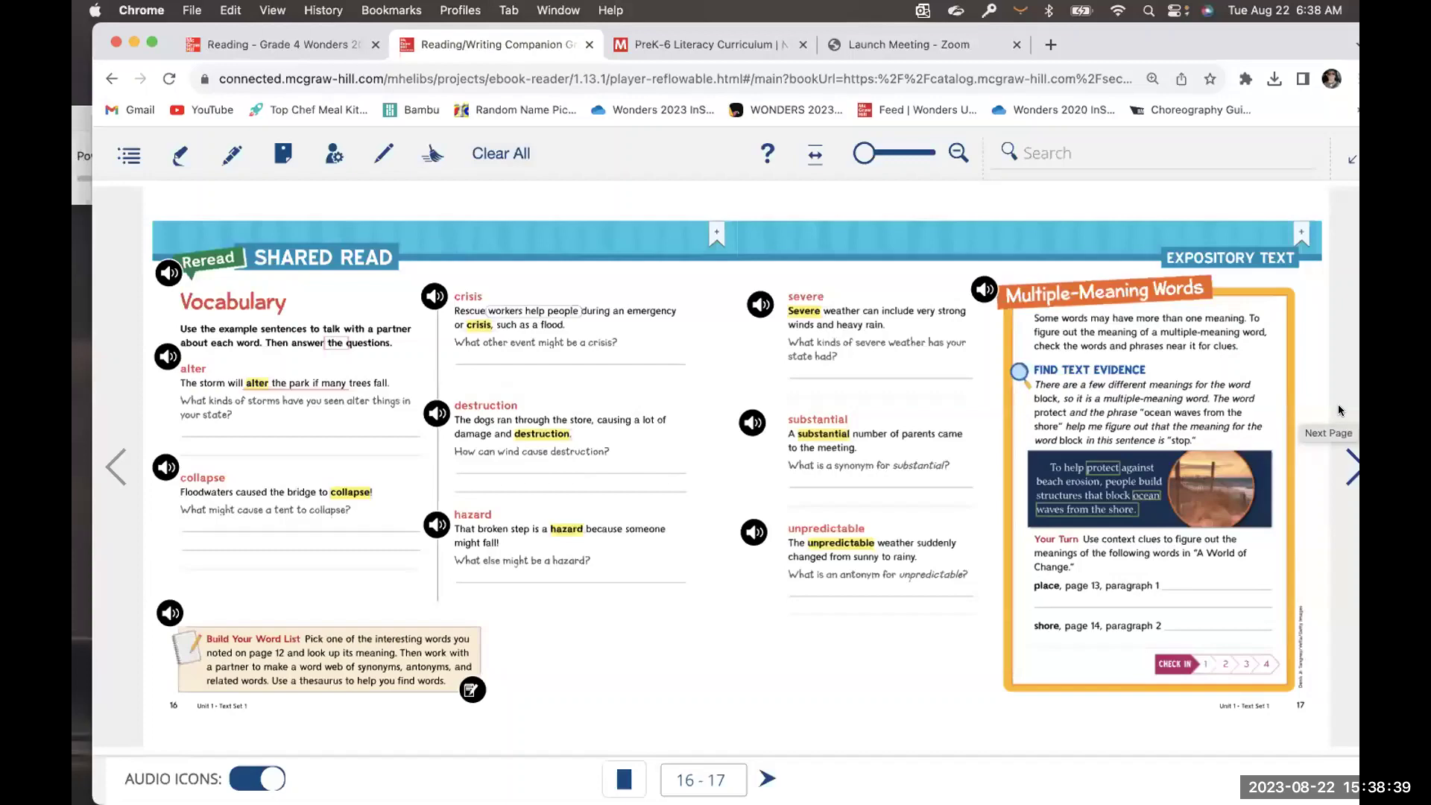
Page through the Shared Read and Reread lessons to the Respond to Reading and Research and Inquiry activities on pages 22–23
{"action": "left_click", "coordinate": [1348, 465]}
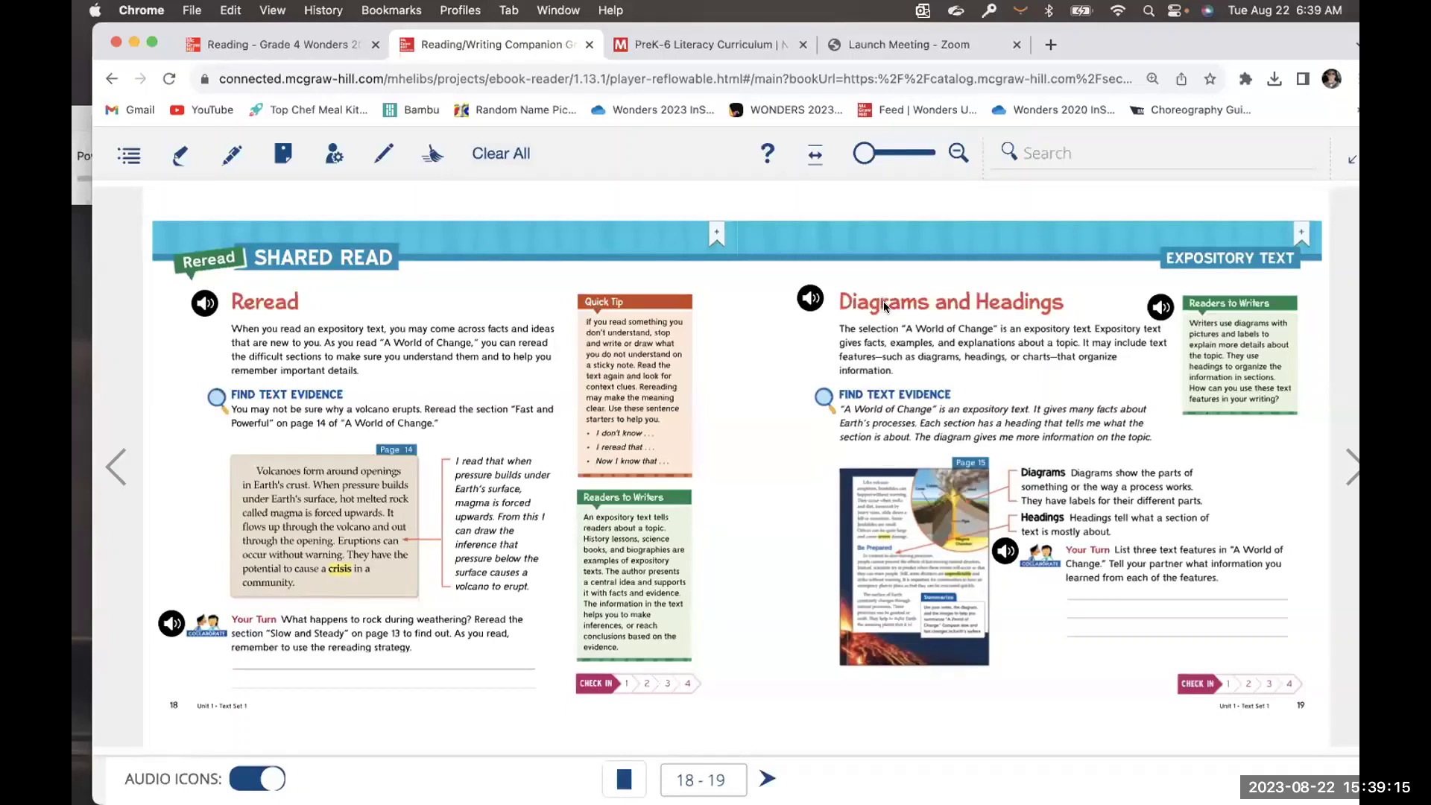
{"action": "left_click", "coordinate": [1346, 459]}
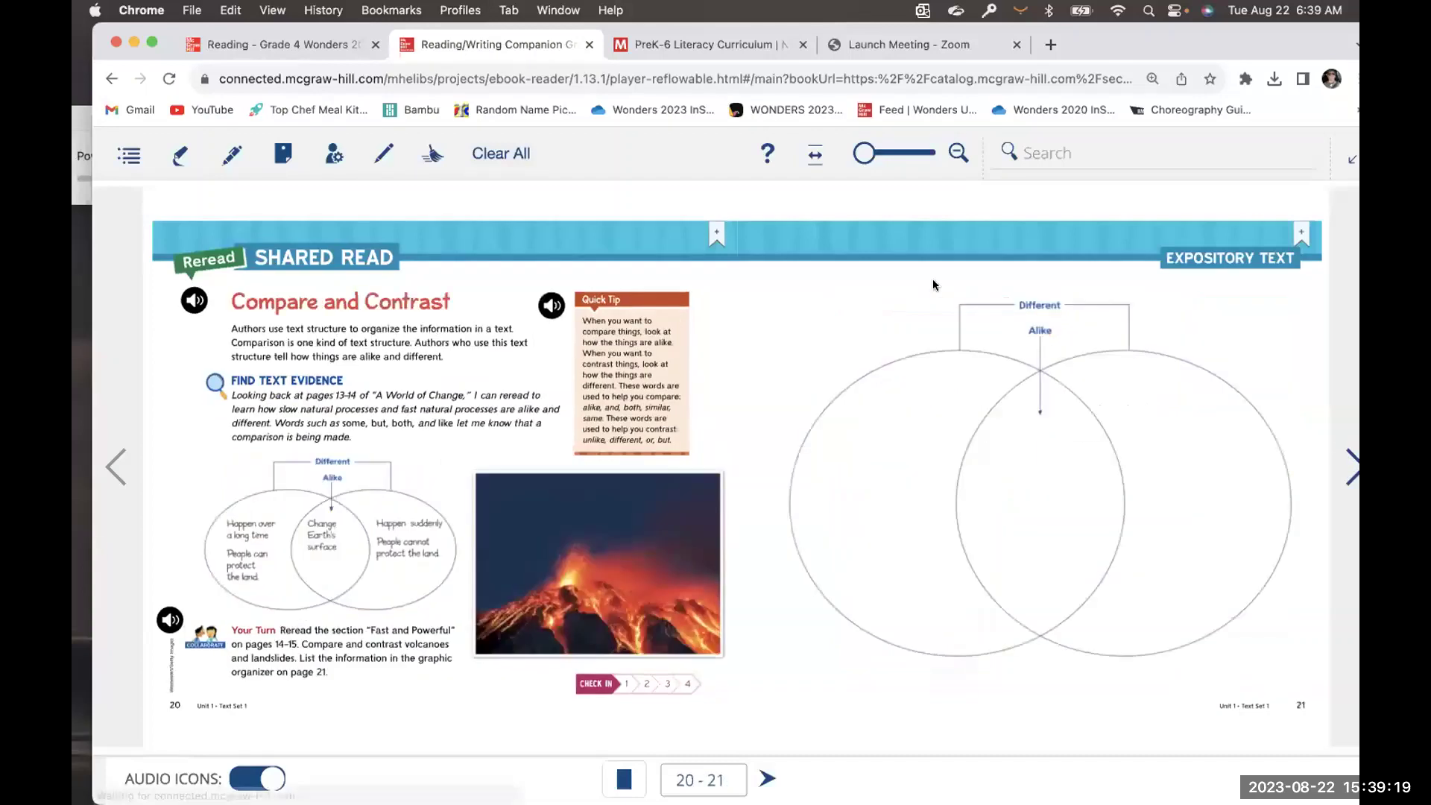
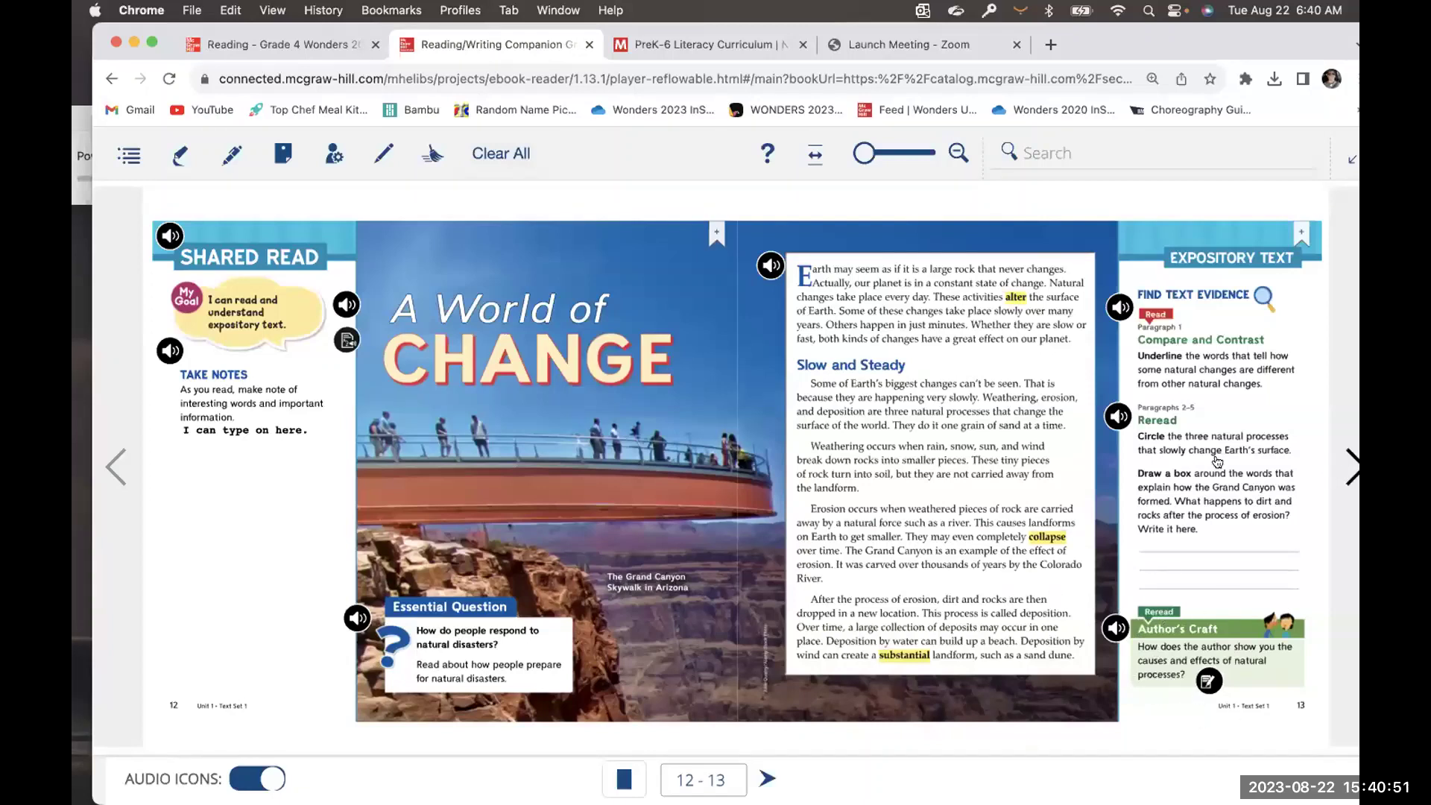
{"action": "key", "text": "Right"}
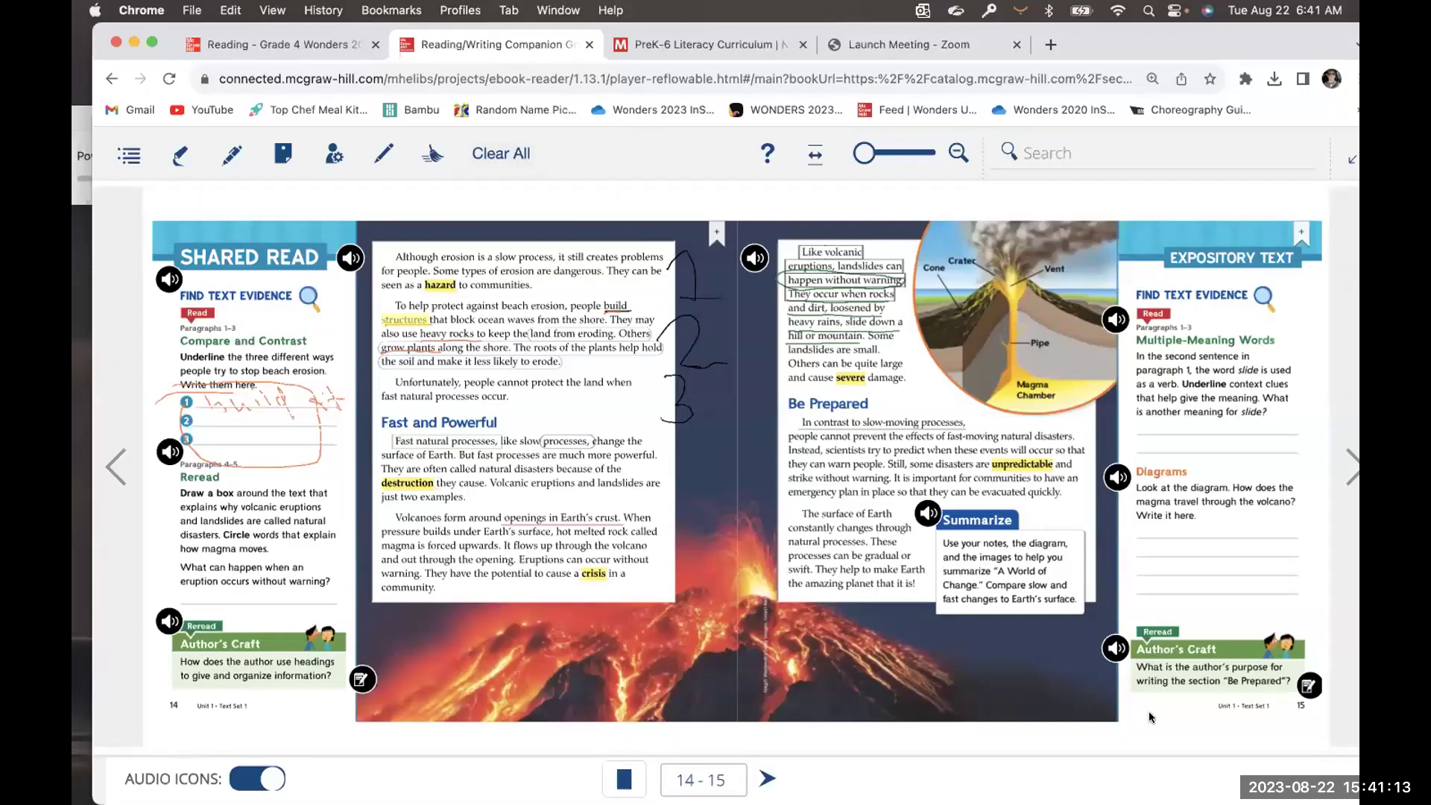
{"action": "left_click", "coordinate": [1346, 448]}
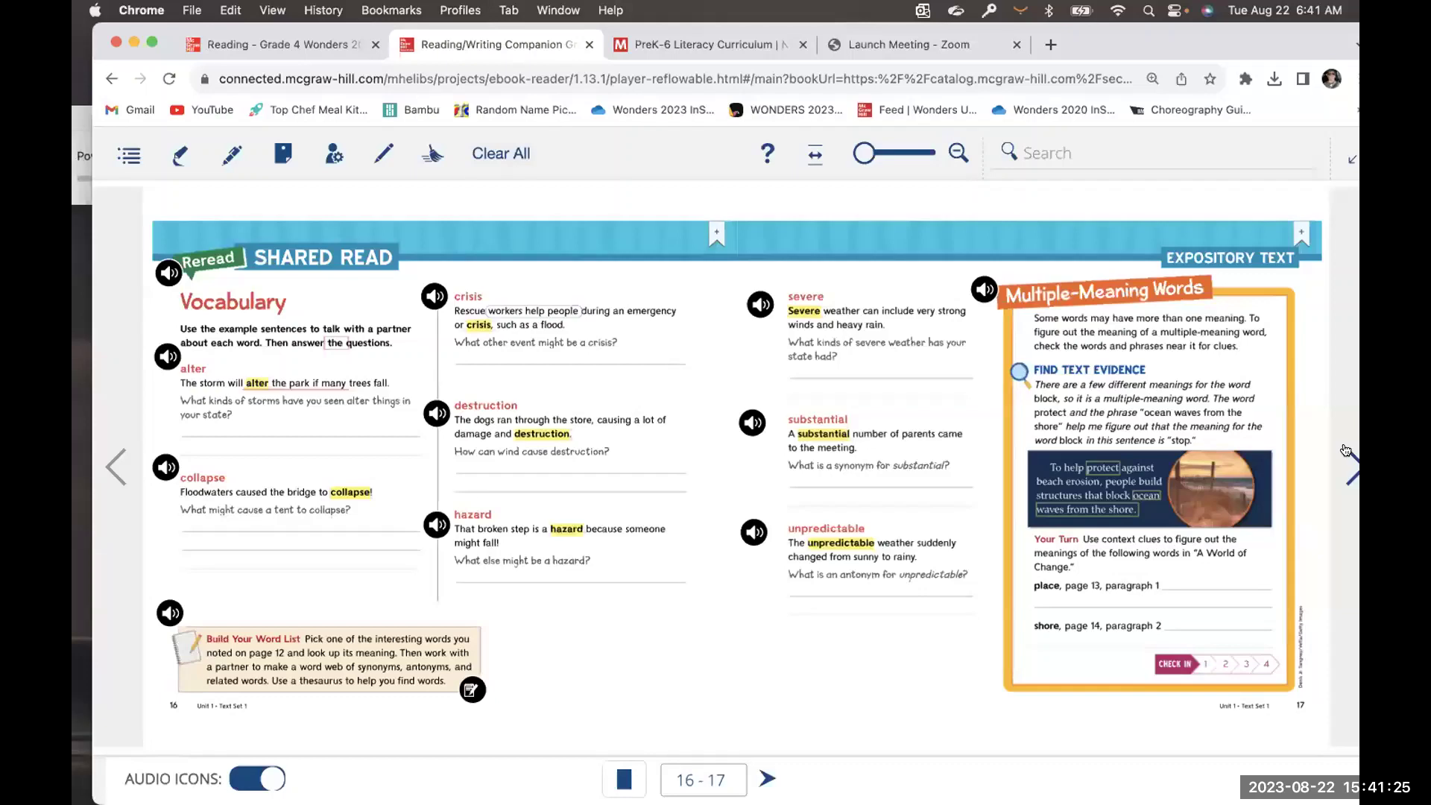
{"action": "left_click", "coordinate": [1346, 450]}
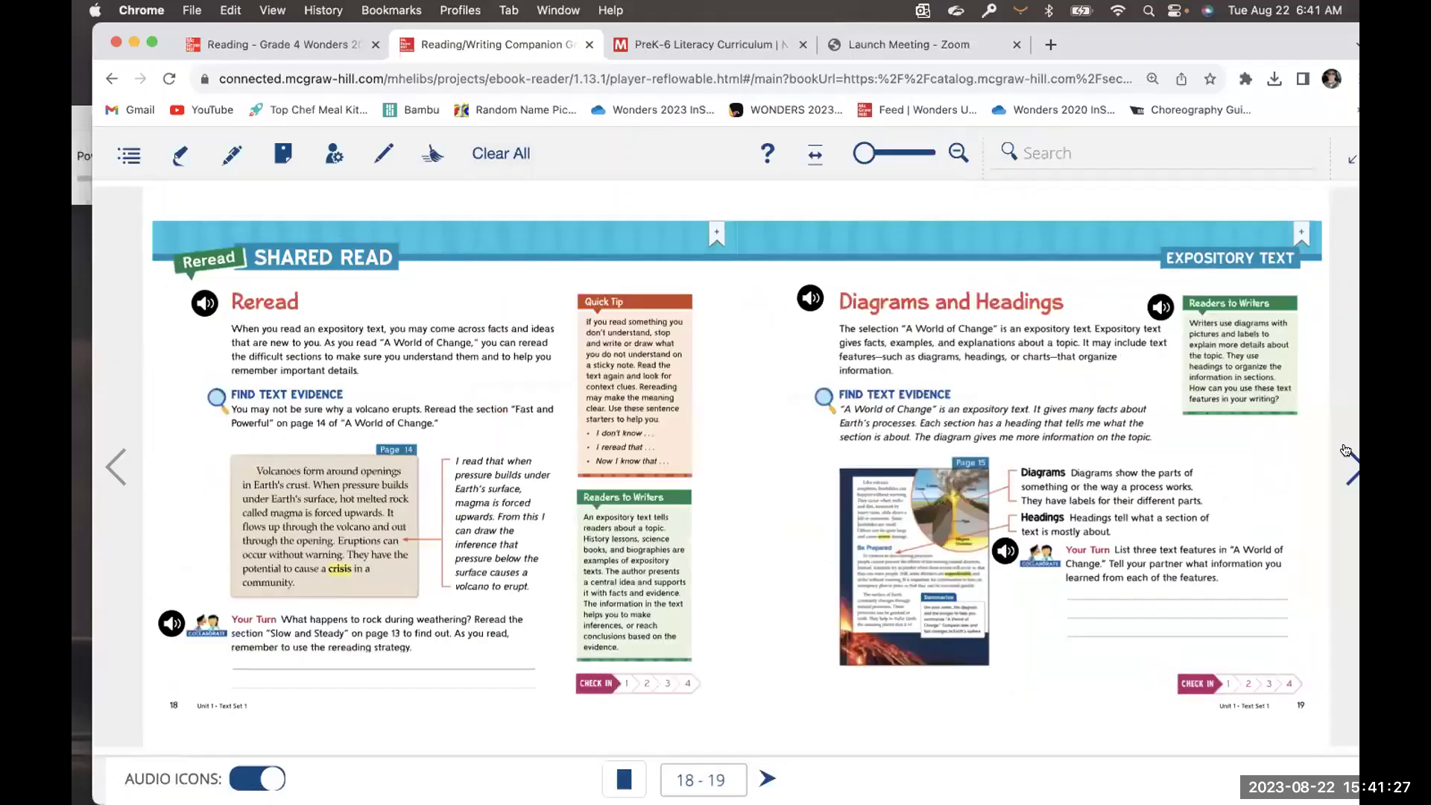
{"action": "left_click", "coordinate": [1345, 450]}
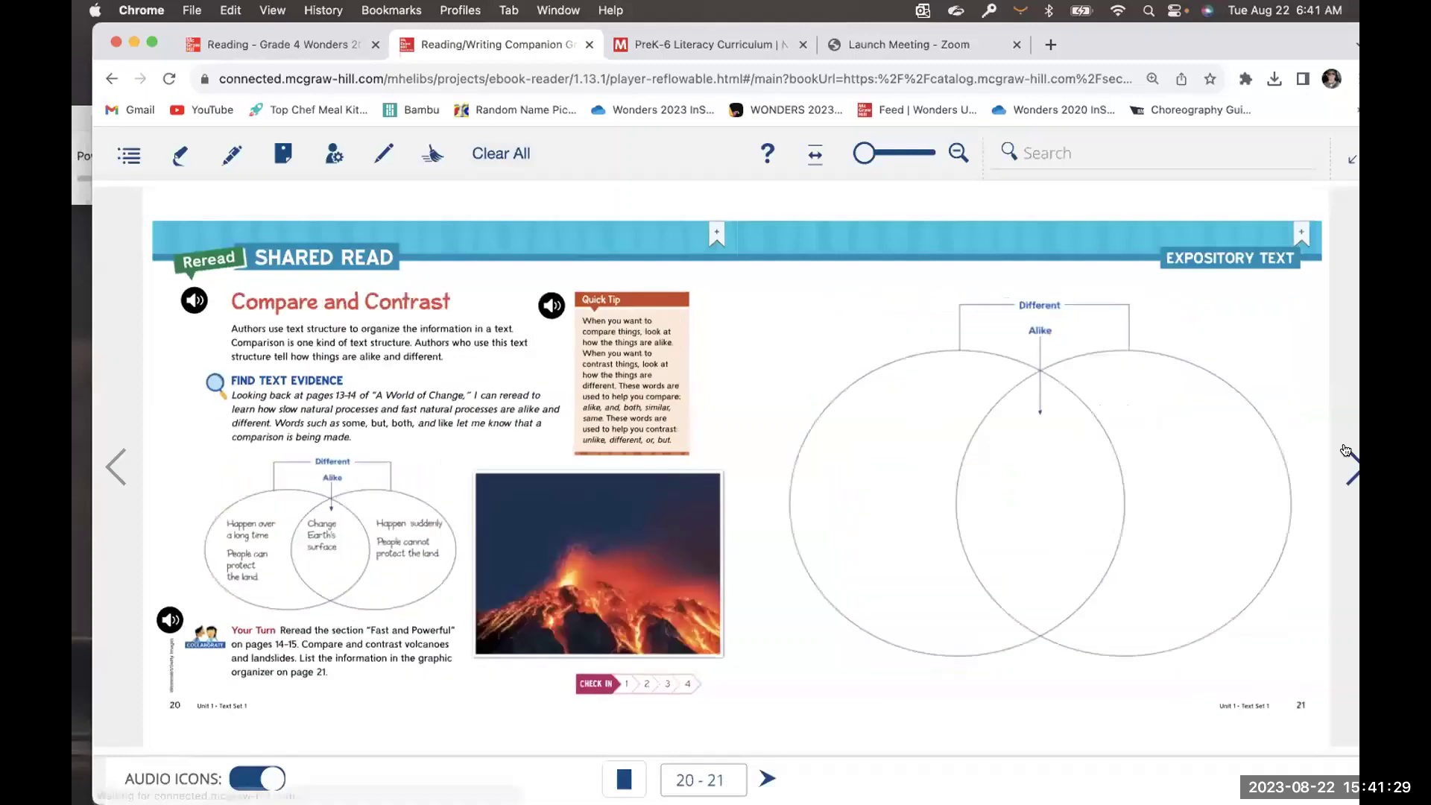
{"action": "left_click", "coordinate": [1346, 450]}
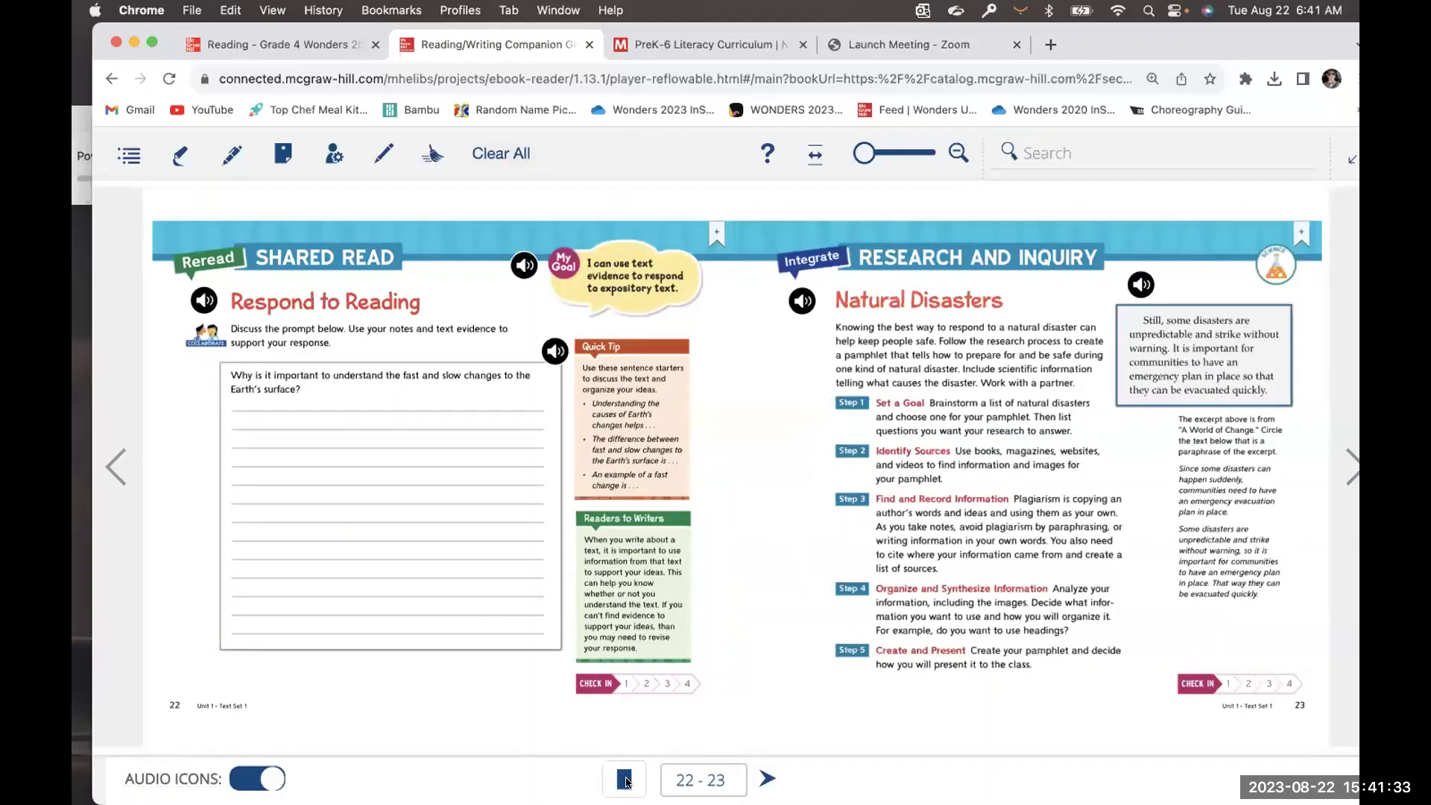
Show page 22 in single-page view and enlarge the Respond to Reading activity
{"action": "mouse_move", "coordinate": [555, 790]}
{"action": "left_click_drag", "start_coordinate": [865, 154], "coordinate": [888, 156]}
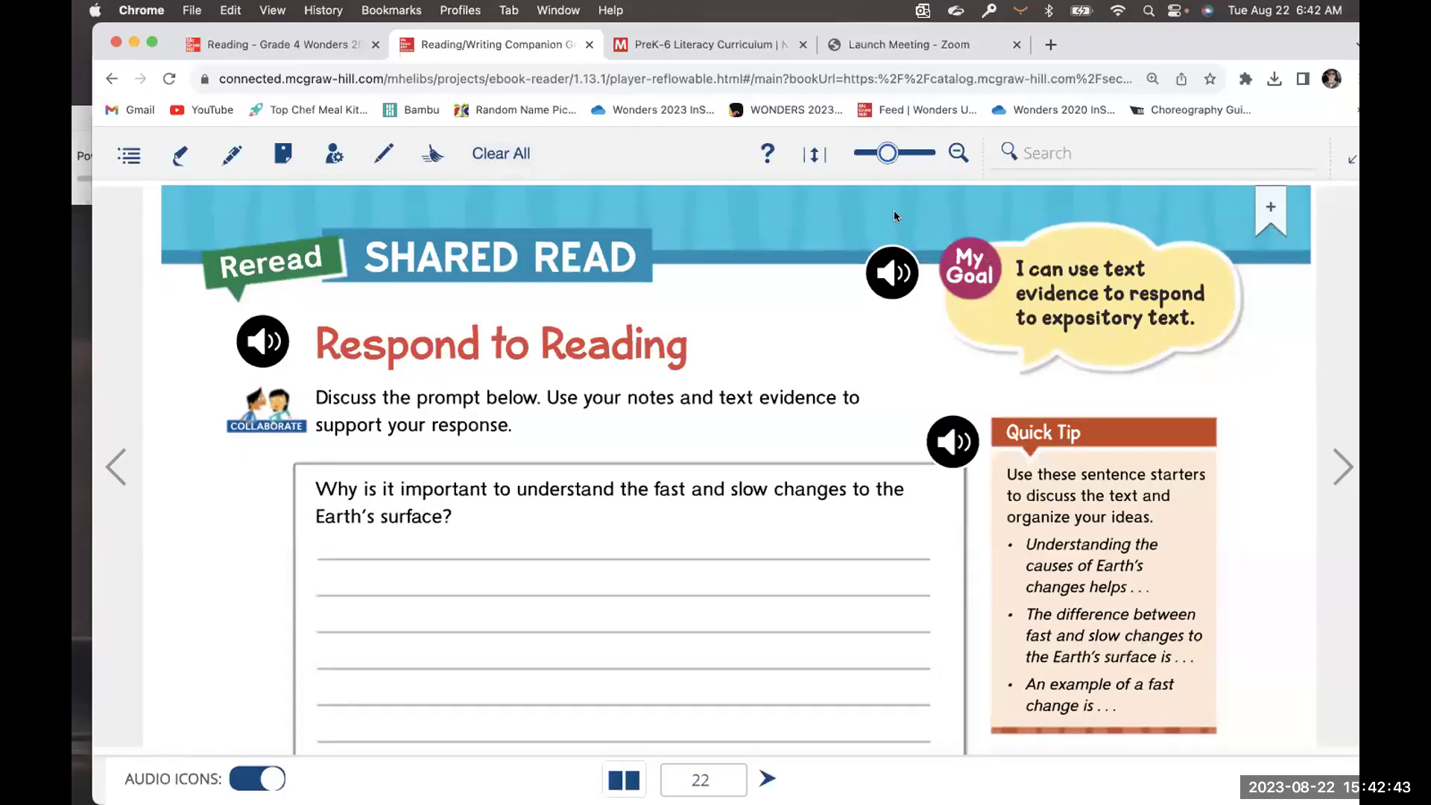
Fit the whole page in view and page forward to the Reread Anchor Text activity for Earthquakes on page 24
{"action": "left_click", "coordinate": [818, 152]}
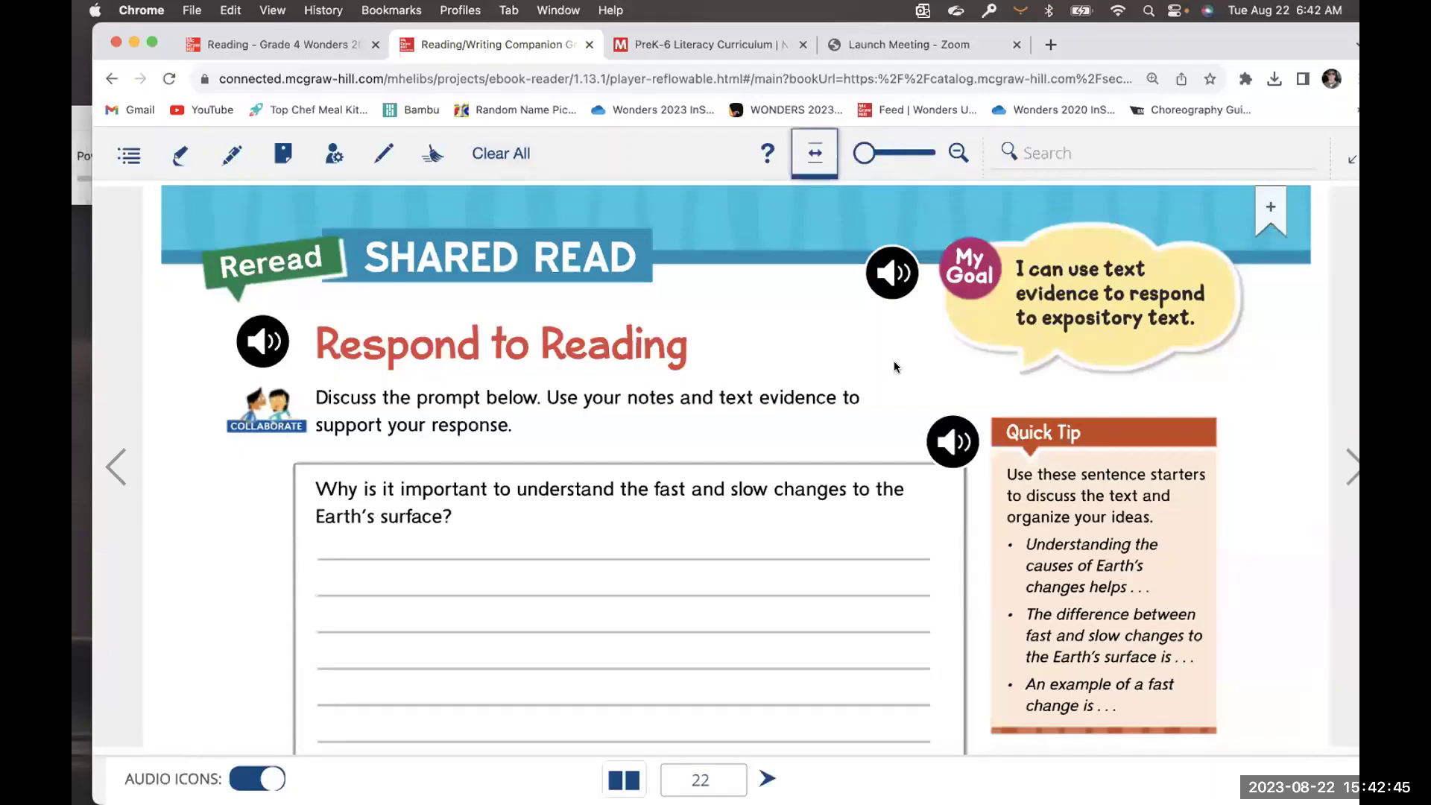
{"action": "left_click", "coordinate": [1352, 465]}
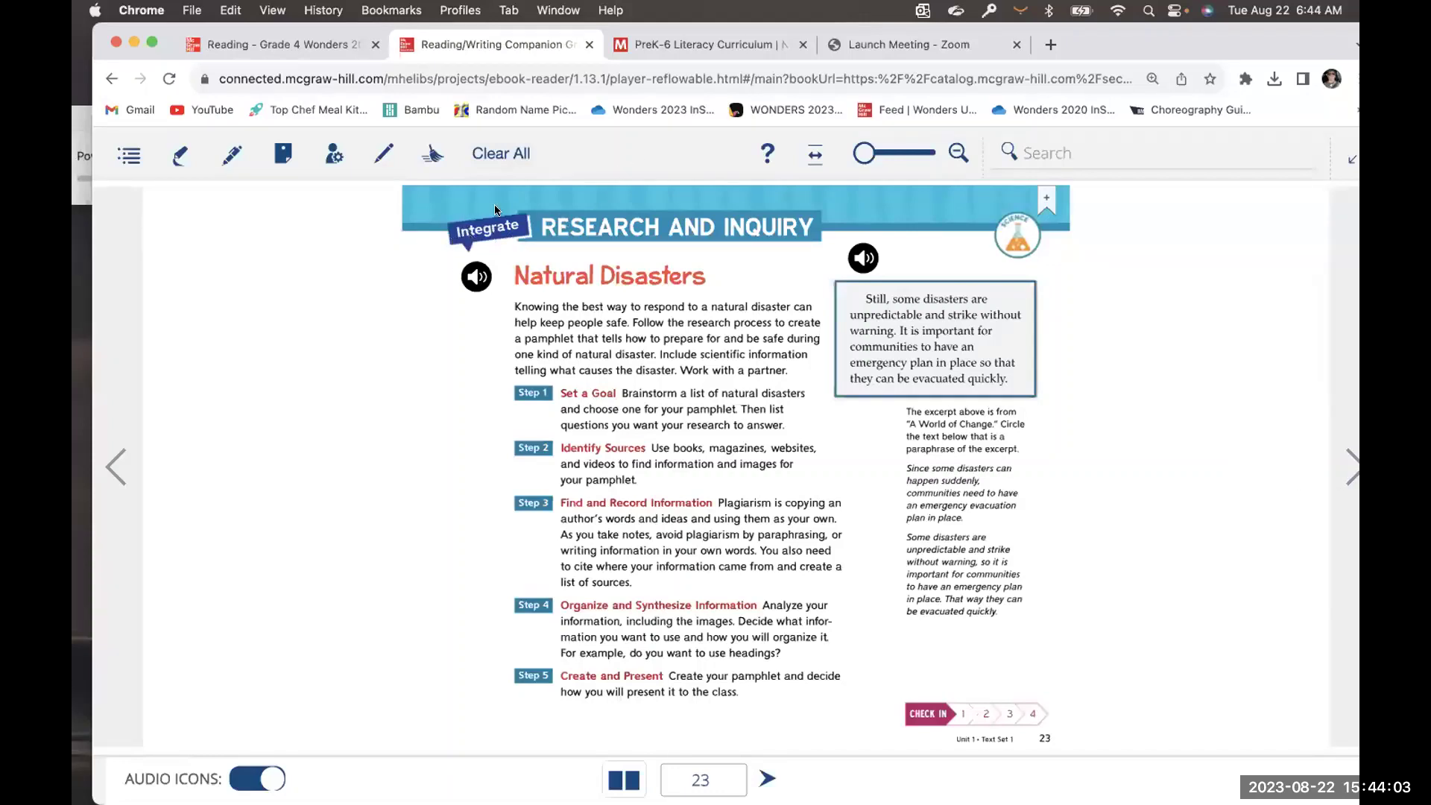
{"action": "left_click", "coordinate": [1349, 477]}
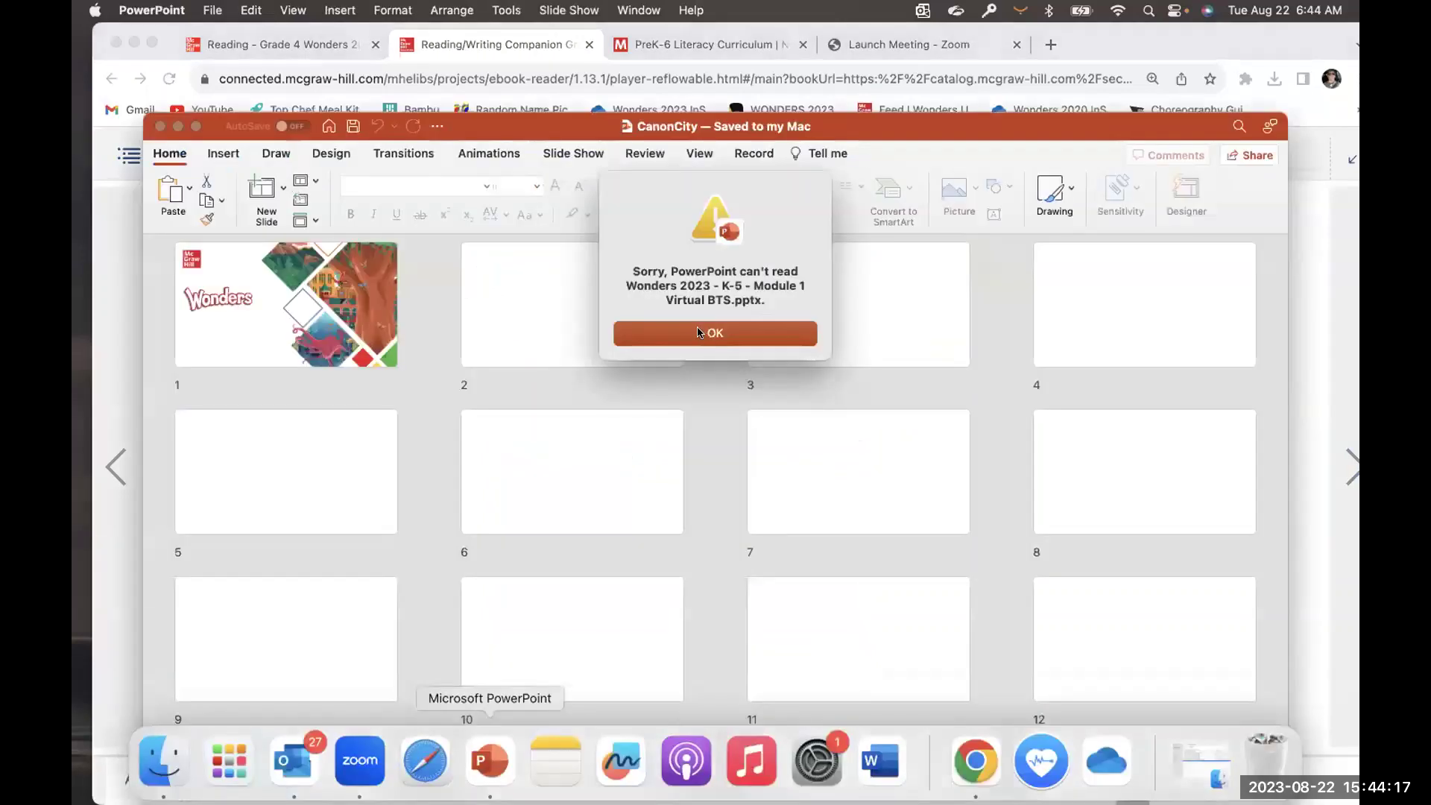
Dismiss the PowerPoint error and minimize its window, and open the Literature Collection from the Grade 4 resources in Chrome
{"action": "key", "text": "Return"}
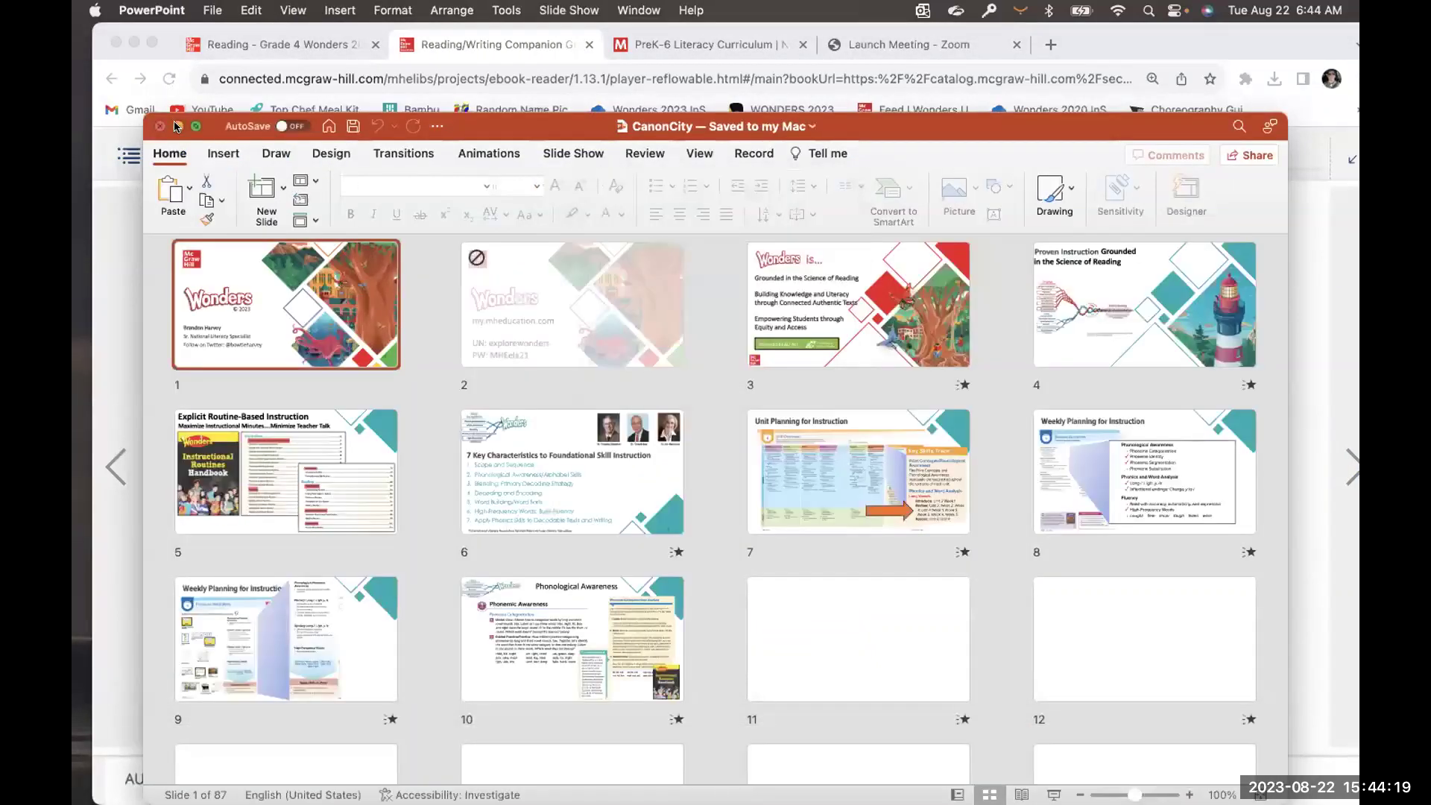
{"action": "left_click", "coordinate": [176, 126]}
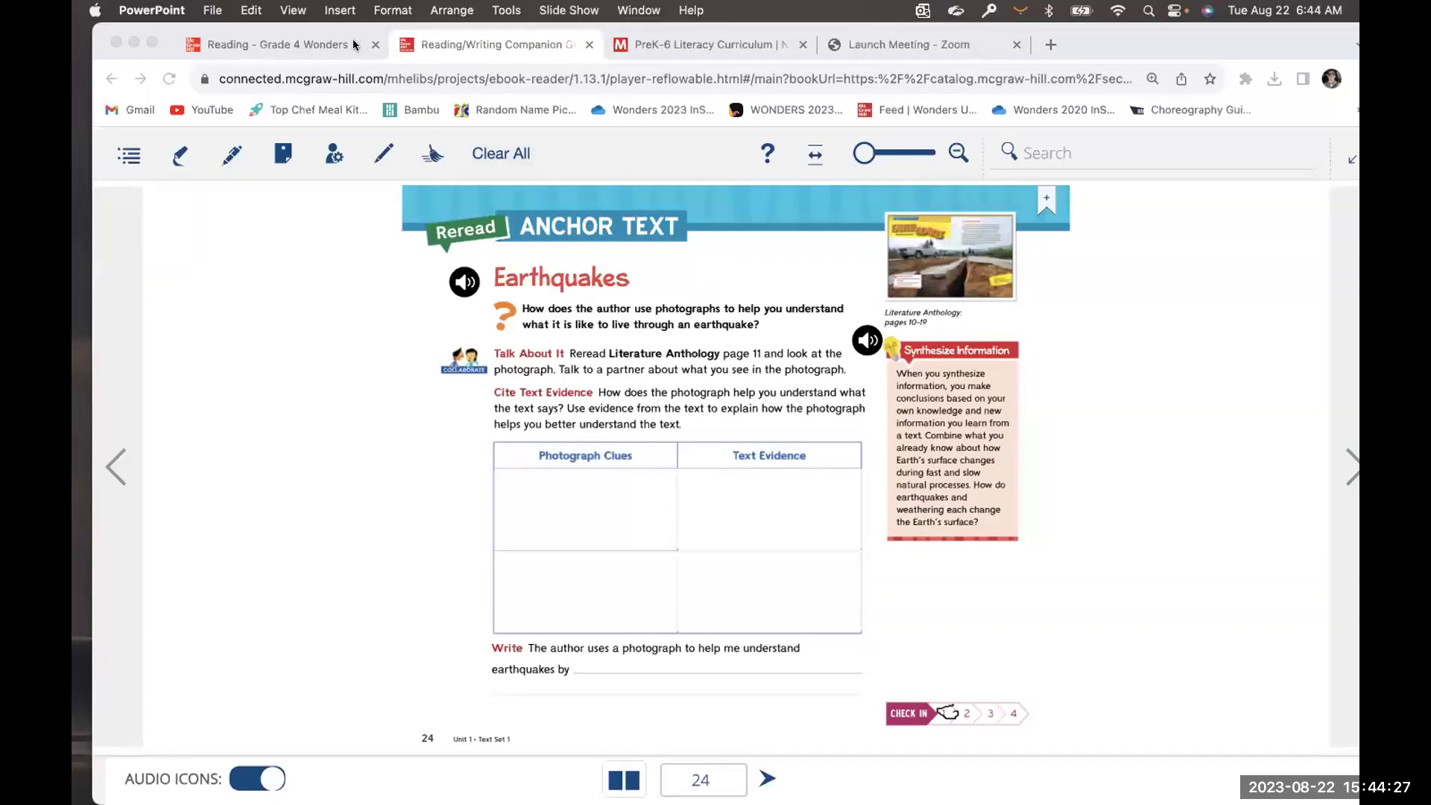
{"action": "left_click", "coordinate": [320, 46]}
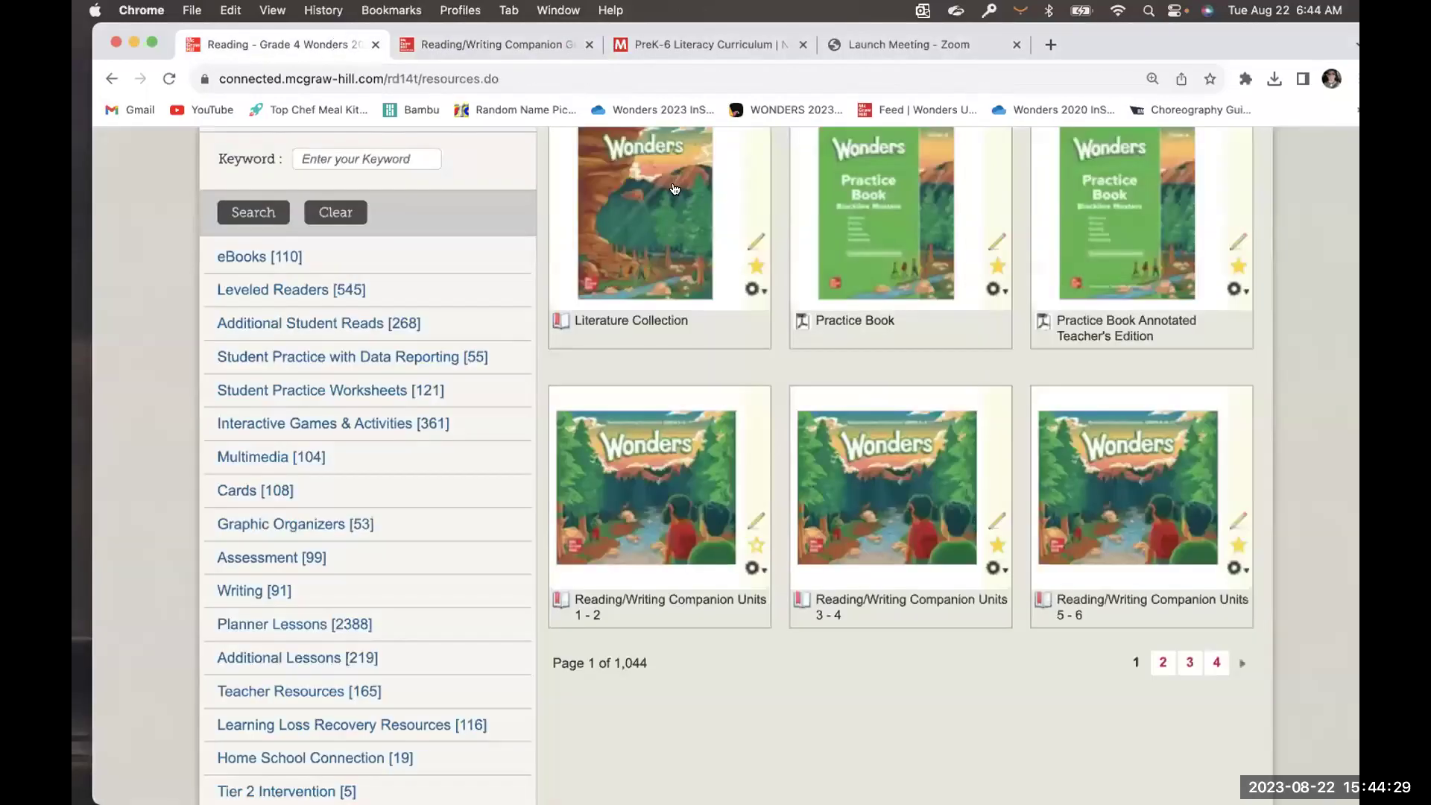
{"action": "scroll", "coordinate": [674, 189], "scroll_direction": "up", "scroll_amount": 2}
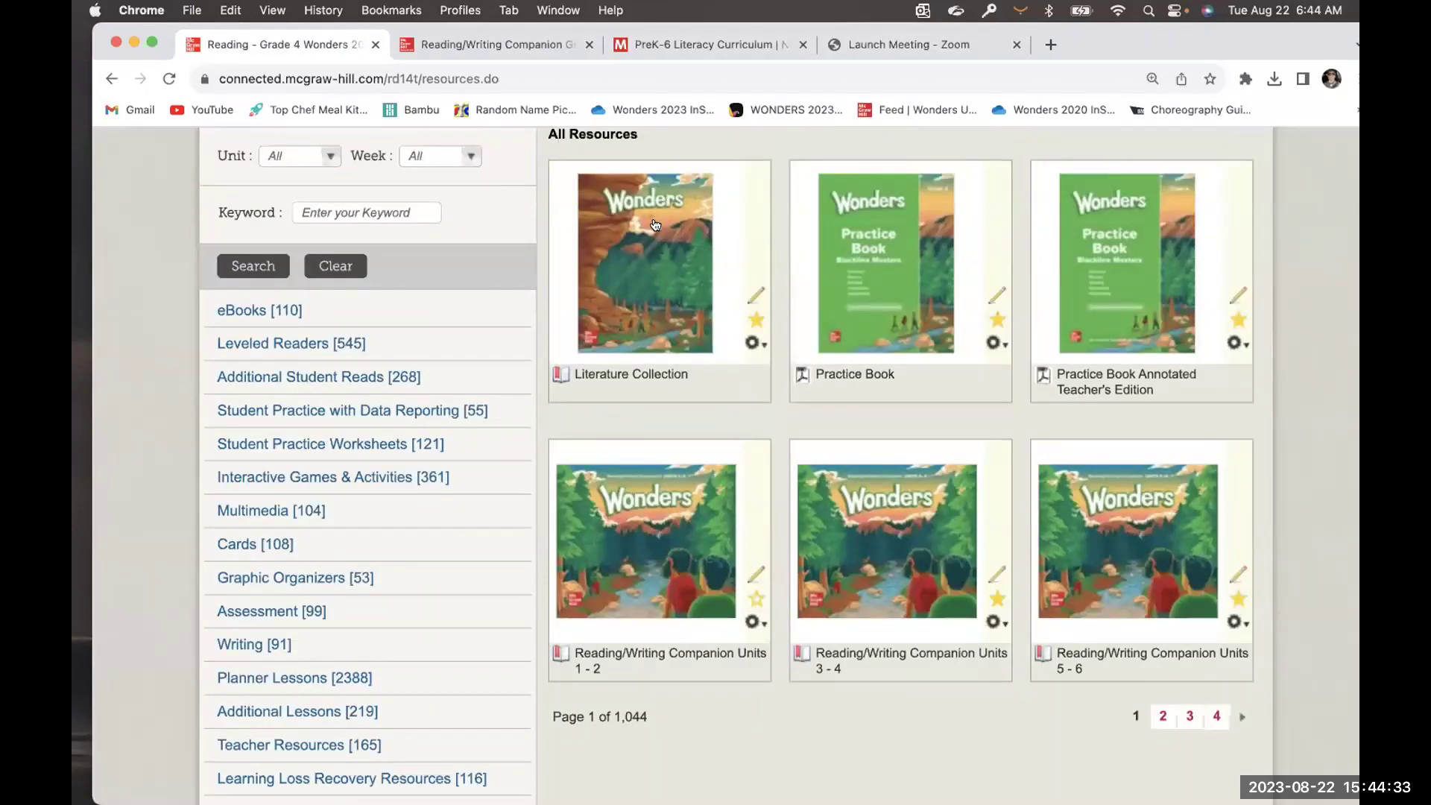
{"action": "left_click", "coordinate": [650, 220]}
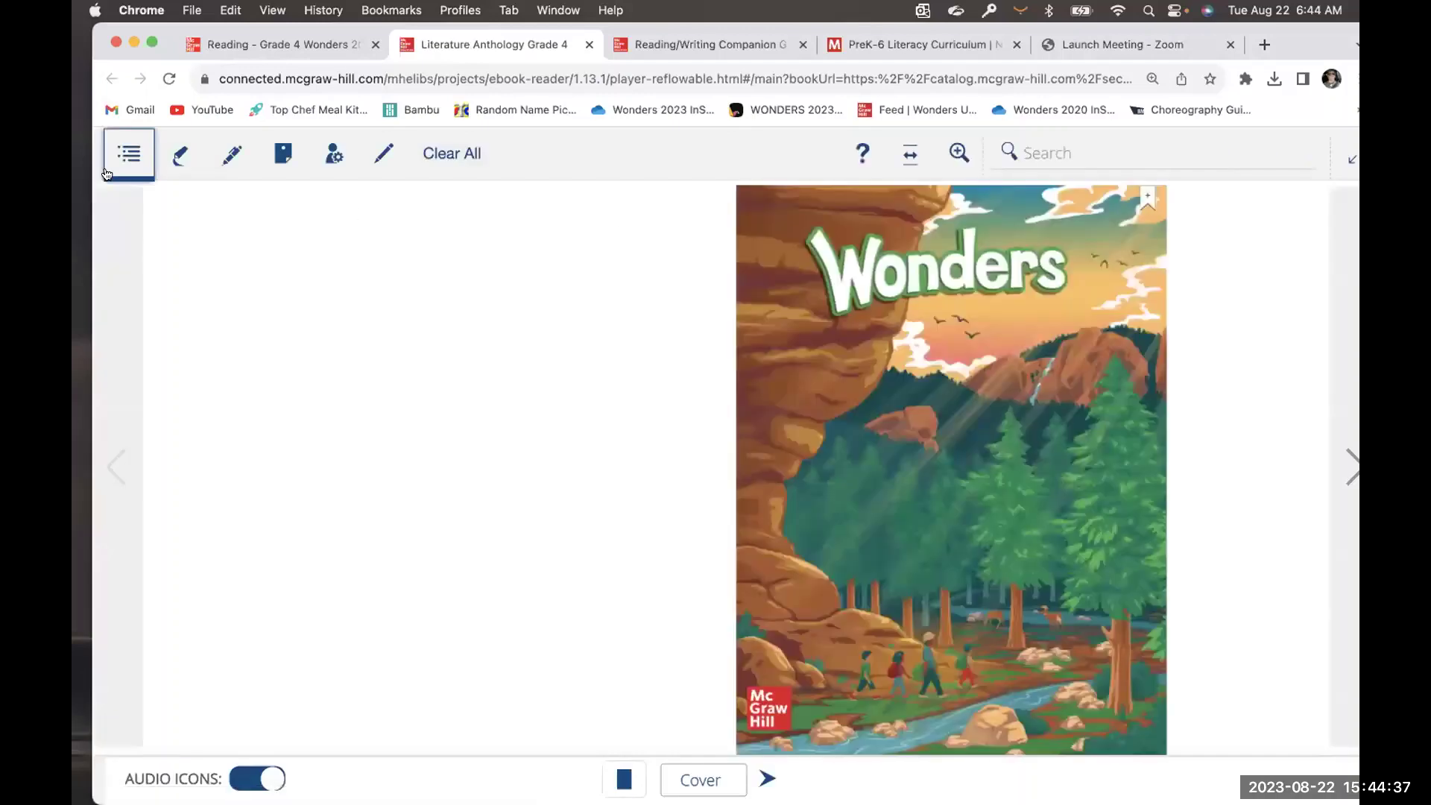
Go to the anthology's Table of Contents and open the Unit 1 selection "Earthquakes" on pages 10–11
{"action": "left_click", "coordinate": [127, 154]}
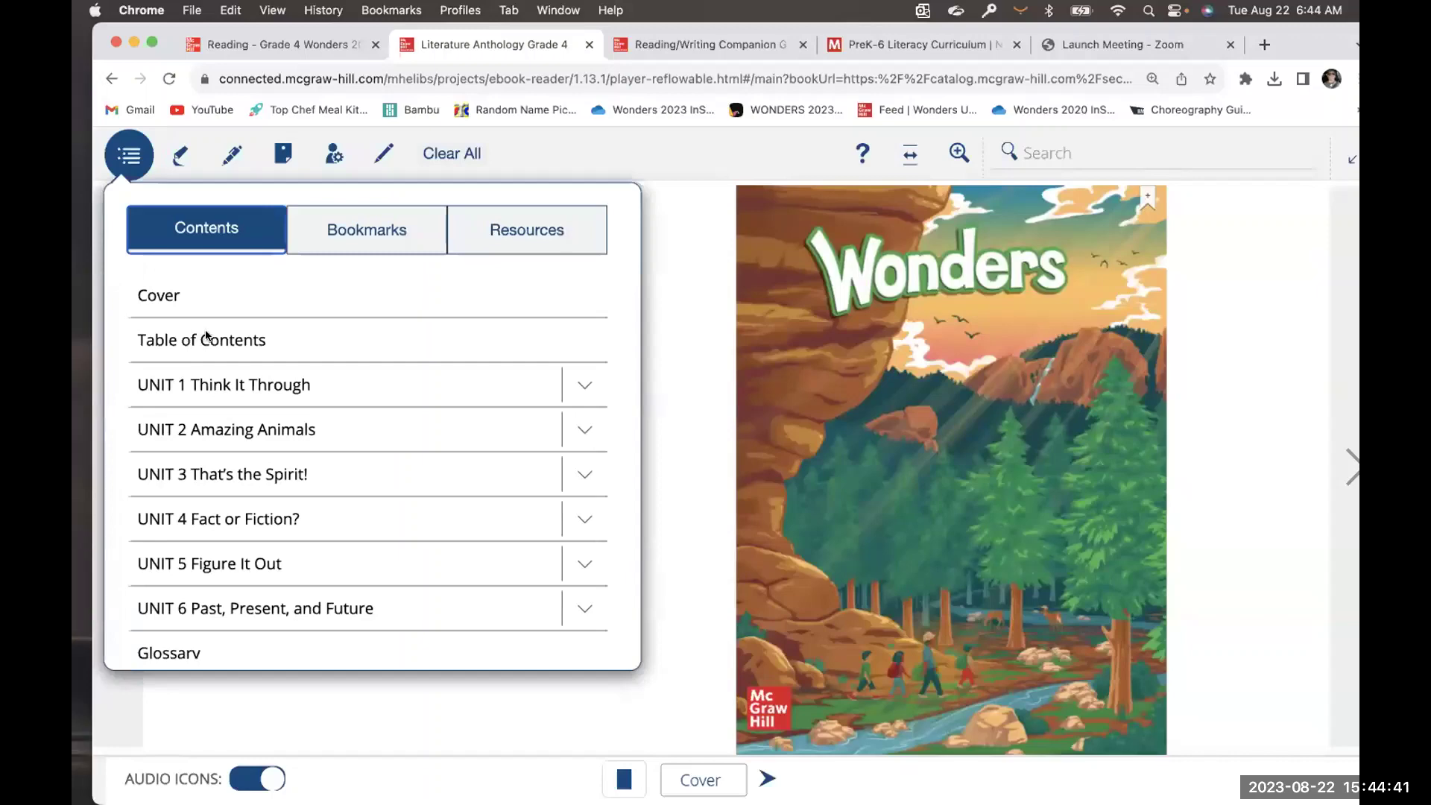
{"action": "left_click", "coordinate": [202, 337]}
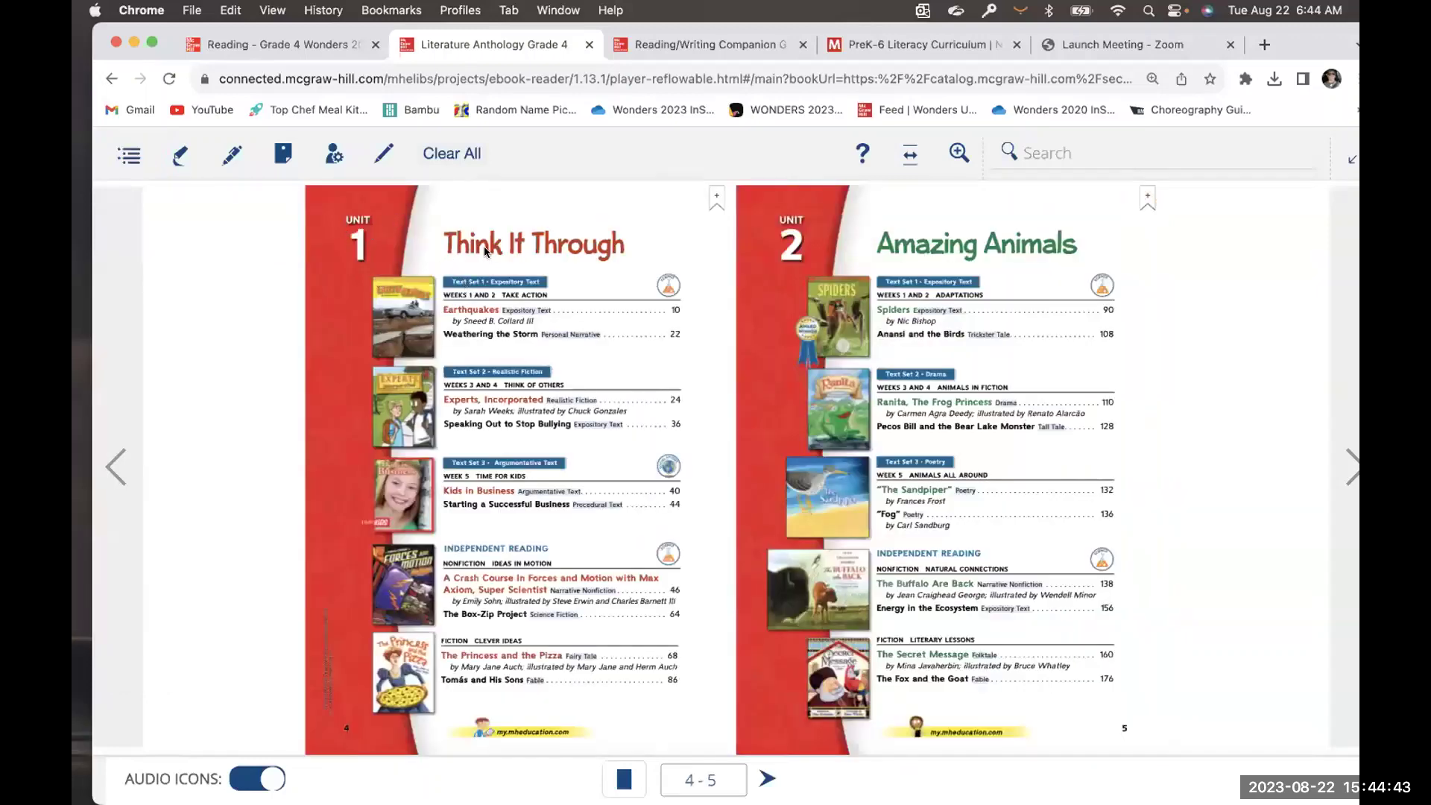
{"action": "left_click", "coordinate": [520, 313]}
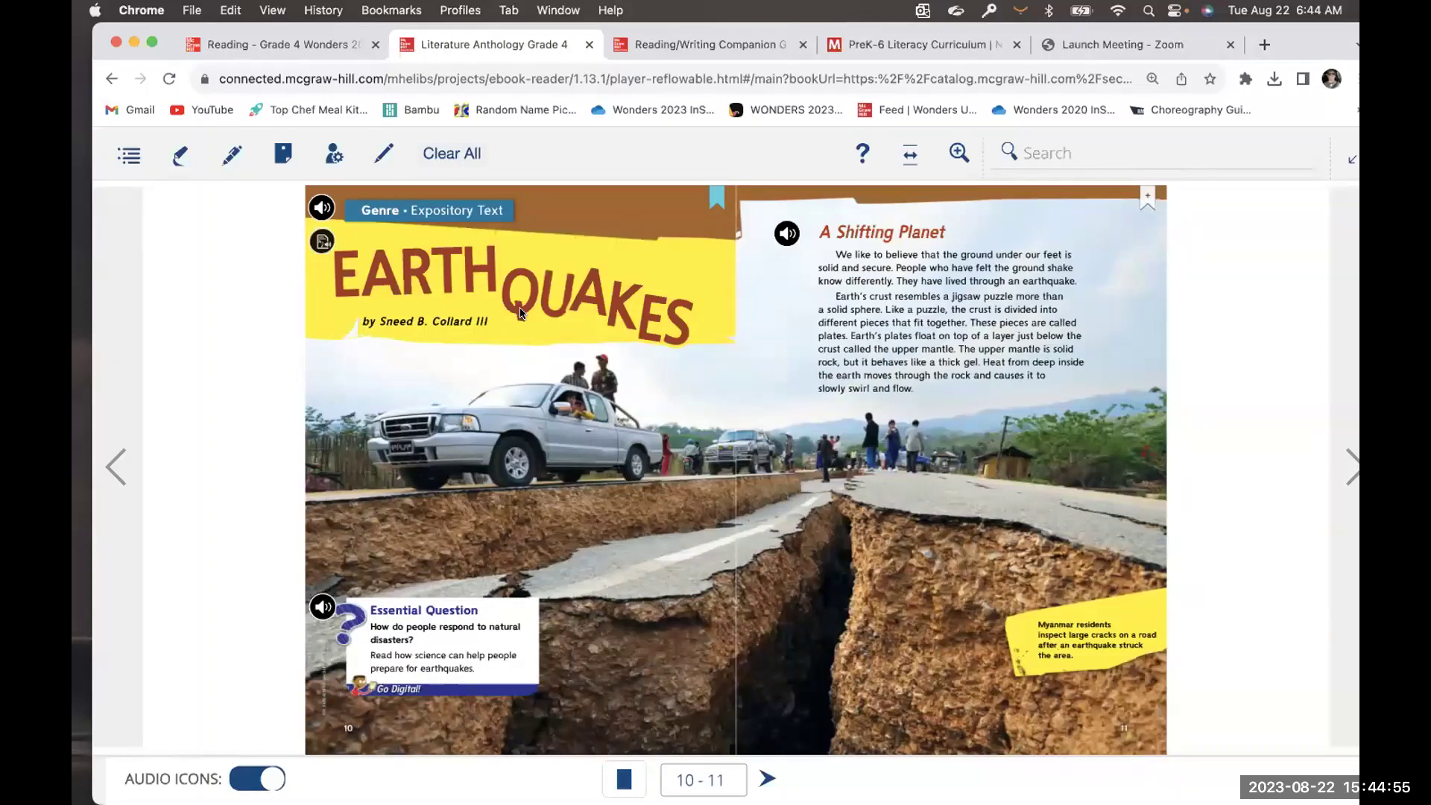
Page through the Earthquakes selection to Respond to the Text on pages 20–21, and view its Venn diagram PDF before closing it
{"action": "left_click", "coordinate": [1350, 470]}
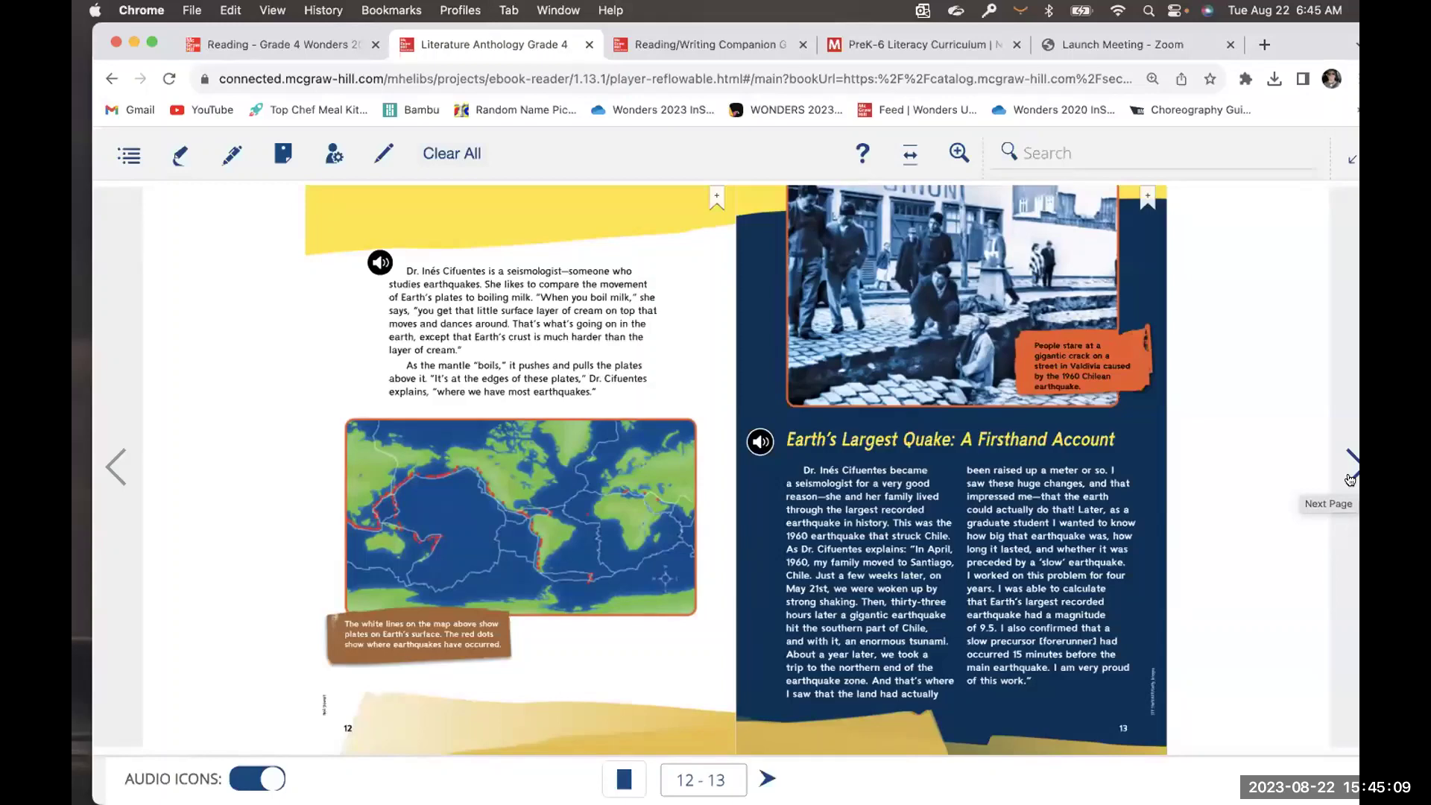
{"action": "left_click", "coordinate": [1351, 468]}
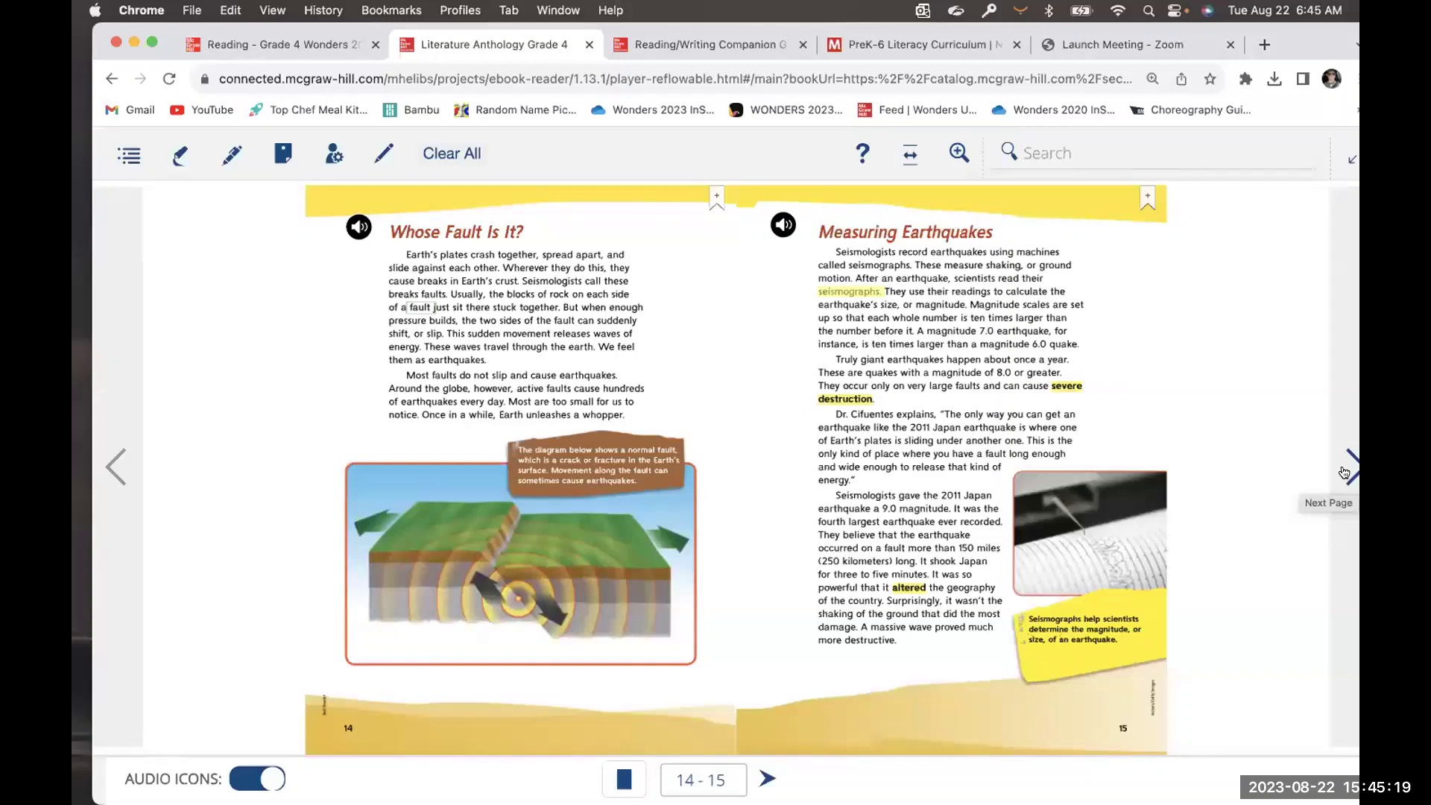
{"action": "left_click", "coordinate": [1344, 472]}
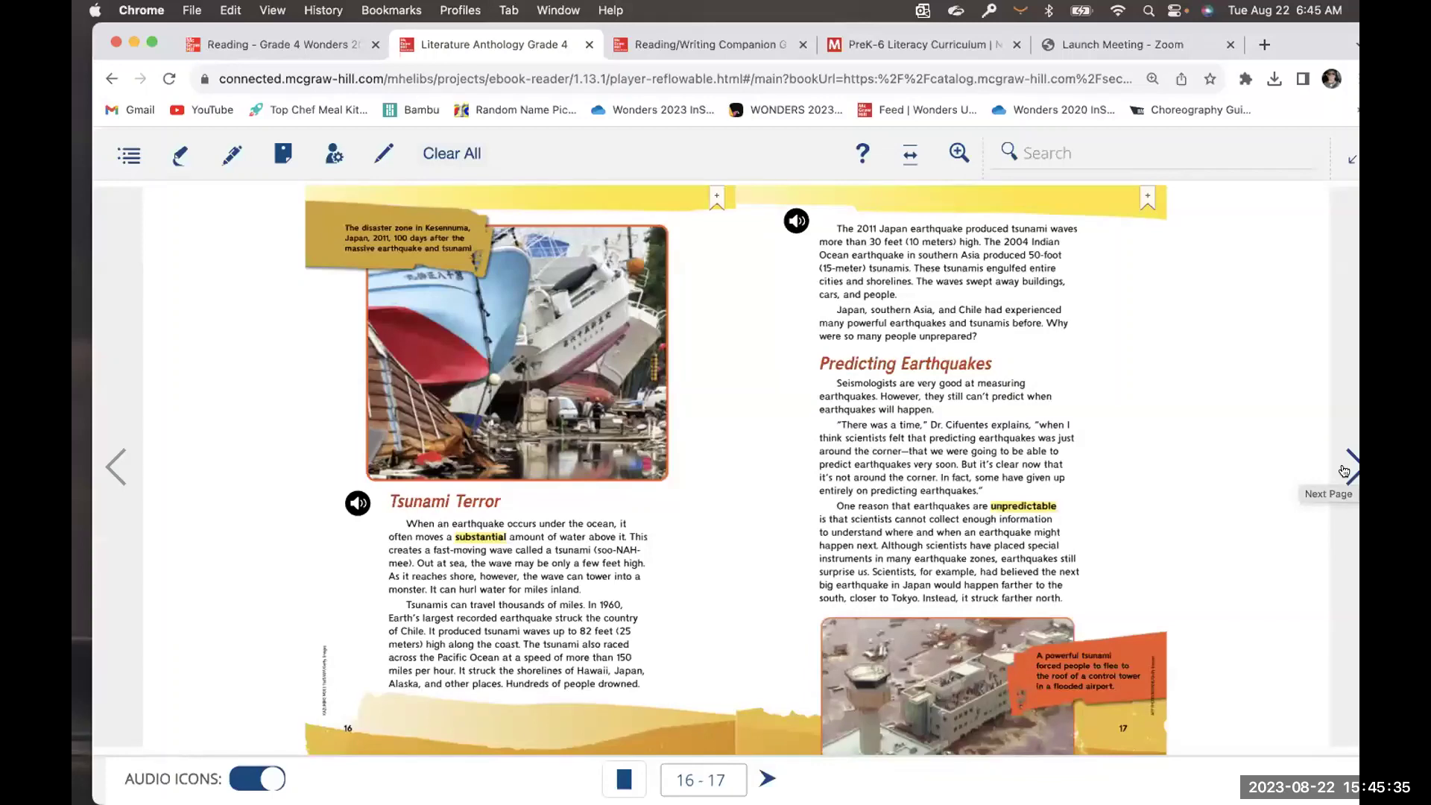
{"action": "left_click", "coordinate": [1344, 471]}
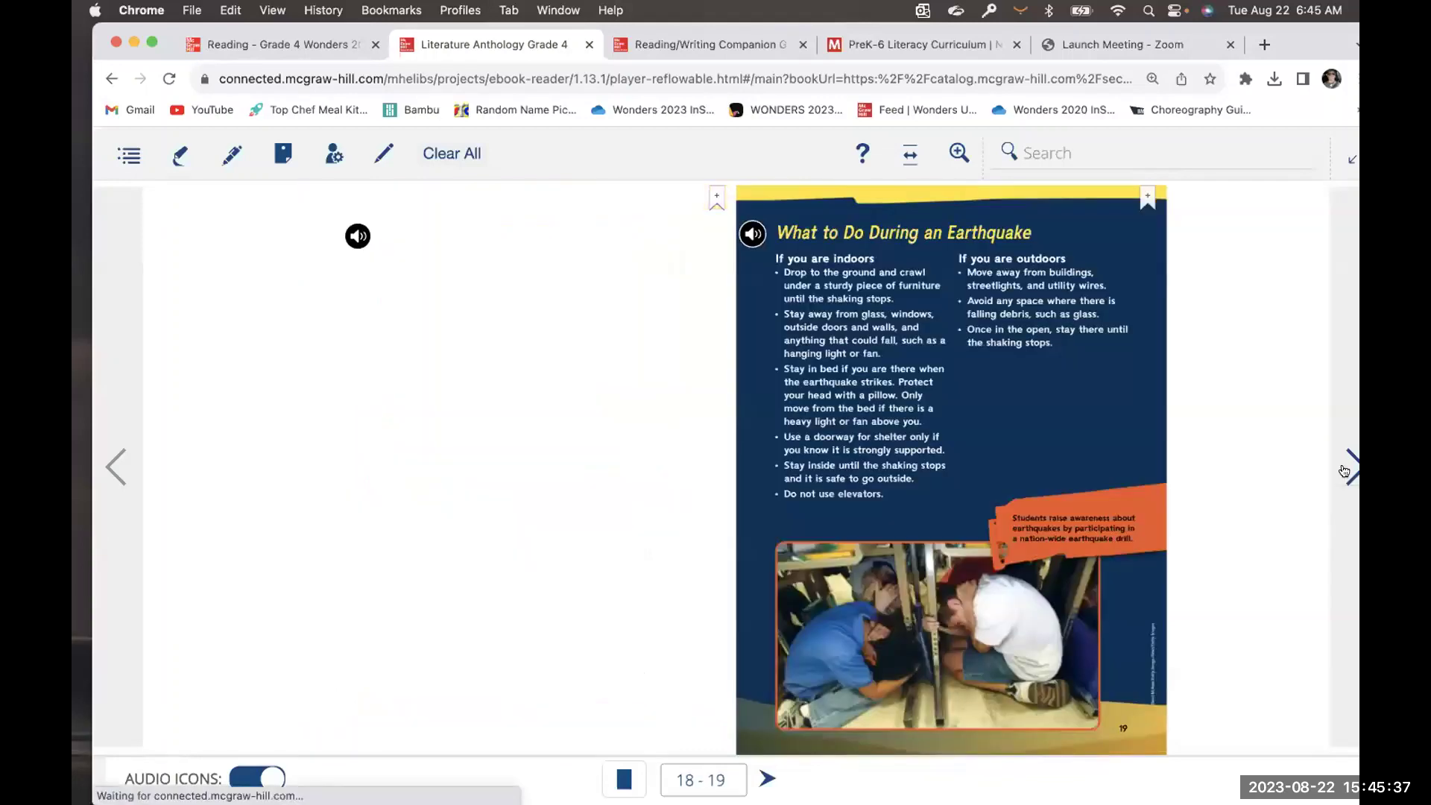
{"action": "left_click", "coordinate": [1344, 471]}
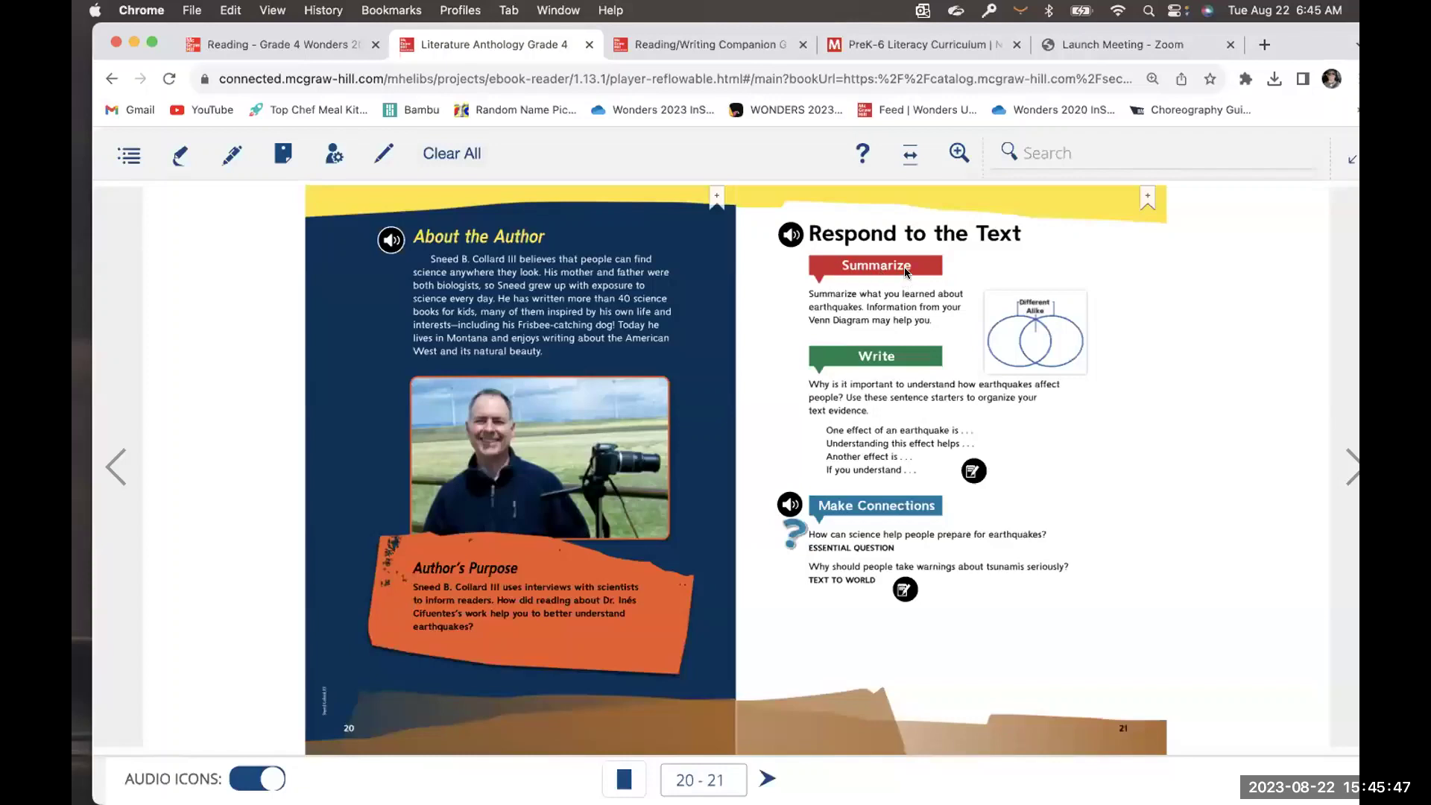
{"action": "left_click", "coordinate": [1005, 344]}
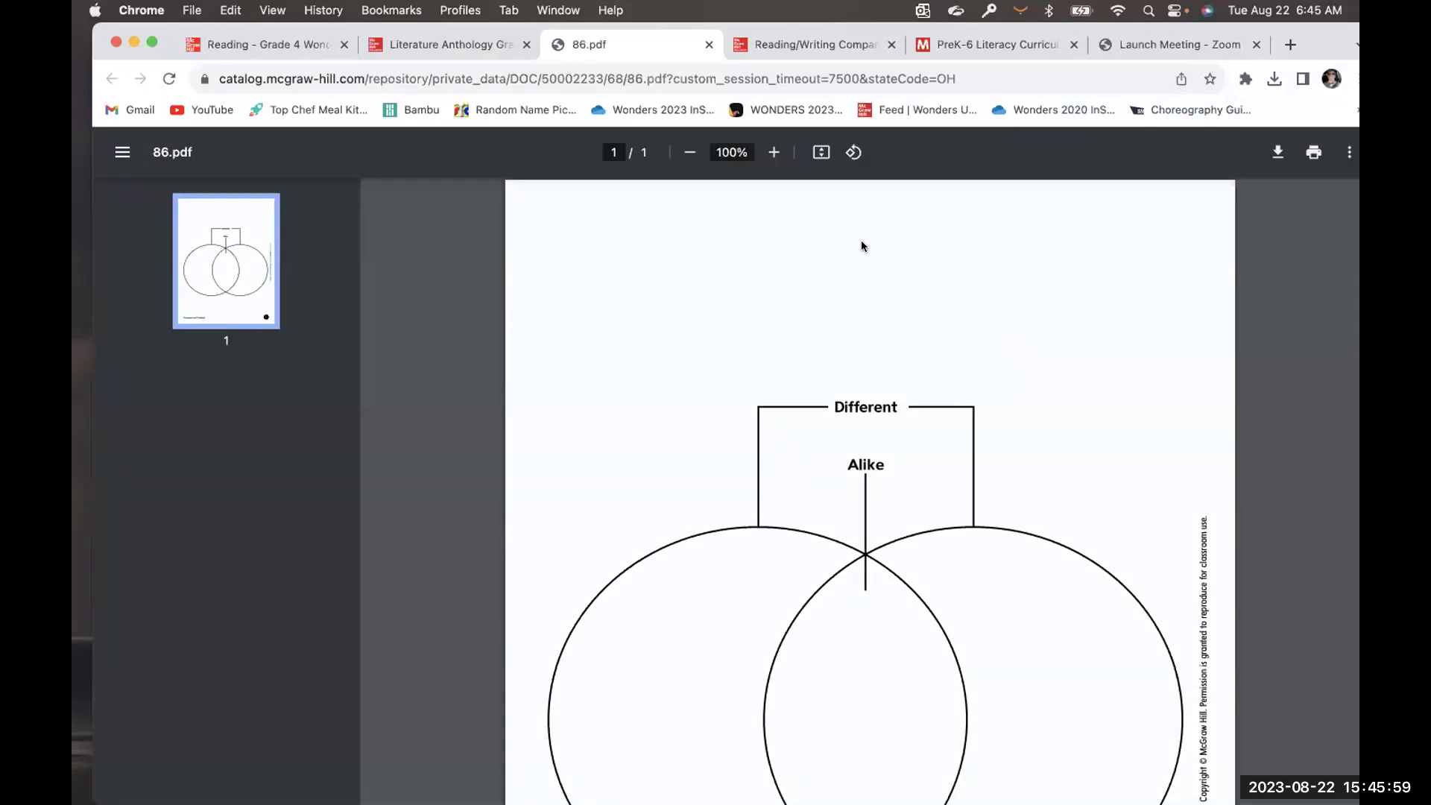
{"action": "left_click", "coordinate": [708, 45]}
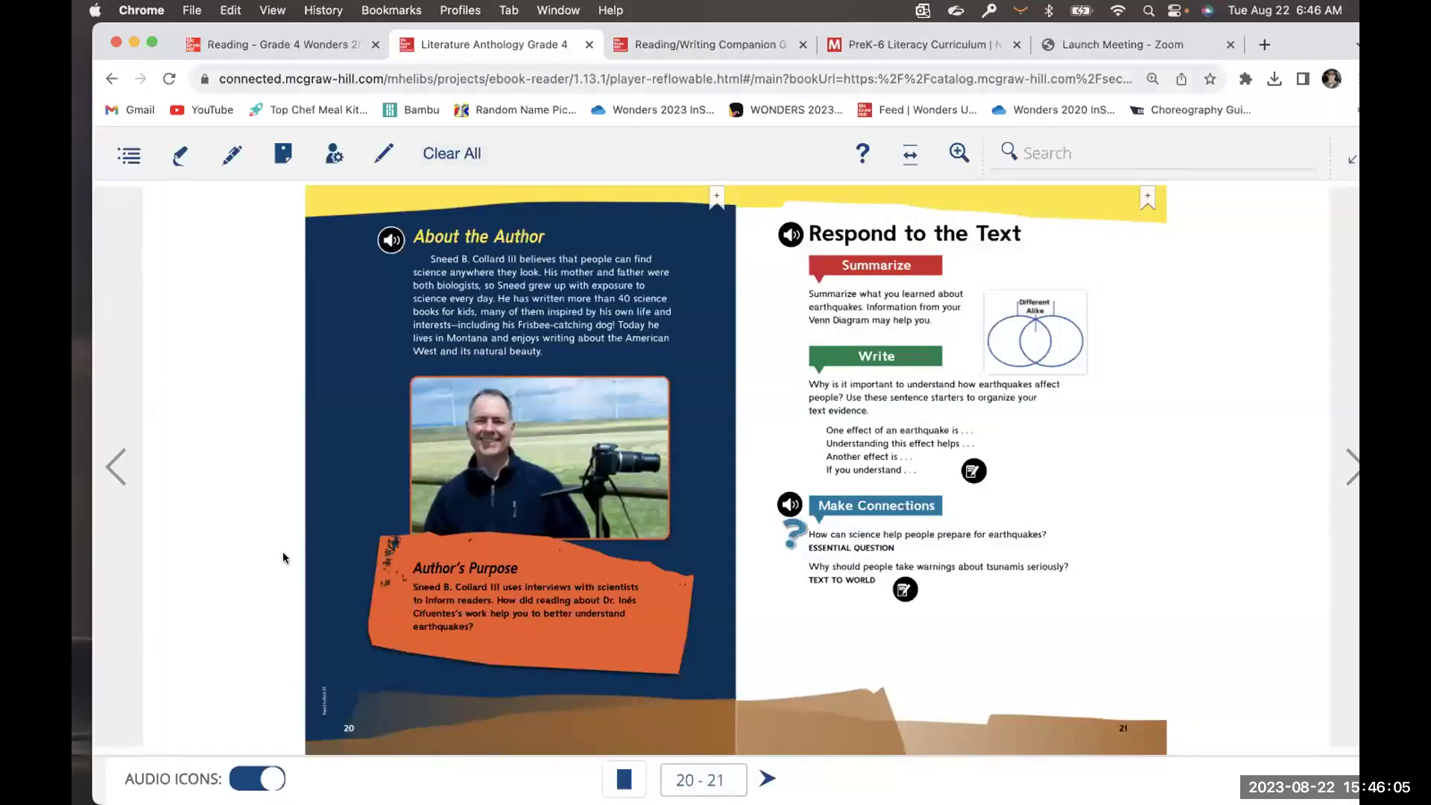
Return to the Reading/Writing Companion, enlarge page 24, and examine its Talk About It, Cite Text Evidence and Write prompts
{"action": "left_click", "coordinate": [664, 51]}
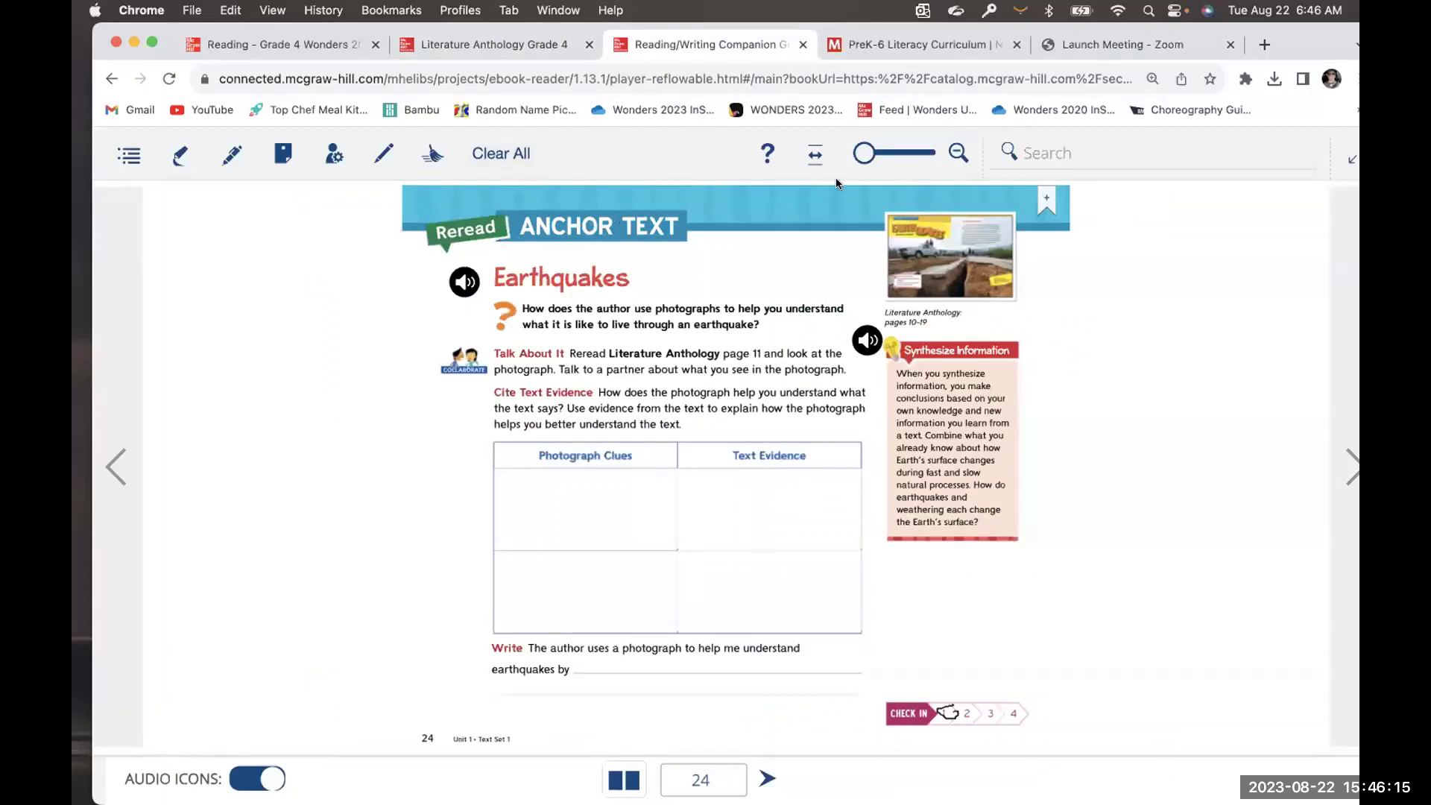
{"action": "left_click_drag", "start_coordinate": [872, 156], "coordinate": [887, 154]}
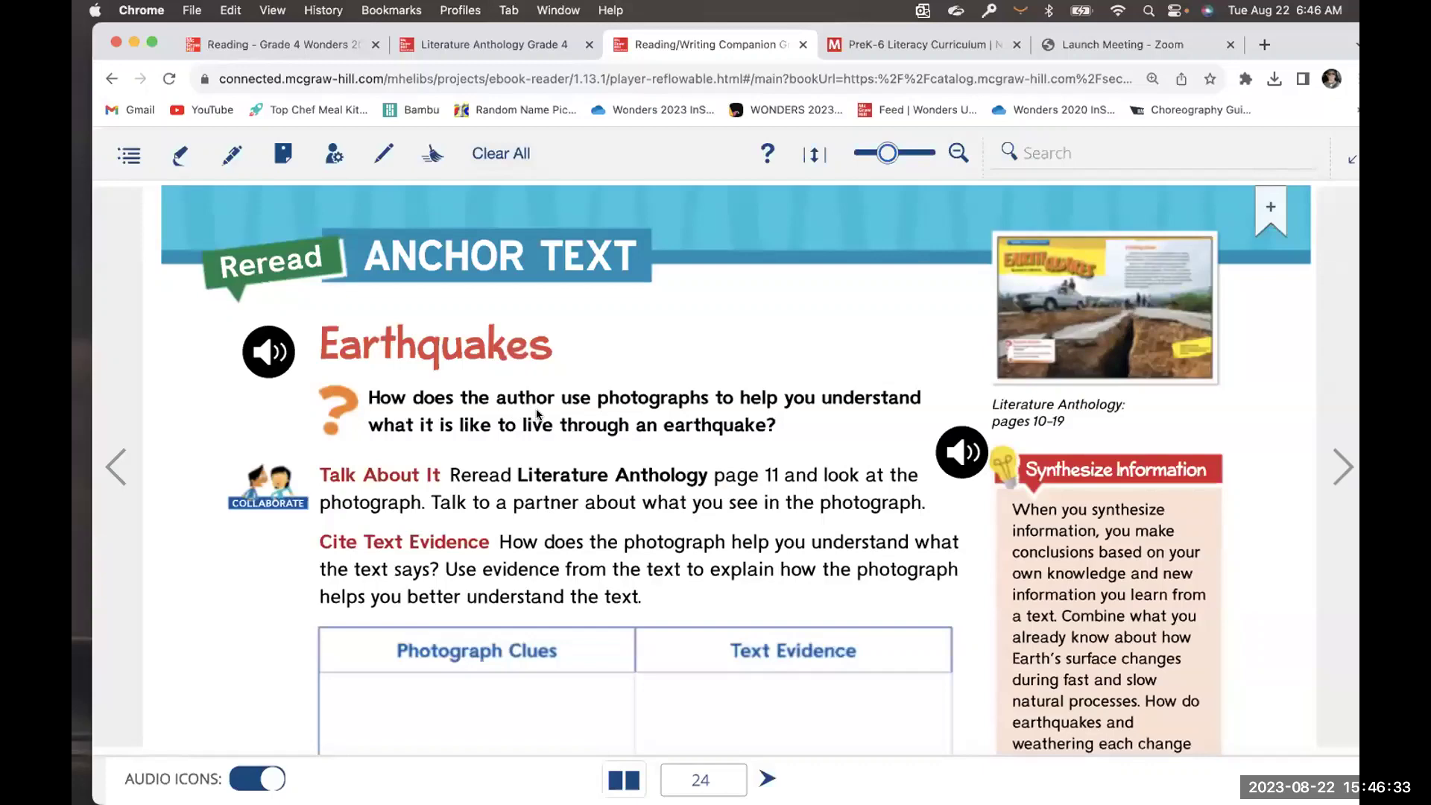
{"action": "scroll", "coordinate": [535, 408], "scroll_direction": "down", "scroll_amount": 3}
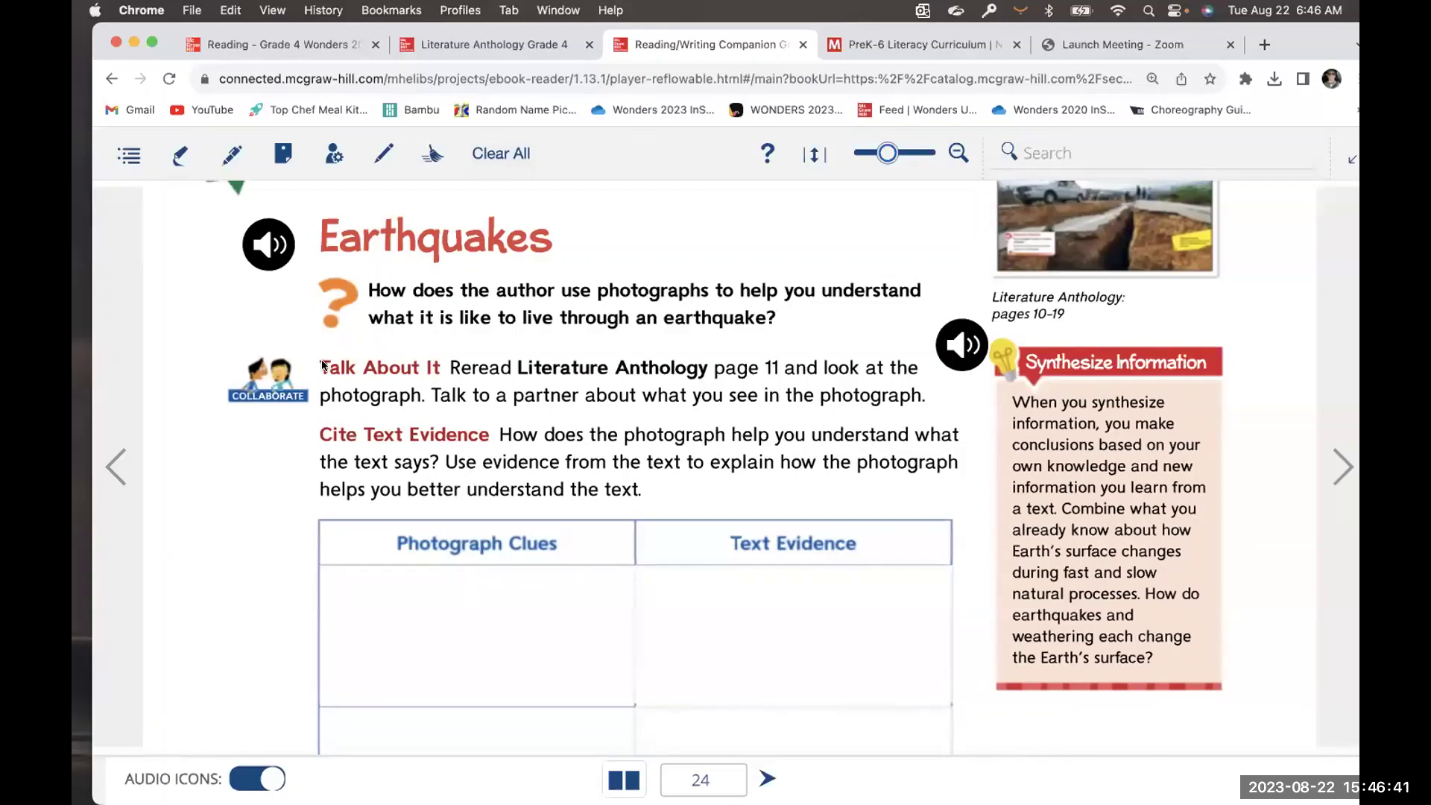
{"action": "scroll", "coordinate": [322, 365], "scroll_direction": "down", "scroll_amount": 1}
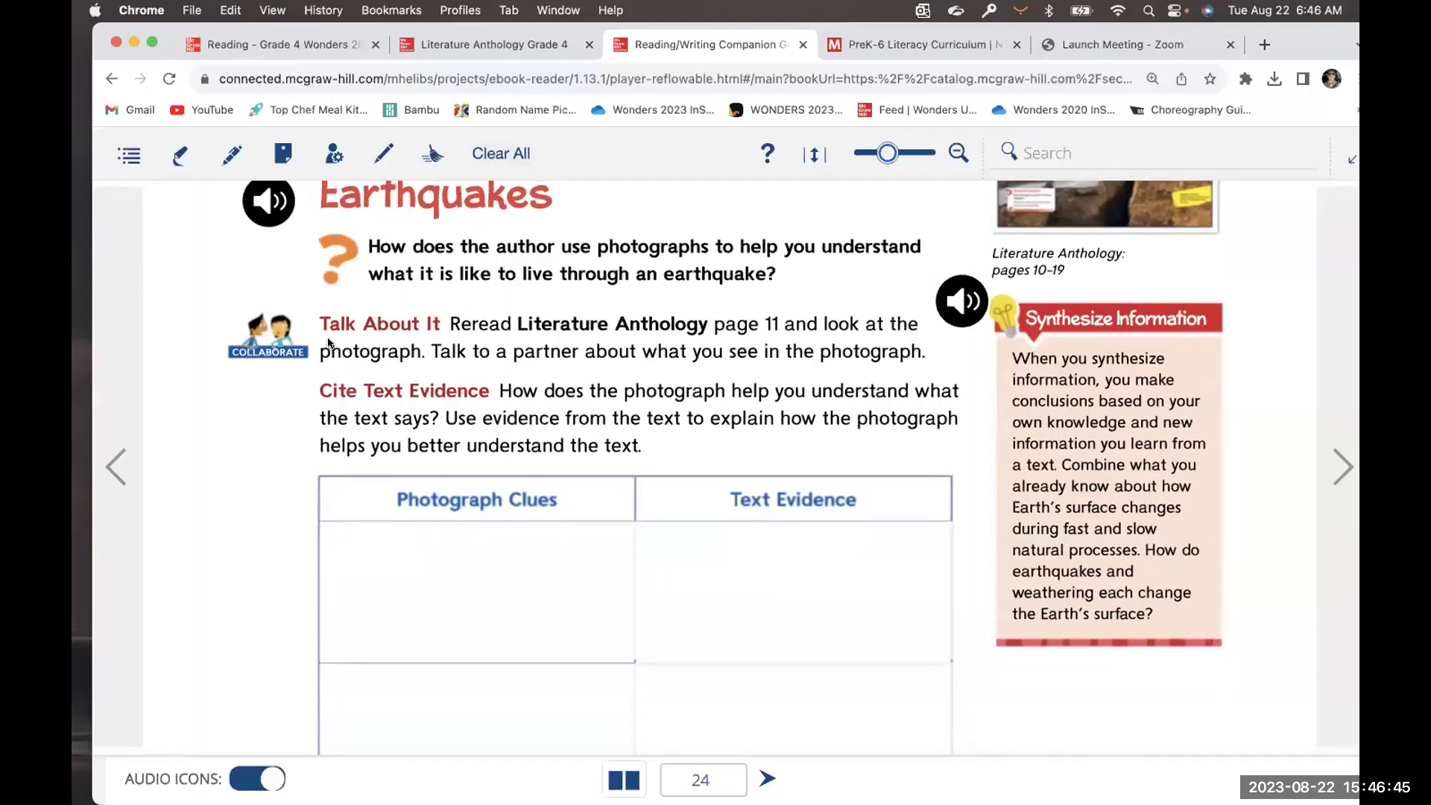
{"action": "scroll", "coordinate": [328, 343], "scroll_direction": "down", "scroll_amount": 2}
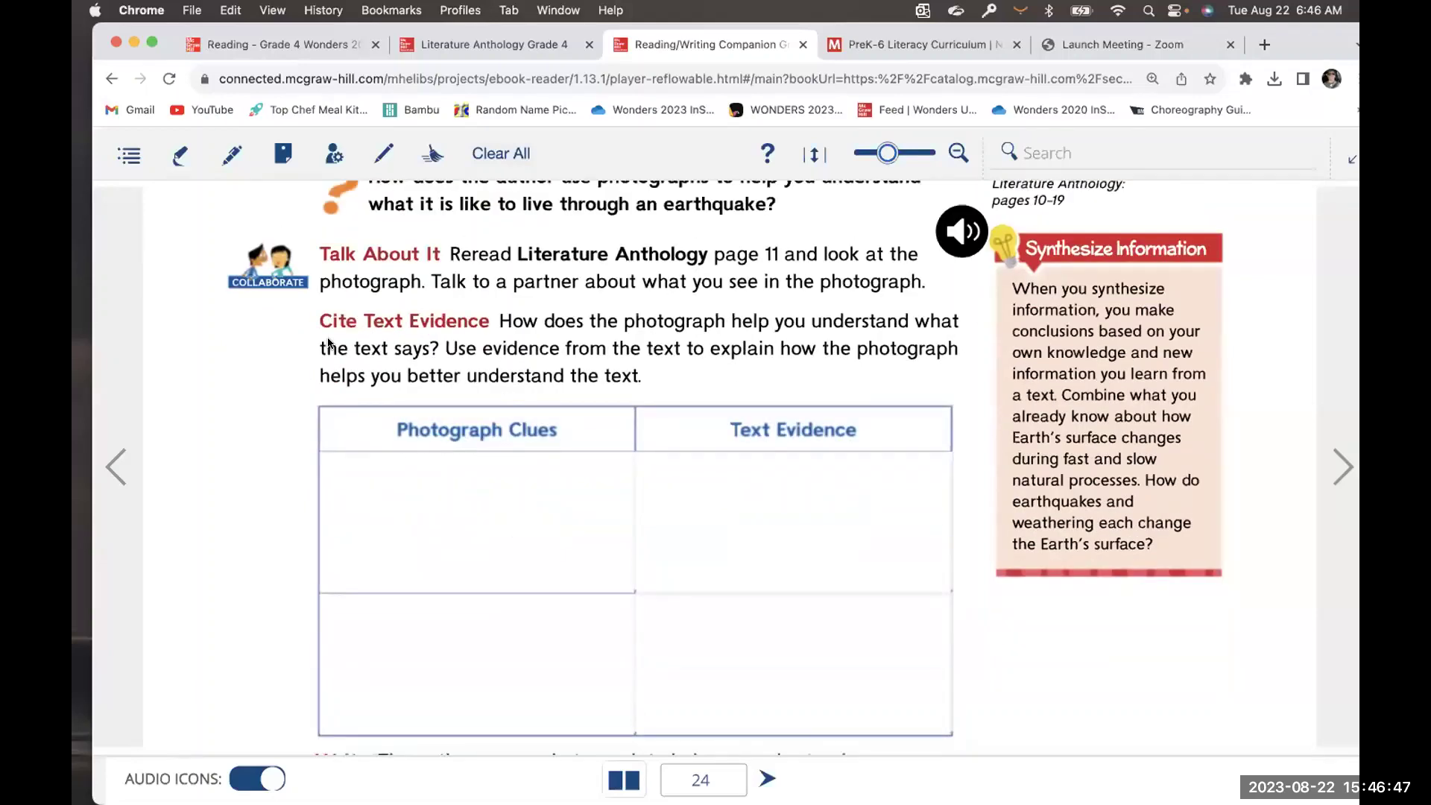
{"action": "scroll", "coordinate": [329, 343], "scroll_direction": "down", "scroll_amount": 1}
{"action": "scroll", "coordinate": [328, 343], "scroll_direction": "down", "scroll_amount": 1}
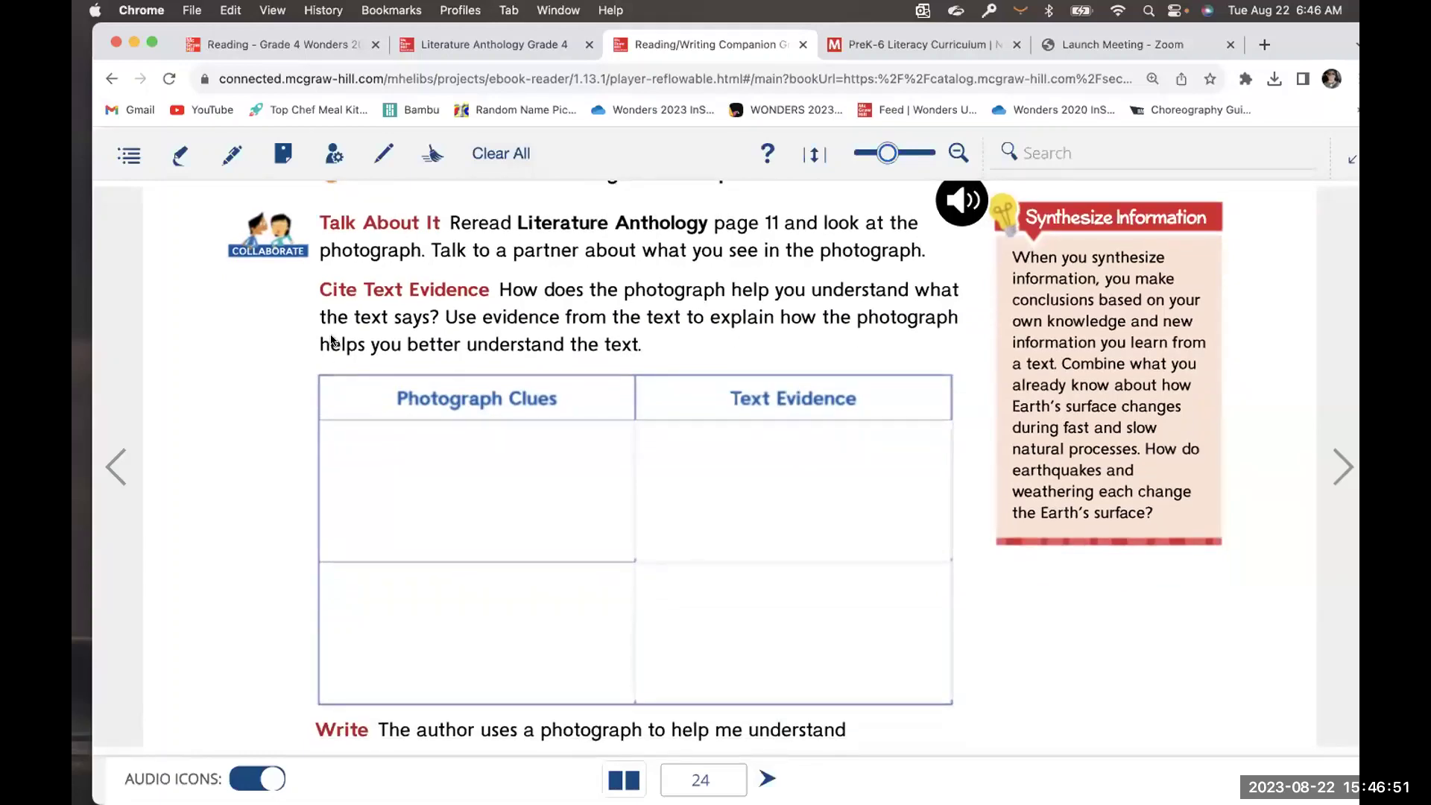
{"action": "scroll", "coordinate": [333, 343], "scroll_direction": "down", "scroll_amount": 3}
{"action": "scroll", "coordinate": [333, 582], "scroll_direction": "down", "scroll_amount": 2}
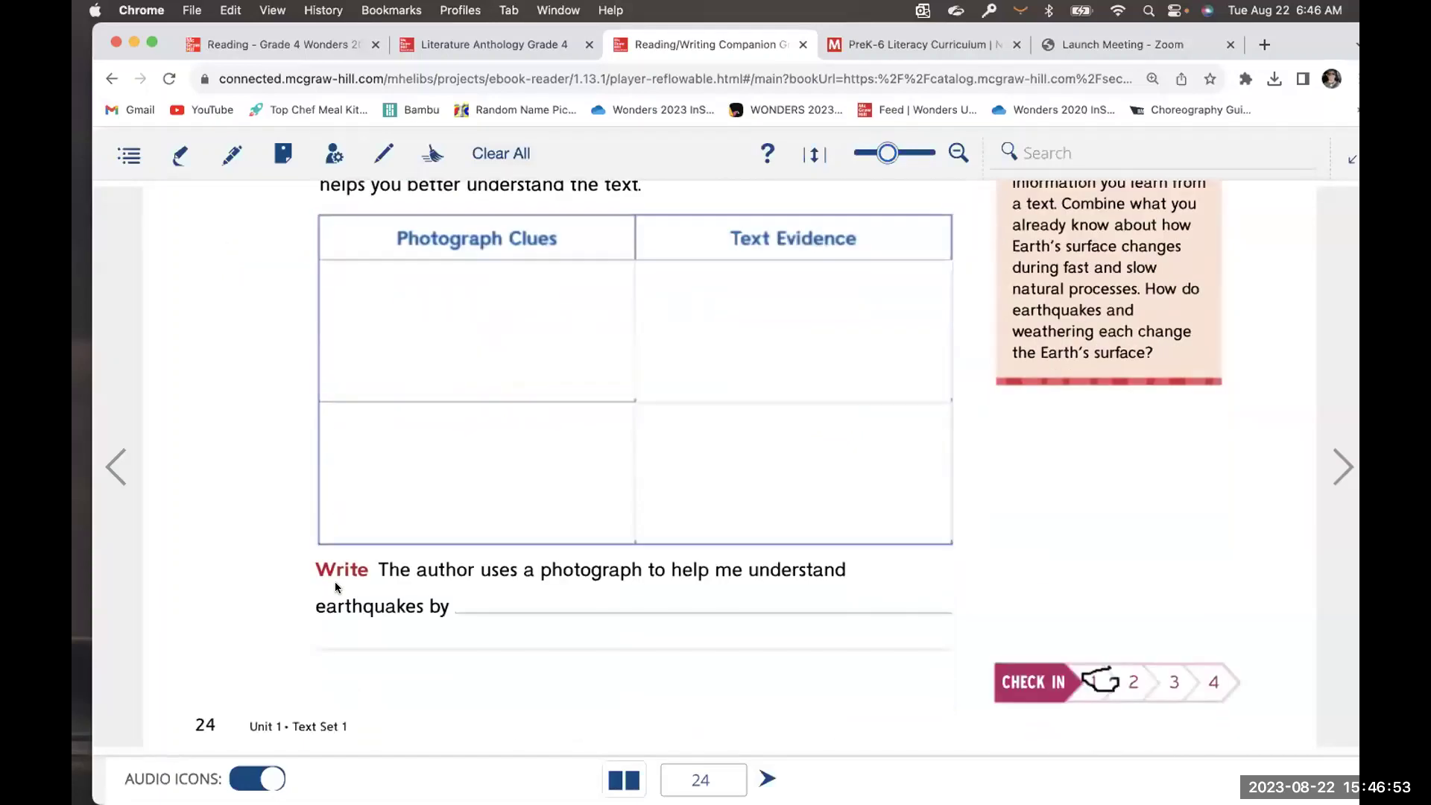
{"action": "scroll", "coordinate": [336, 577], "scroll_direction": "up", "scroll_amount": 7}
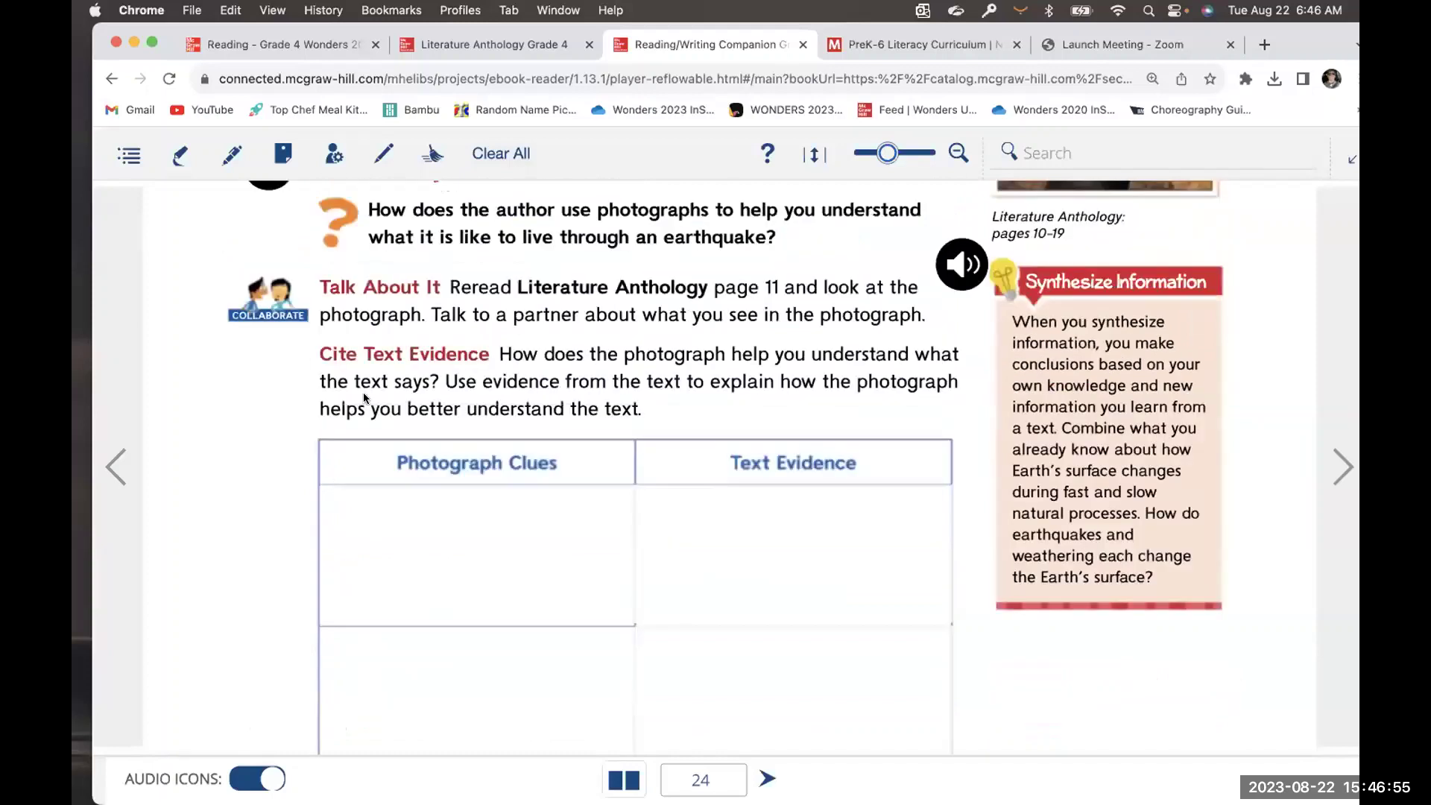
{"action": "scroll", "coordinate": [364, 395], "scroll_direction": "up", "scroll_amount": 1}
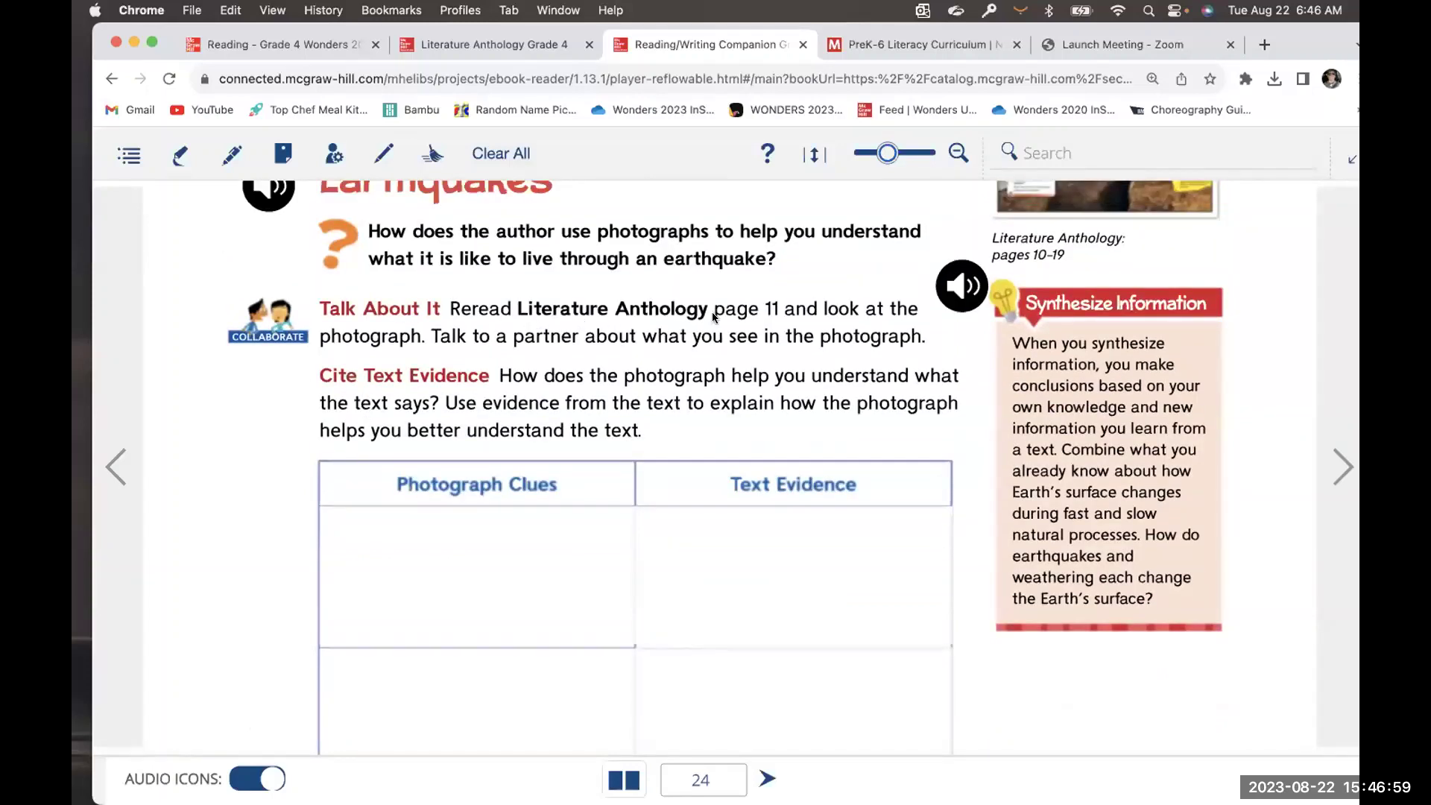
Switch back to the Literature Anthology and go to page 11 to show the earthquake photograph
{"action": "left_click", "coordinate": [476, 42]}
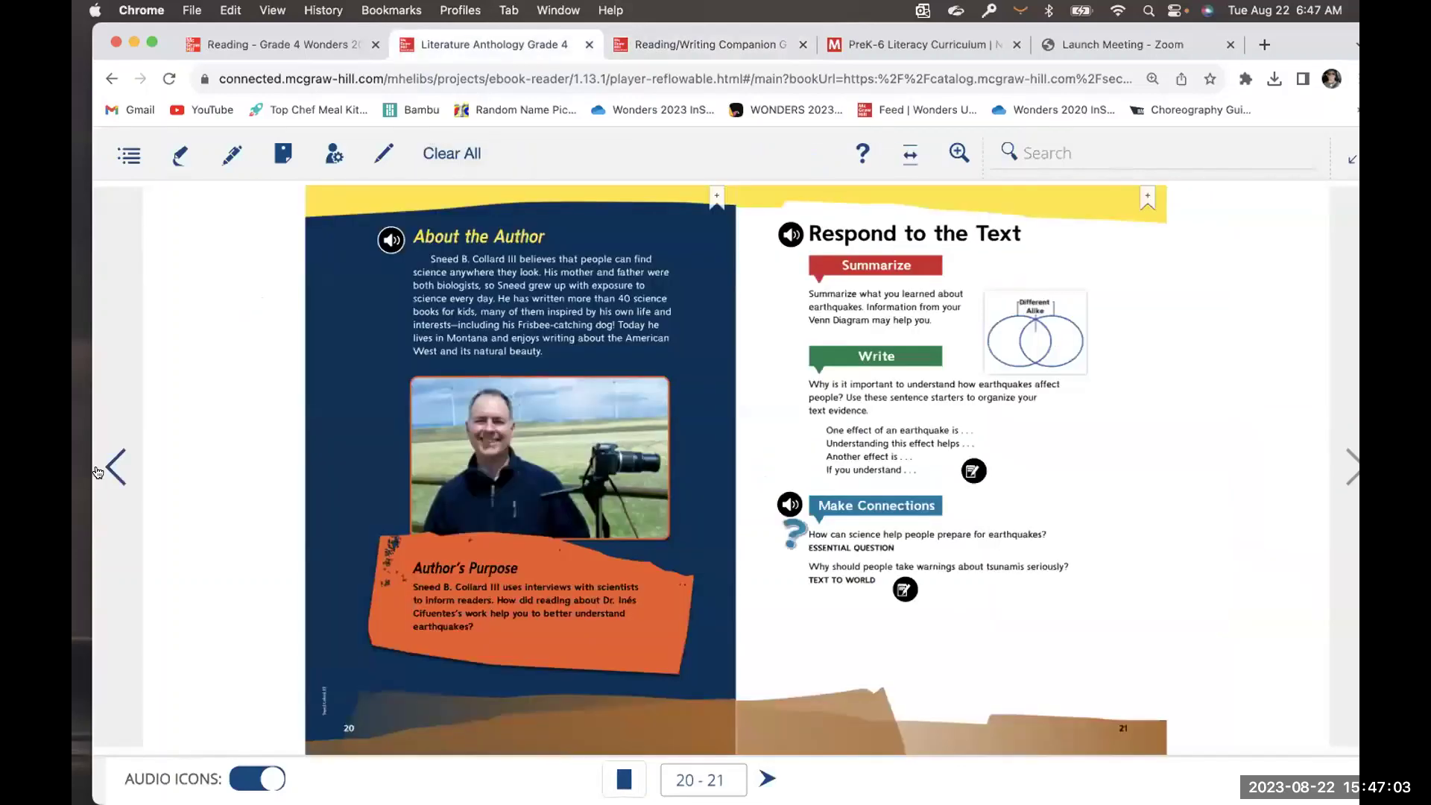
{"action": "left_click", "coordinate": [115, 469]}
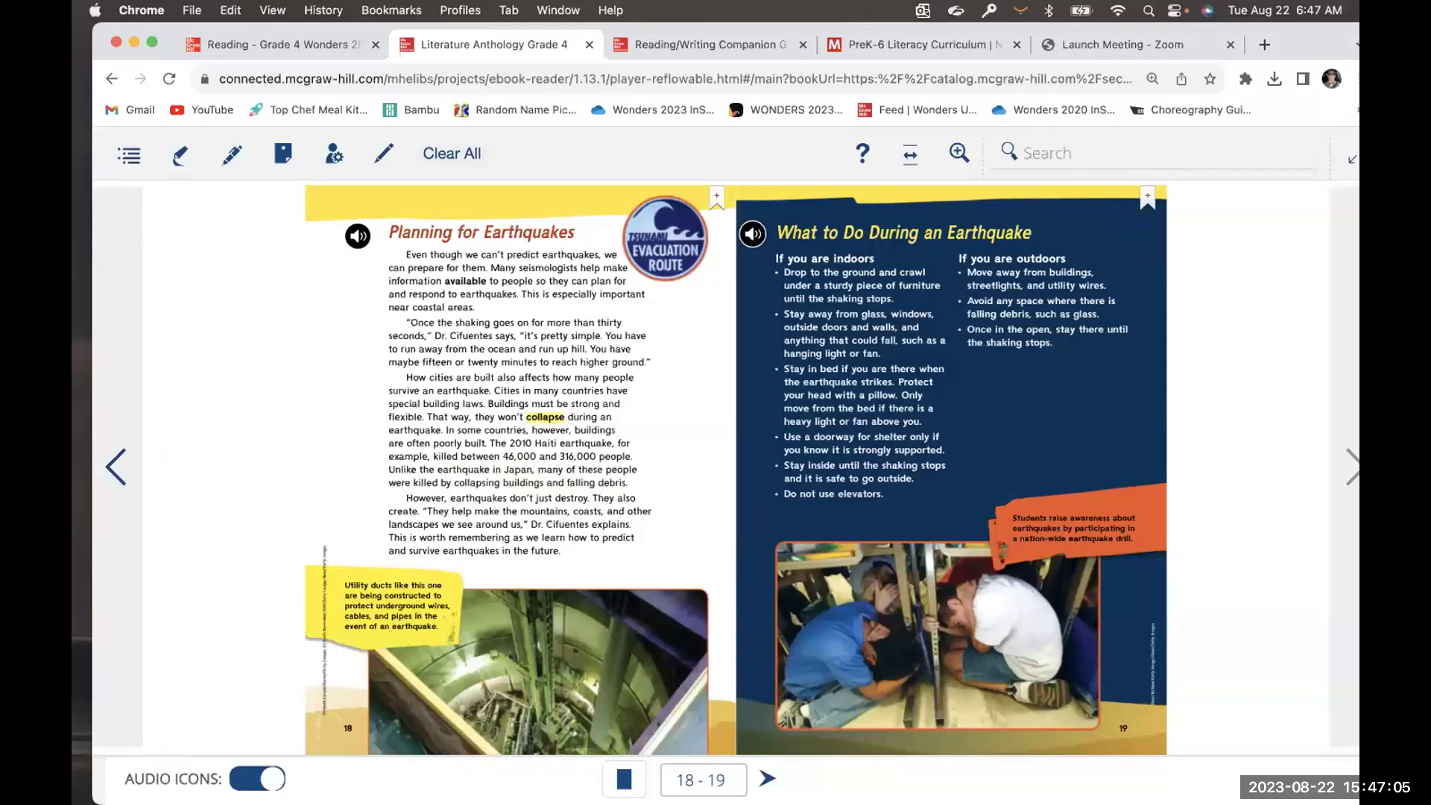
{"action": "left_click", "coordinate": [115, 468]}
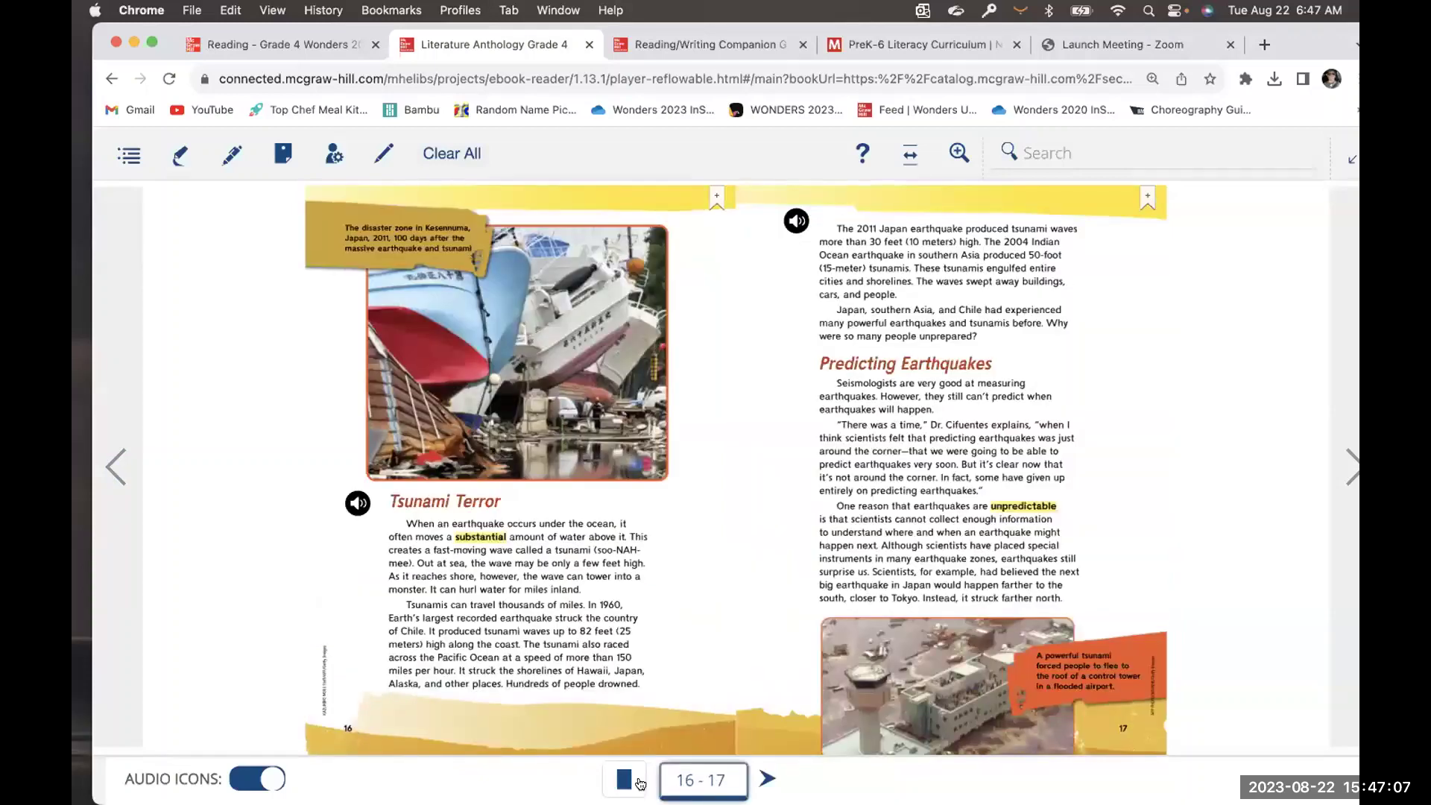
{"action": "left_click", "coordinate": [700, 779]}
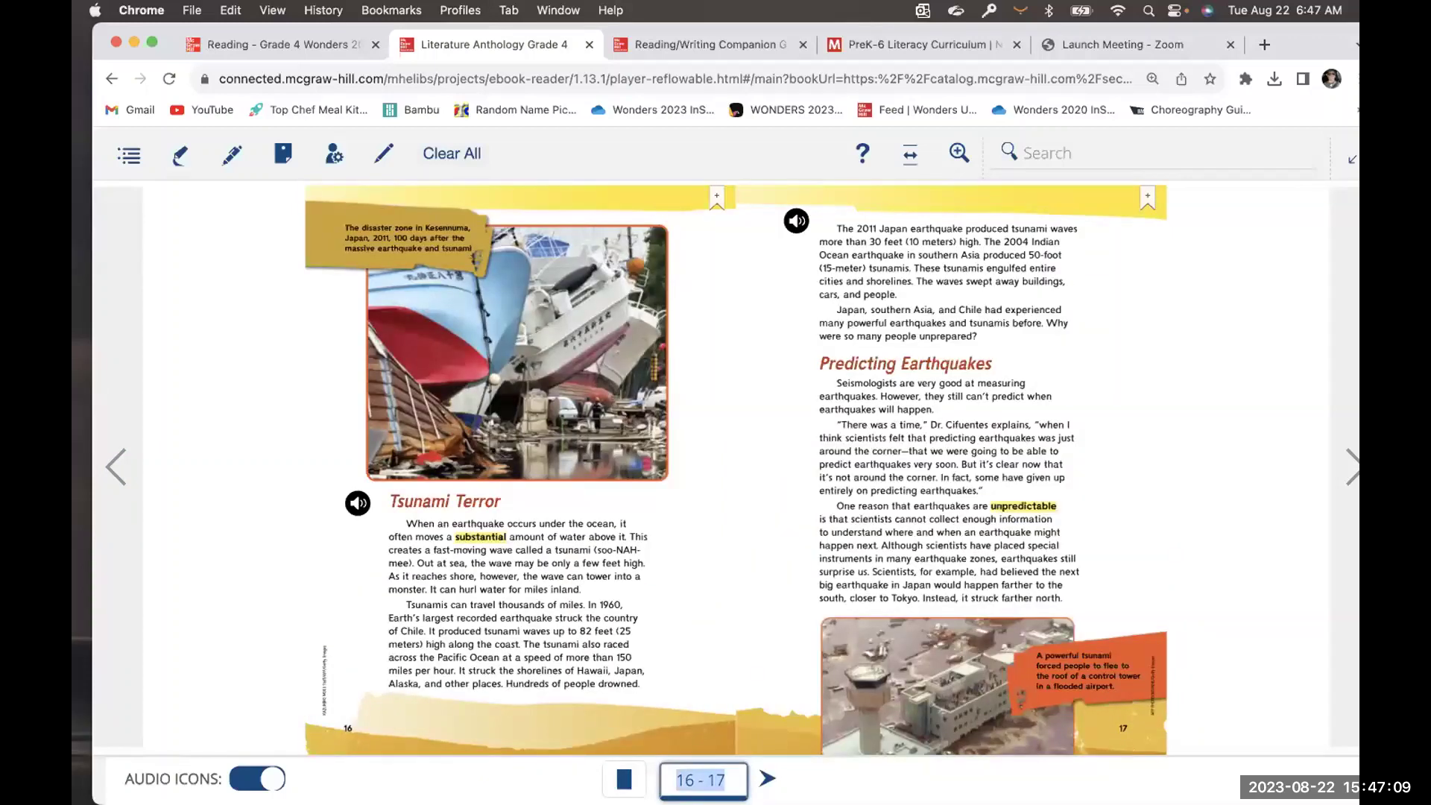
{"action": "type", "text": "11"}
{"action": "key", "text": "Return"}
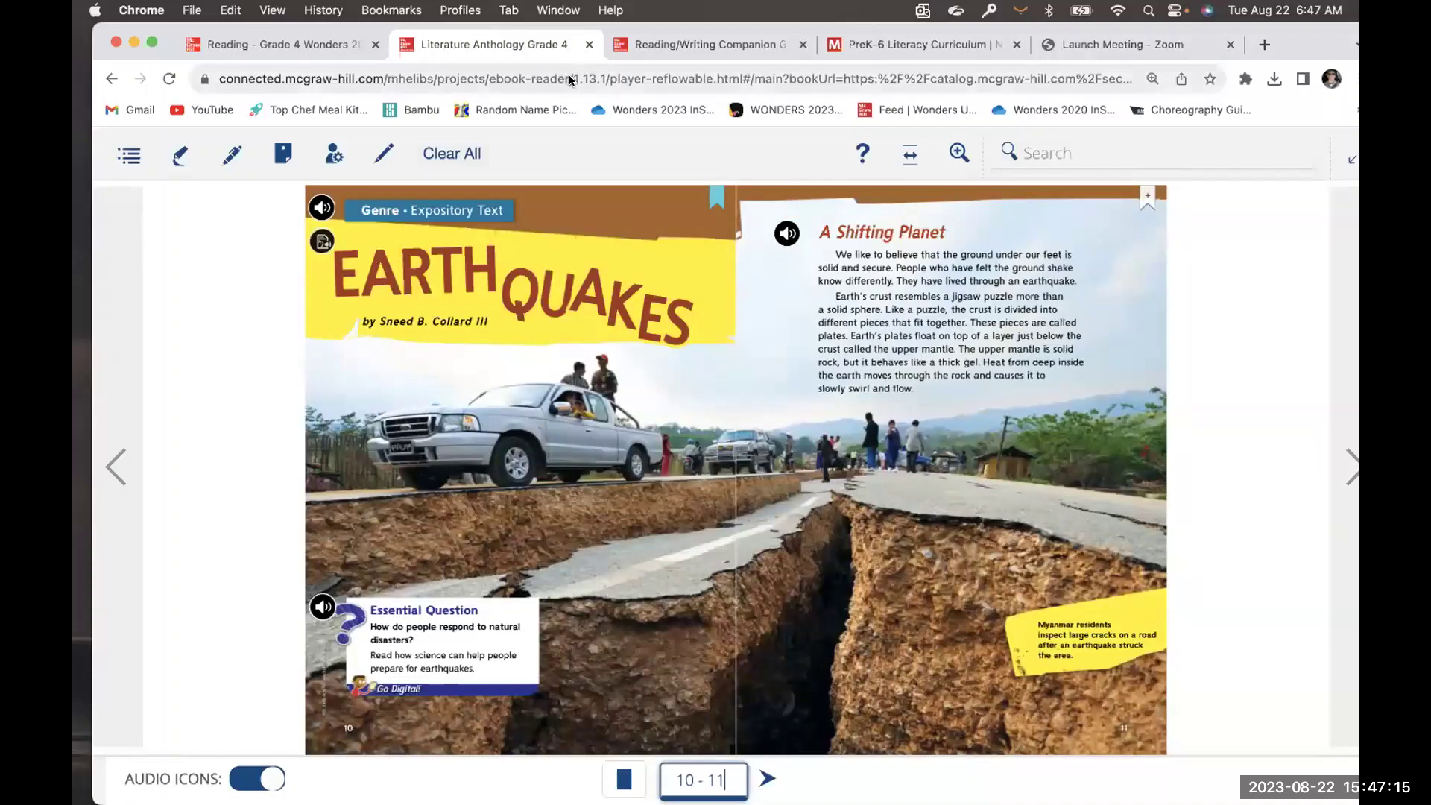
Return to page 24 of the Reading/Writing Companion and review the Photograph Clues and Text Evidence table
{"action": "left_click", "coordinate": [636, 46]}
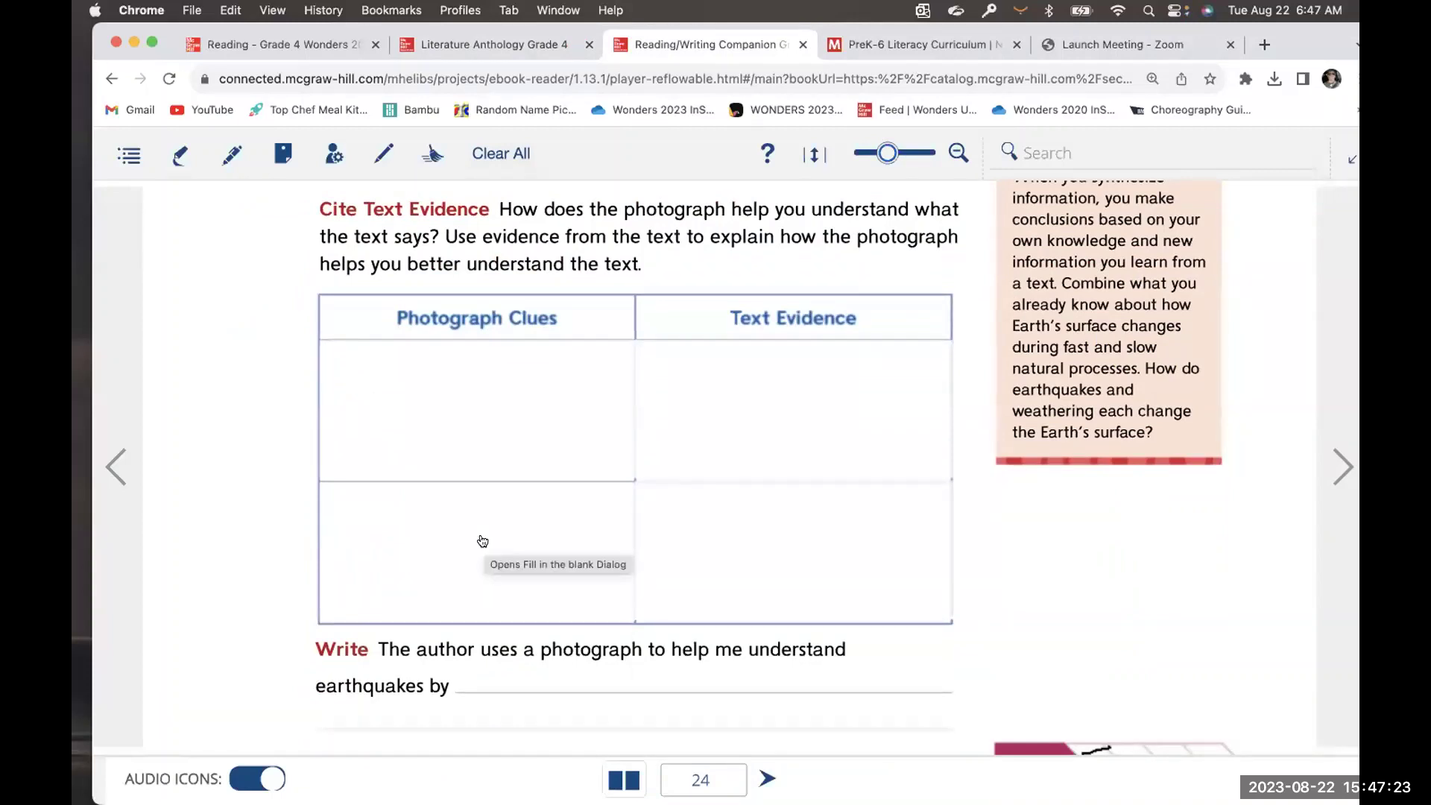
{"action": "scroll", "coordinate": [482, 541], "scroll_direction": "down", "scroll_amount": 2}
{"action": "scroll", "coordinate": [482, 541], "scroll_direction": "up", "scroll_amount": 2}
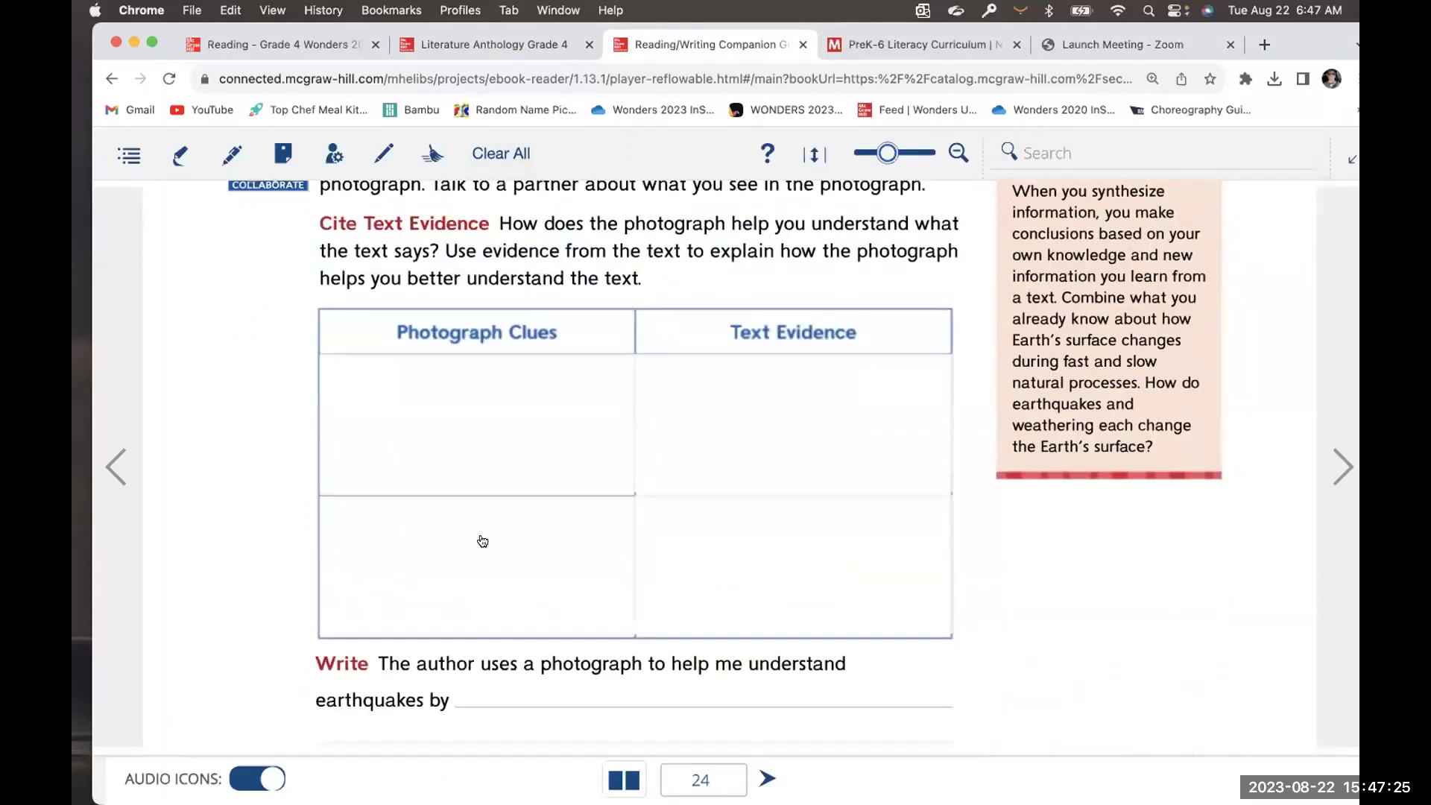
{"action": "scroll", "coordinate": [482, 541], "scroll_direction": "down", "scroll_amount": 1}
{"action": "scroll", "coordinate": [482, 541], "scroll_direction": "up", "scroll_amount": 2}
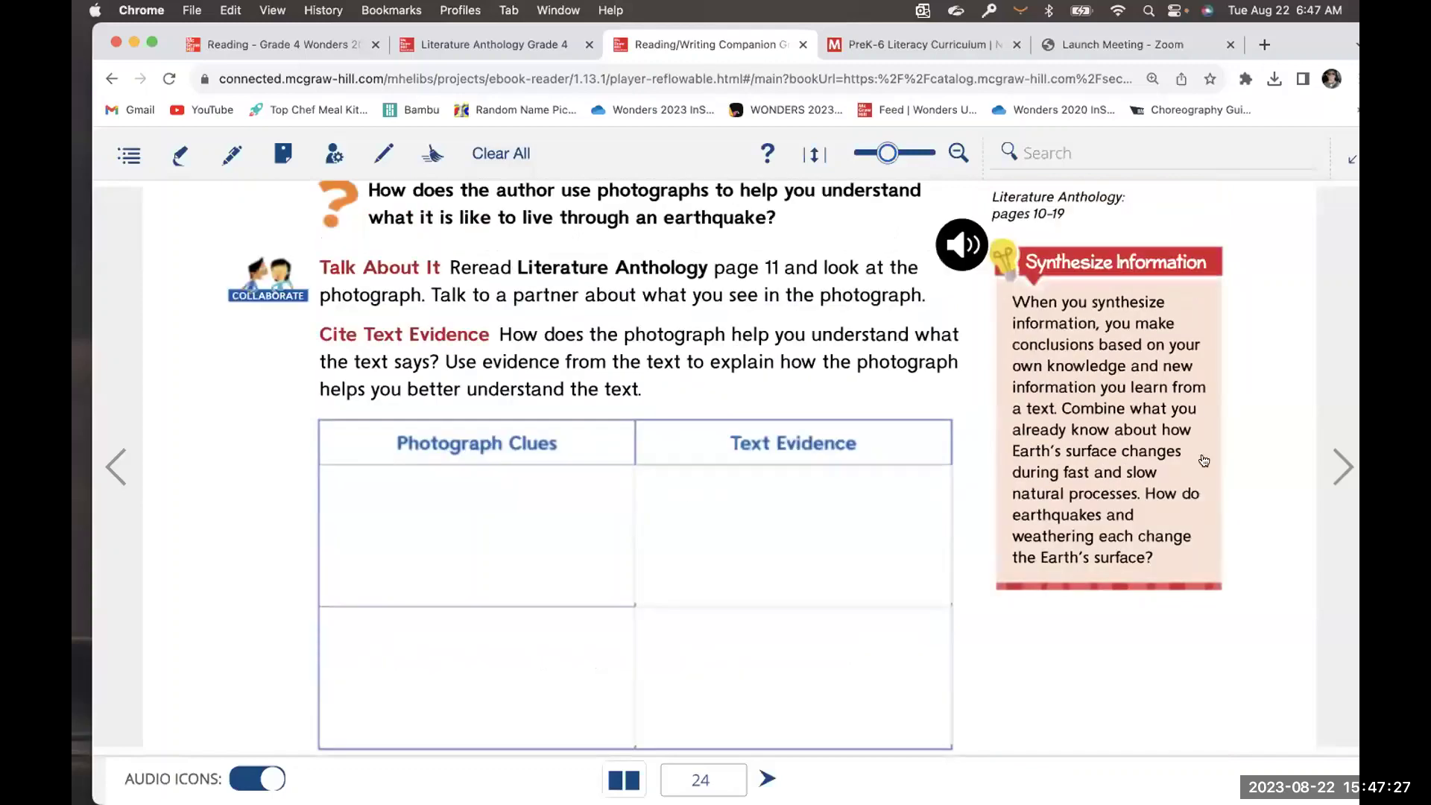
Go to page 25 of the Reading/Writing Companion and review its Talk About It prompt, Cite Text Evidence chart, Quick Tip and Make Inferences notes
{"action": "left_click", "coordinate": [1344, 463]}
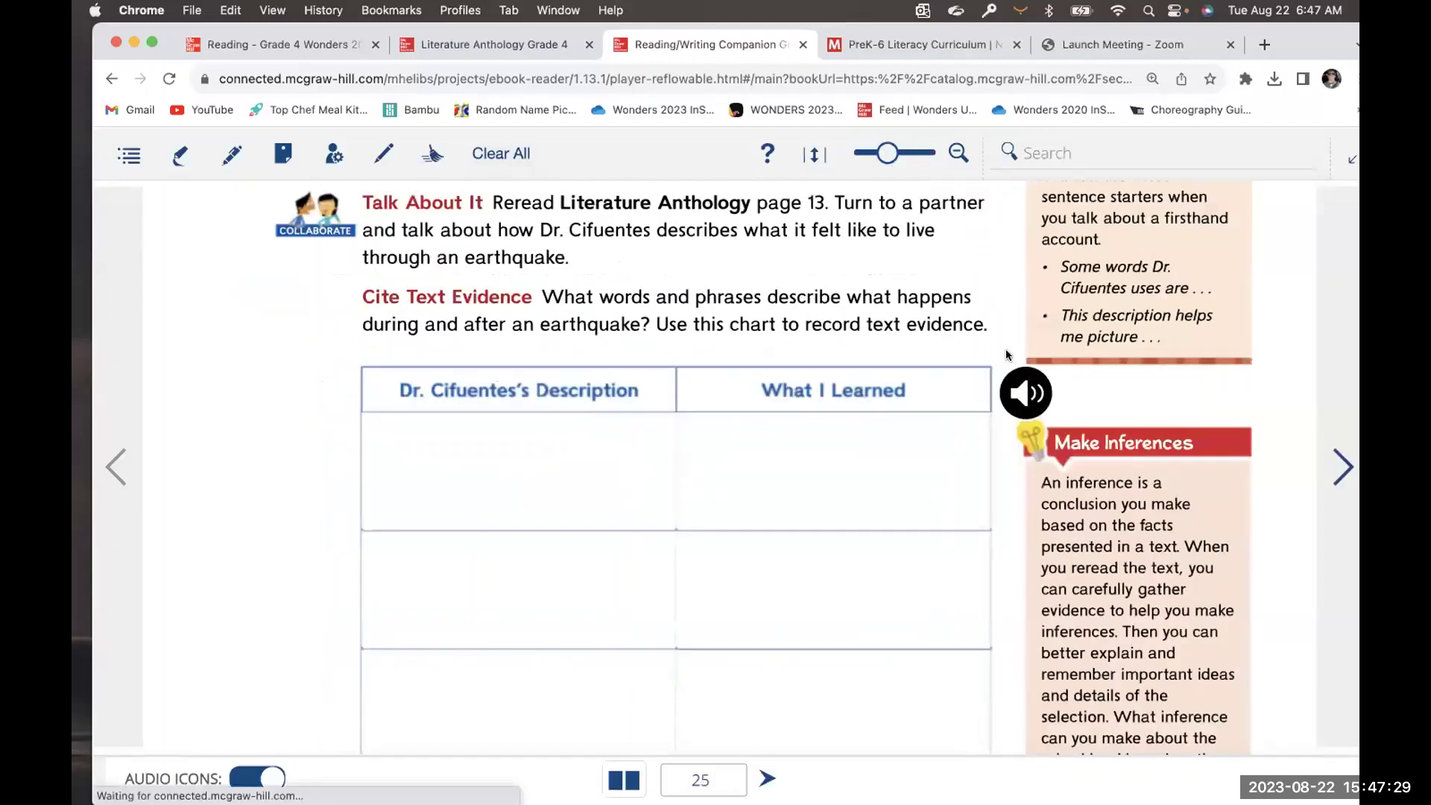
{"action": "scroll", "coordinate": [1006, 354], "scroll_direction": "up", "scroll_amount": 1}
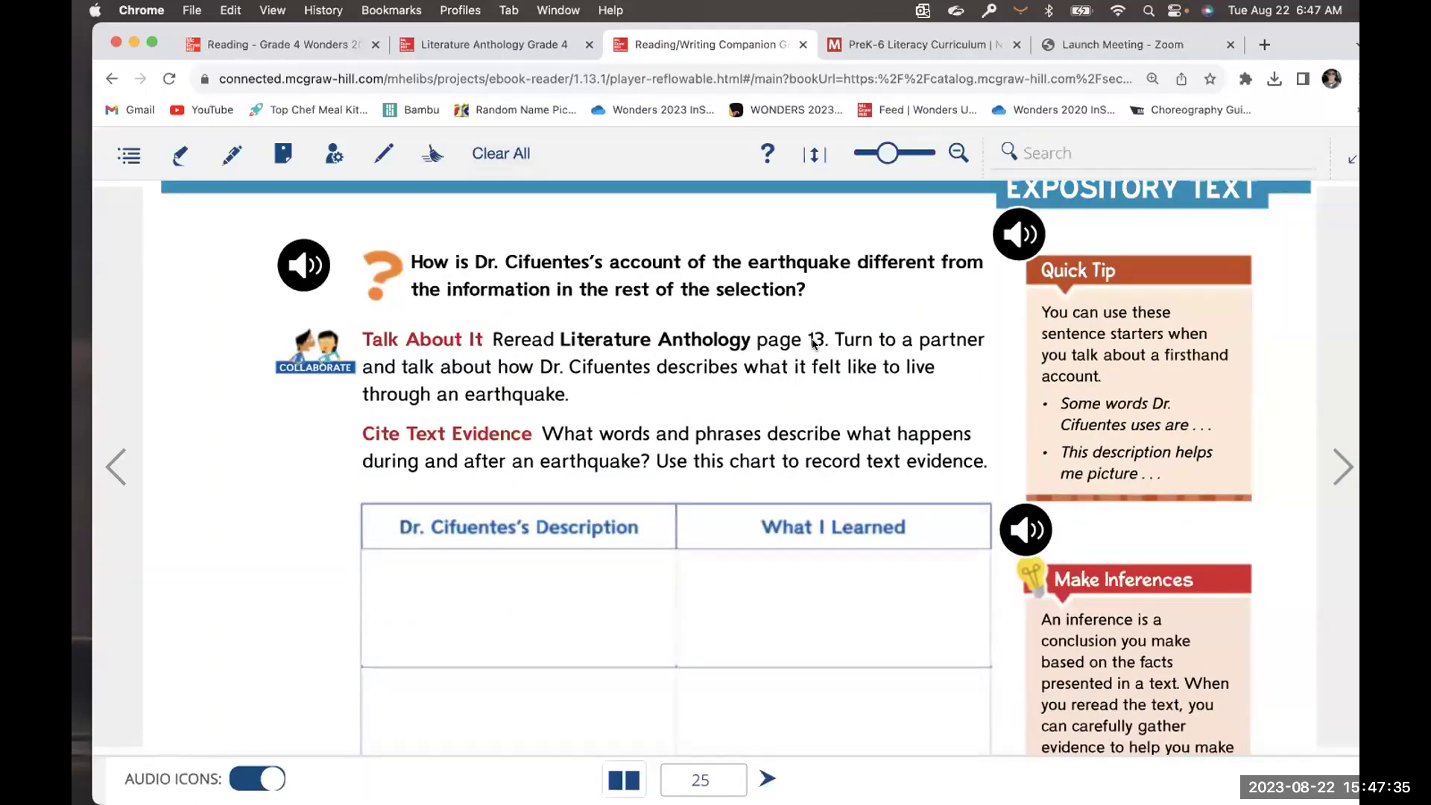
{"action": "scroll", "coordinate": [813, 344], "scroll_direction": "down", "scroll_amount": 1}
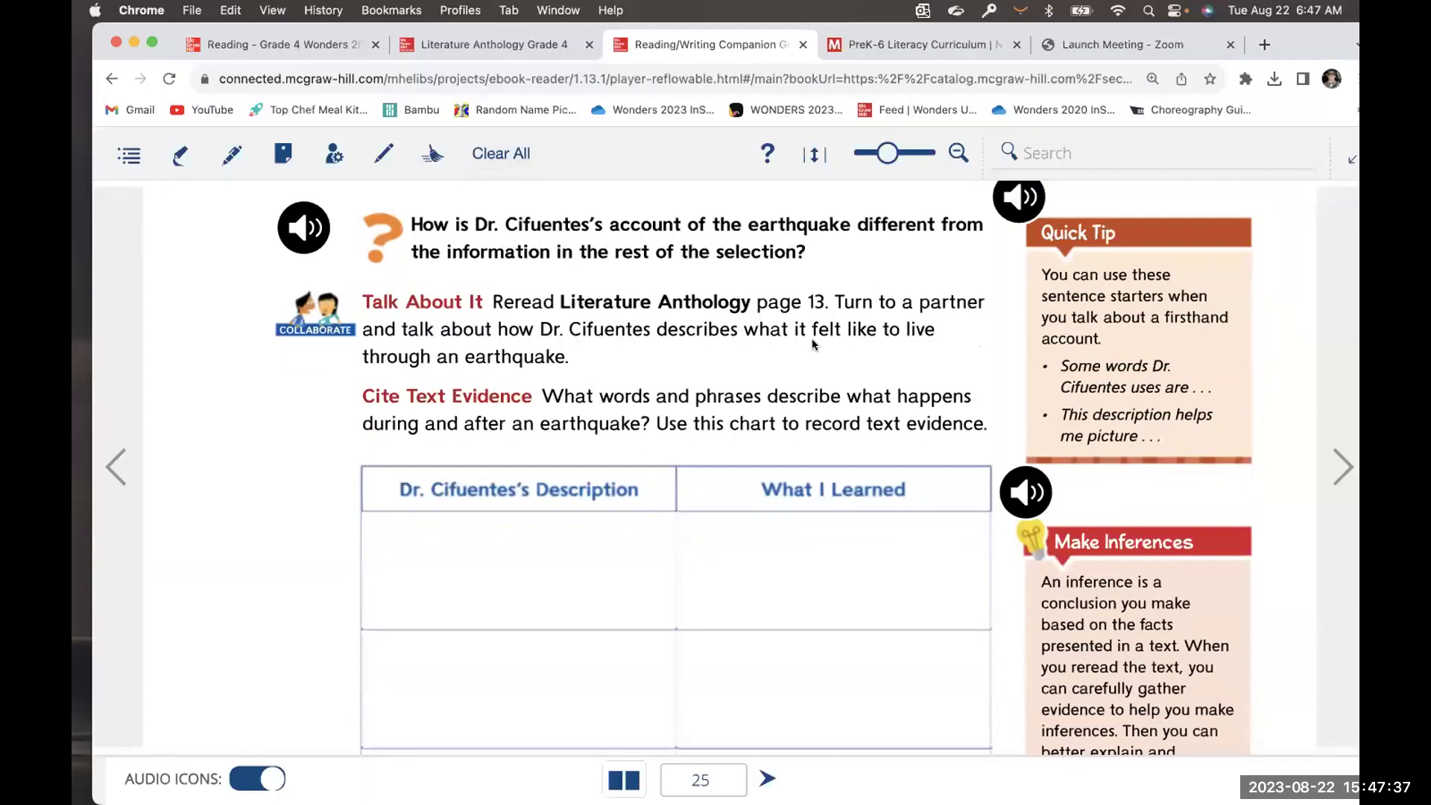
{"action": "scroll", "coordinate": [813, 345], "scroll_direction": "down", "scroll_amount": 2}
{"action": "scroll", "coordinate": [812, 342], "scroll_direction": "up", "scroll_amount": 3}
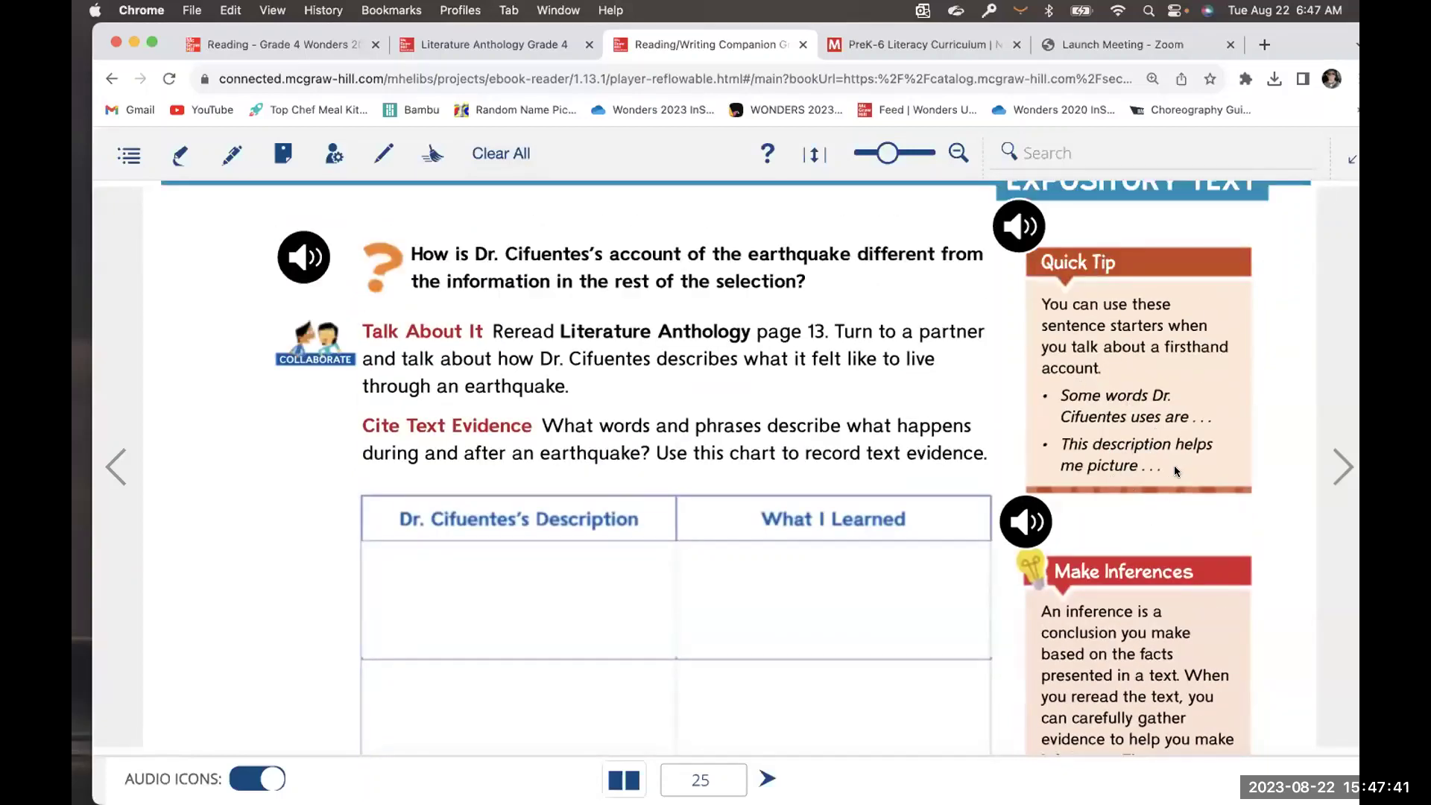
{"action": "scroll", "coordinate": [1099, 427], "scroll_direction": "down", "scroll_amount": 3}
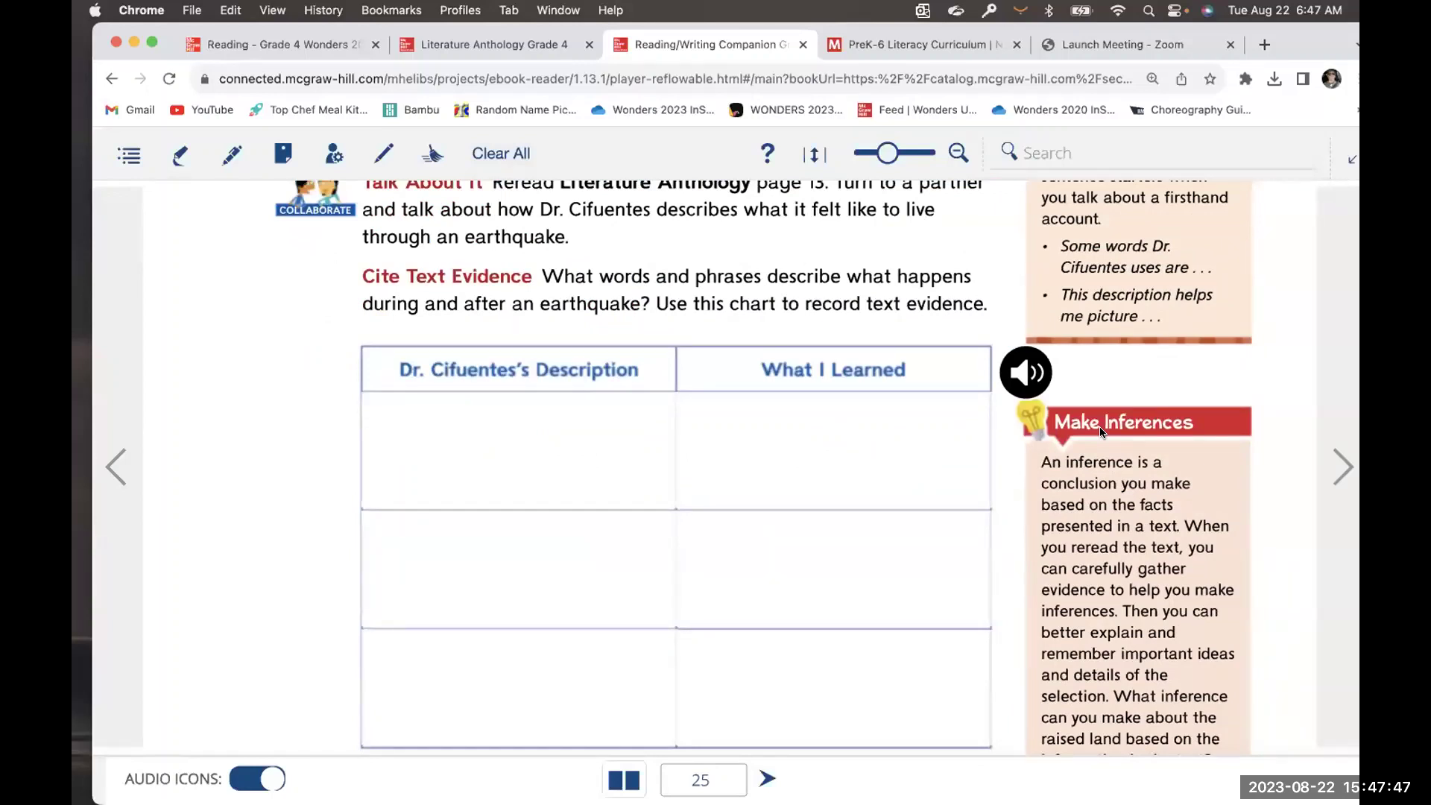
{"action": "scroll", "coordinate": [1126, 494], "scroll_direction": "down", "scroll_amount": 2}
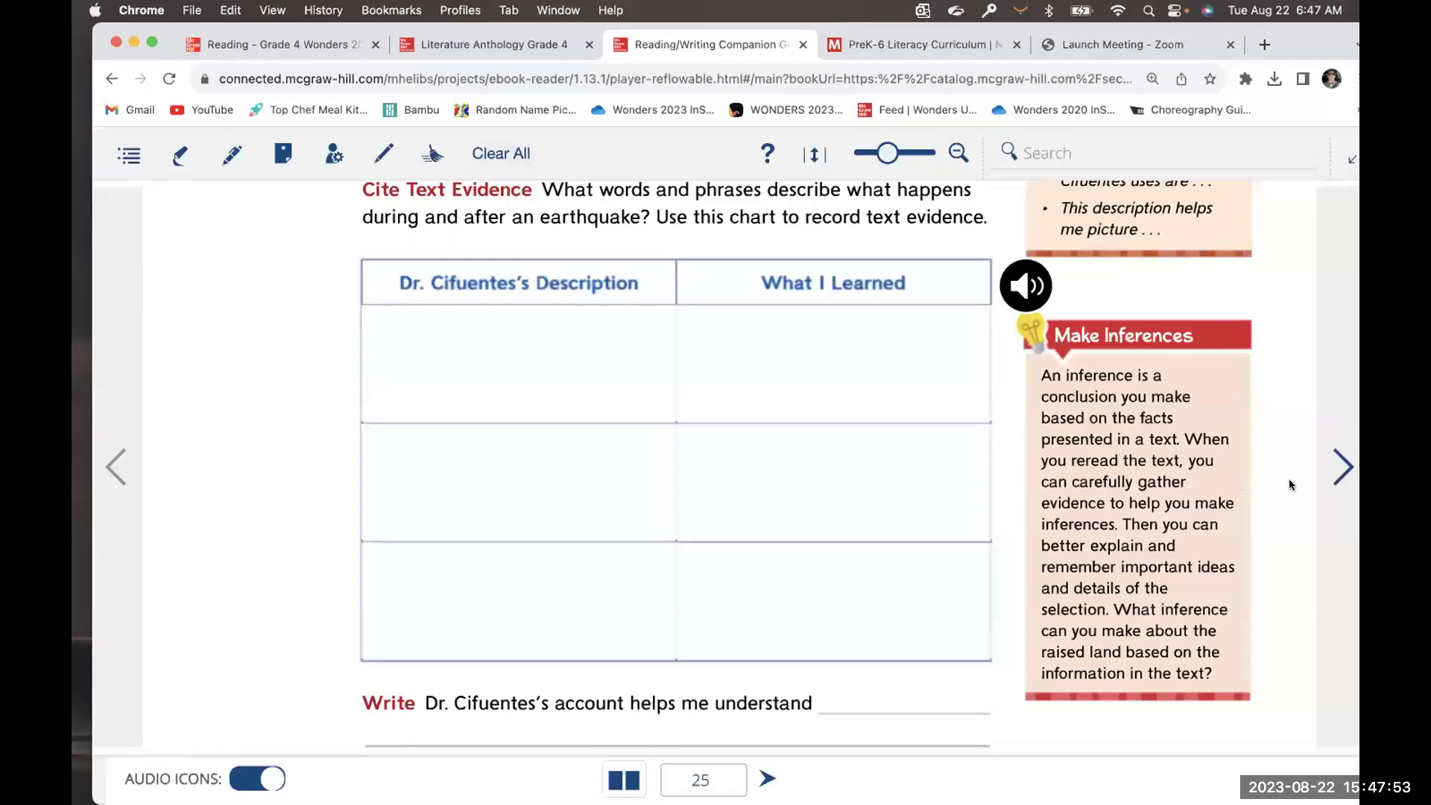
{"action": "scroll", "coordinate": [1290, 485], "scroll_direction": "up", "scroll_amount": 2}
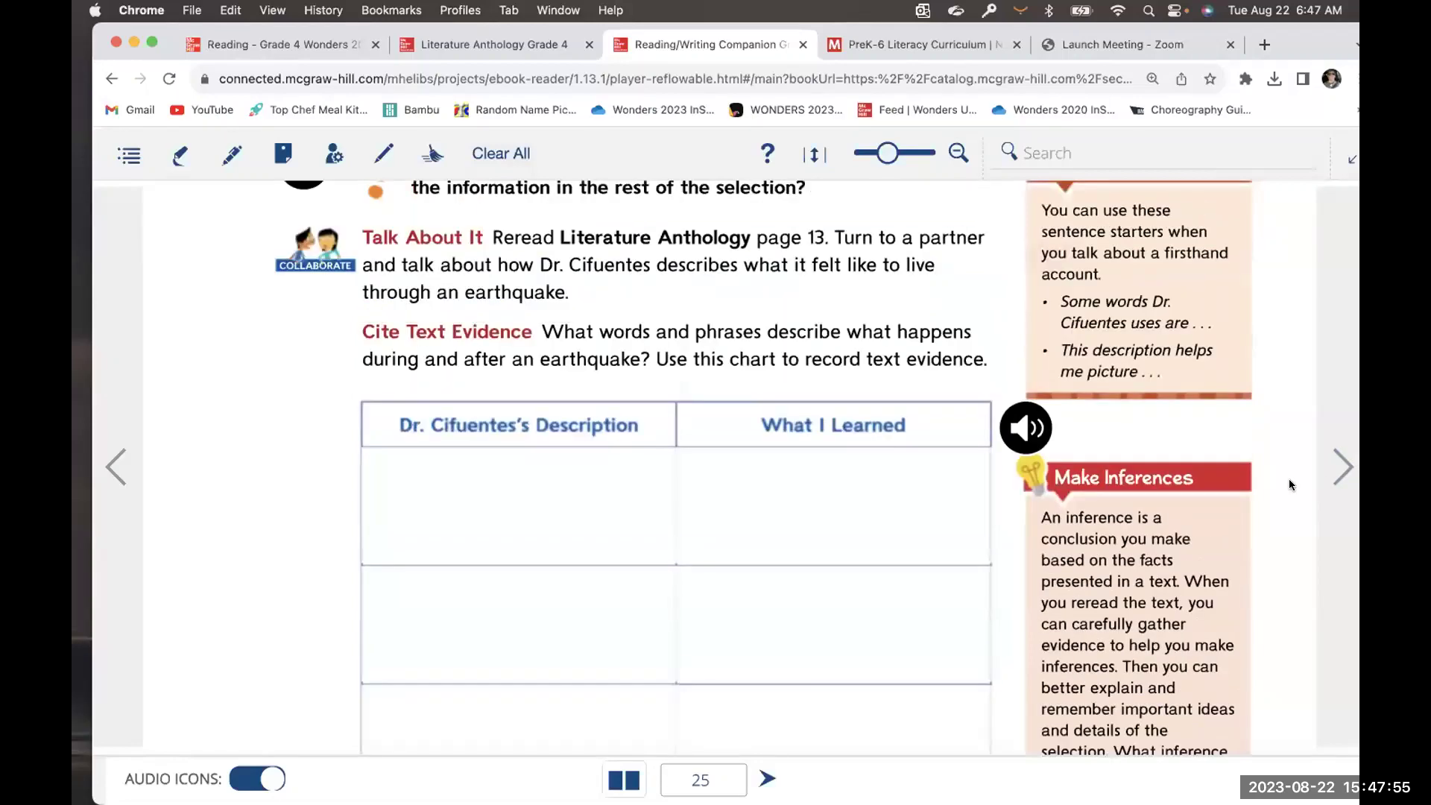
{"action": "scroll", "coordinate": [1291, 484], "scroll_direction": "up", "scroll_amount": 1}
{"action": "scroll", "coordinate": [1312, 481], "scroll_direction": "up", "scroll_amount": 1}
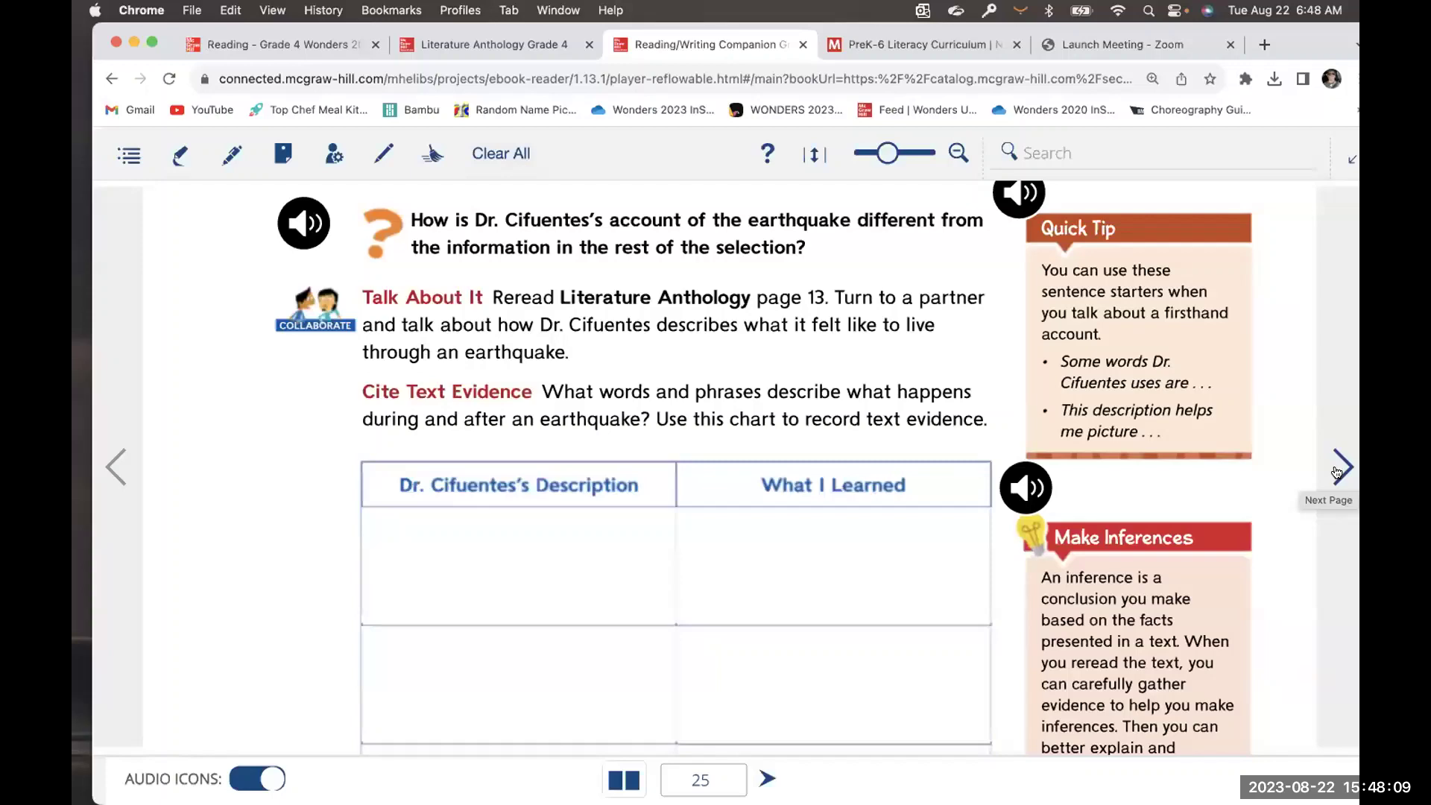
Go to page 26 and examine the "Tsunami Terror" prompts and the text evidence web
{"action": "left_click", "coordinate": [1337, 472]}
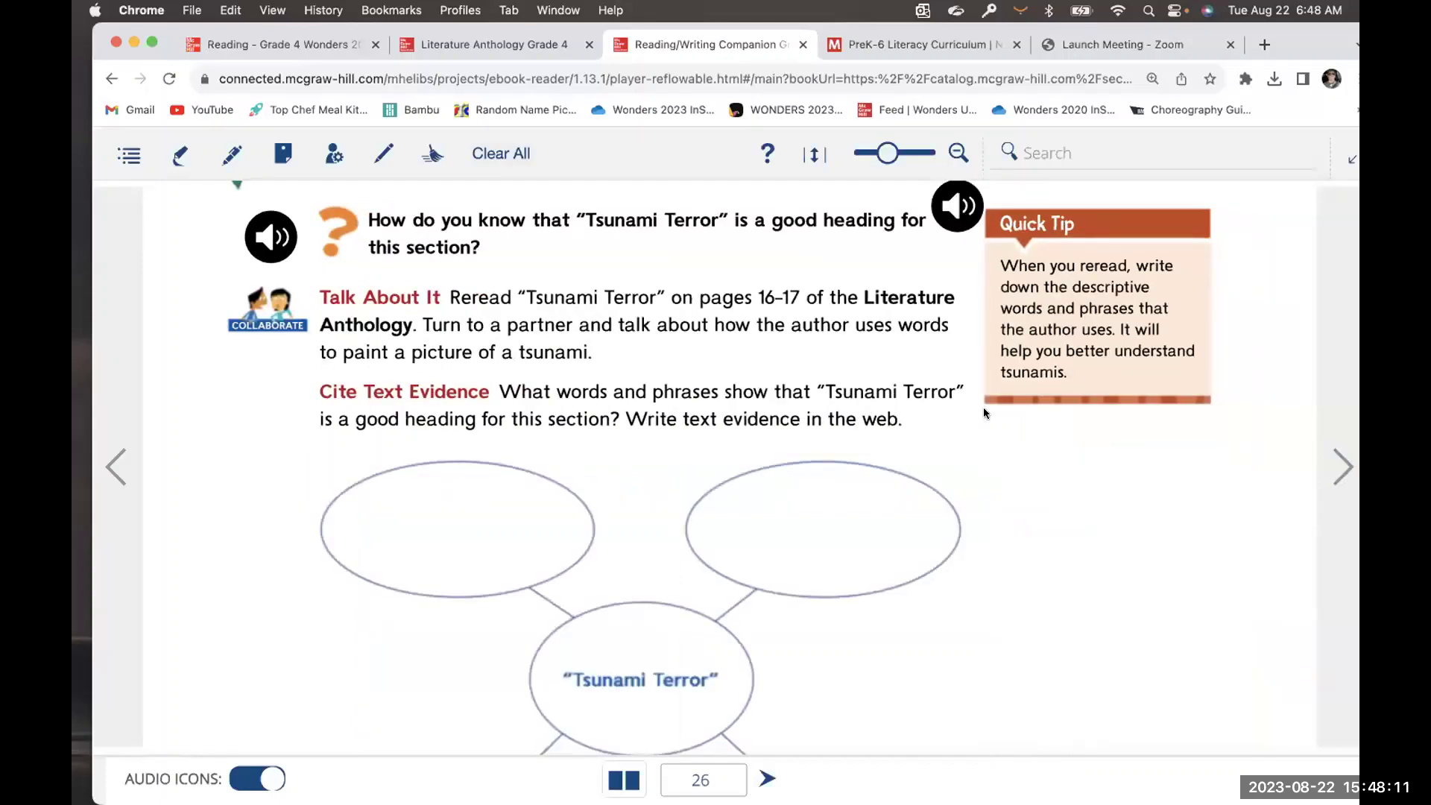
{"action": "scroll", "coordinate": [982, 407], "scroll_direction": "up", "scroll_amount": 2}
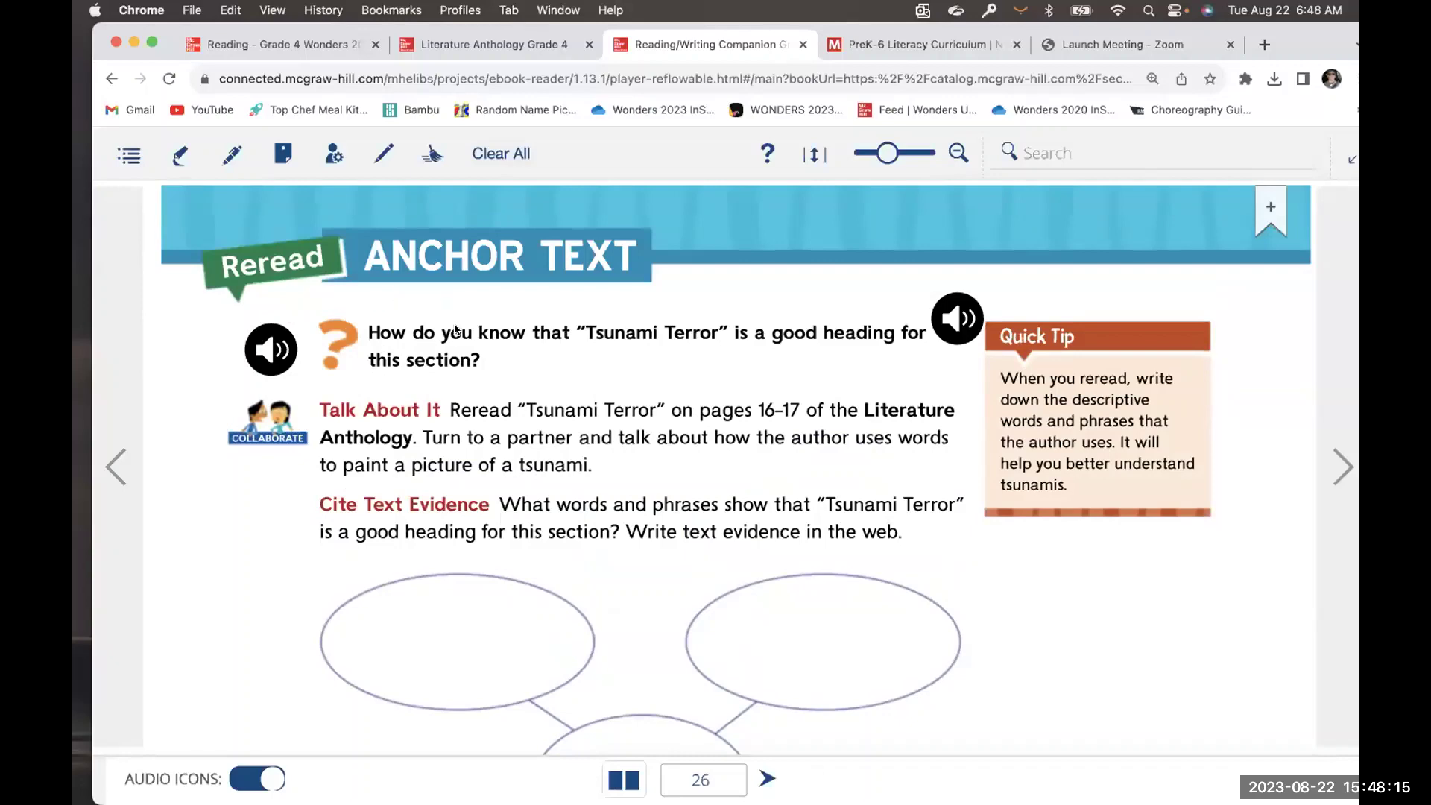
{"action": "scroll", "coordinate": [438, 401], "scroll_direction": "down", "scroll_amount": 1}
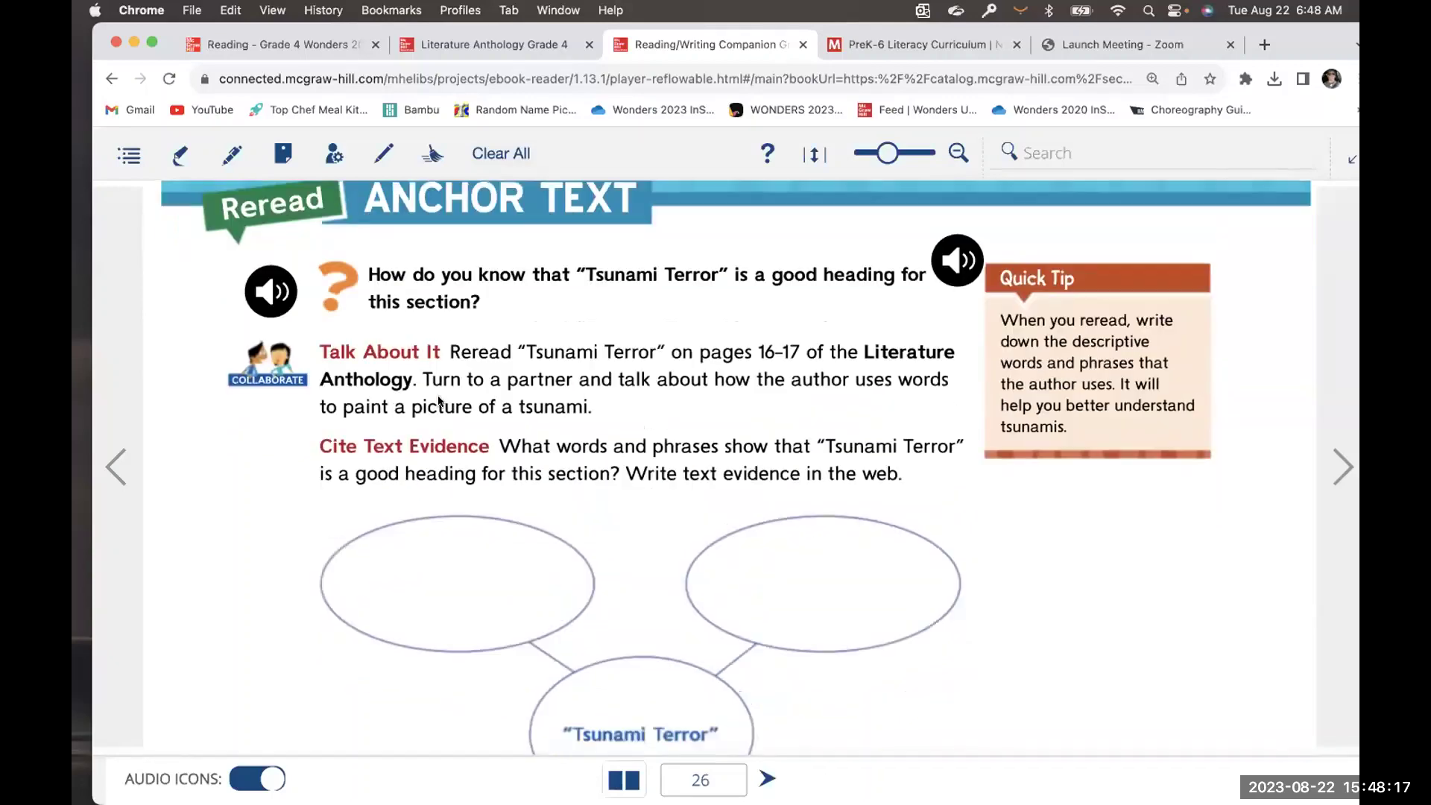
{"action": "scroll", "coordinate": [439, 401], "scroll_direction": "down", "scroll_amount": 2}
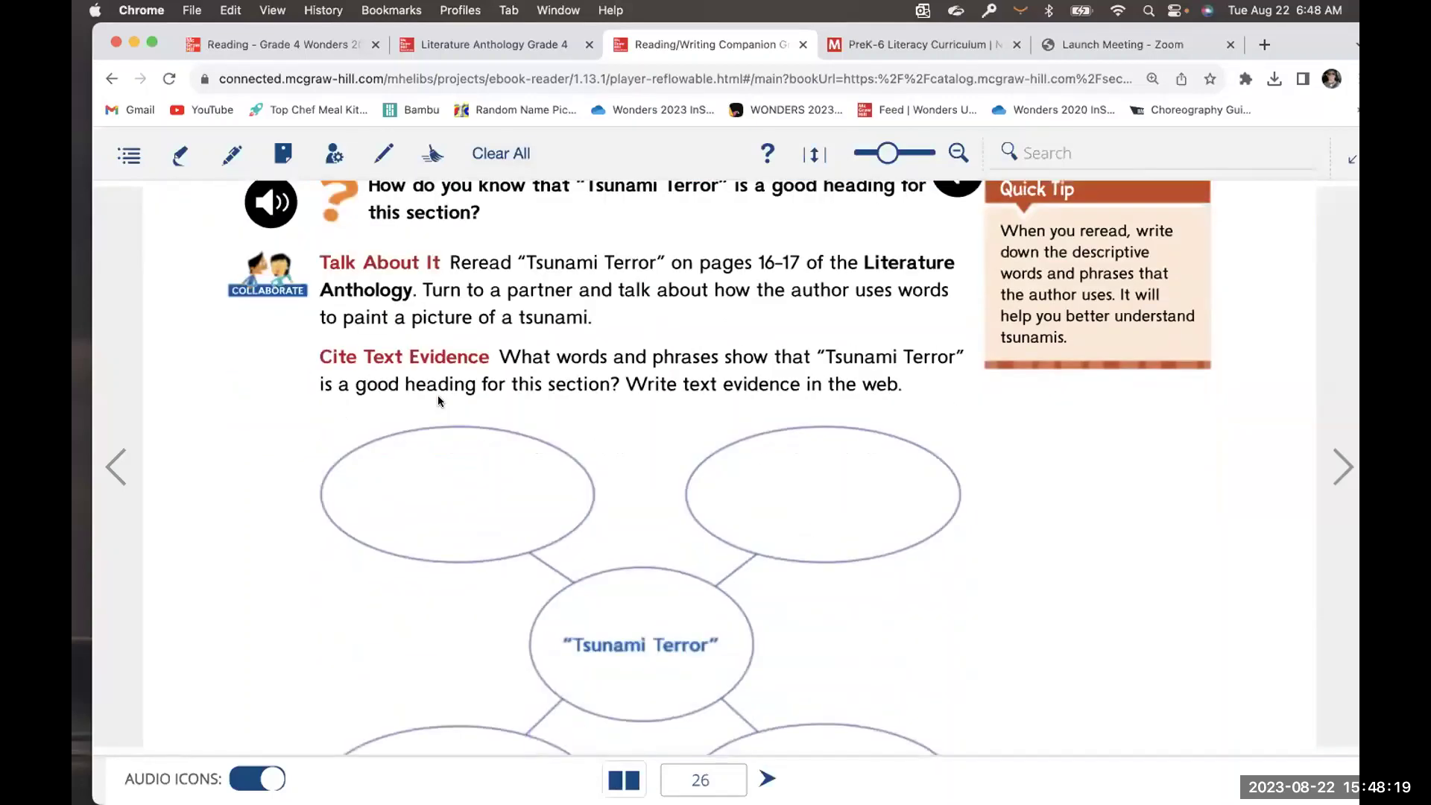
{"action": "scroll", "coordinate": [438, 401], "scroll_direction": "down", "scroll_amount": 5}
{"action": "scroll", "coordinate": [1327, 465], "scroll_direction": "up", "scroll_amount": 8}
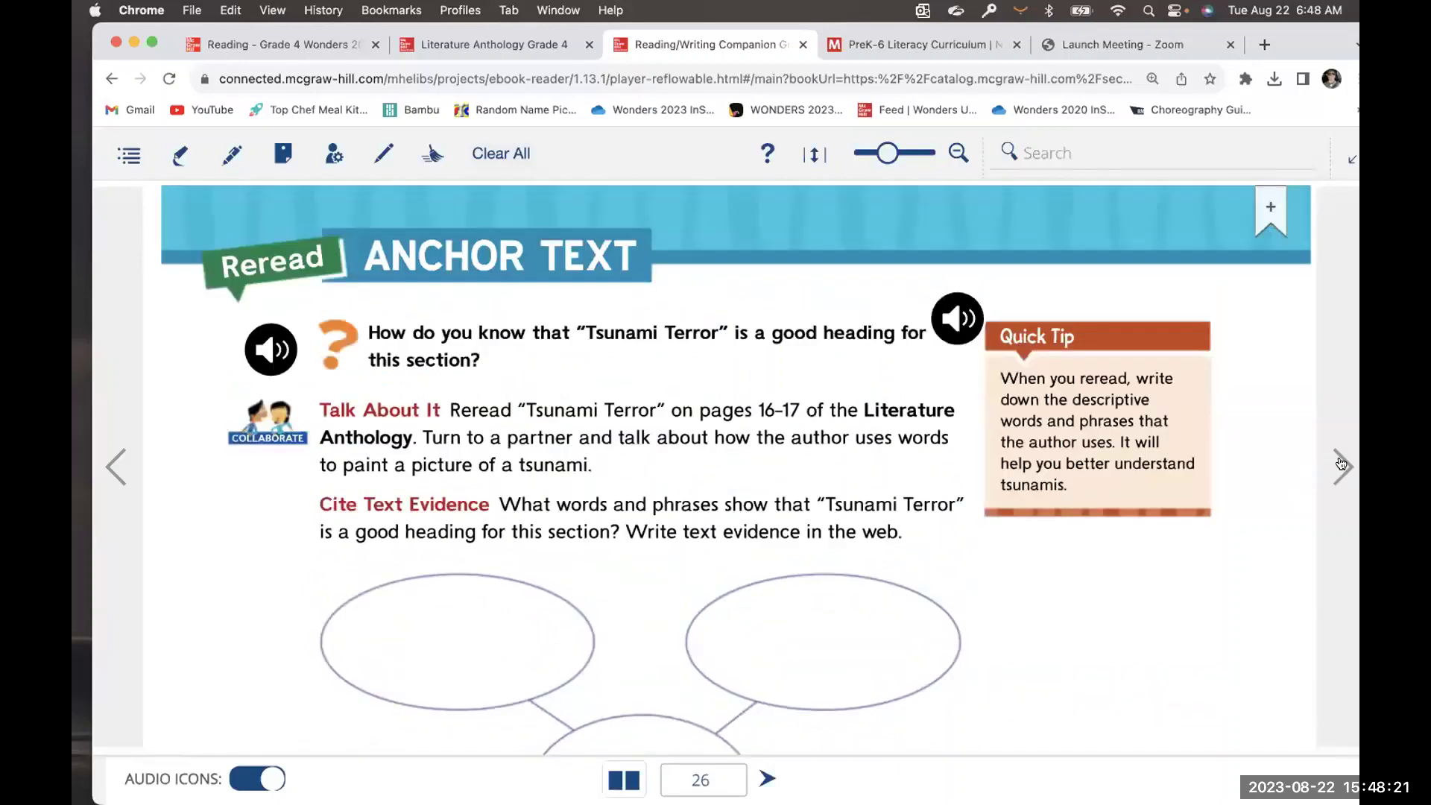
Go to page 27 and review the Respond to Reading prompt with its Quick Tip sentence starters
{"action": "left_click", "coordinate": [1341, 465]}
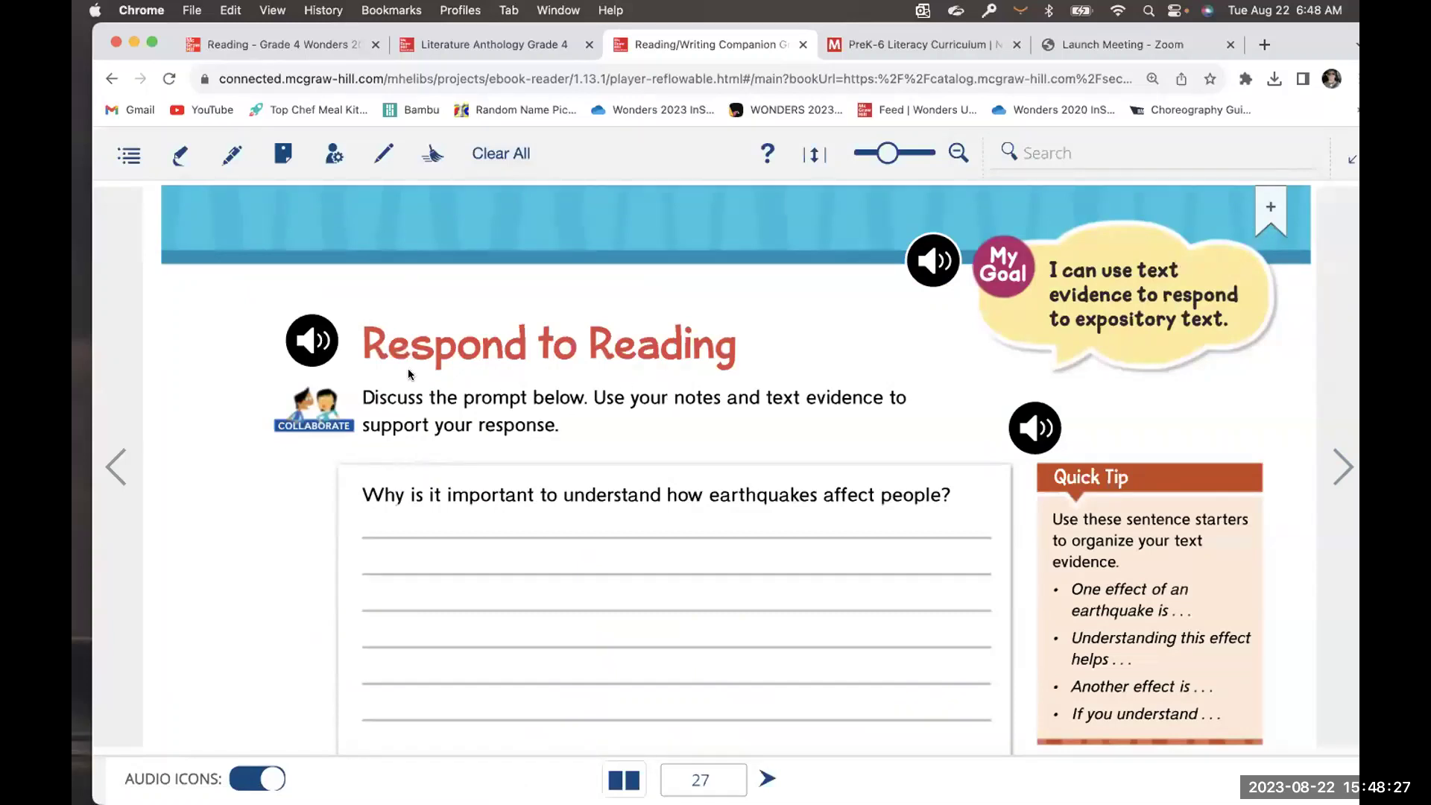
{"action": "scroll", "coordinate": [634, 431], "scroll_direction": "down", "scroll_amount": 1}
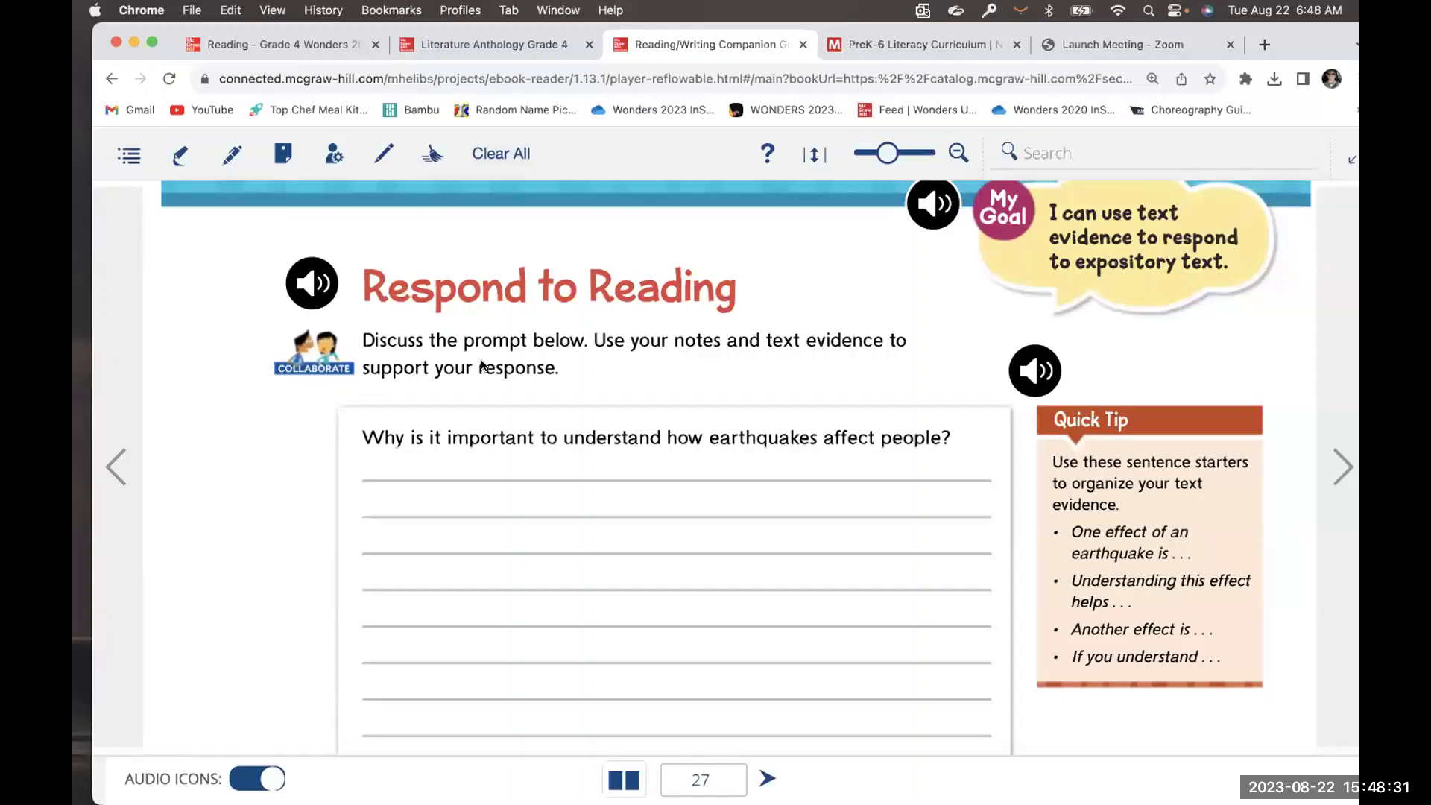
{"action": "scroll", "coordinate": [440, 453], "scroll_direction": "down", "scroll_amount": 1}
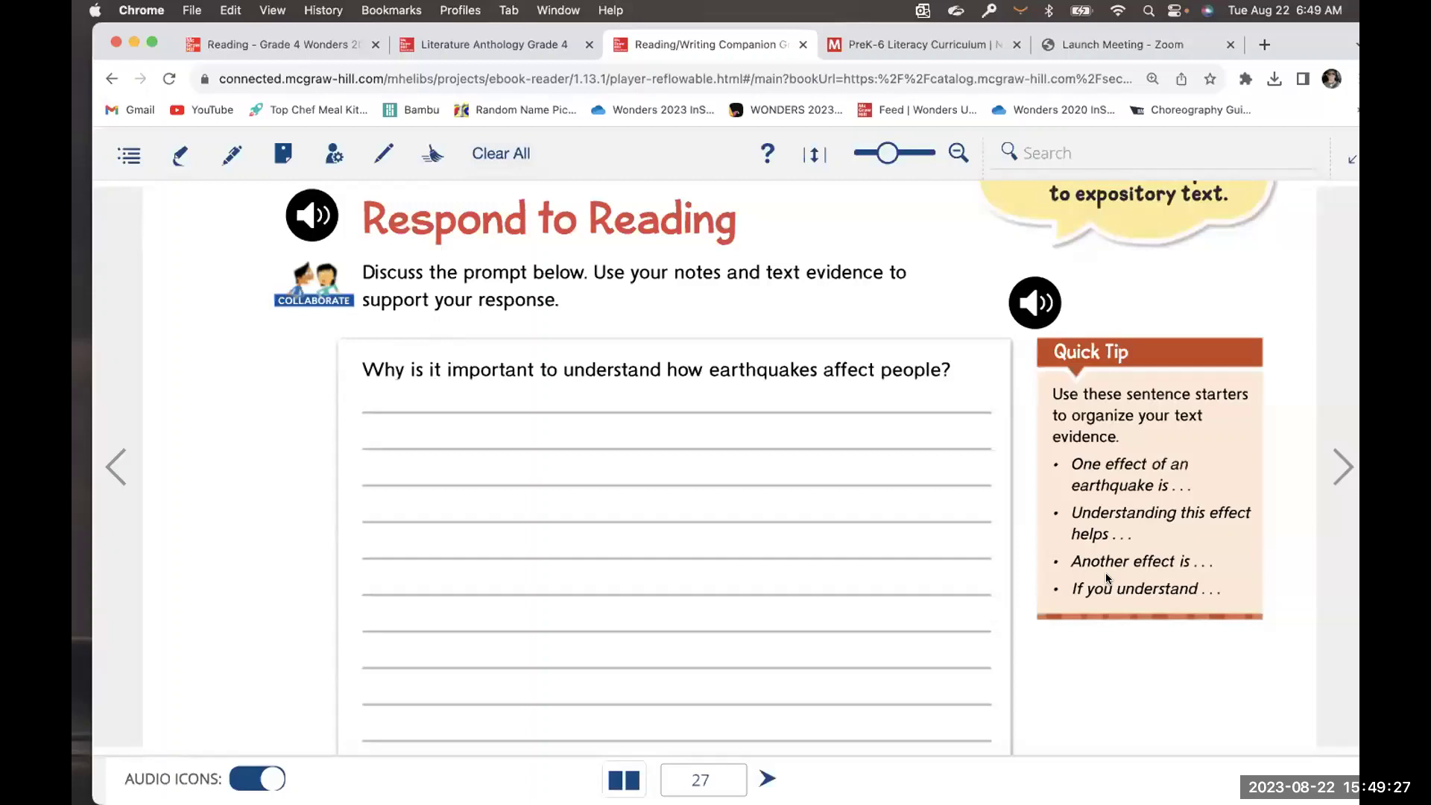
Show page 28 of the Reading/Writing Companion as a whole page, and open the matching "Weathering the Storm" selection in the Literature Anthology
{"action": "left_click", "coordinate": [1343, 467]}
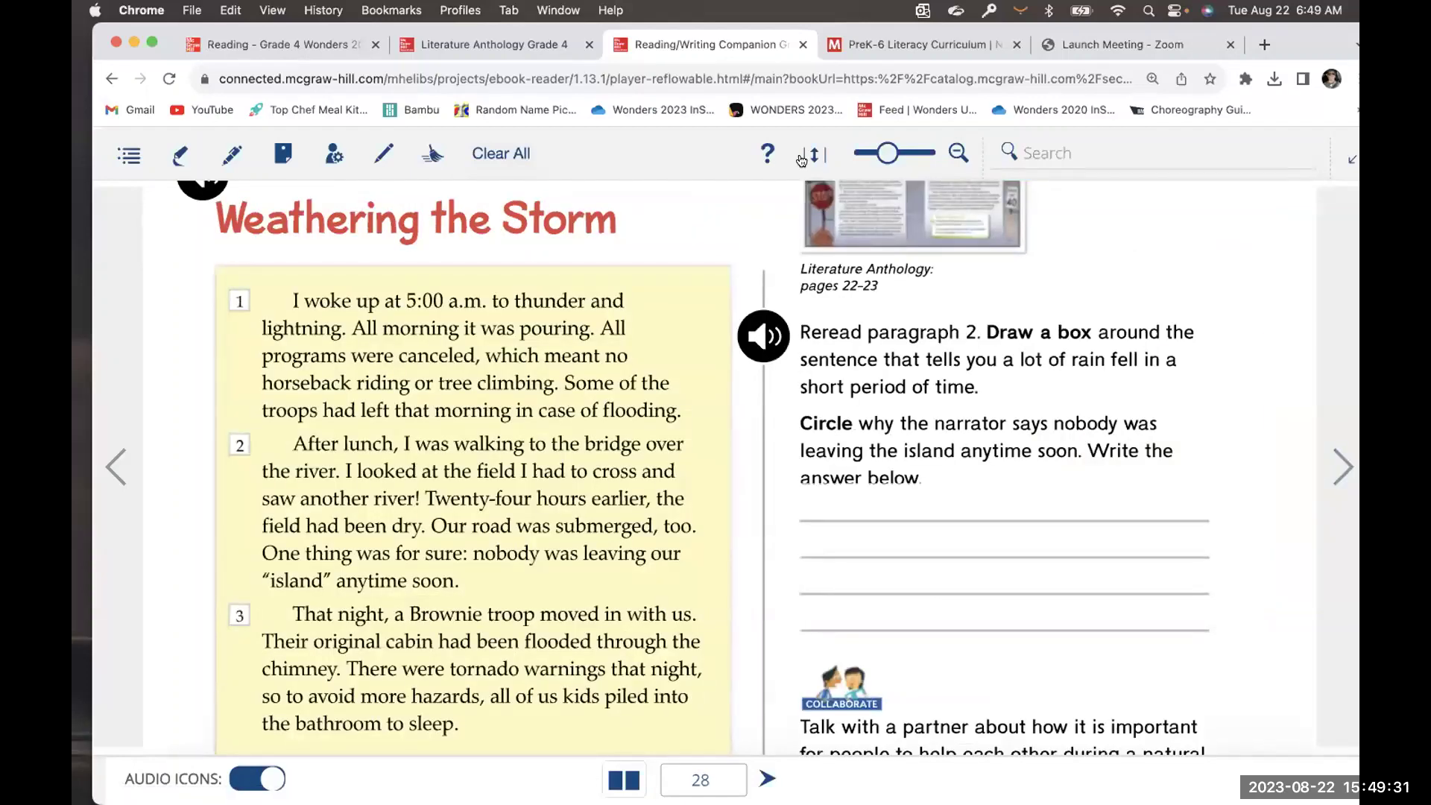
{"action": "left_click", "coordinate": [802, 158]}
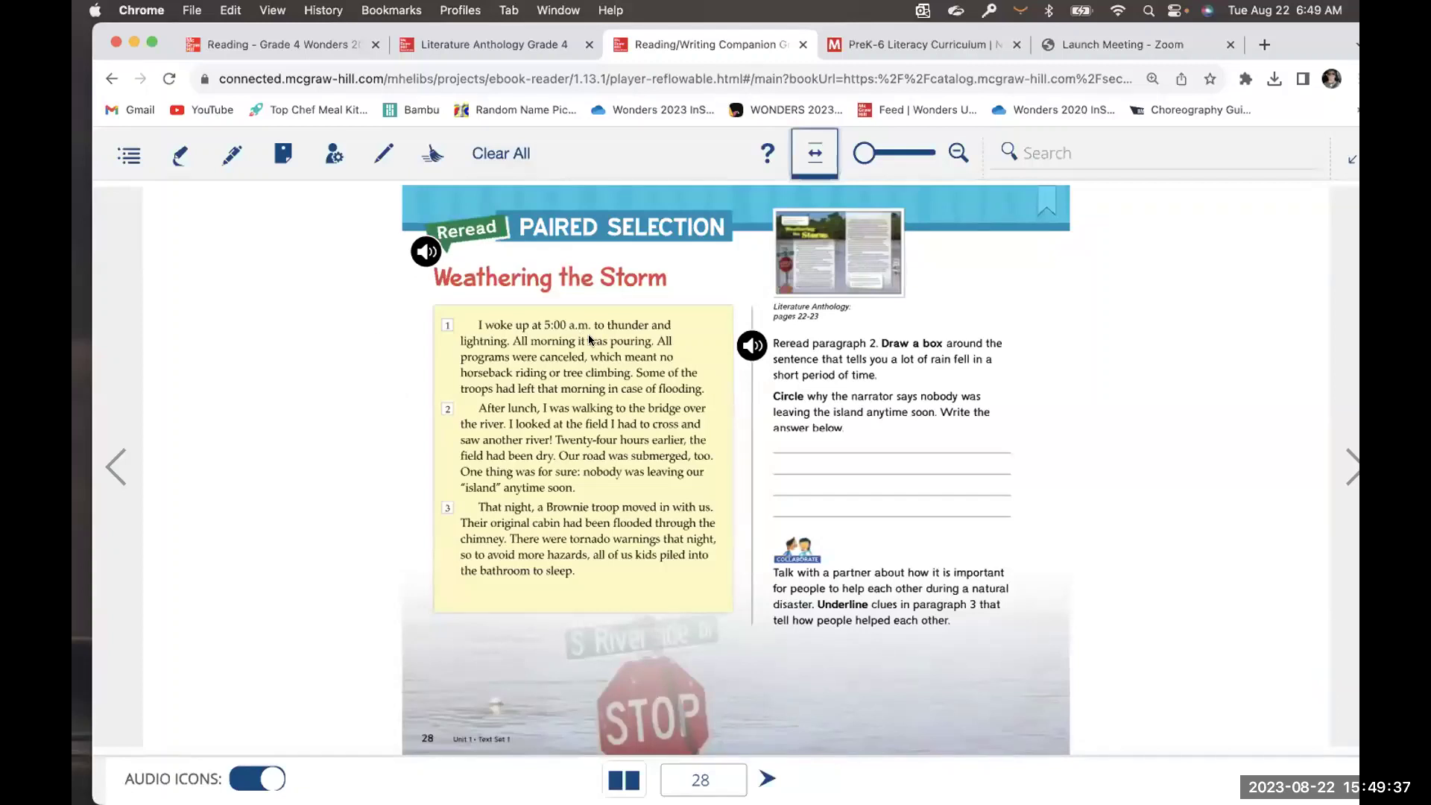
{"action": "left_click", "coordinate": [480, 43]}
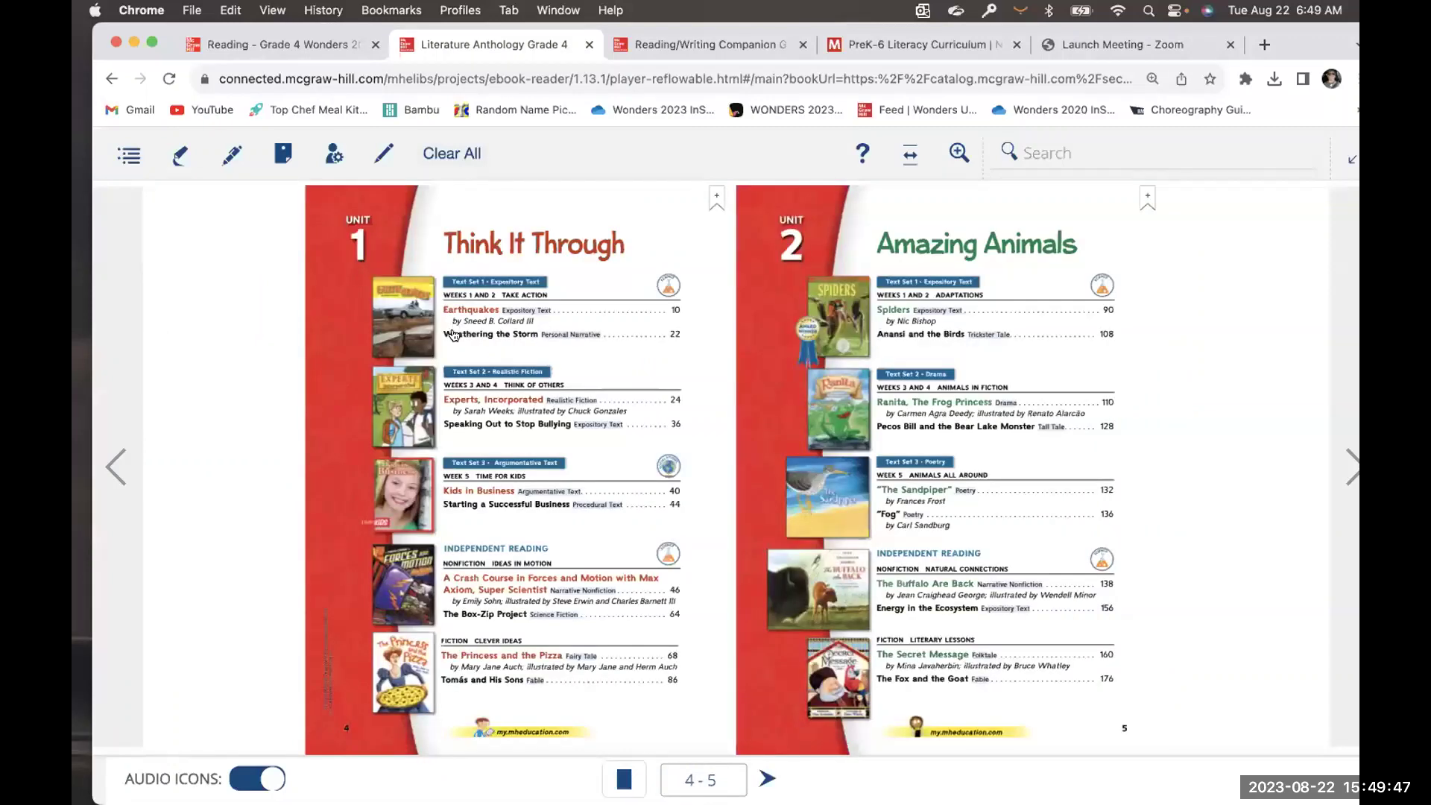
{"action": "left_click", "coordinate": [452, 335]}
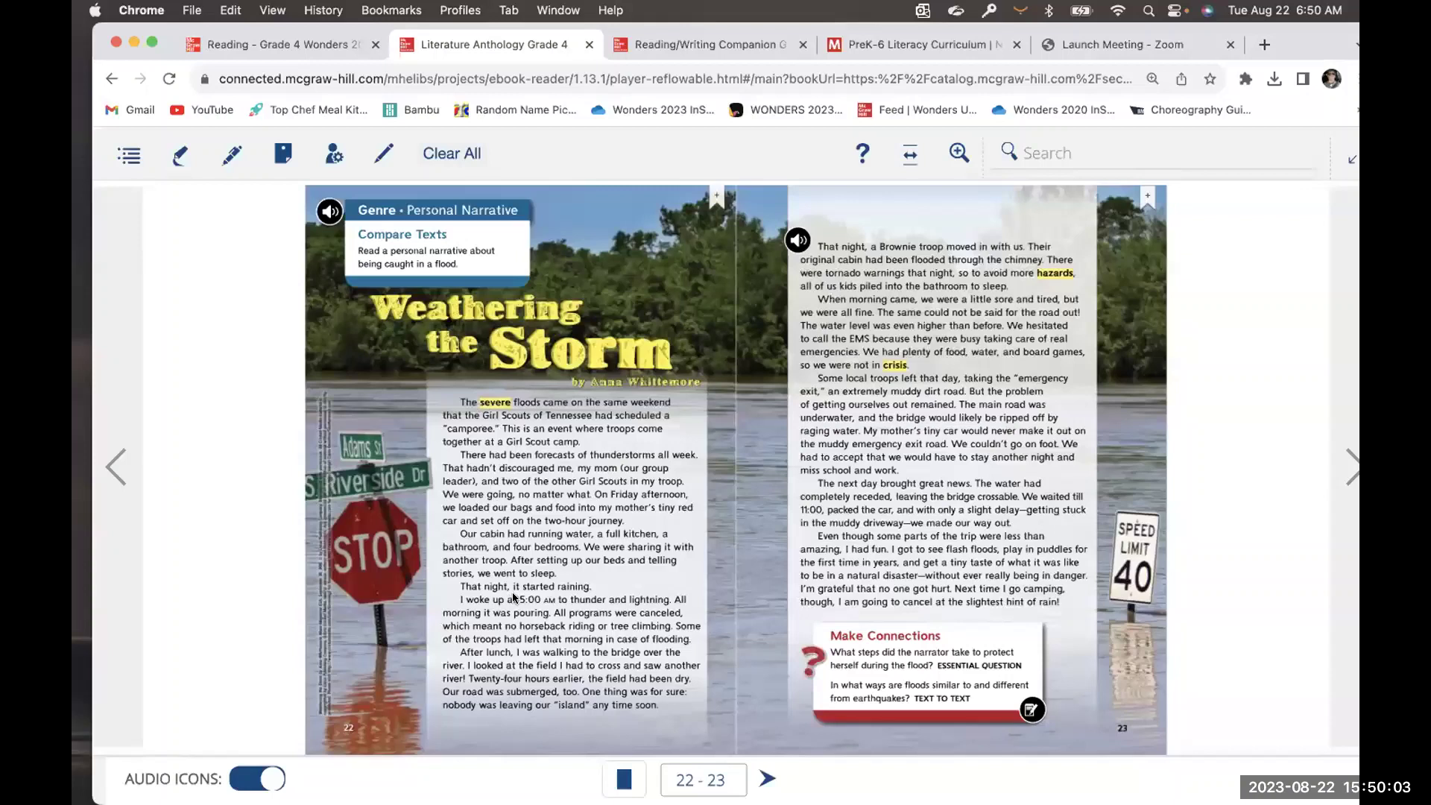
Return to the Reading/Writing Companion, page through from page 28 to Make Connections on page 32, and show pages 32–33 as a two-page spread
{"action": "left_click", "coordinate": [659, 49]}
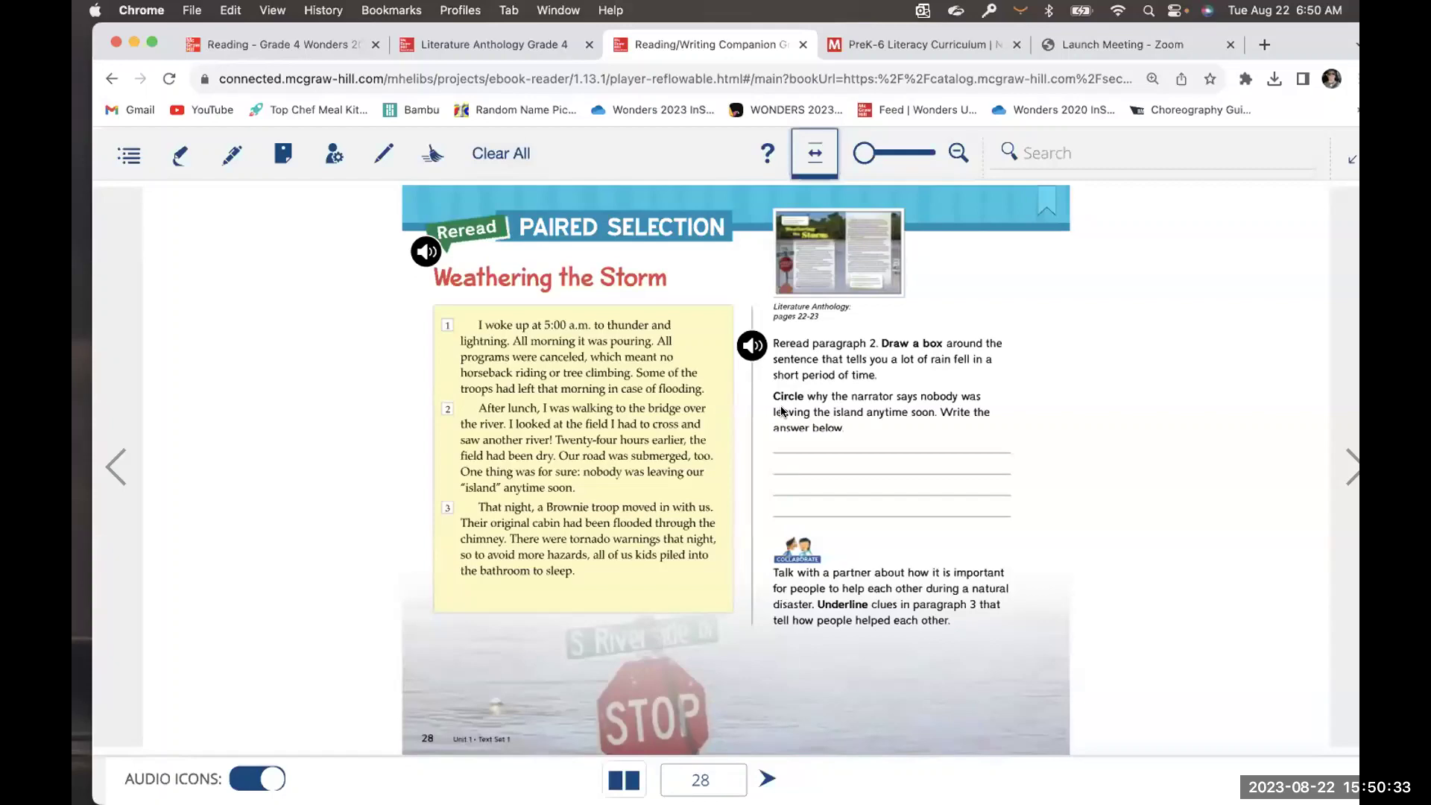
{"action": "left_click", "coordinate": [1342, 463]}
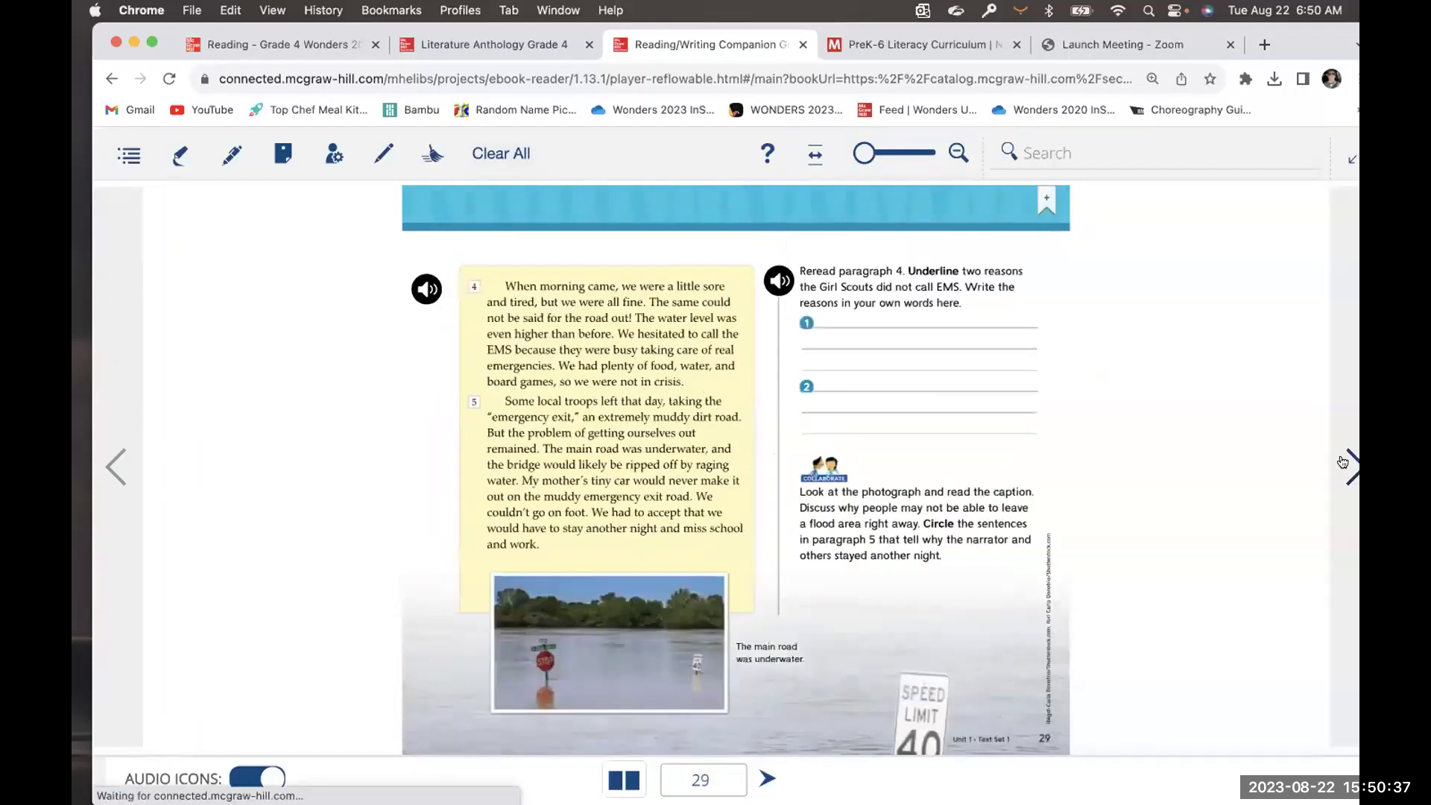
{"action": "left_click", "coordinate": [1342, 462]}
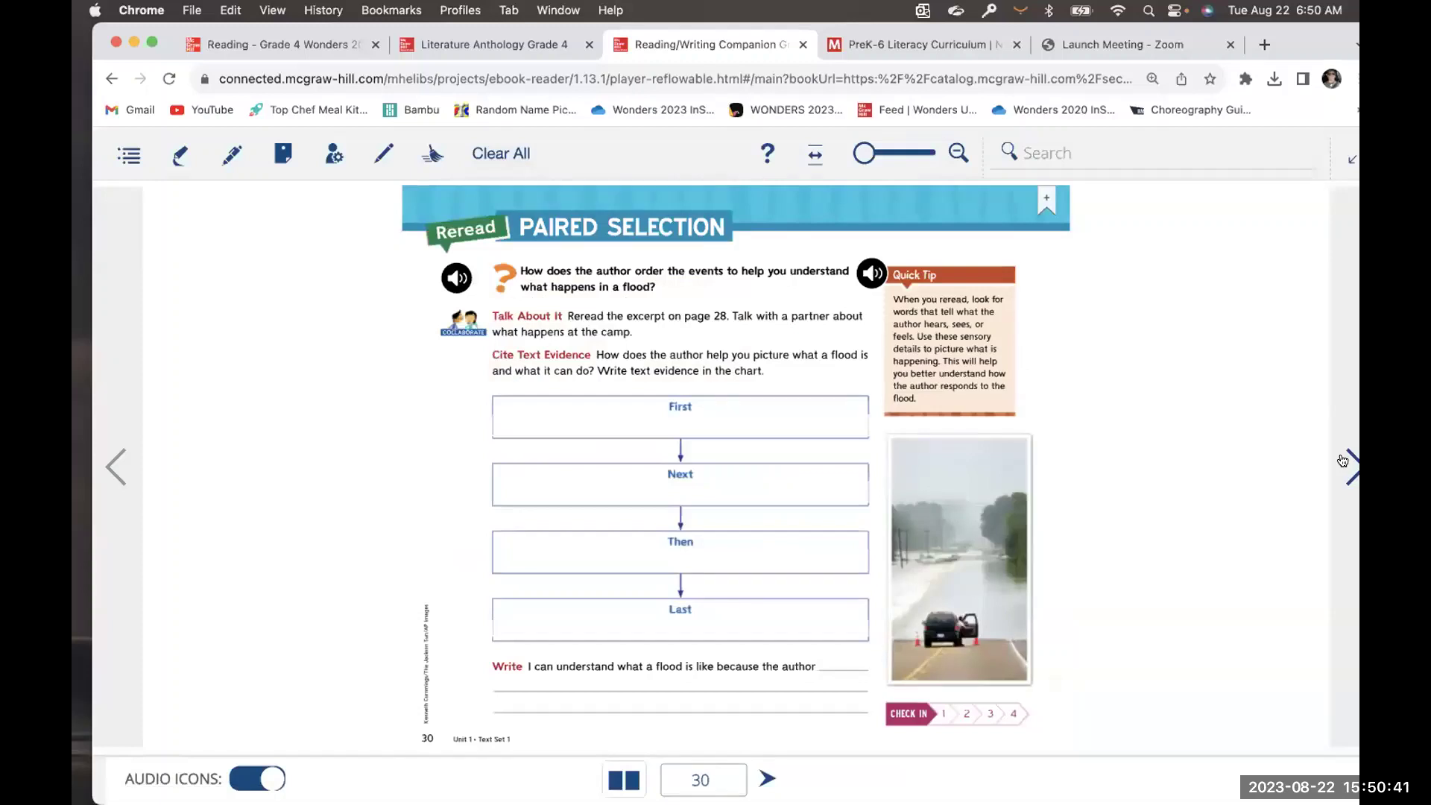
{"action": "left_click", "coordinate": [1343, 460]}
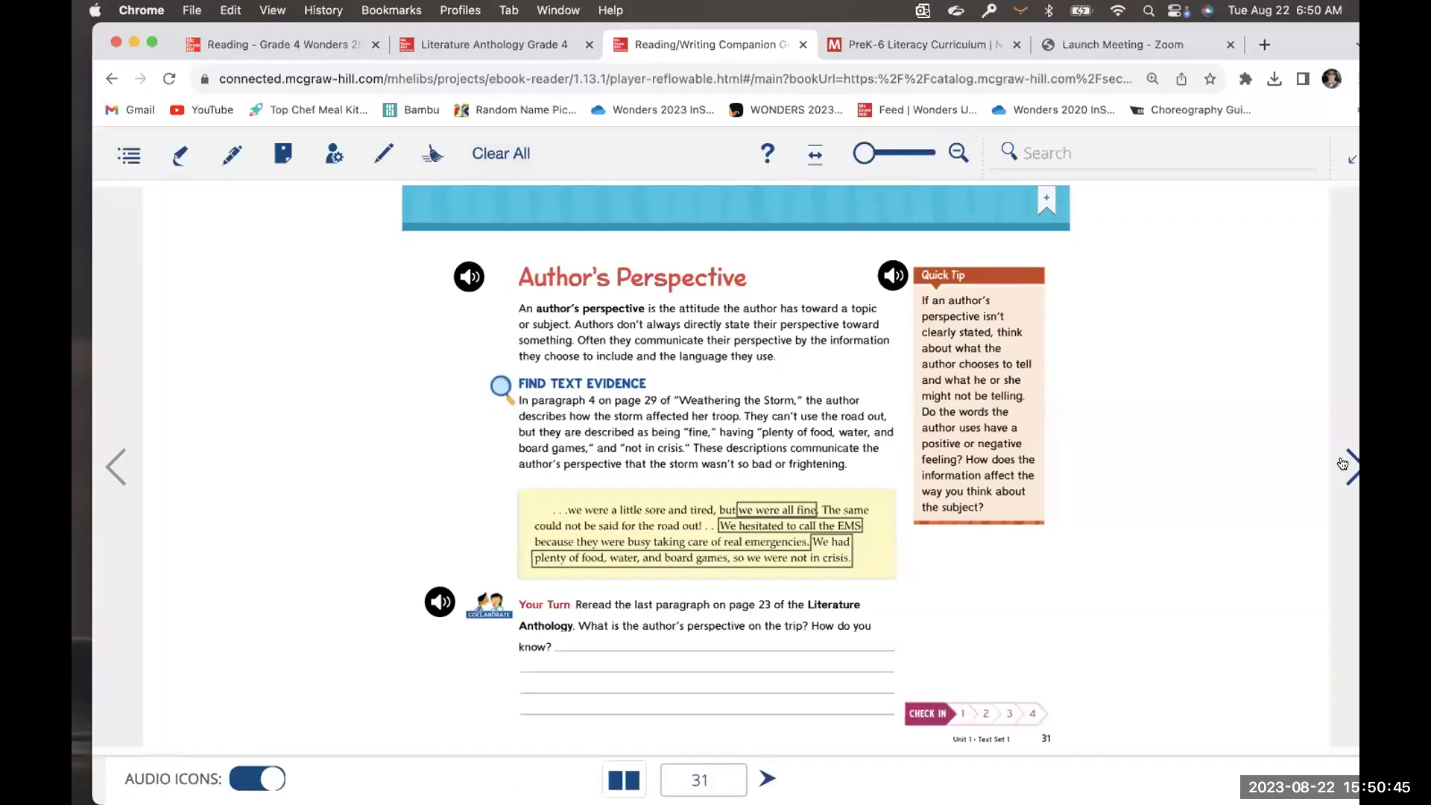
{"action": "left_click", "coordinate": [1342, 463]}
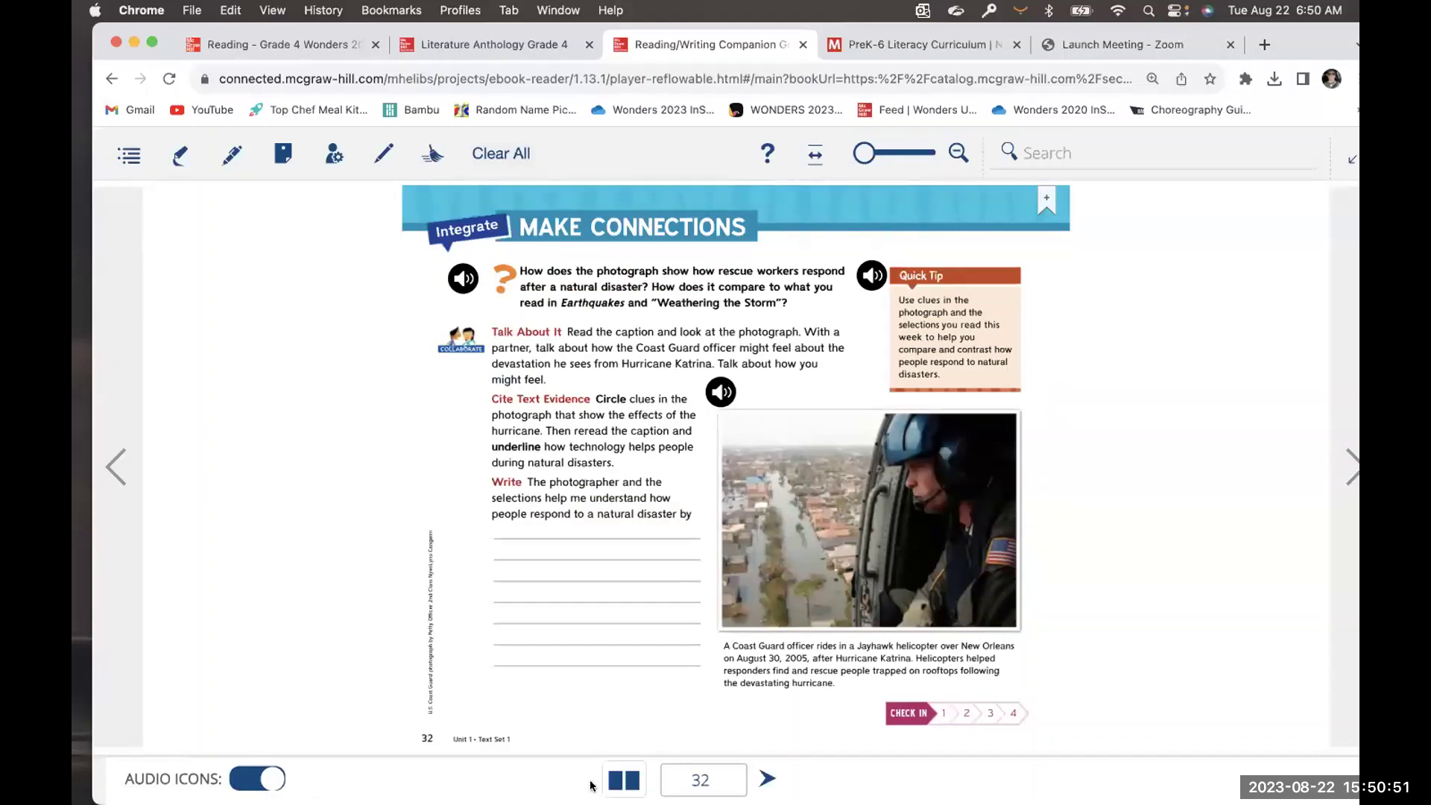
{"action": "left_click", "coordinate": [623, 779]}
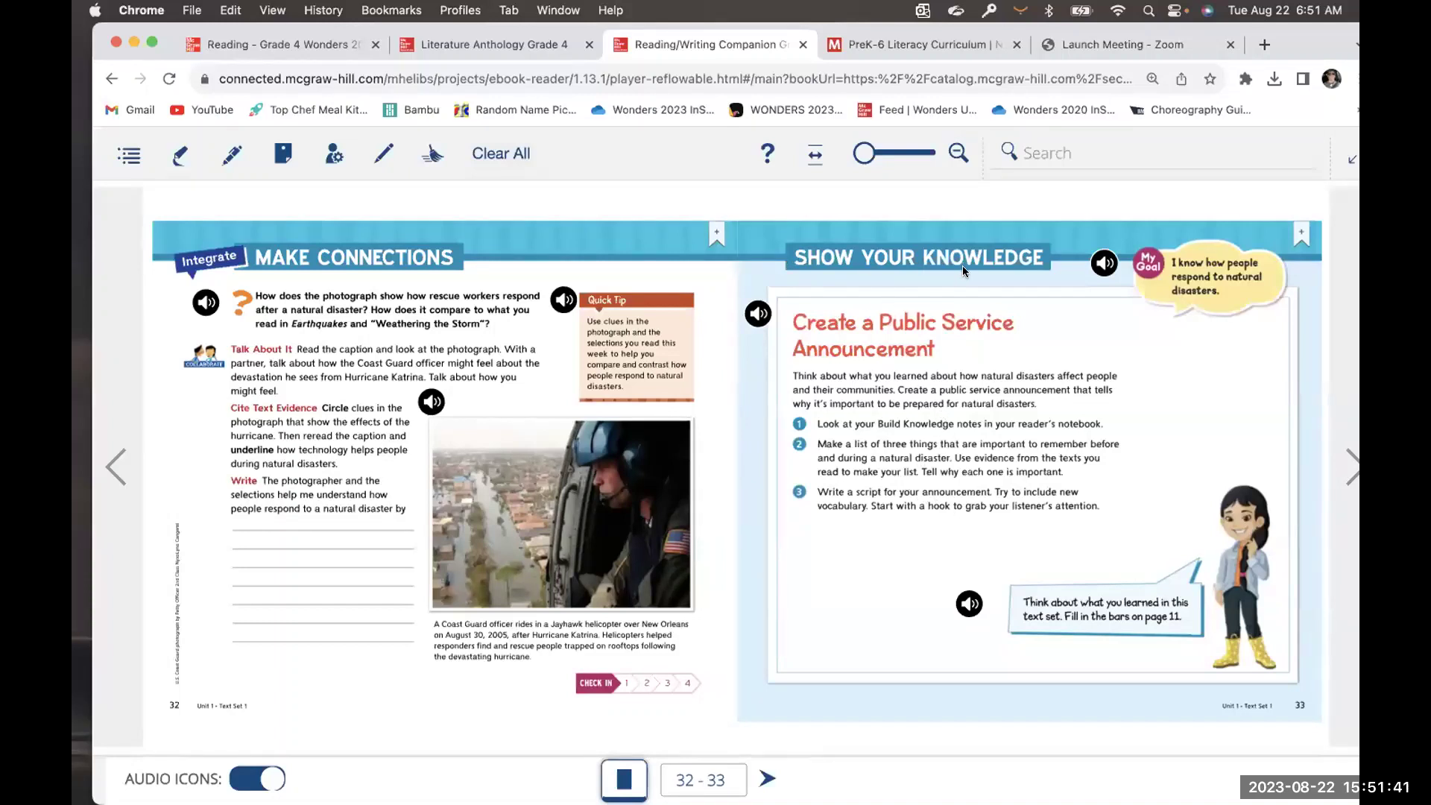
Switch to the Grade 4 Wonders Resource Library and search for the suggested term "Show Your Knowledge Rubric"
{"action": "left_click", "coordinate": [270, 40]}
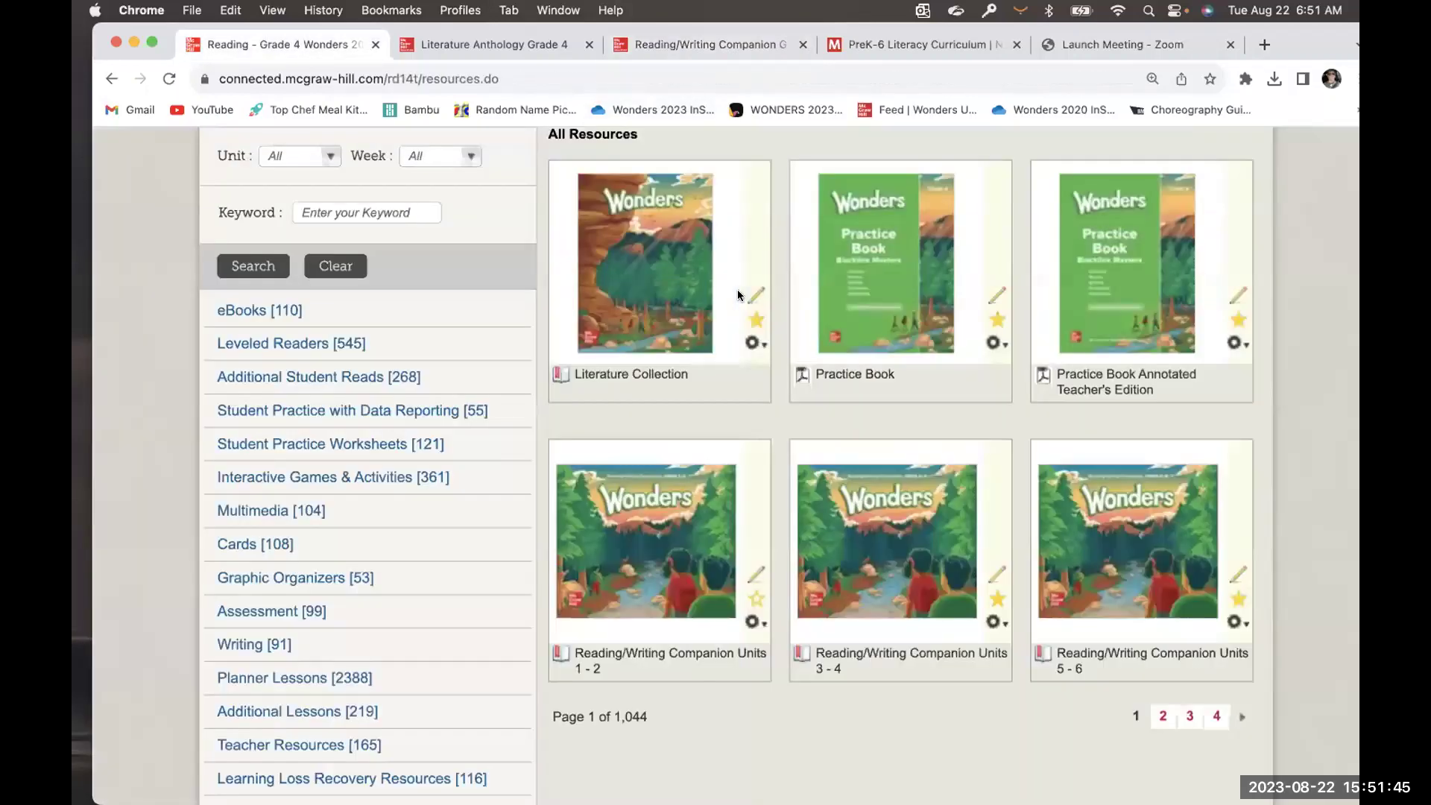
{"action": "scroll", "coordinate": [737, 289], "scroll_direction": "up", "scroll_amount": 10}
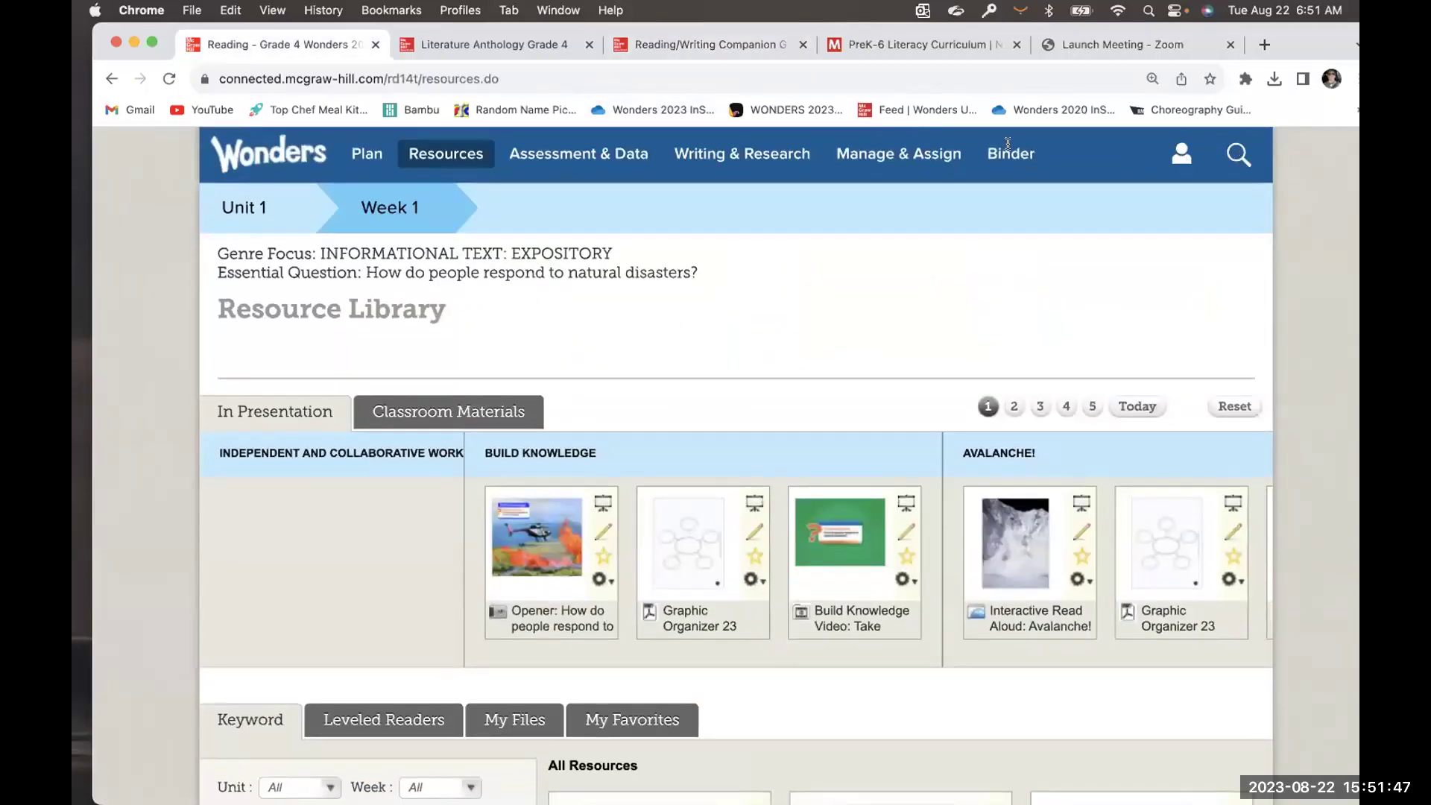
{"action": "left_click", "coordinate": [1239, 154]}
{"action": "type", "text": "S"}
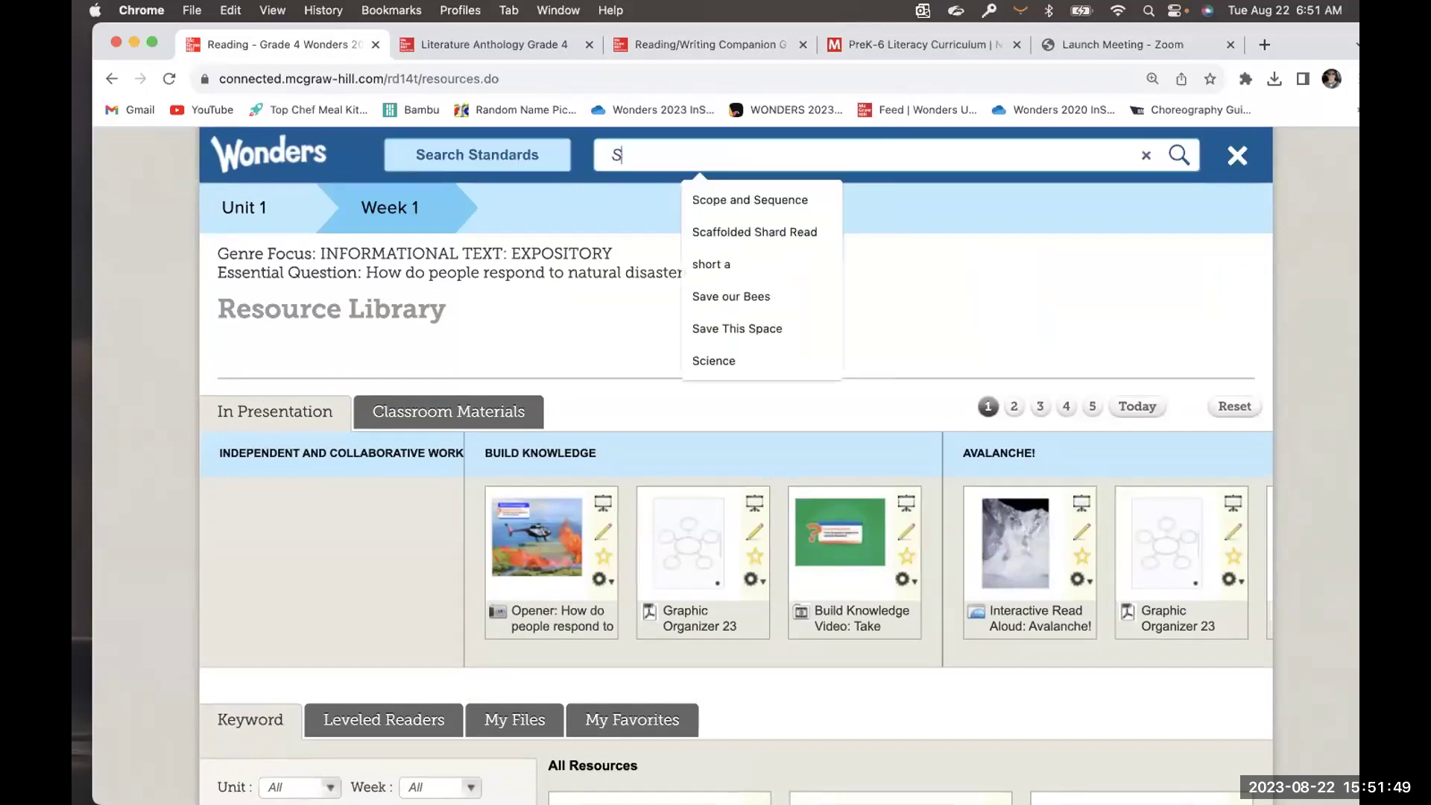
{"action": "type", "text": "how"}
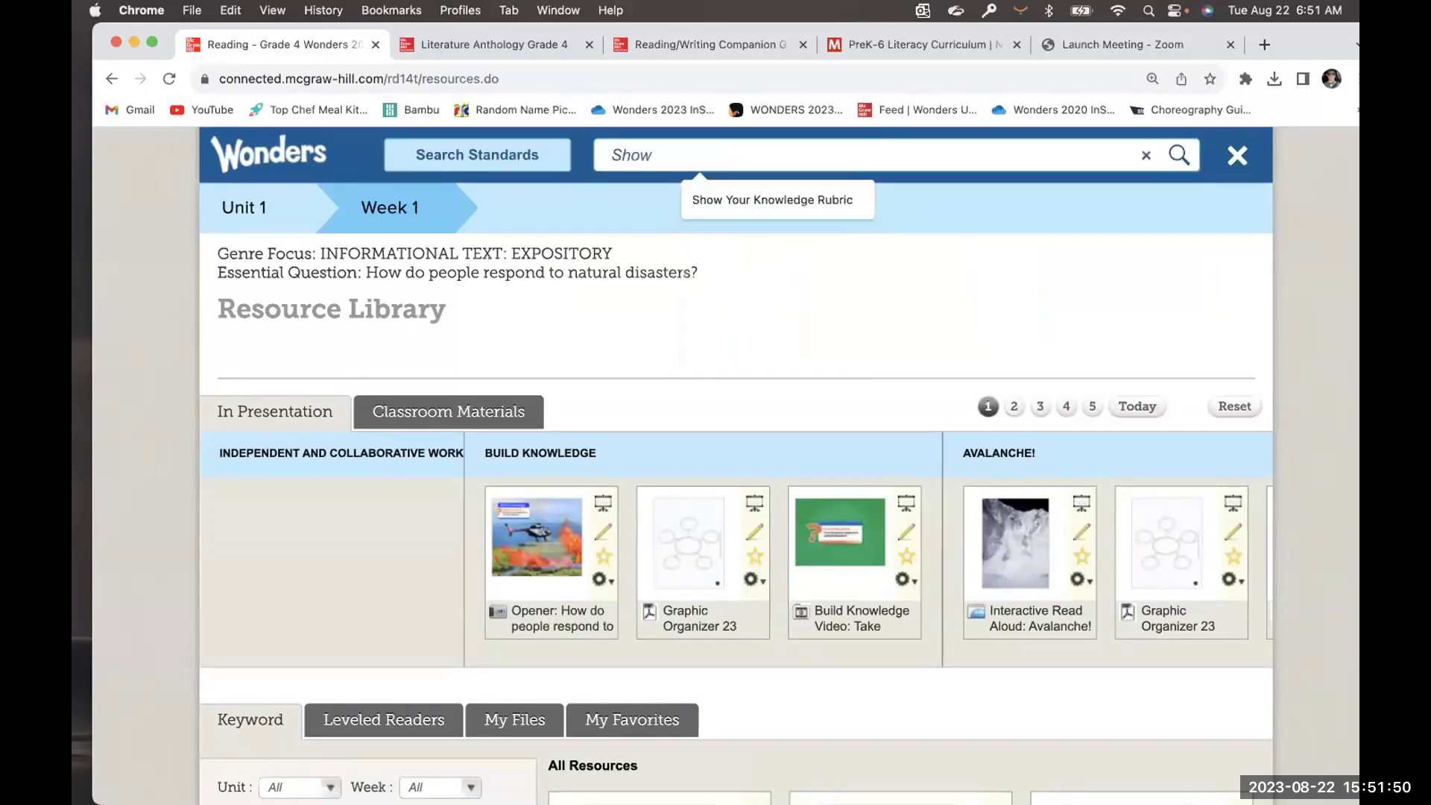
{"action": "left_click", "coordinate": [842, 198]}
{"action": "key", "text": "Return"}
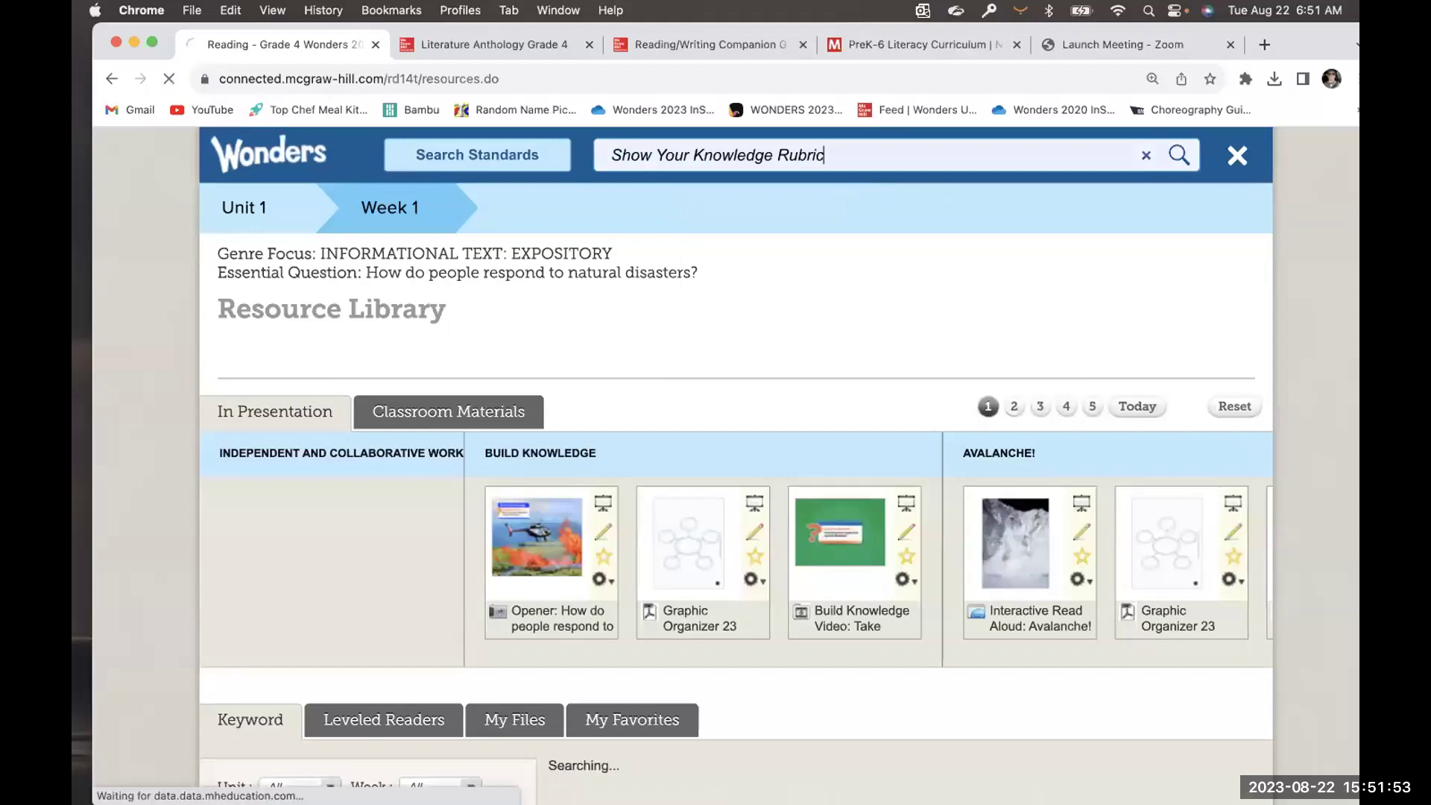
Open the Show Your Knowledge Rubric for Unit 1 Text Set 1 from the search results
{"action": "scroll", "coordinate": [682, 465], "scroll_direction": "down", "scroll_amount": 1}
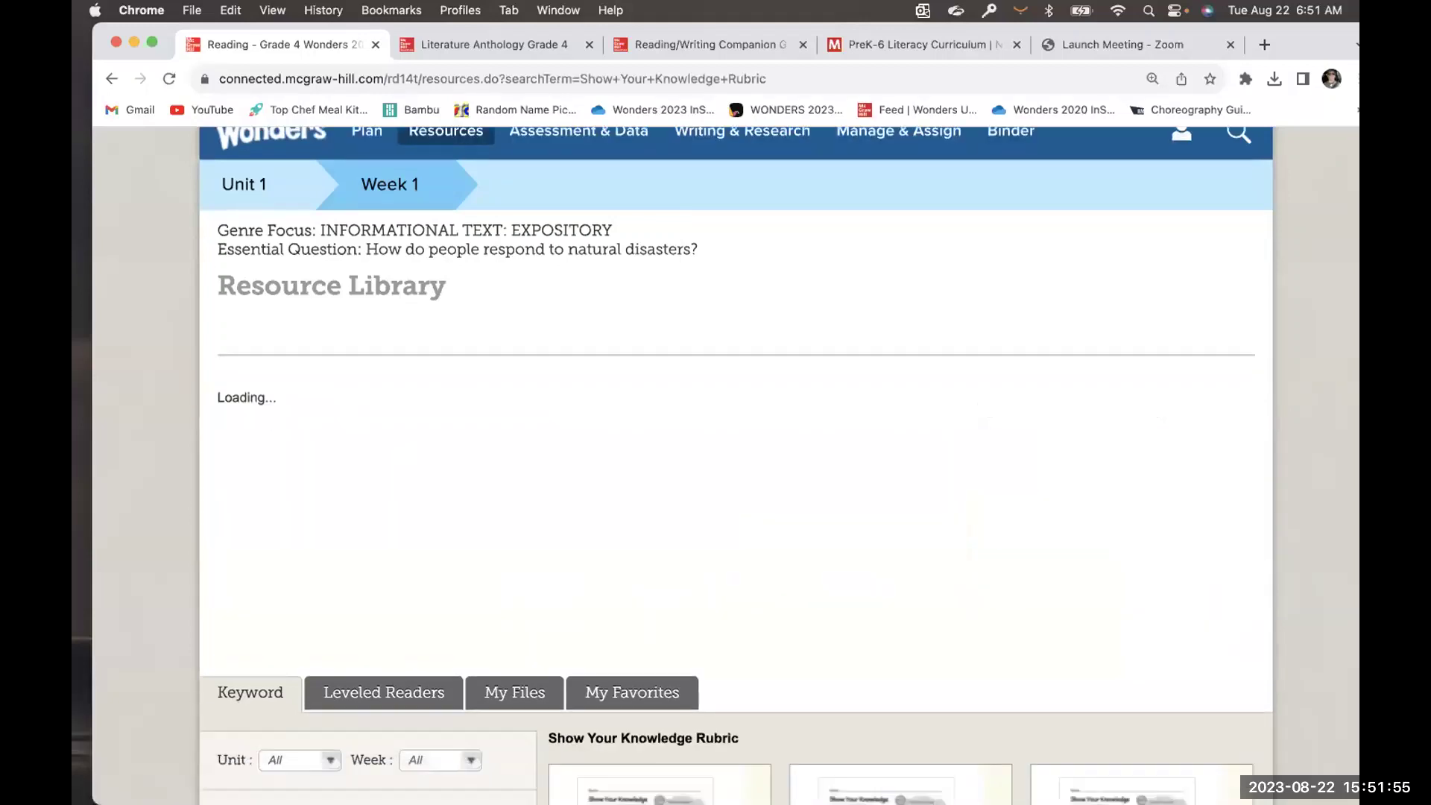
{"action": "scroll", "coordinate": [358, 186], "scroll_direction": "down", "scroll_amount": 8}
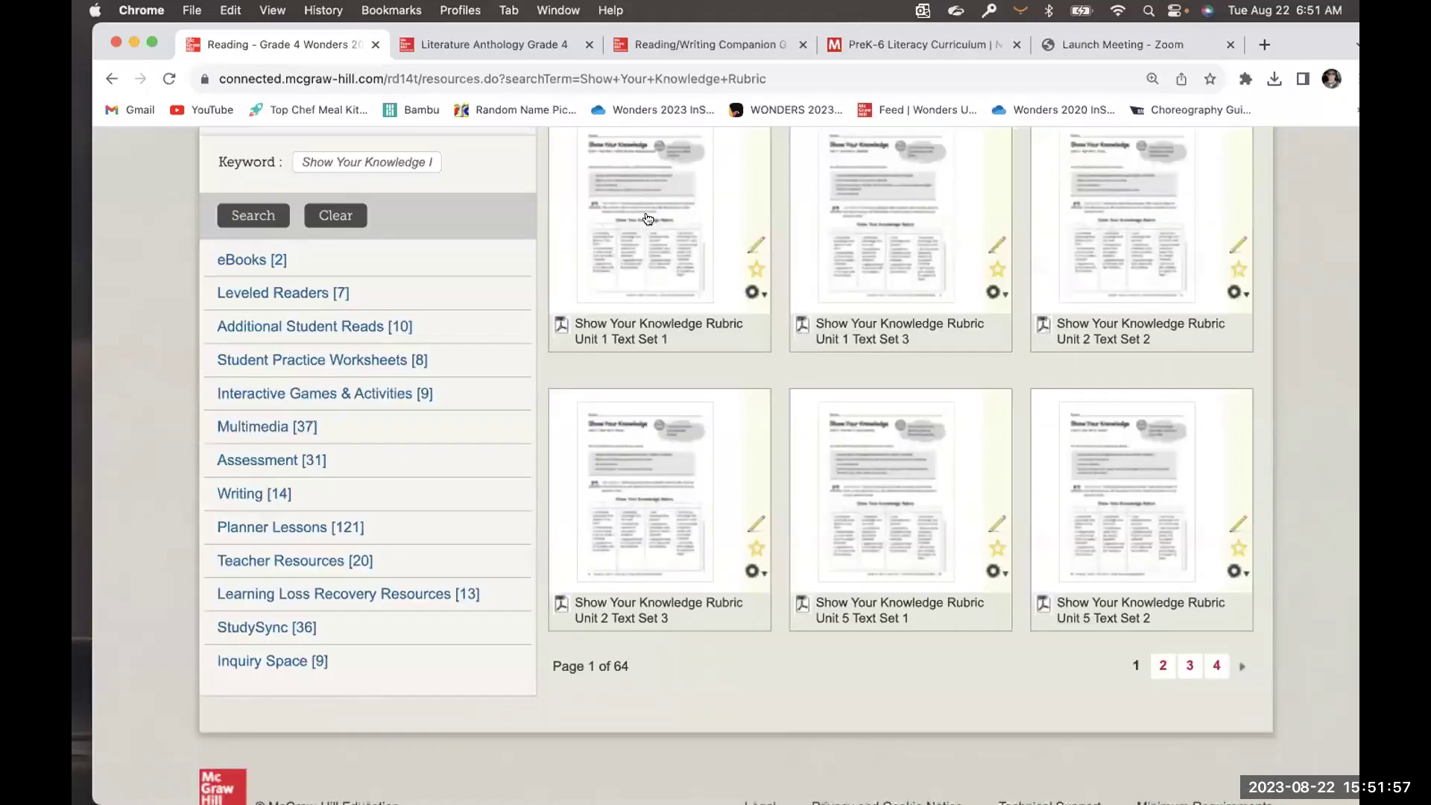
{"action": "scroll", "coordinate": [647, 218], "scroll_direction": "up", "scroll_amount": 1}
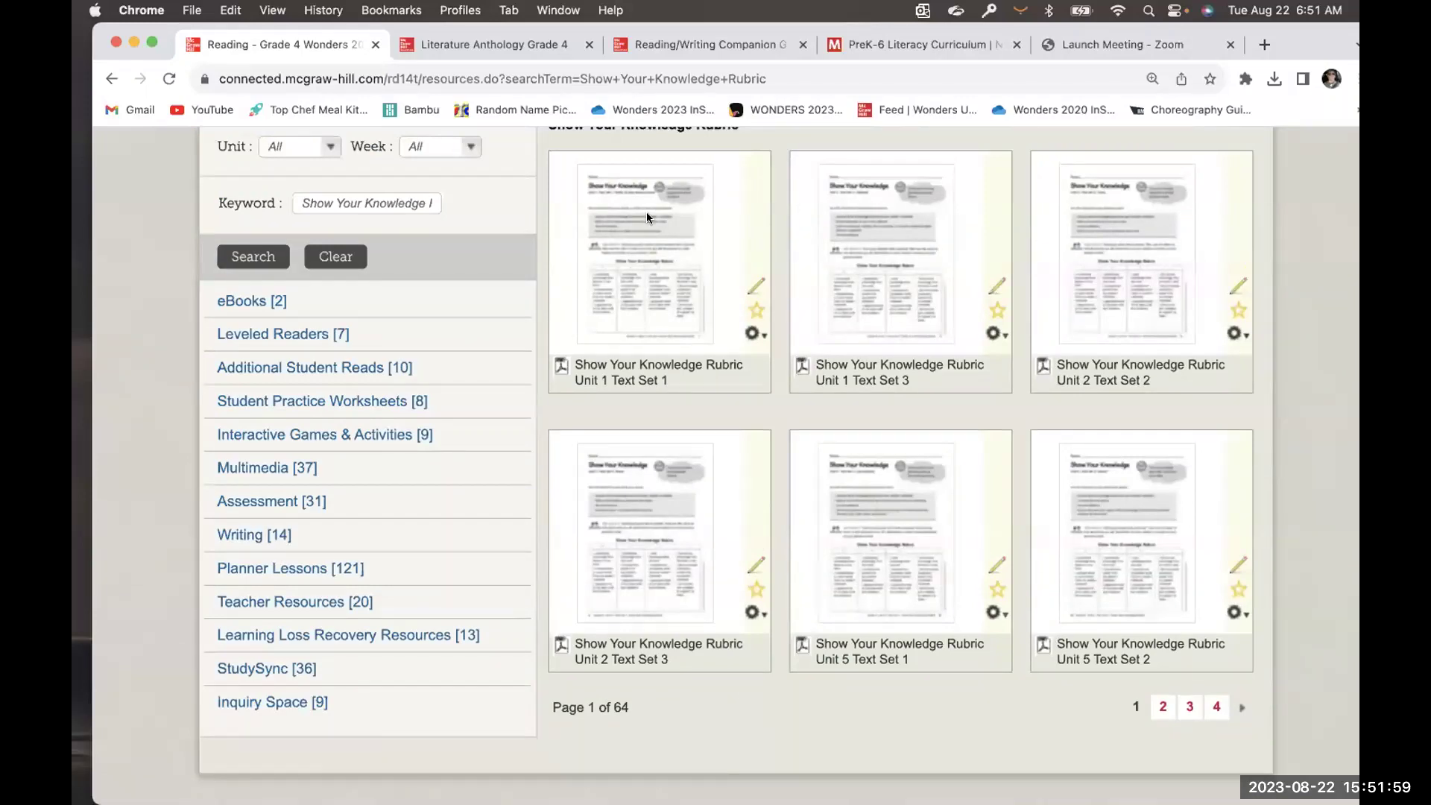
{"action": "left_click", "coordinate": [646, 217]}
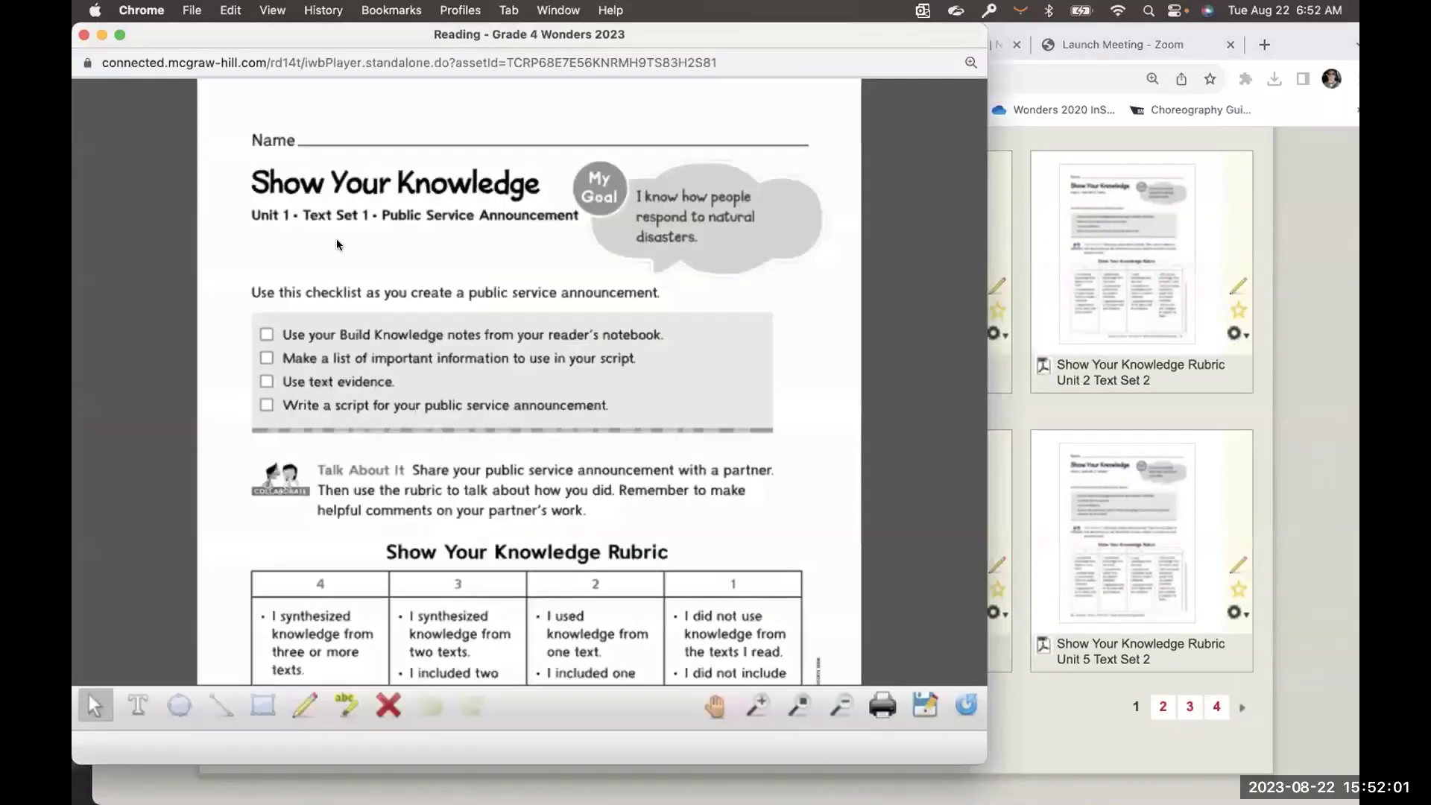
Show the Unit 1 Text Set 1 rubric full screen, enlarge it, and examine its checklist and four-level scoring table
{"action": "left_click", "coordinate": [119, 34]}
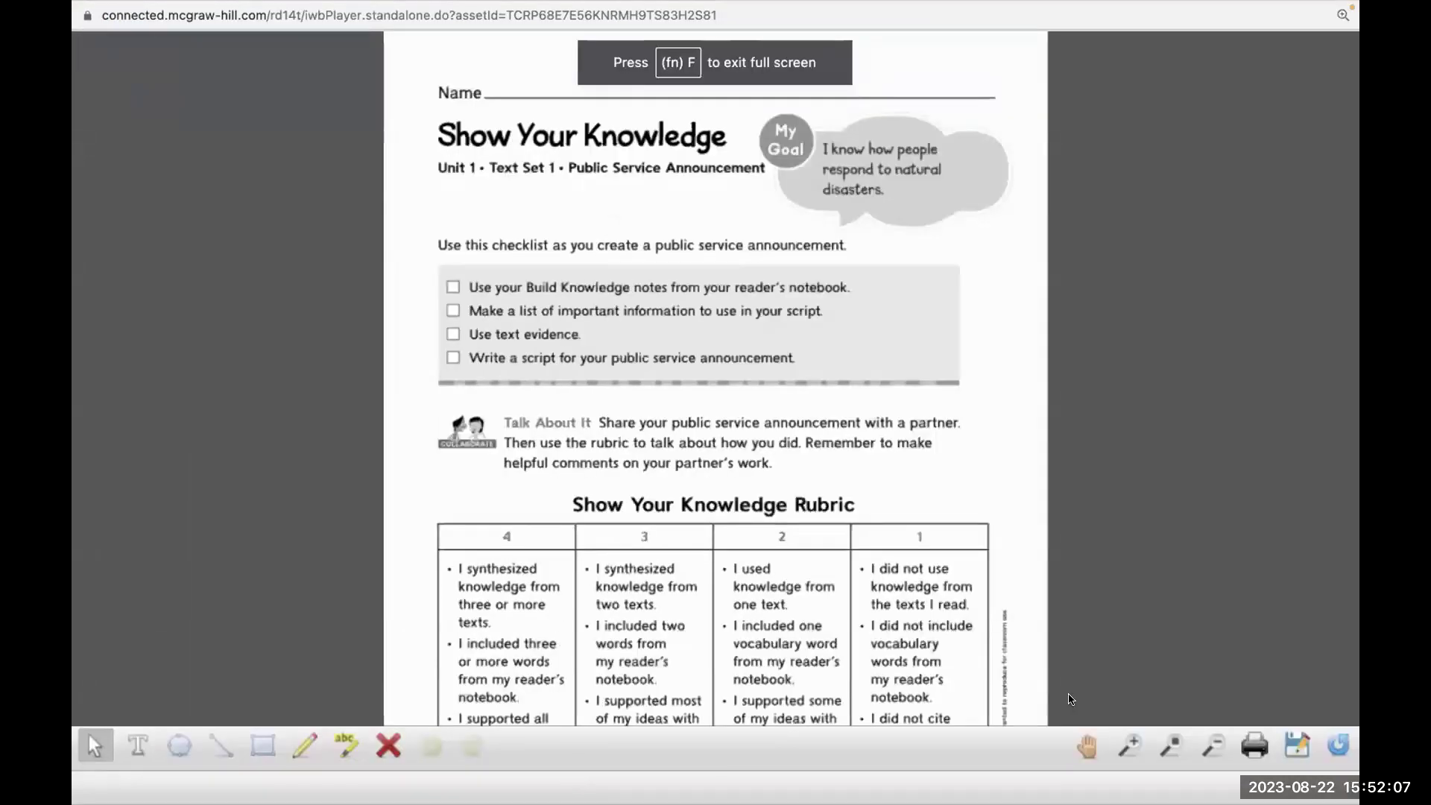
{"action": "left_click", "coordinate": [1133, 743]}
{"action": "left_click", "coordinate": [1201, 742]}
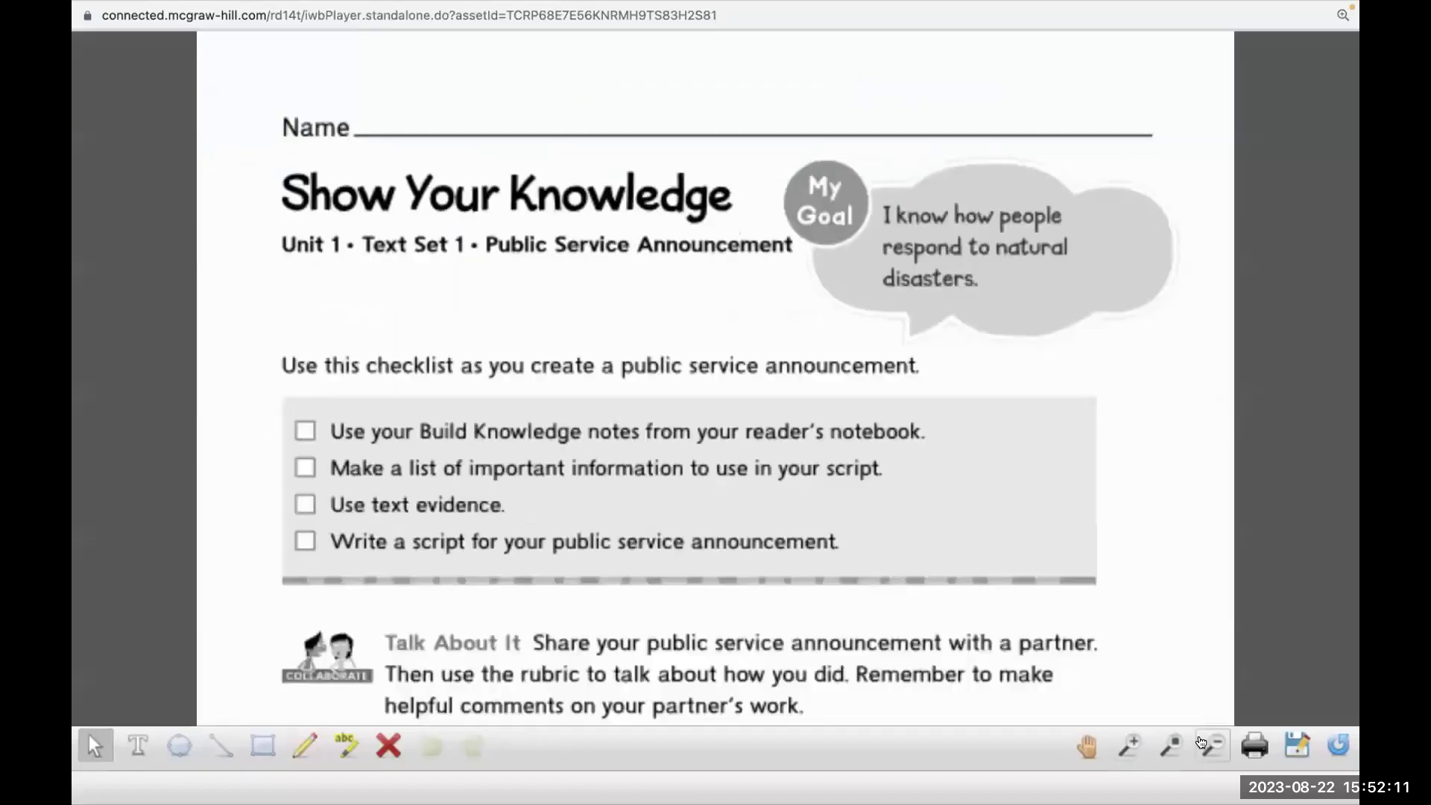
{"action": "left_click", "coordinate": [1086, 745]}
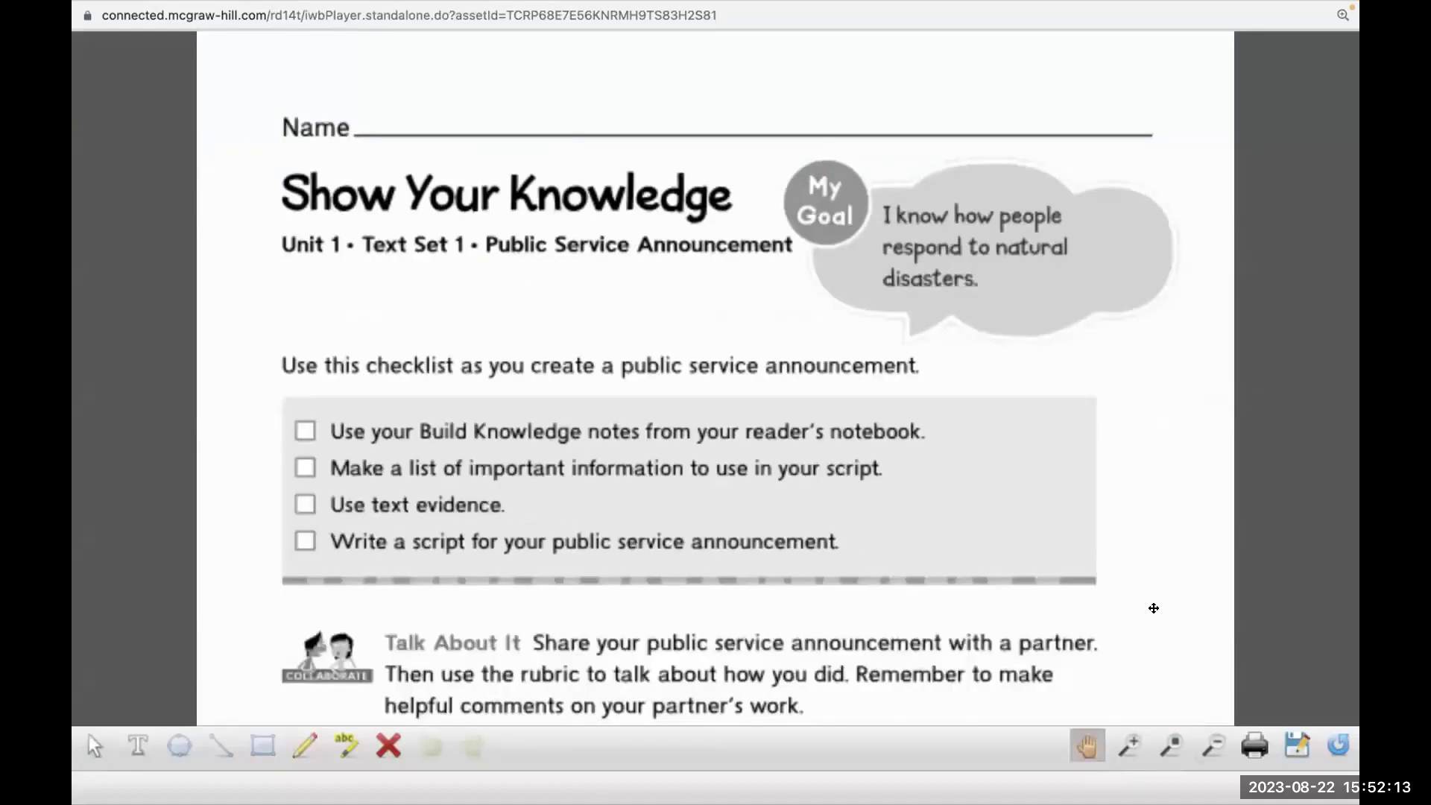
{"action": "scroll", "coordinate": [1131, 416], "scroll_direction": "down", "scroll_amount": 2}
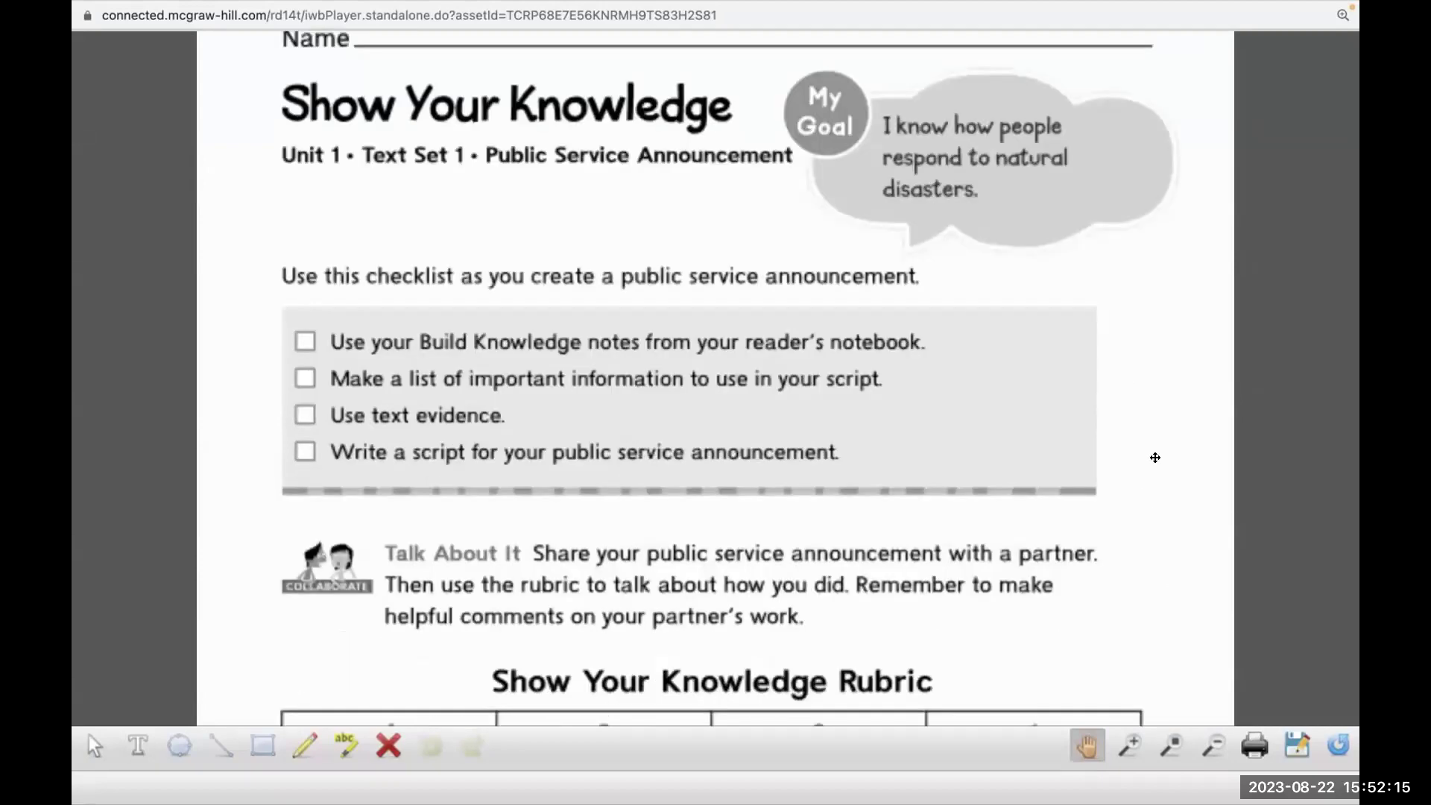
{"action": "scroll", "coordinate": [1155, 451], "scroll_direction": "down", "scroll_amount": 3}
{"action": "scroll", "coordinate": [1126, 224], "scroll_direction": "down", "scroll_amount": 4}
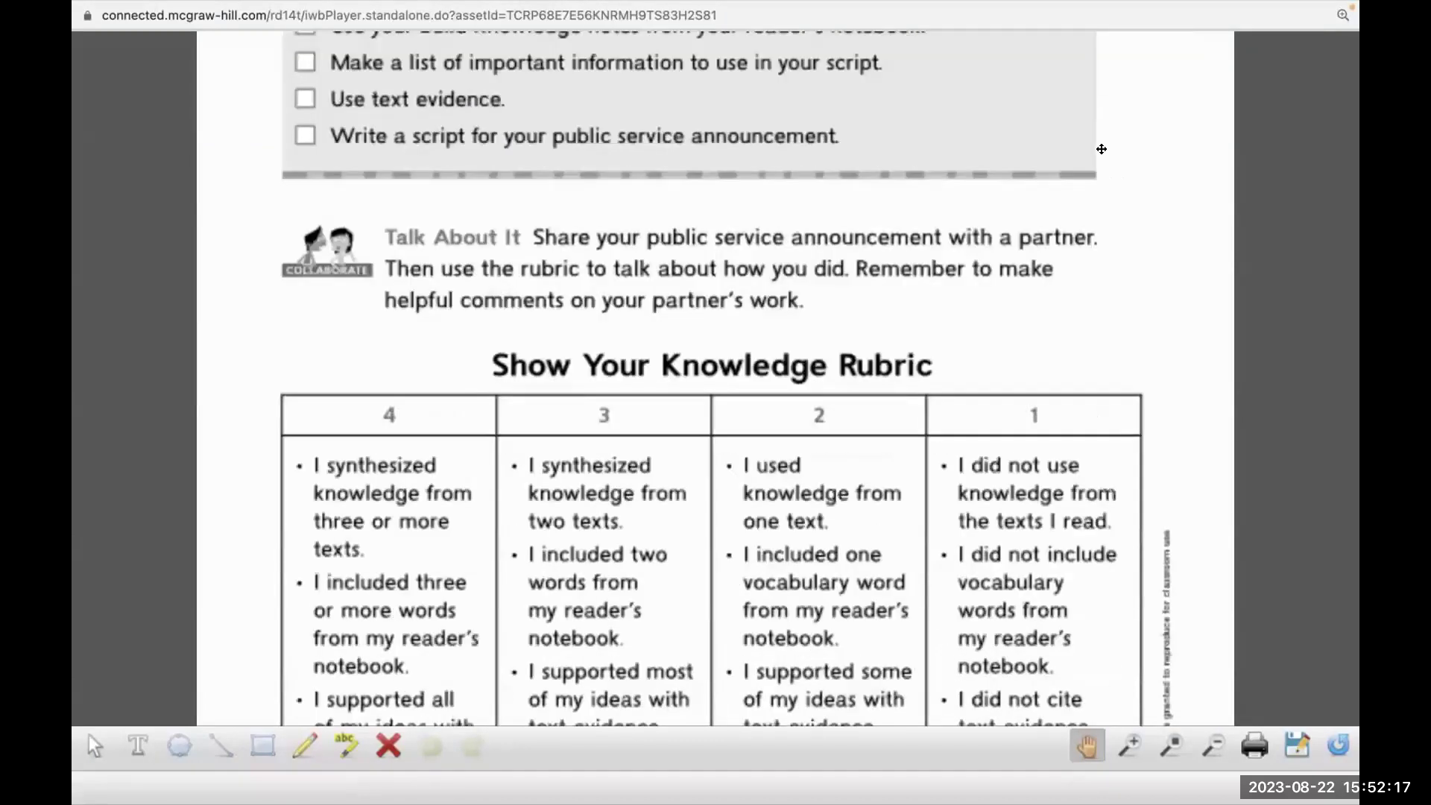
{"action": "scroll", "coordinate": [1101, 150], "scroll_direction": "down", "scroll_amount": 3}
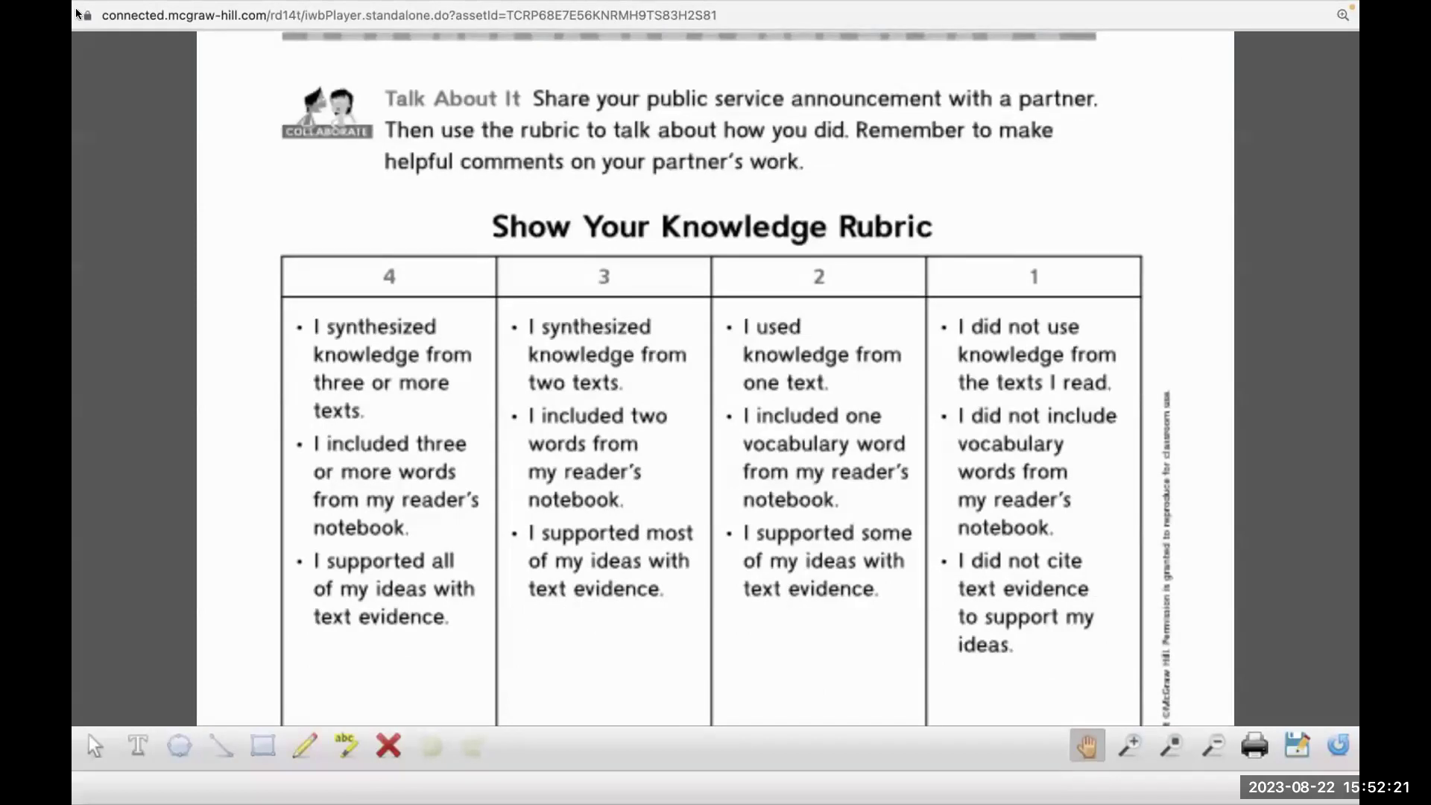
Close the rubric and advance the Reading/Writing Companion to the Text Set 2 opener on pages 34–35
{"action": "mouse_move", "coordinate": [78, 14]}
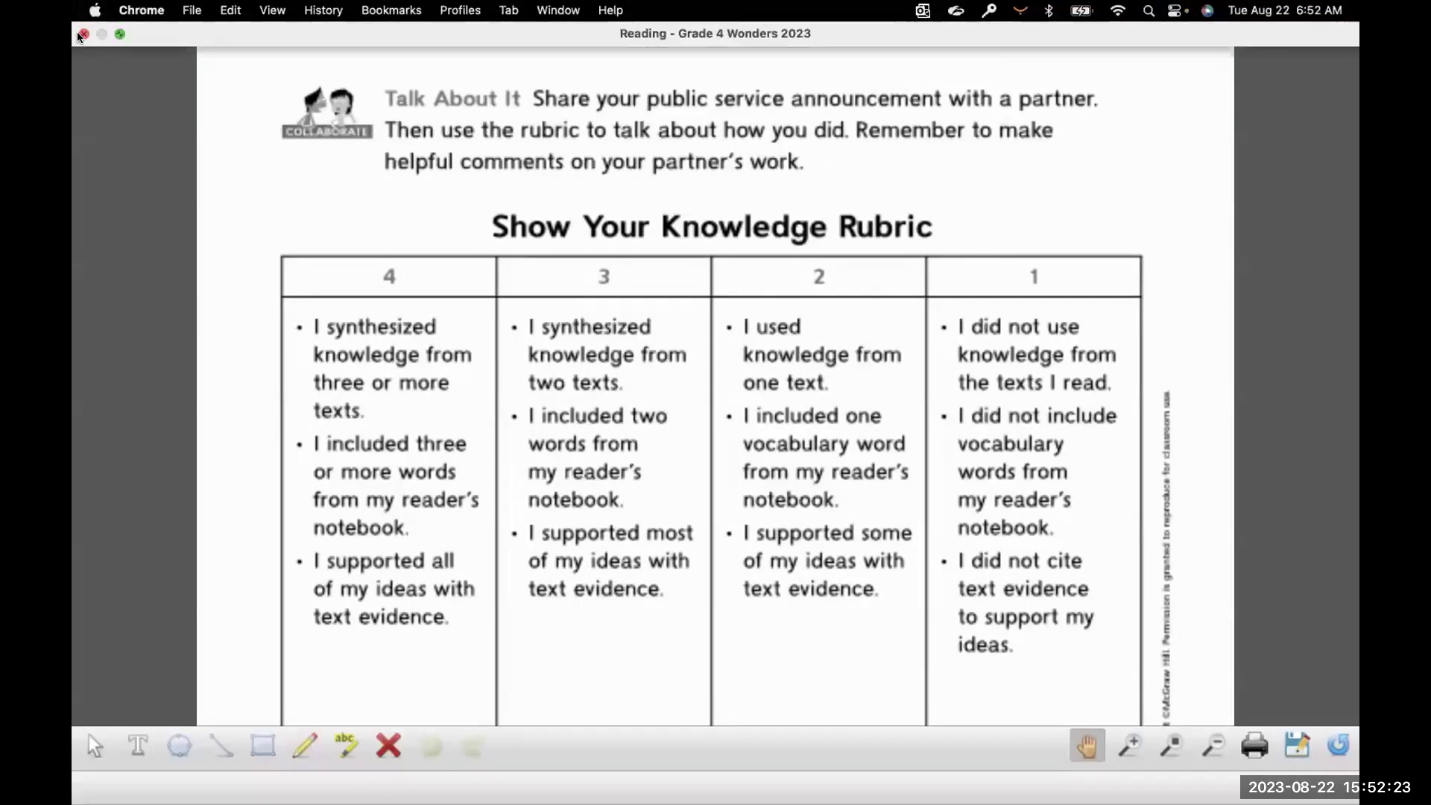
{"action": "left_click", "coordinate": [80, 34]}
{"action": "scroll", "coordinate": [345, 228], "scroll_direction": "up", "scroll_amount": 10}
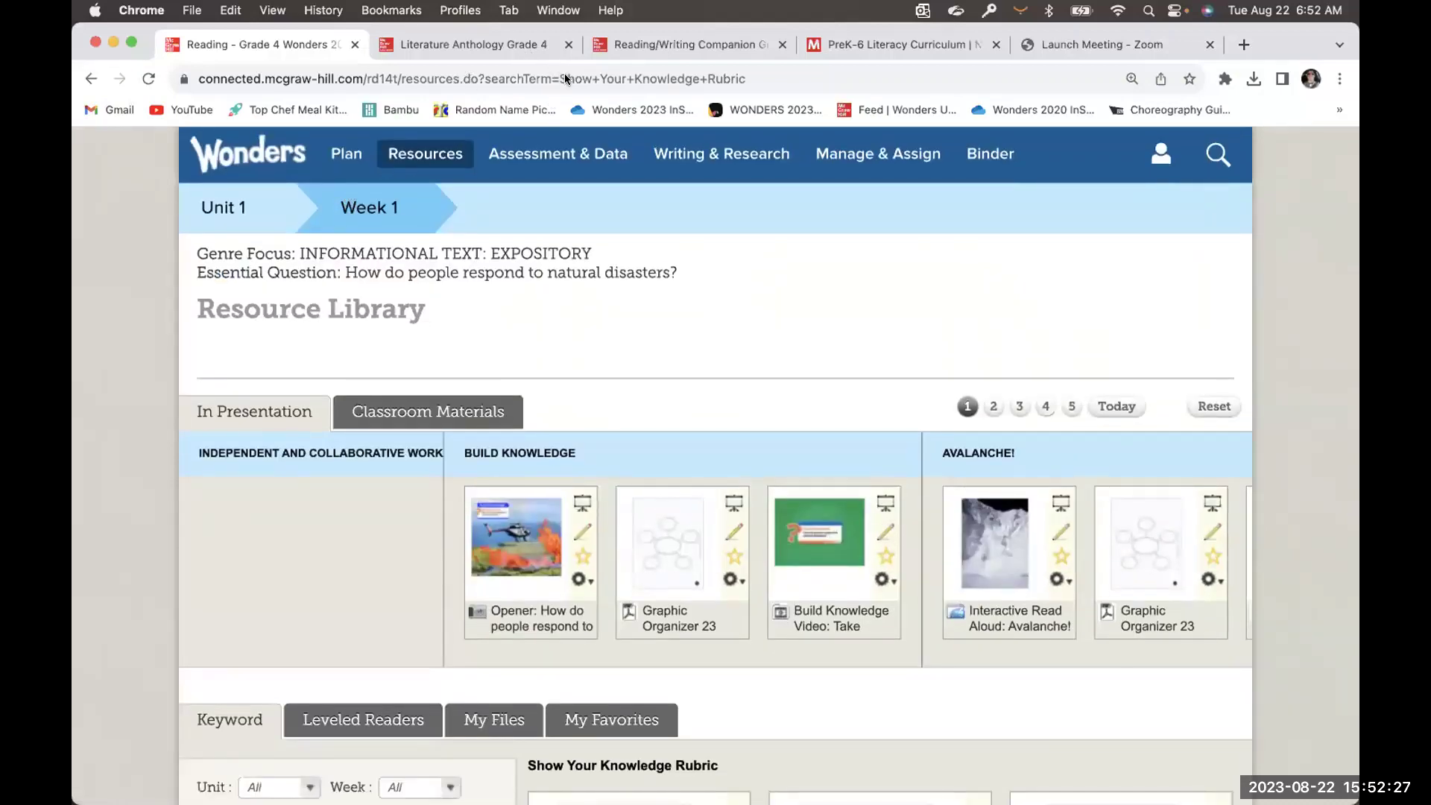
{"action": "left_click", "coordinate": [677, 43]}
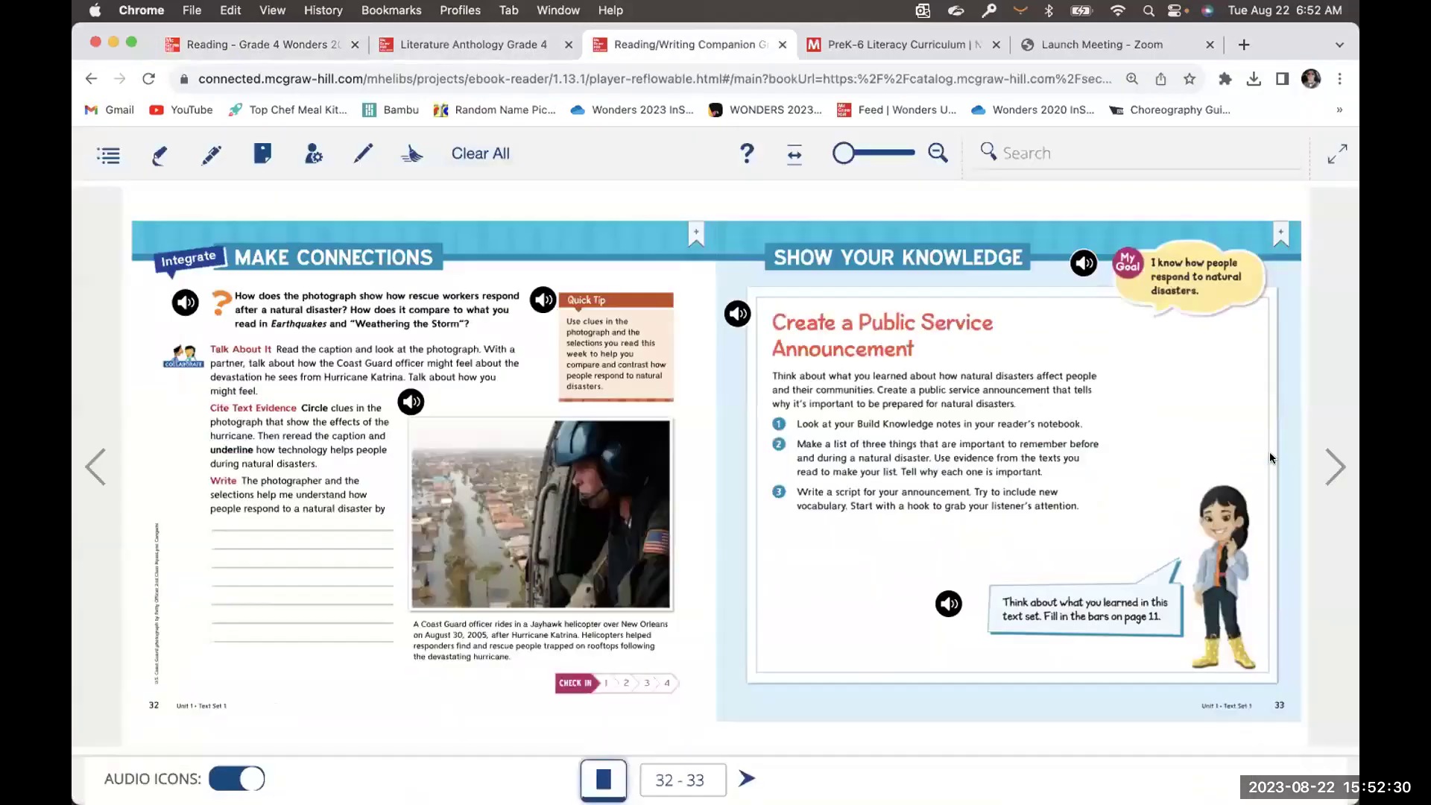
{"action": "left_click", "coordinate": [1331, 468]}
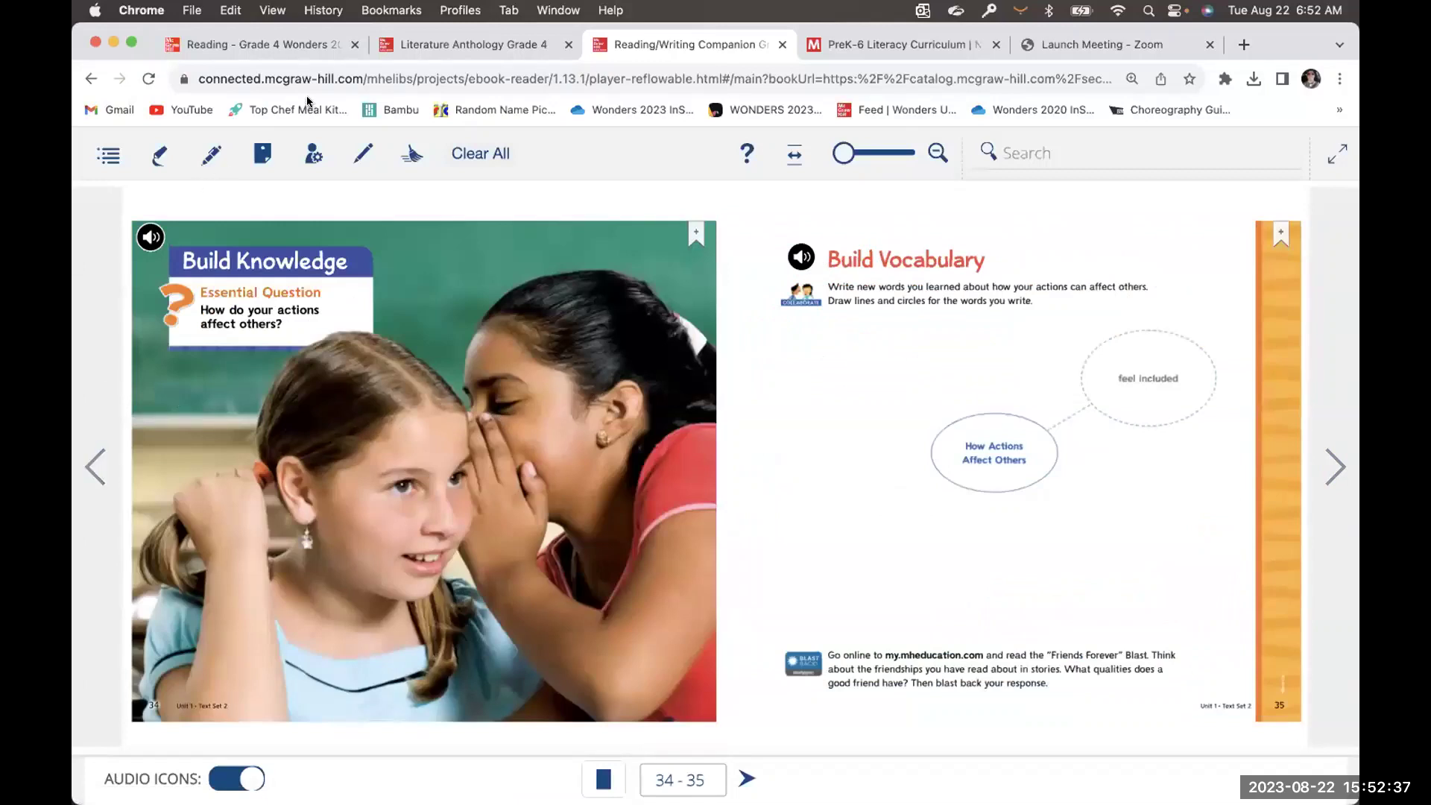
Return to the Resource Library and filter the Show Your Knowledge Rubric search results to the Assessment category
{"action": "left_click", "coordinate": [319, 50]}
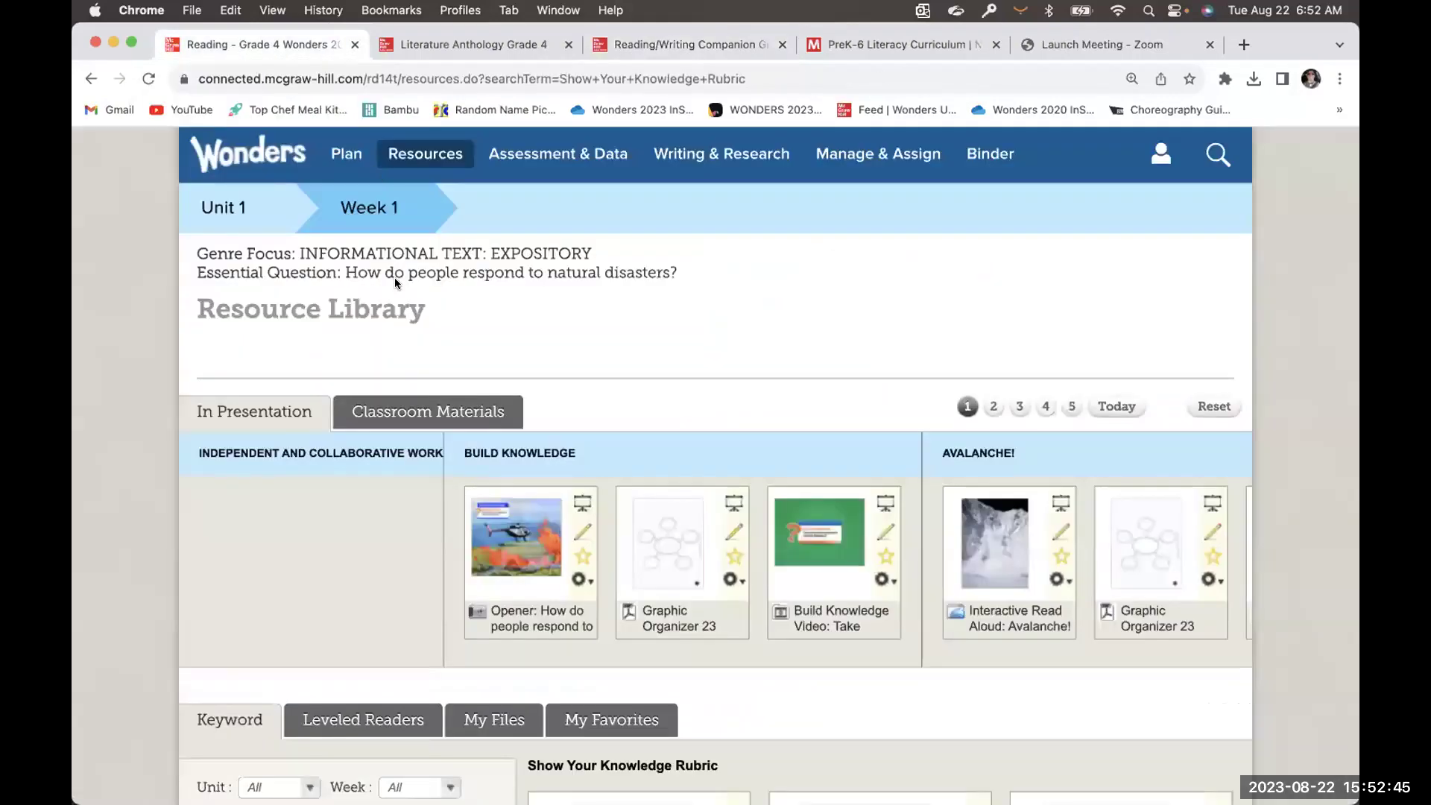
{"action": "scroll", "coordinate": [395, 278], "scroll_direction": "down", "scroll_amount": 3}
{"action": "scroll", "coordinate": [395, 283], "scroll_direction": "down", "scroll_amount": 3}
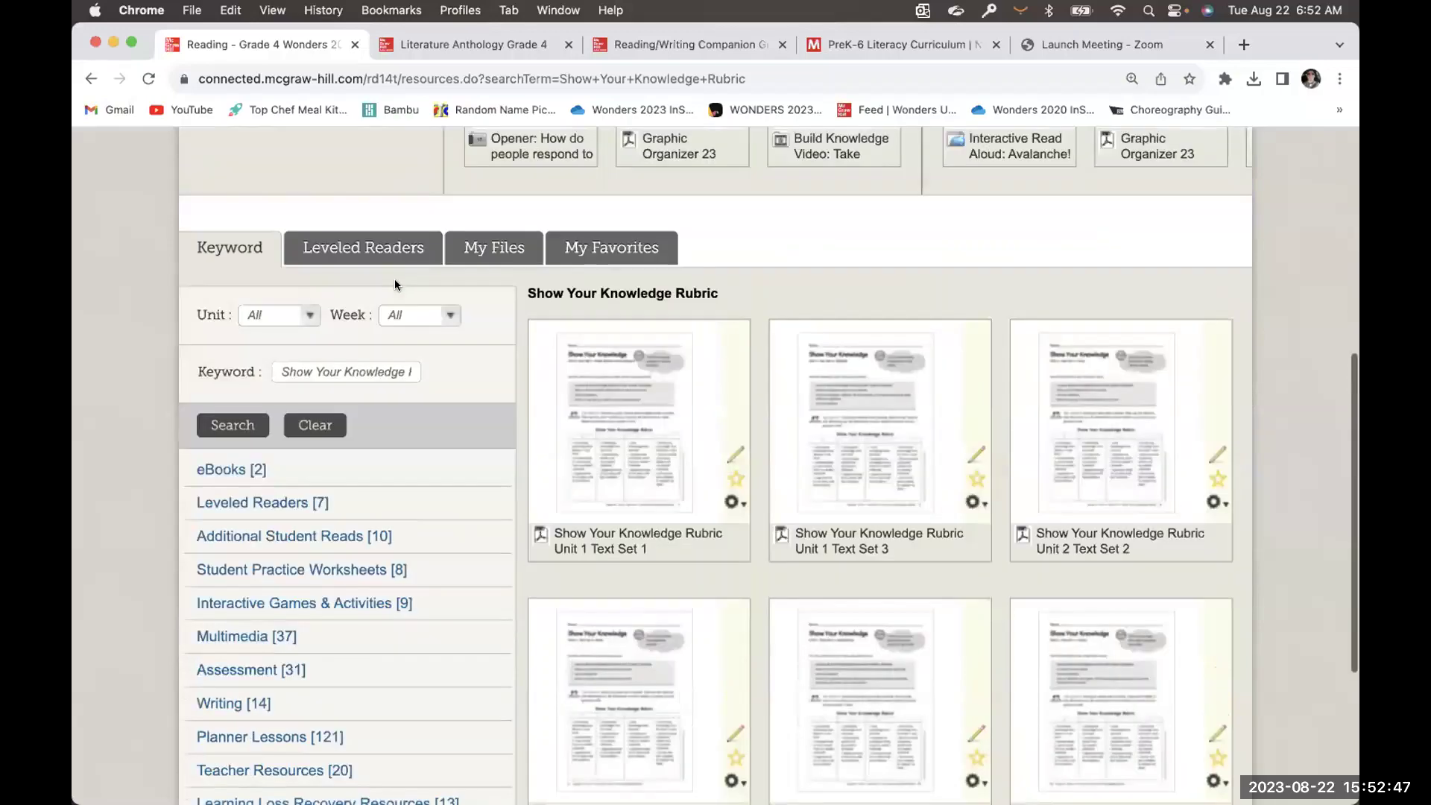
{"action": "scroll", "coordinate": [211, 429], "scroll_direction": "down", "scroll_amount": 3}
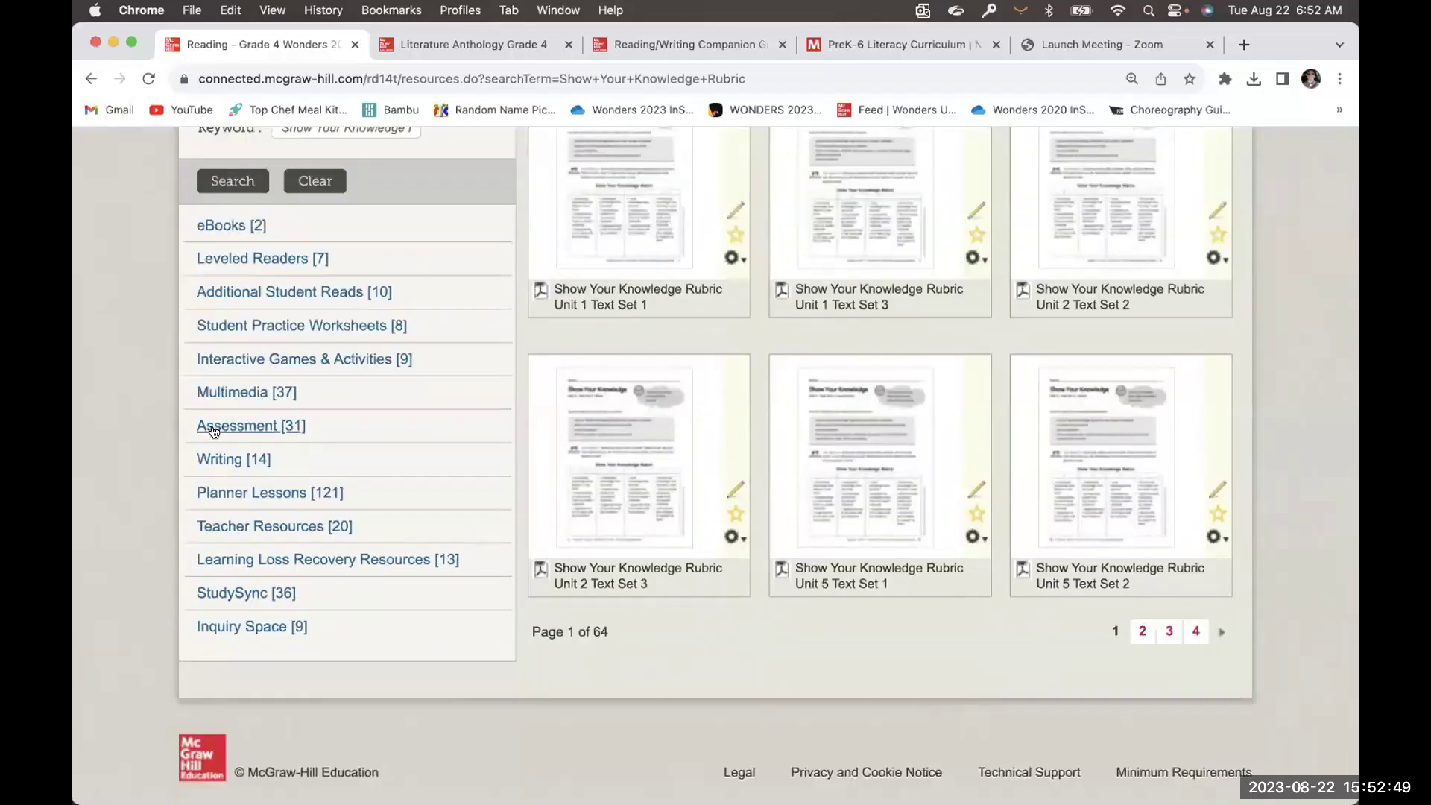
{"action": "left_click", "coordinate": [211, 426]}
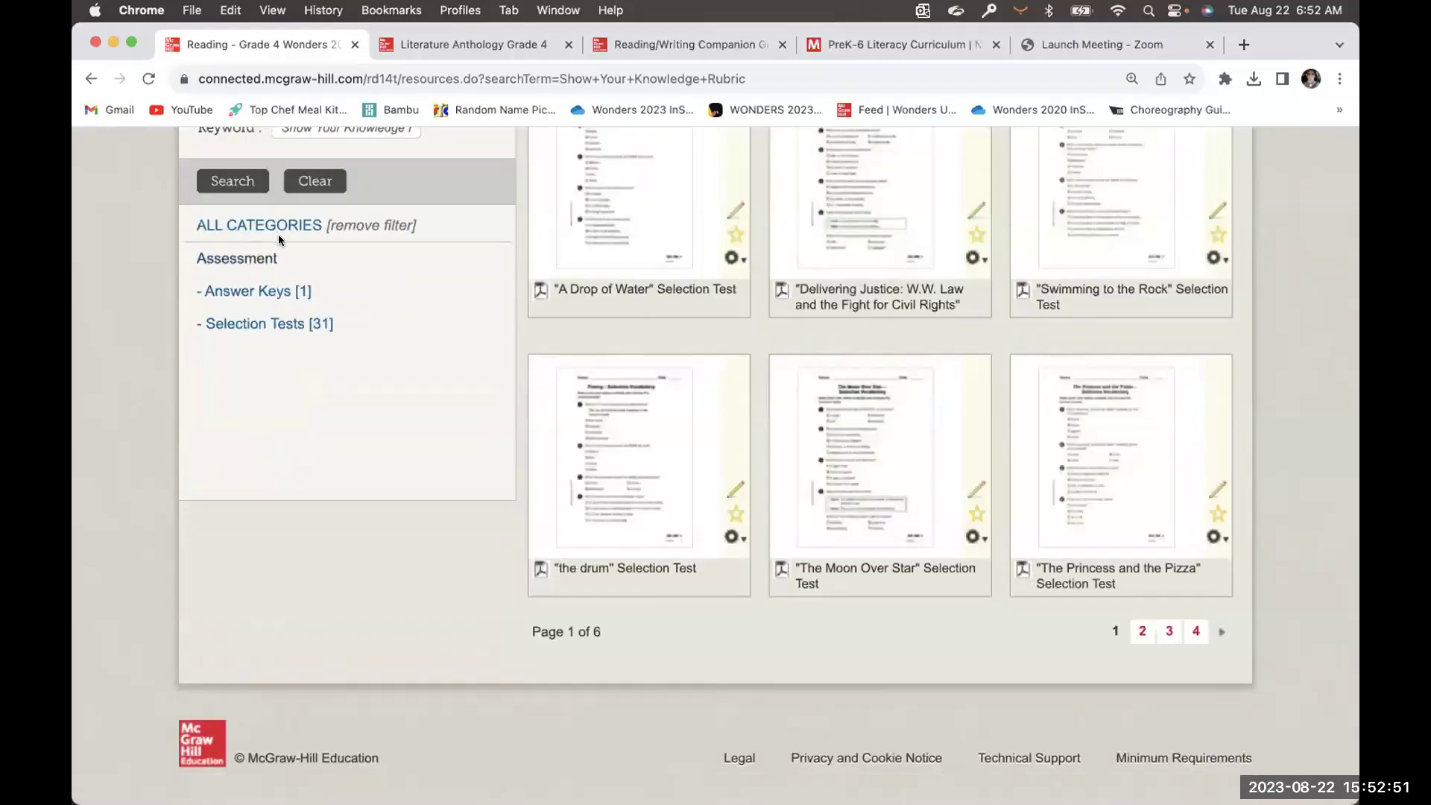
Open the Online Assessment Center for Grade 4 Wonders
{"action": "scroll", "coordinate": [332, 266], "scroll_direction": "up", "scroll_amount": 3}
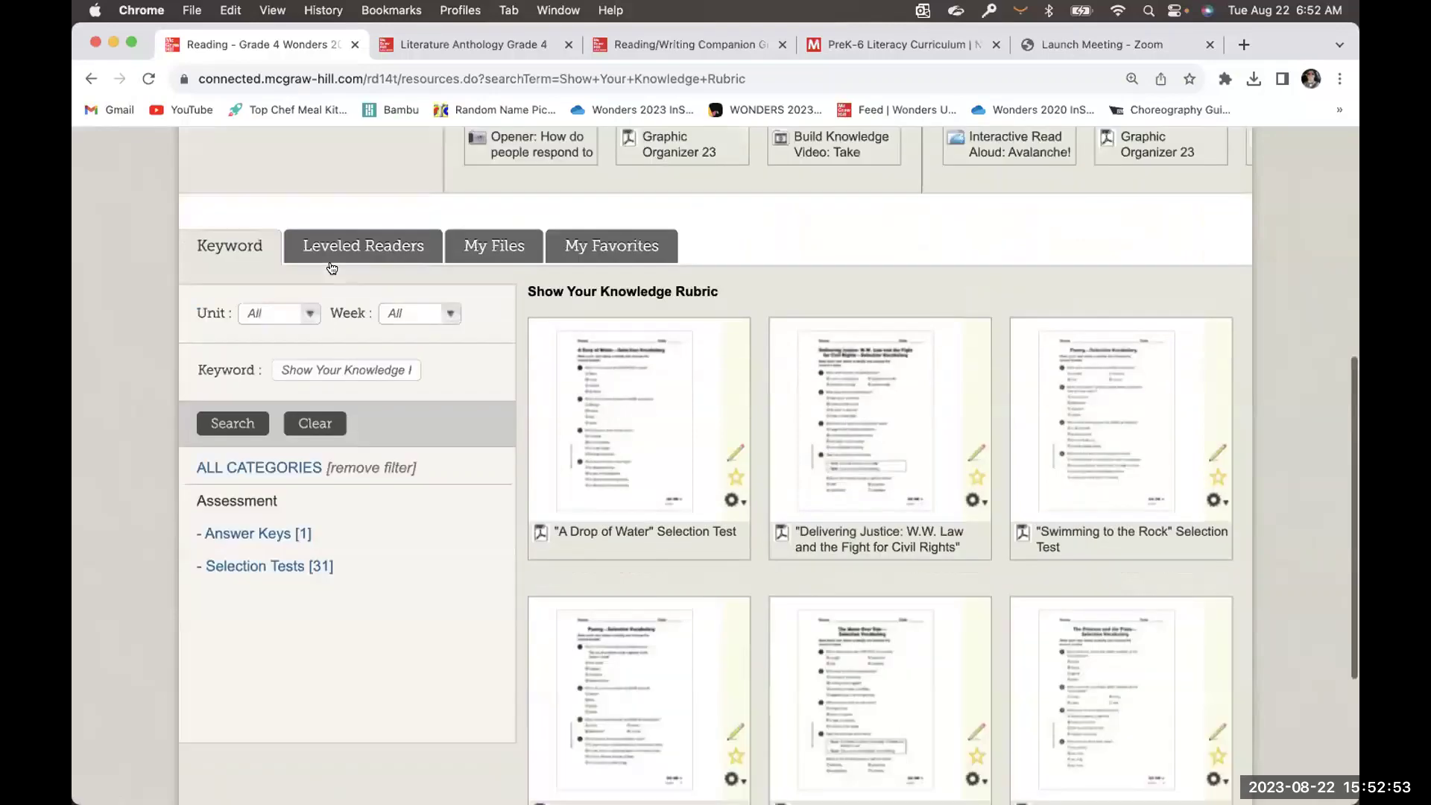
{"action": "scroll", "coordinate": [332, 266], "scroll_direction": "up", "scroll_amount": 5}
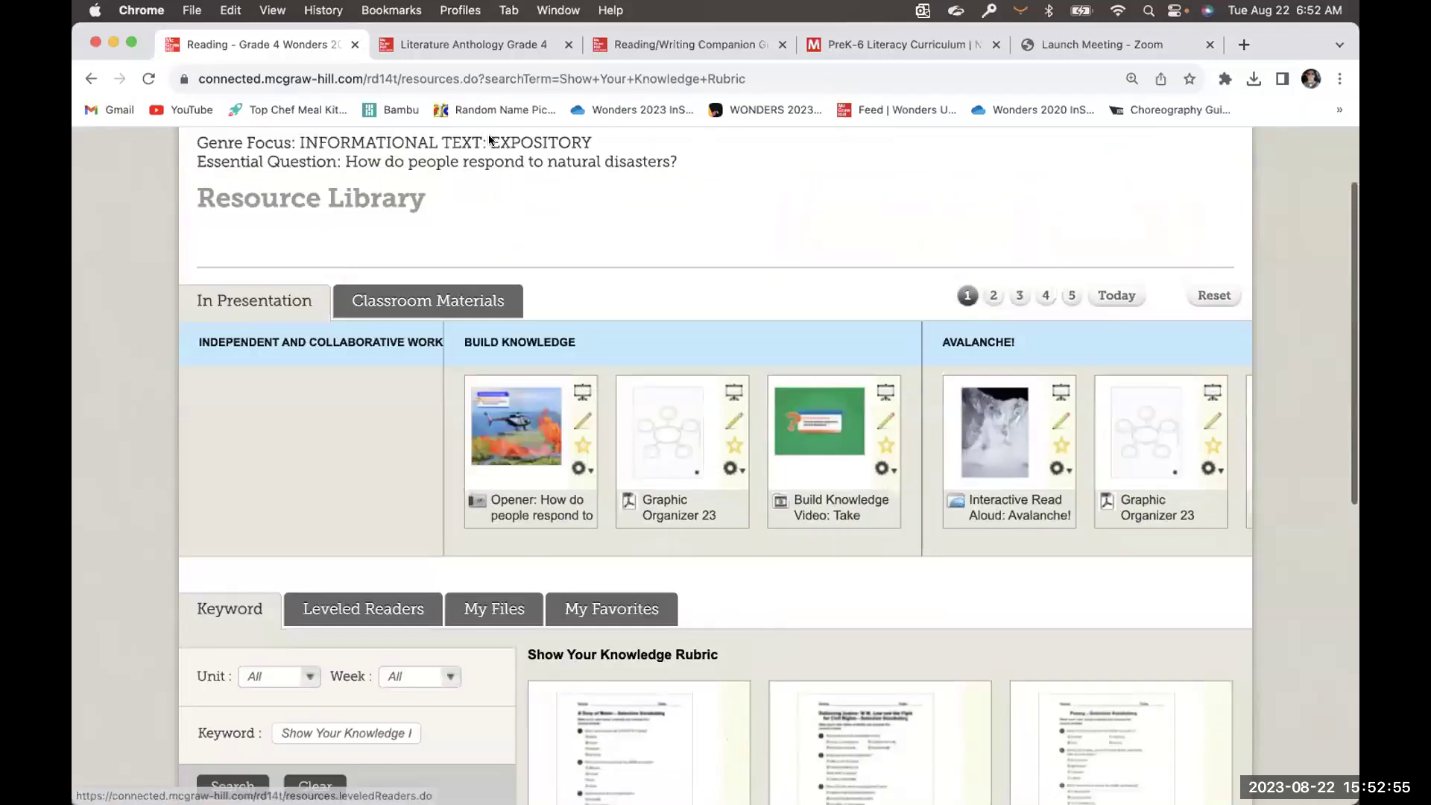
{"action": "scroll", "coordinate": [500, 149], "scroll_direction": "up", "scroll_amount": 2}
{"action": "left_click", "coordinate": [510, 156]}
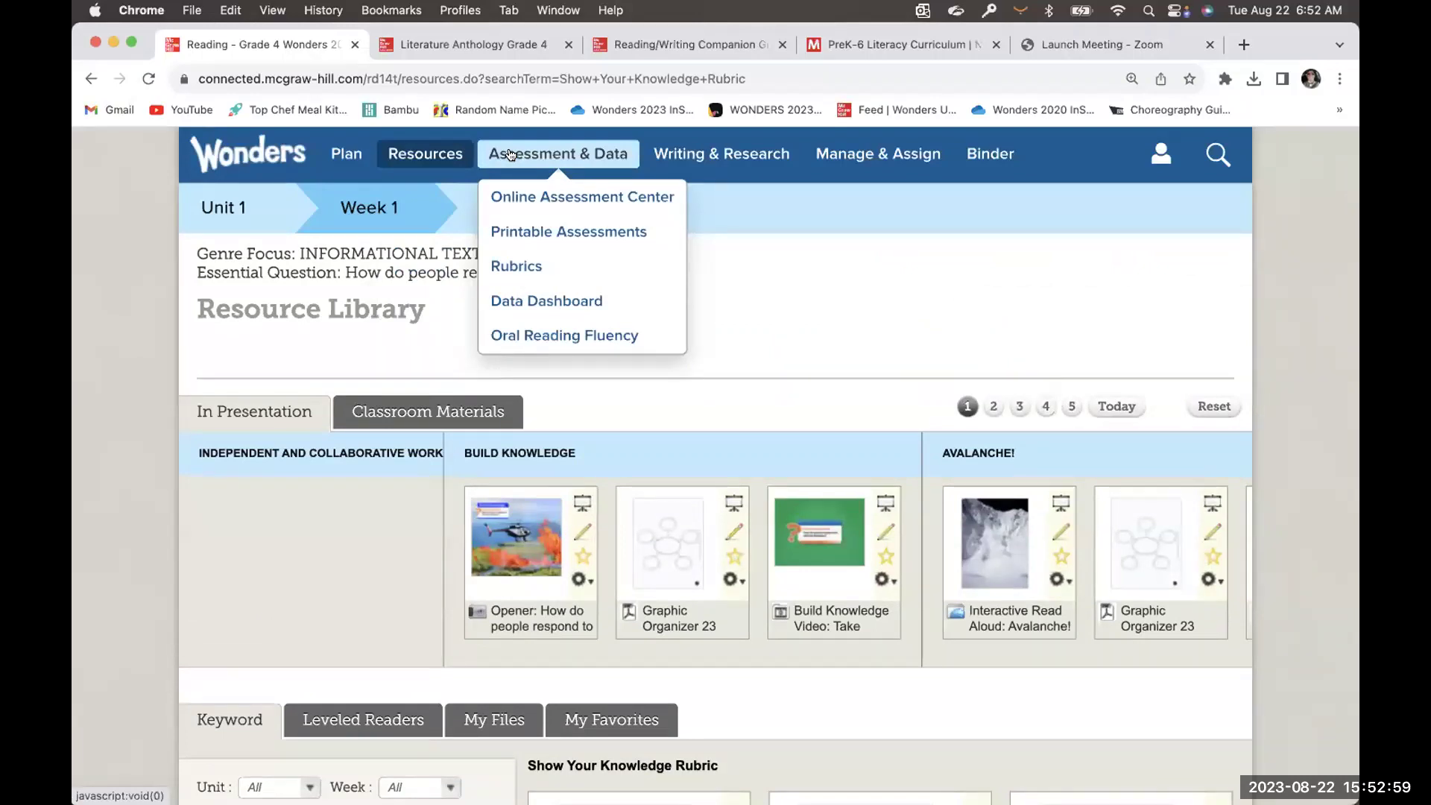
{"action": "left_click", "coordinate": [501, 199]}
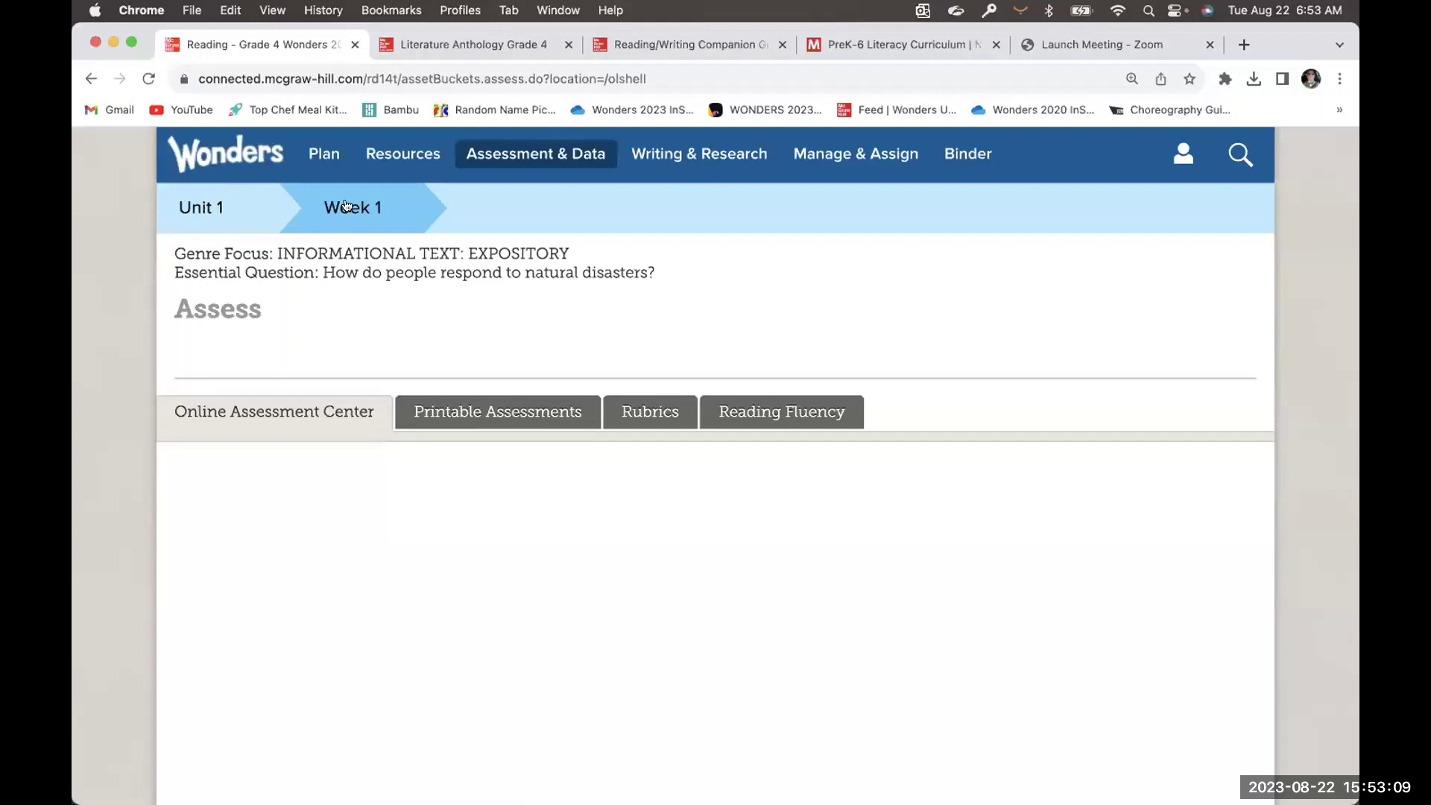
Open the "Wonders GR4_PMA_Selection Tests" collection in the assessments list
{"action": "scroll", "coordinate": [345, 203], "scroll_direction": "down", "scroll_amount": 1}
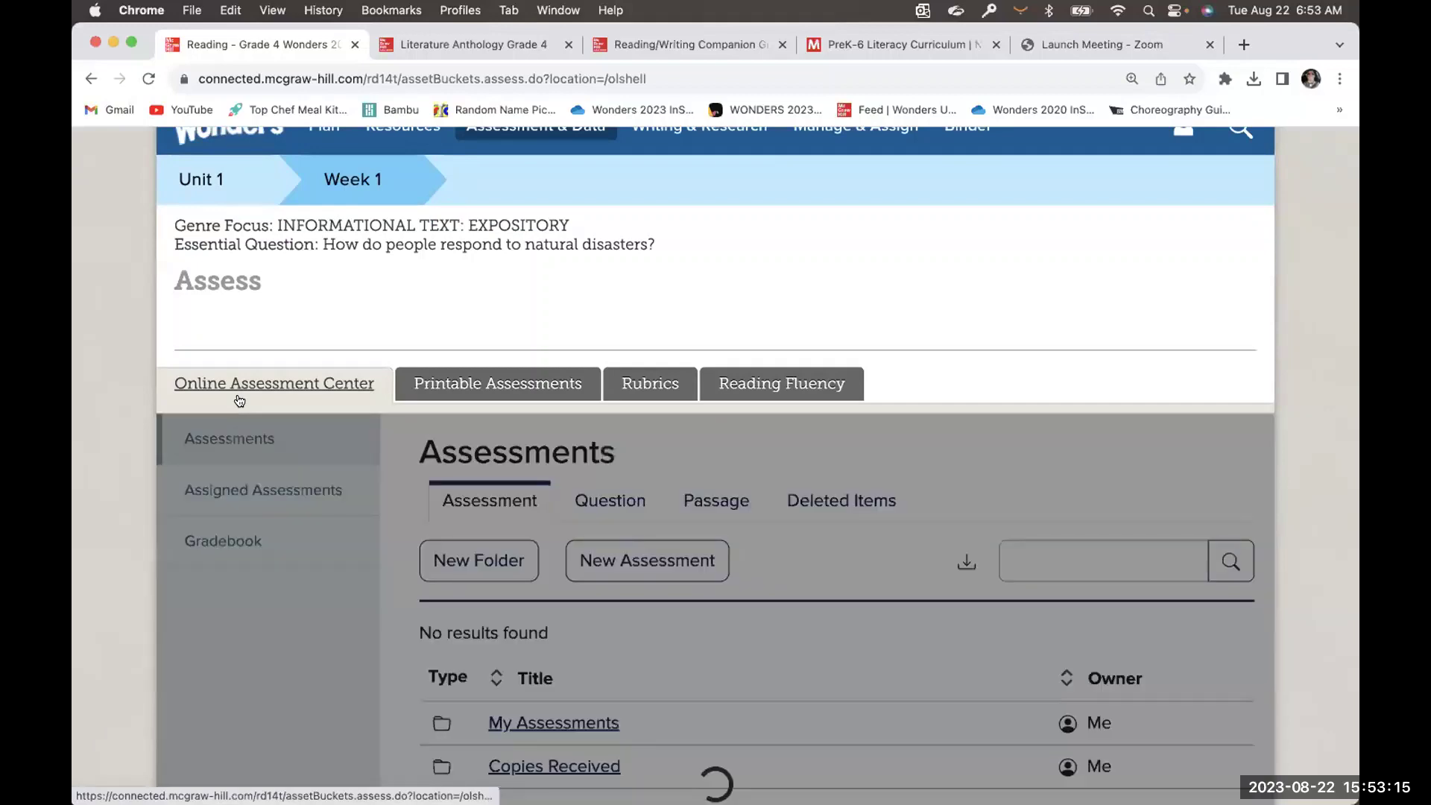
{"action": "scroll", "coordinate": [236, 399], "scroll_direction": "down", "scroll_amount": 4}
{"action": "scroll", "coordinate": [350, 600], "scroll_direction": "down", "scroll_amount": 2}
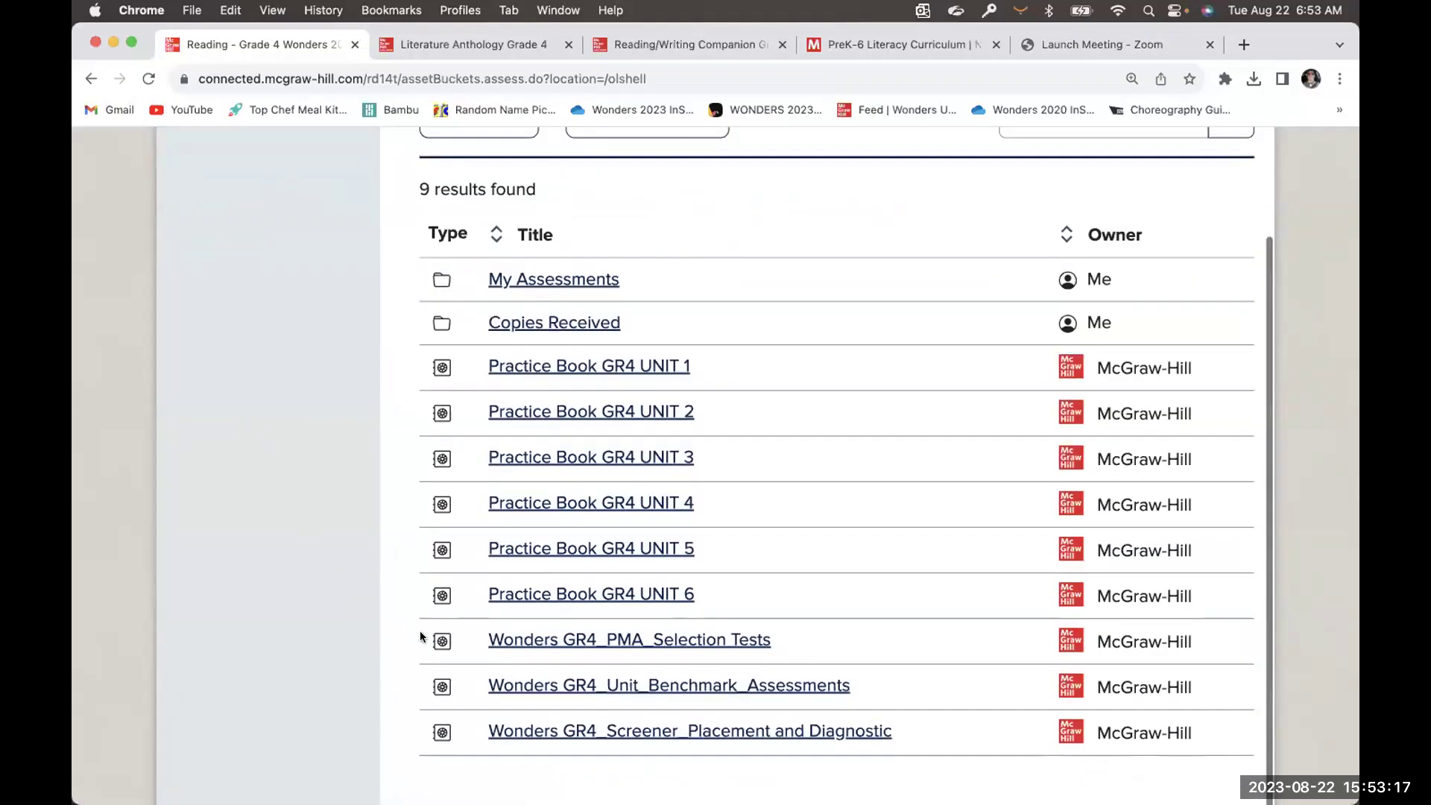
{"action": "left_click", "coordinate": [537, 645]}
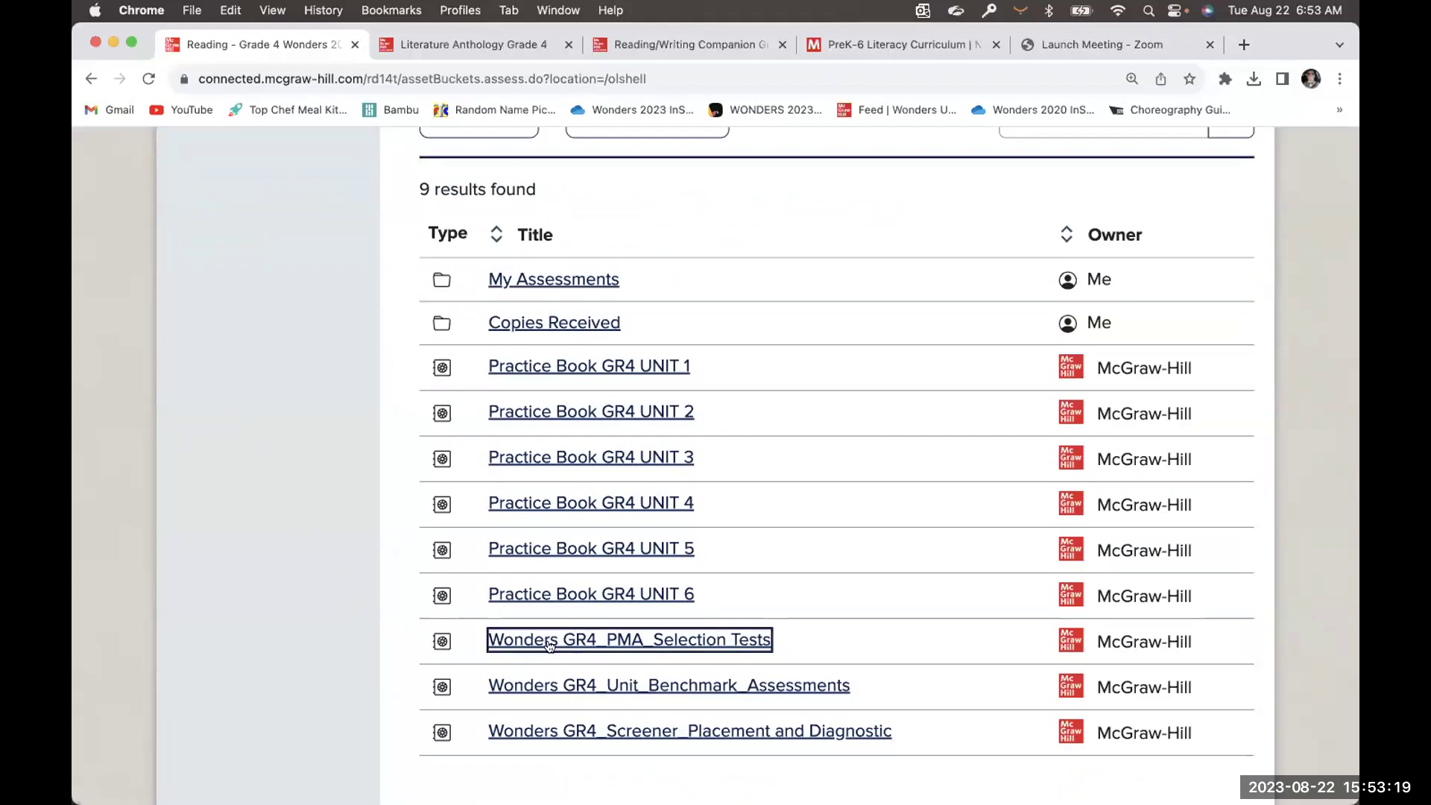
{"action": "left_click", "coordinate": [605, 640]}
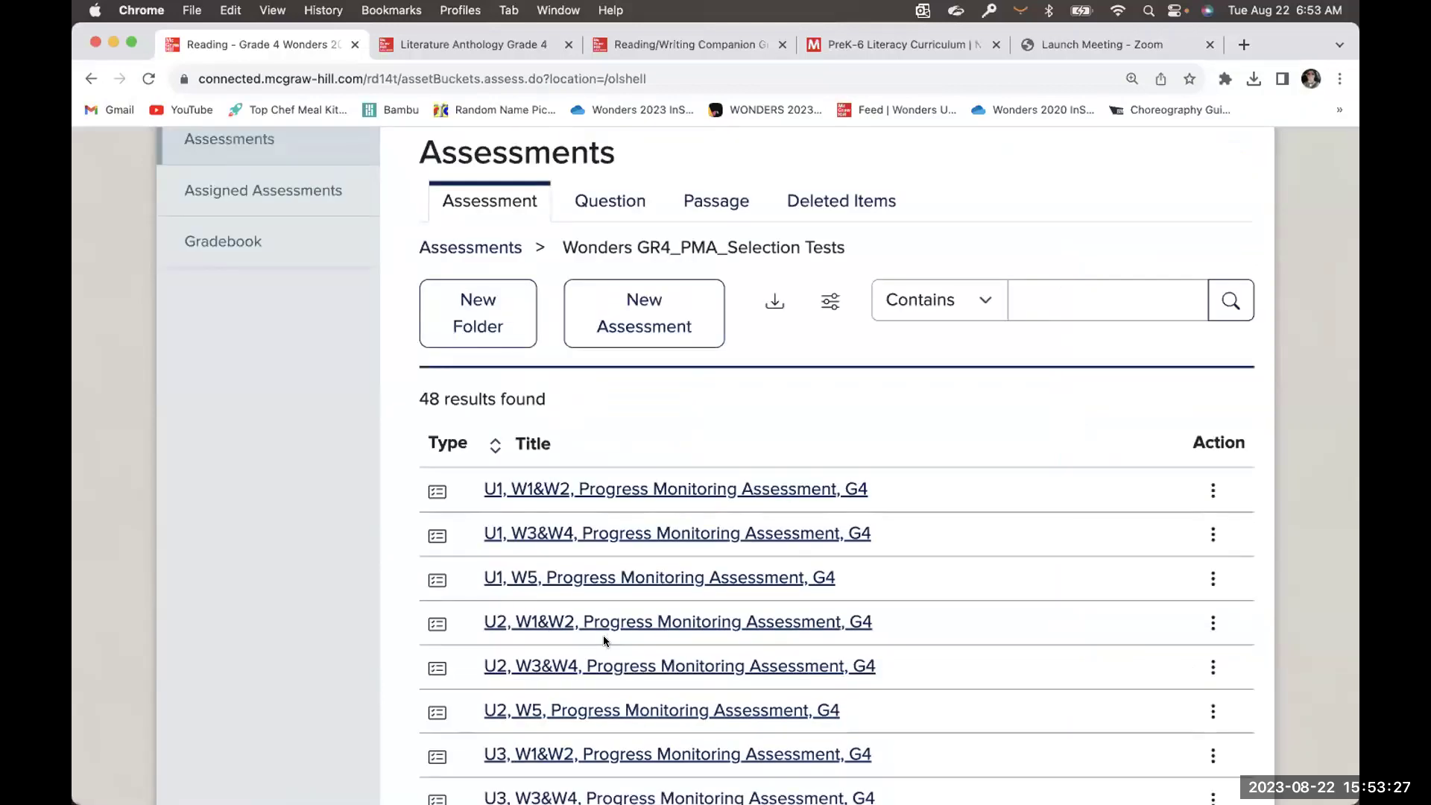
Open the student preview of "U1, W1&W2, Progress Monitoring Assessment, G4"
{"action": "scroll", "coordinate": [601, 639], "scroll_direction": "down", "scroll_amount": 2}
{"action": "scroll", "coordinate": [596, 487], "scroll_direction": "down", "scroll_amount": 2}
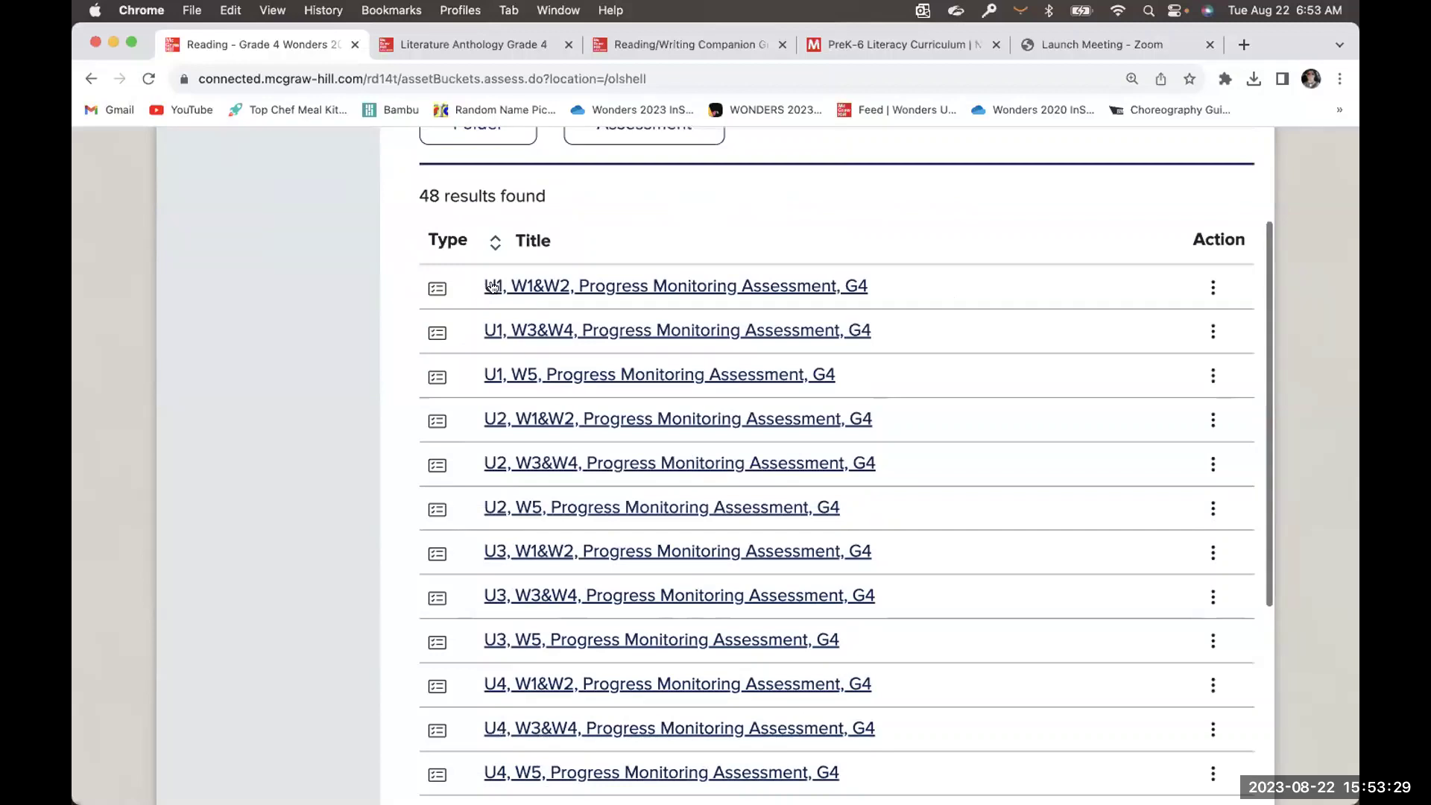
{"action": "left_click", "coordinate": [492, 289]}
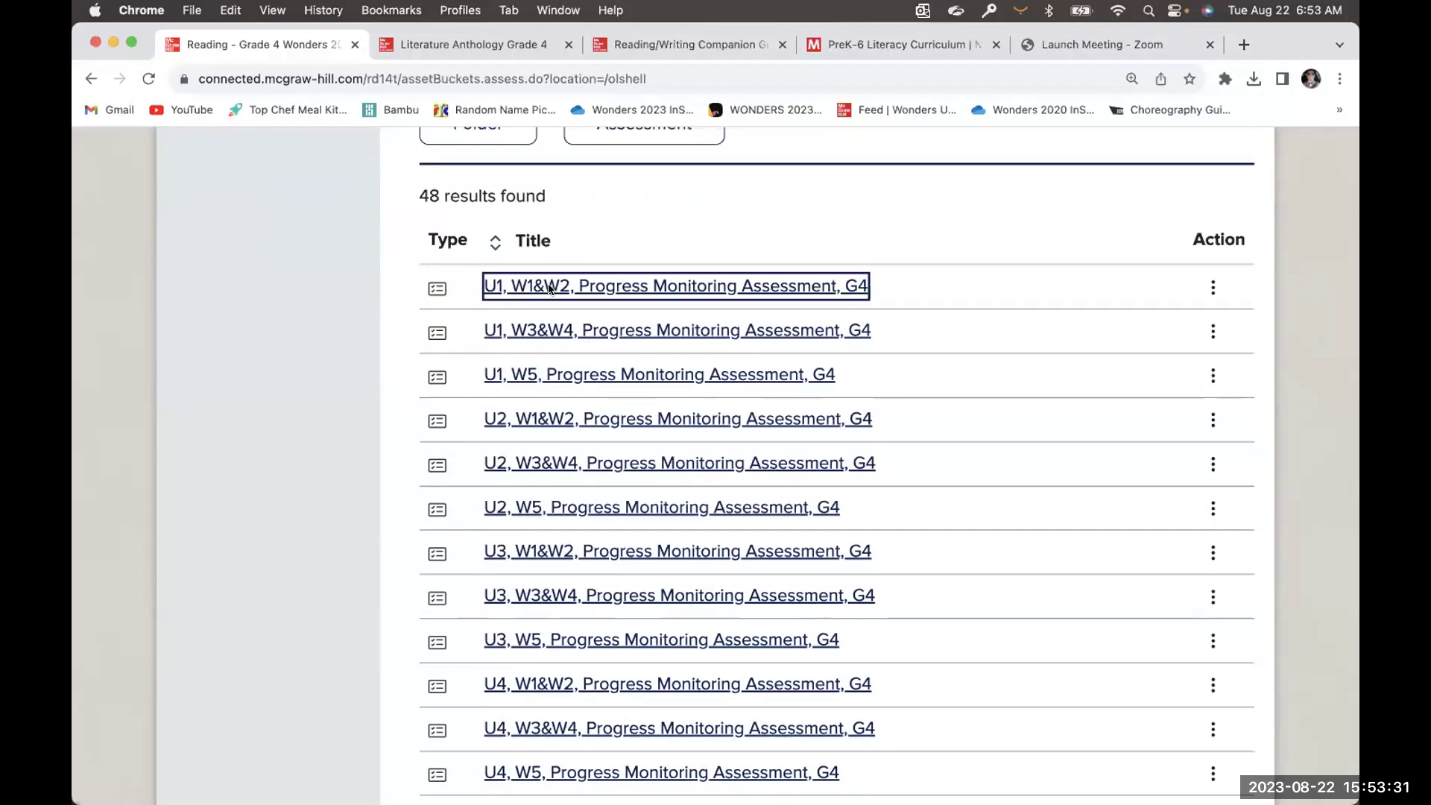
{"action": "left_click", "coordinate": [727, 297]}
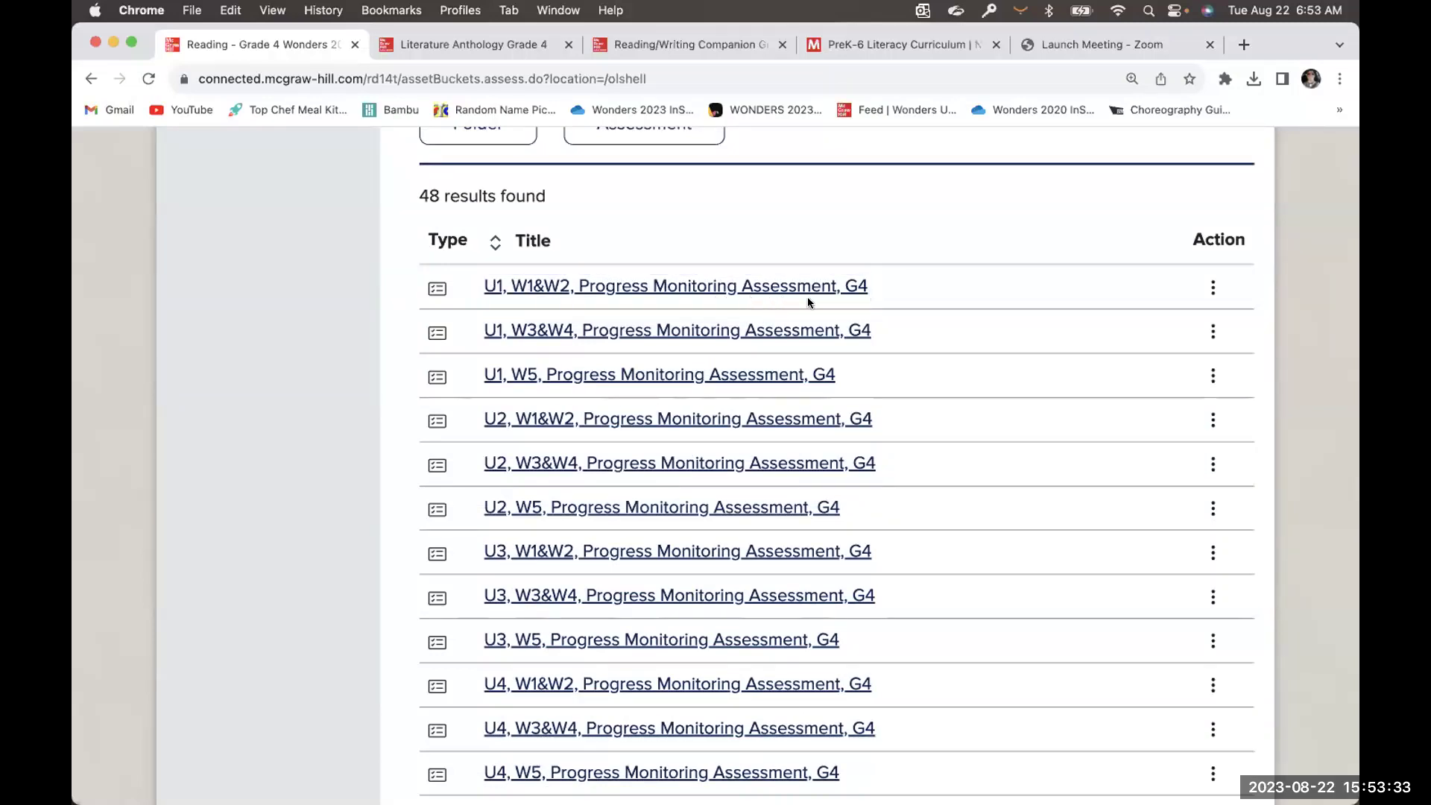
{"action": "left_click", "coordinate": [1211, 292]}
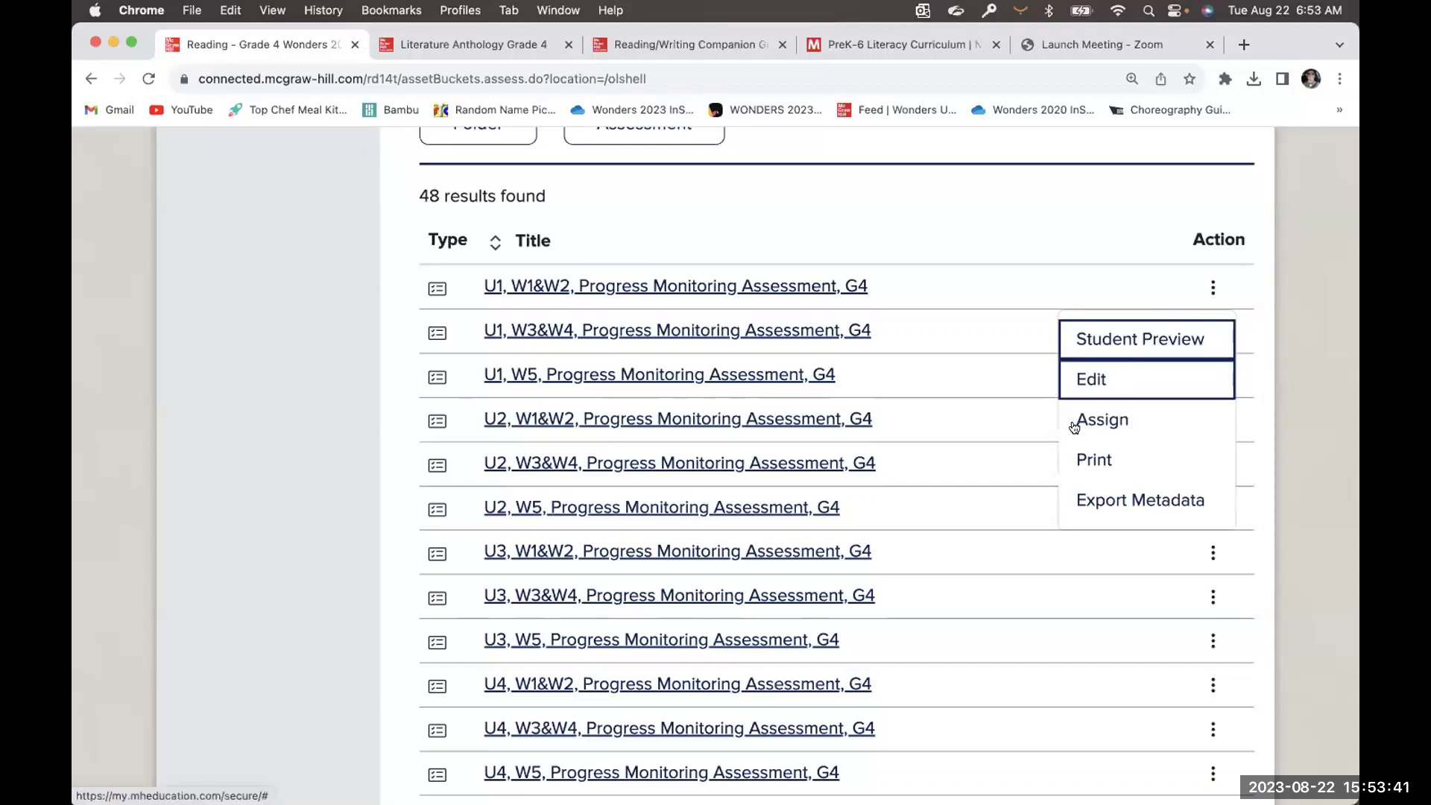
{"action": "left_click", "coordinate": [1109, 339]}
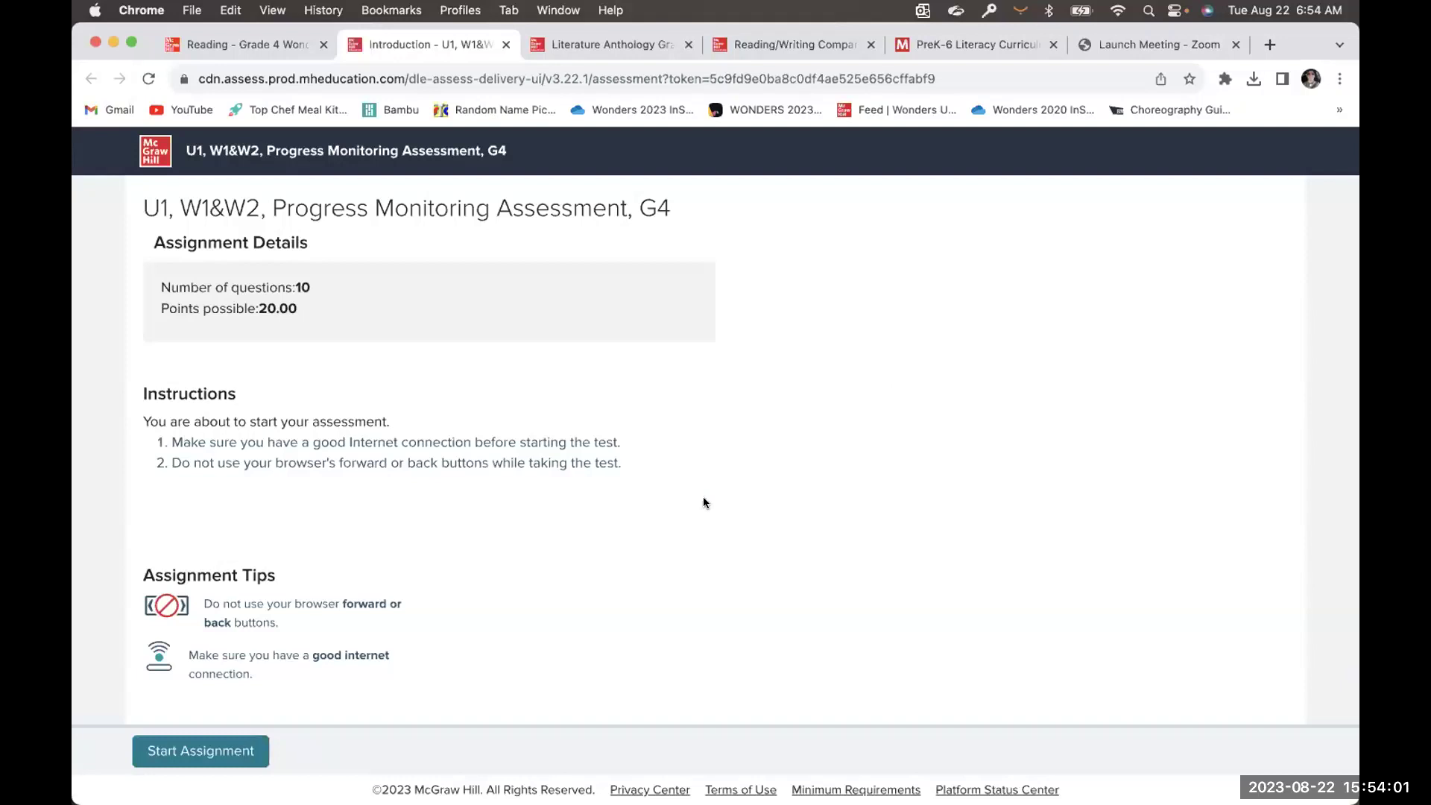
Start the previewed assignment and go past Instruction A to Question 1
{"action": "left_click", "coordinate": [208, 751]}
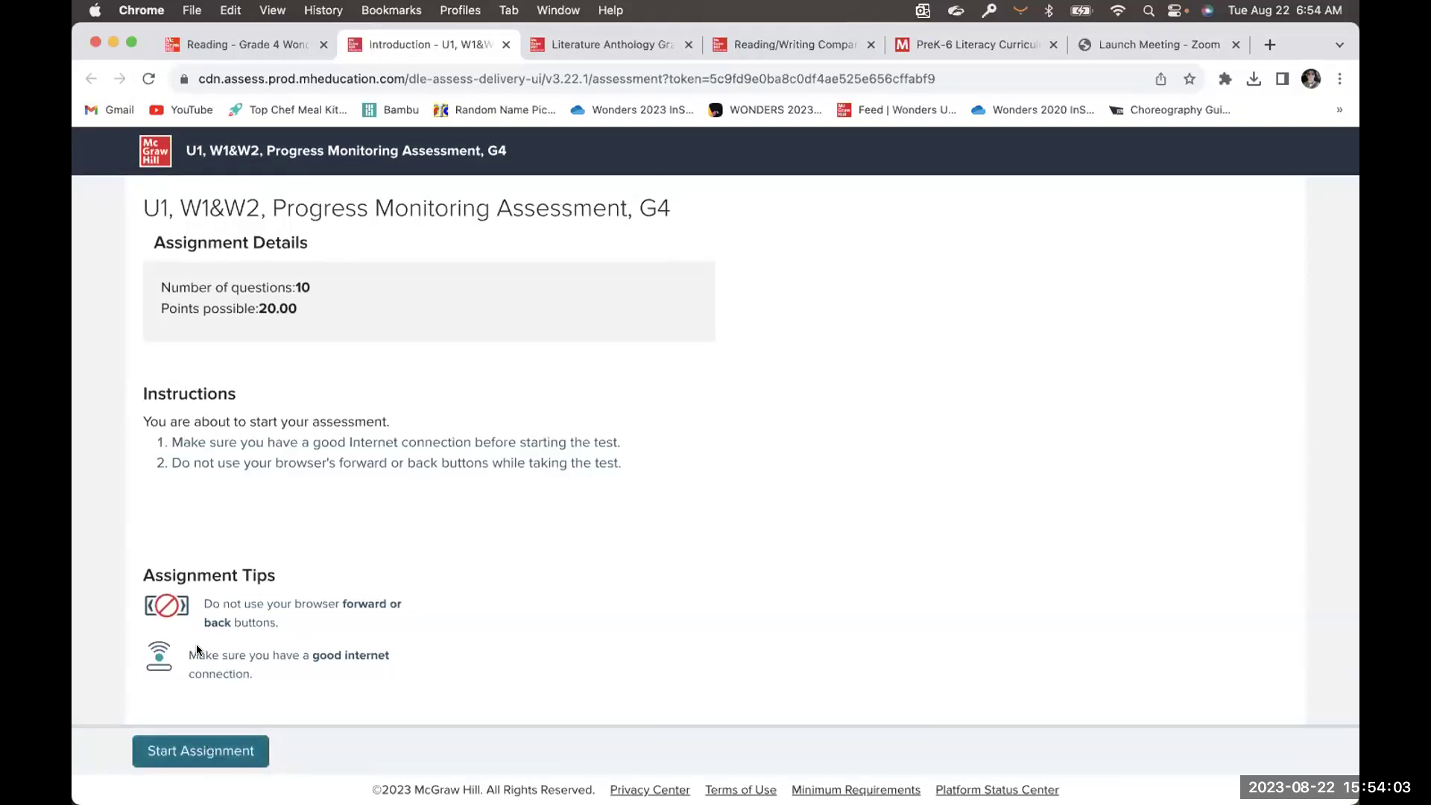
{"action": "left_click", "coordinate": [205, 747]}
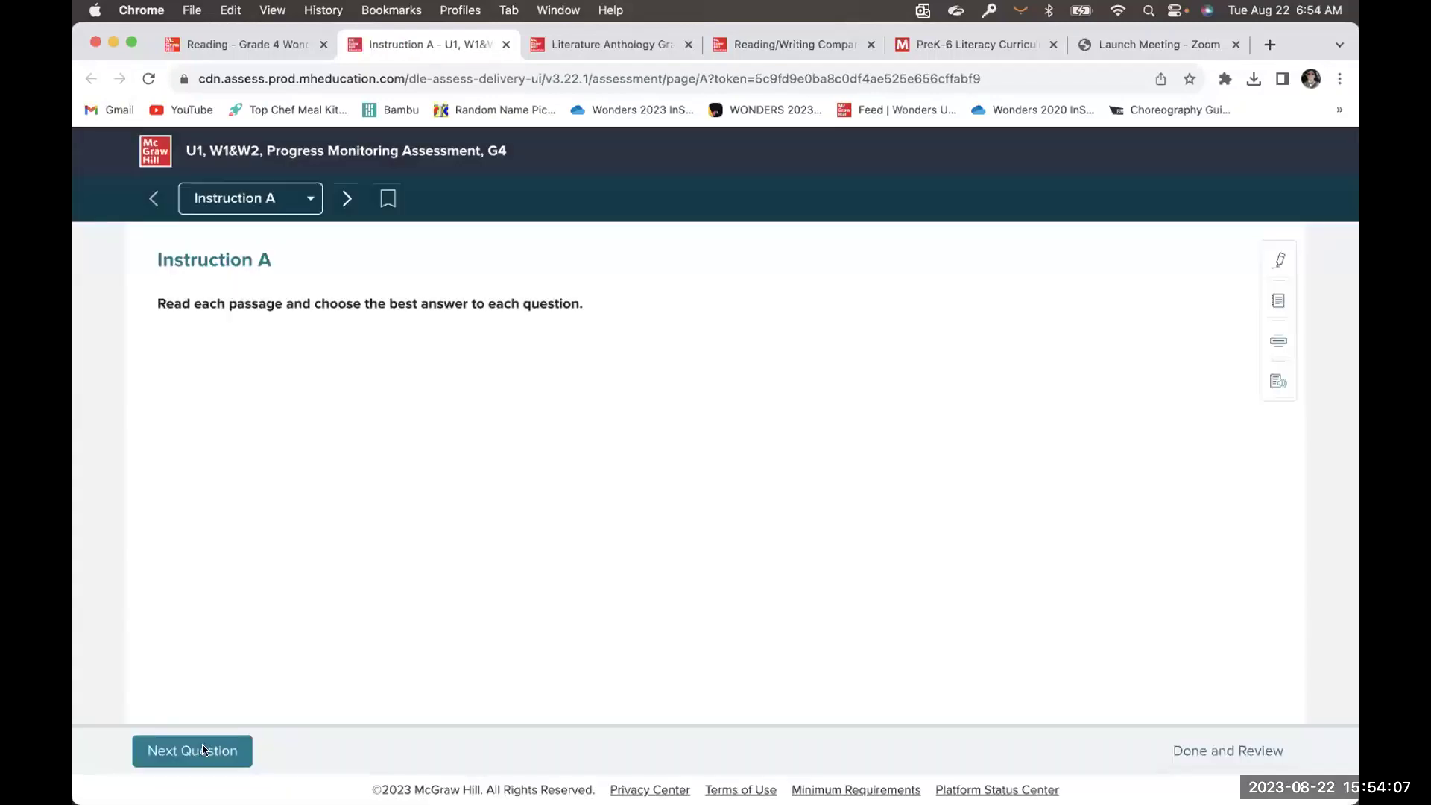
{"action": "left_click", "coordinate": [203, 749]}
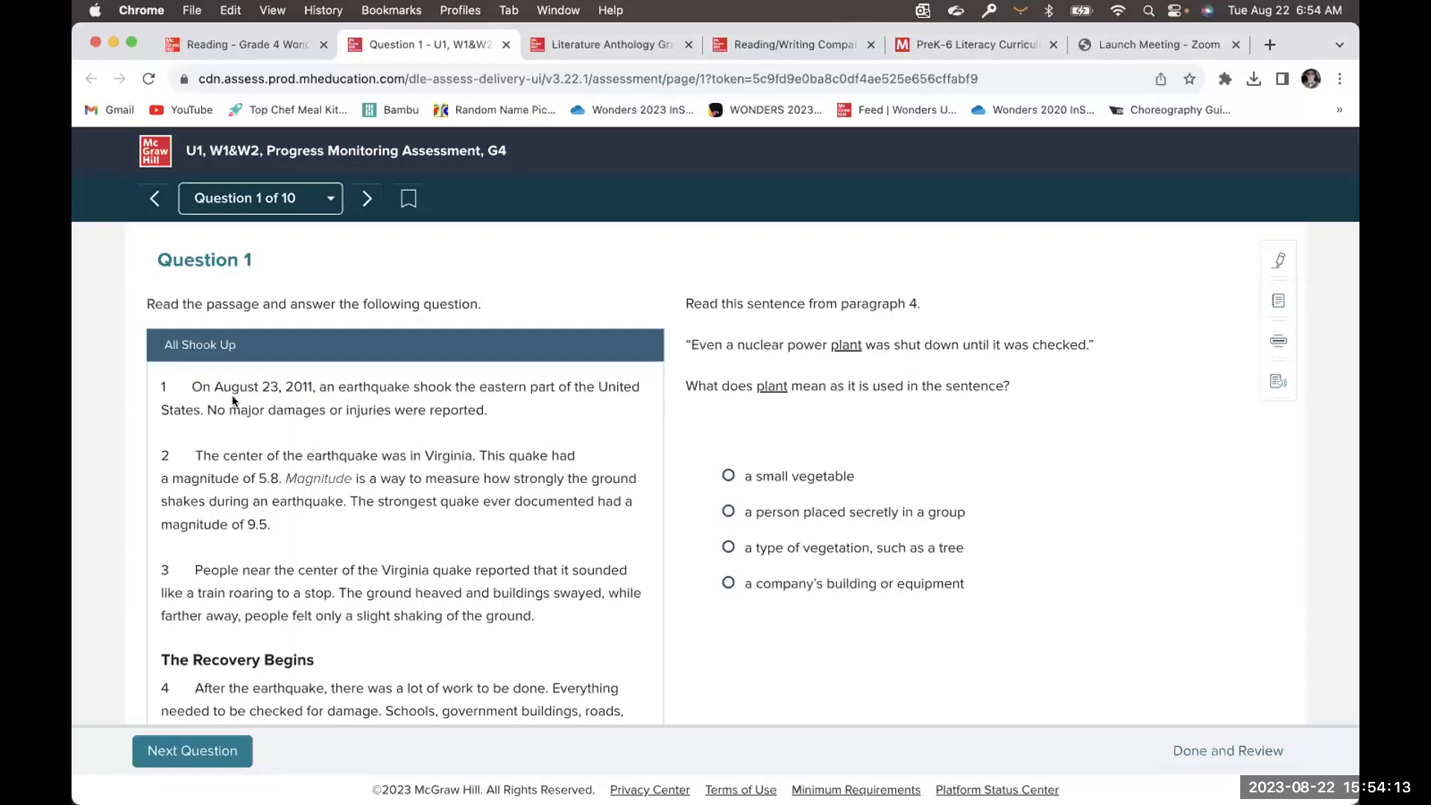
Answer Question 1 on the "All Shook Up" passage with "a small vegetable" and move on to Question 2
{"action": "scroll", "coordinate": [232, 400], "scroll_direction": "down", "scroll_amount": 1}
{"action": "scroll", "coordinate": [296, 544], "scroll_direction": "down", "scroll_amount": 4}
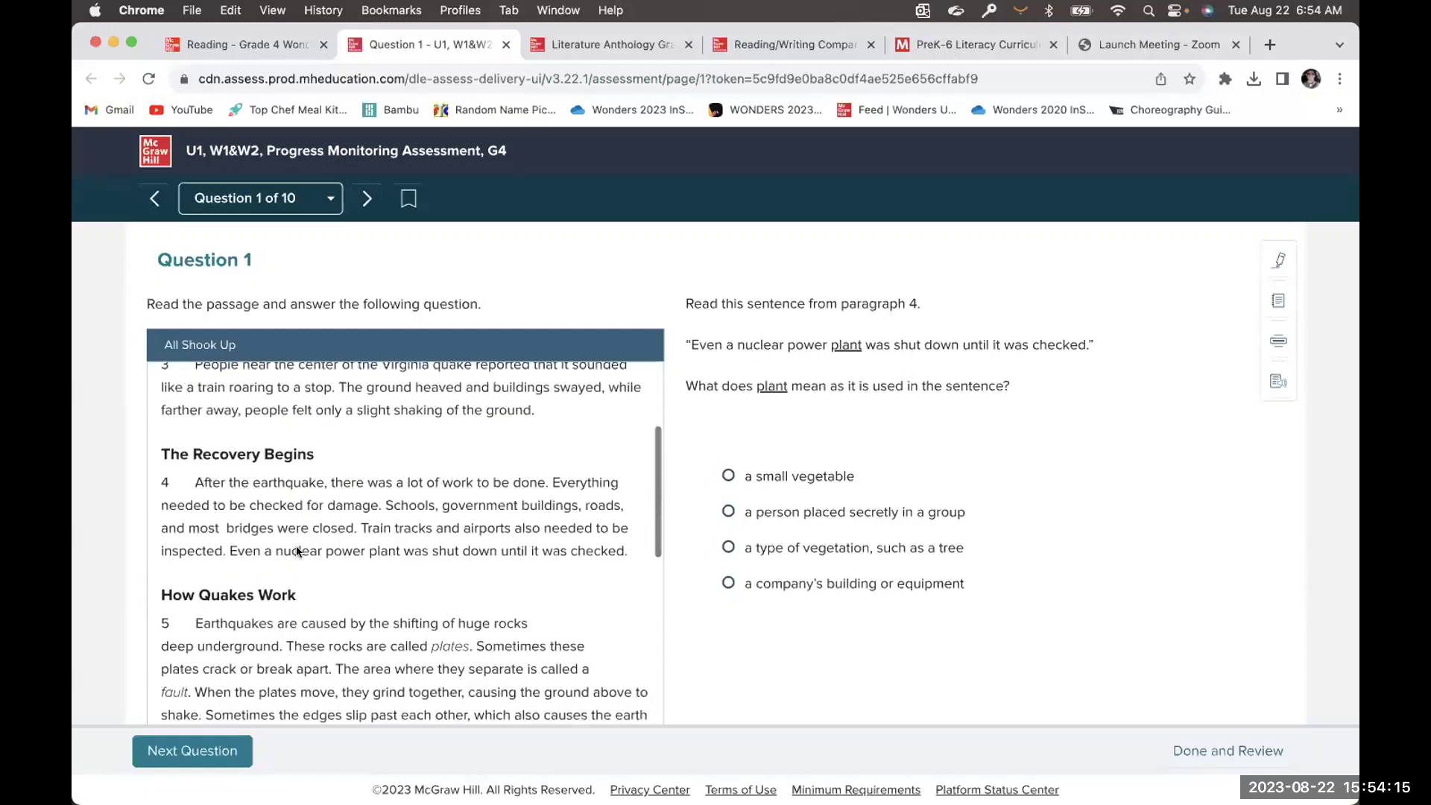
{"action": "scroll", "coordinate": [297, 552], "scroll_direction": "down", "scroll_amount": 3}
{"action": "scroll", "coordinate": [297, 550], "scroll_direction": "down", "scroll_amount": 5}
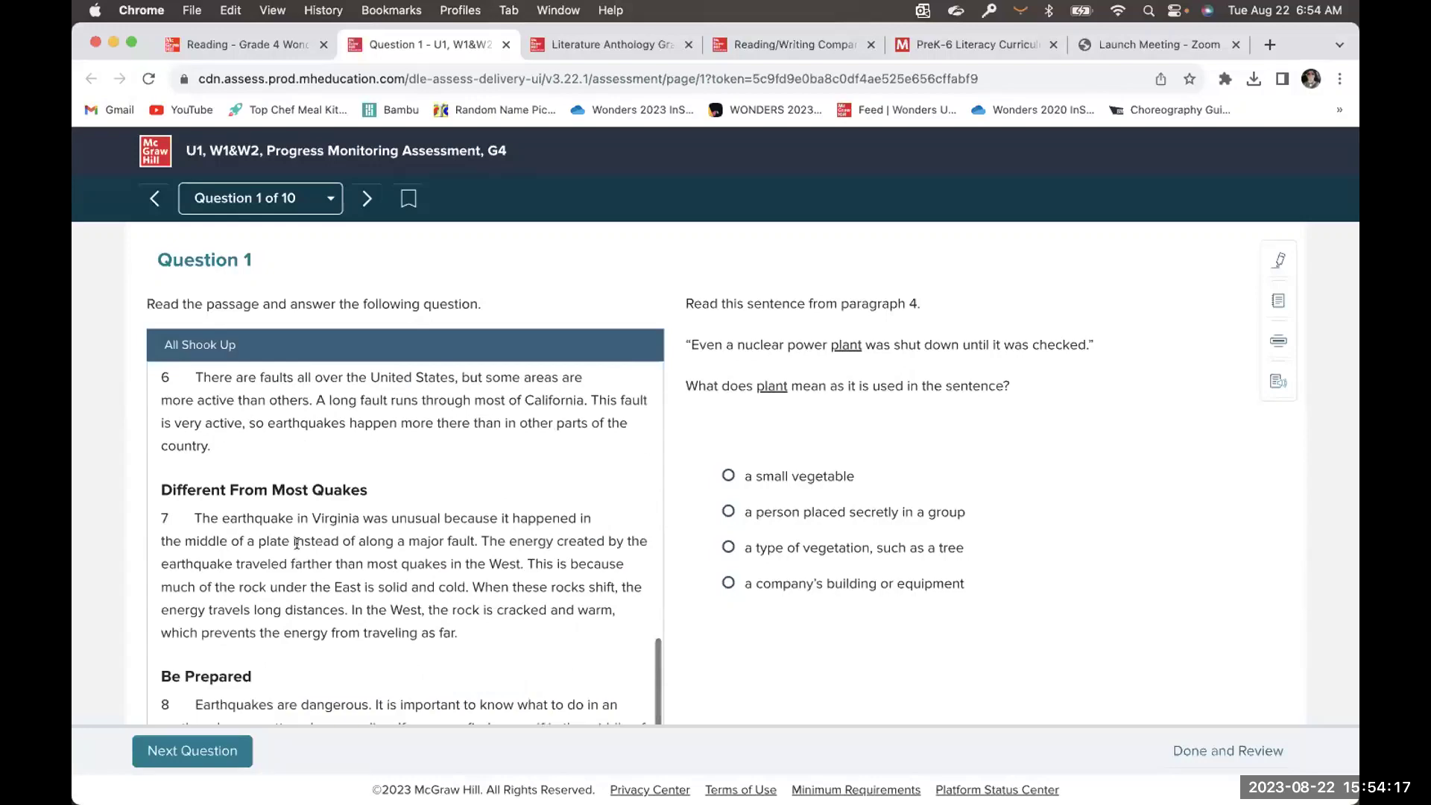
{"action": "scroll", "coordinate": [296, 545], "scroll_direction": "down", "scroll_amount": 2}
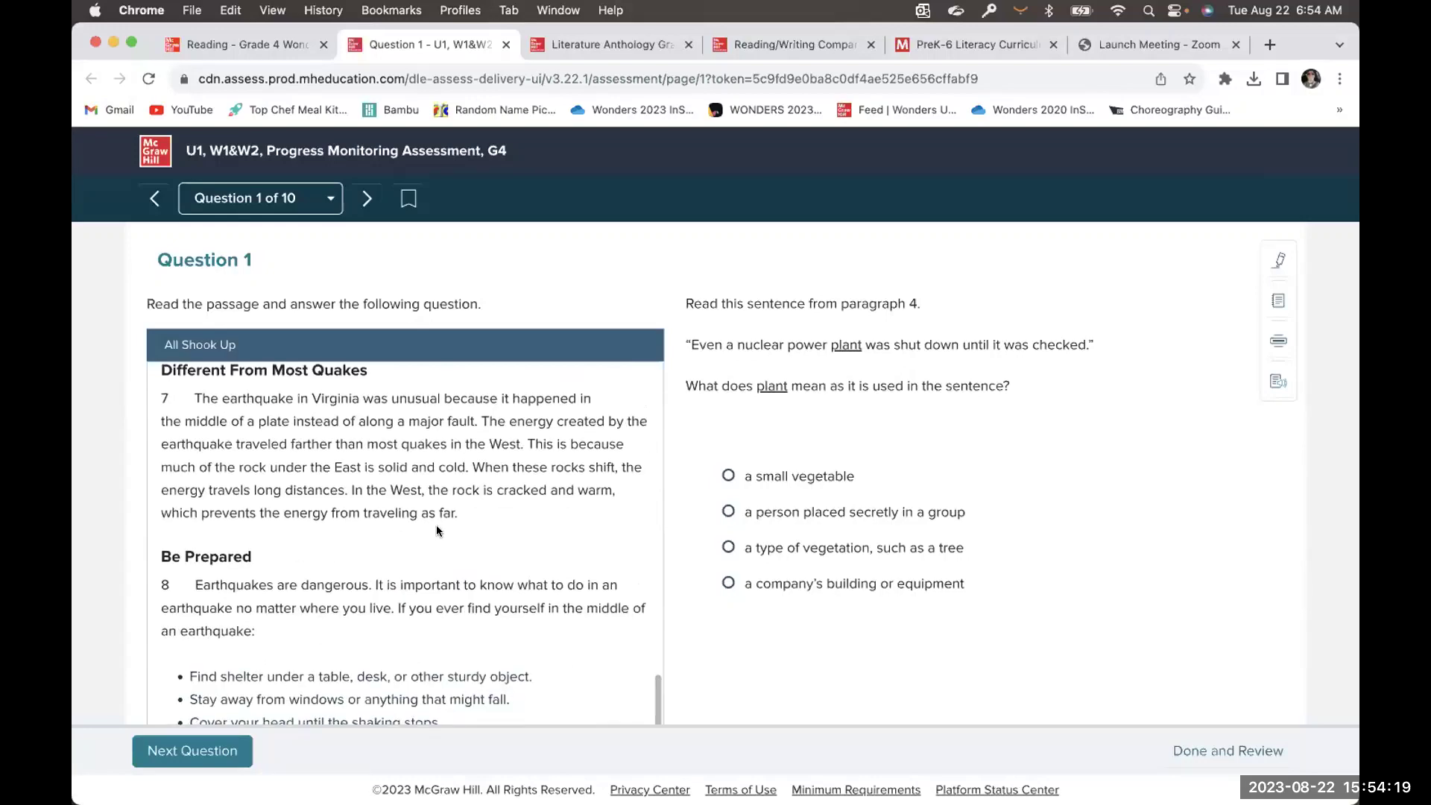
{"action": "scroll", "coordinate": [437, 529], "scroll_direction": "up", "scroll_amount": 10}
{"action": "scroll", "coordinate": [438, 530], "scroll_direction": "up", "scroll_amount": 2}
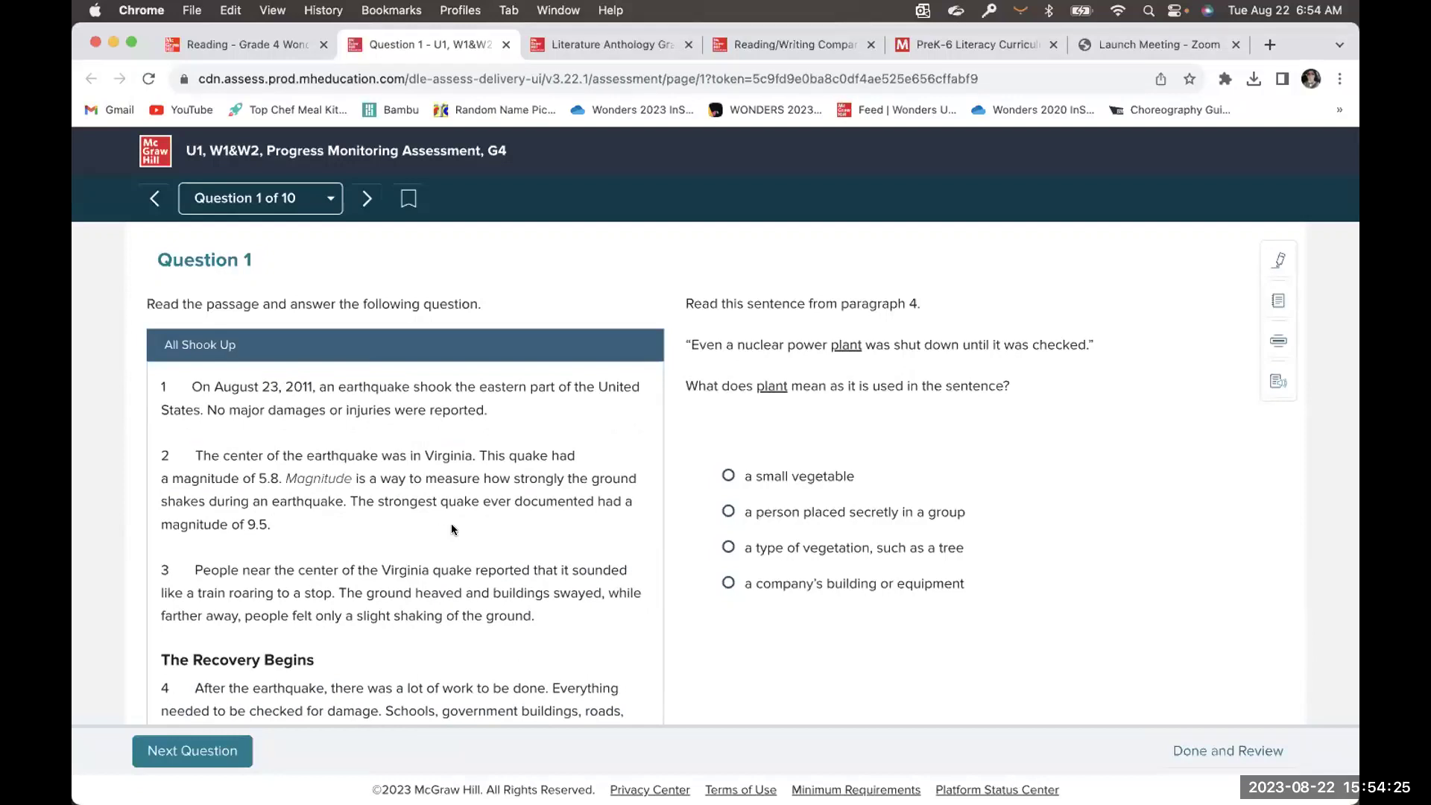
{"action": "left_click", "coordinate": [728, 475]}
{"action": "left_click", "coordinate": [177, 752]}
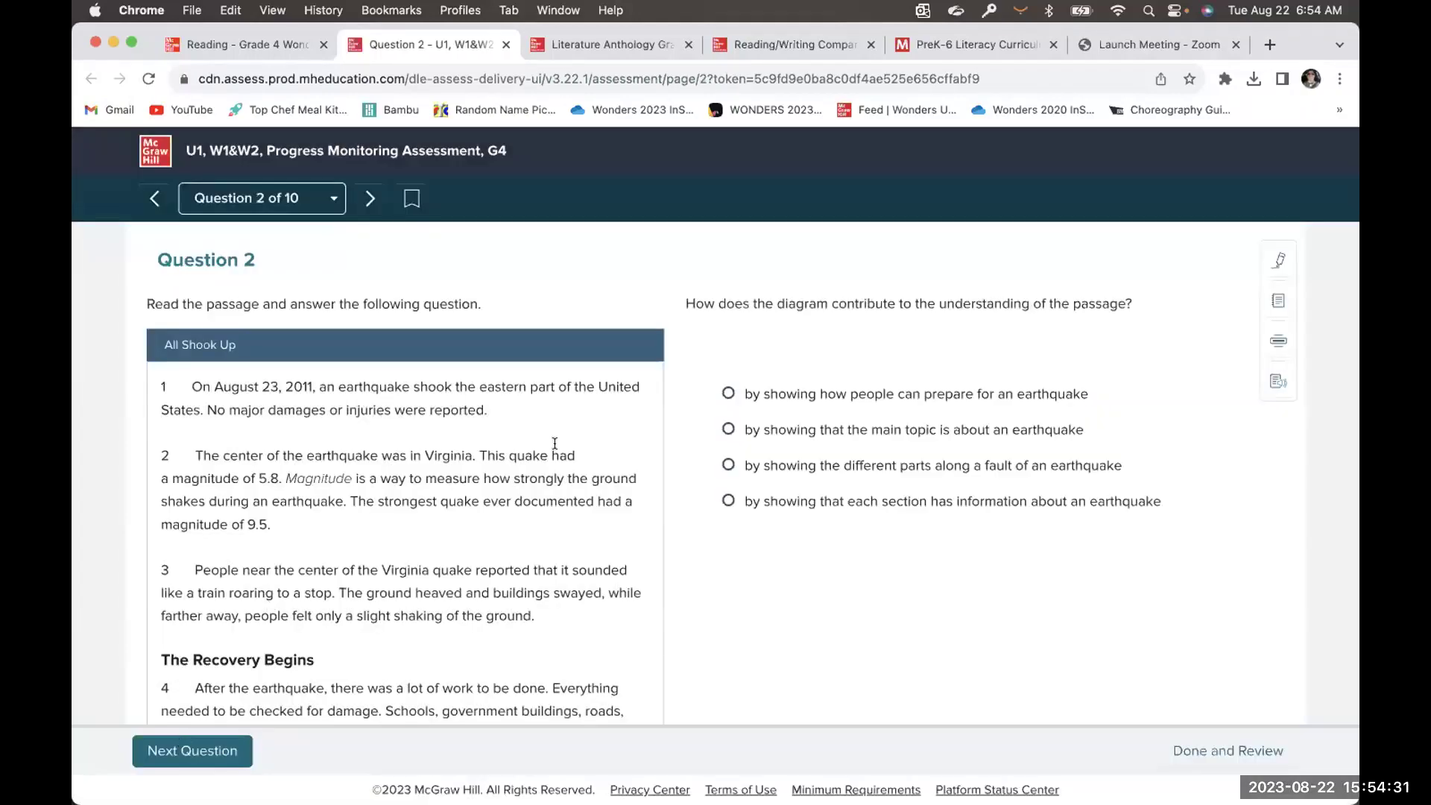
Answer Question 2 with "by showing the different parts along a fault of an earthquake", move on, and check the question list
{"action": "left_click", "coordinate": [728, 465]}
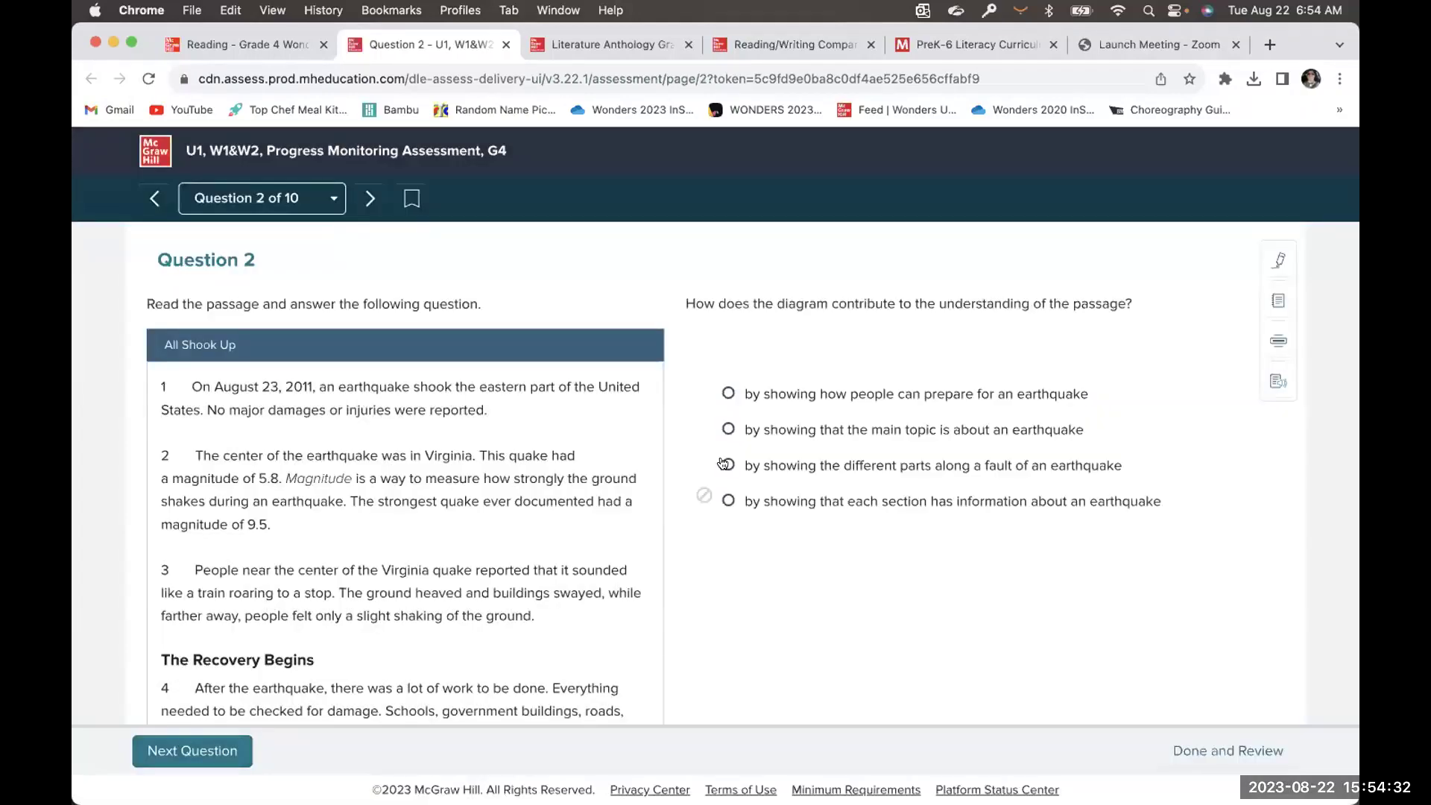
{"action": "left_click", "coordinate": [138, 745]}
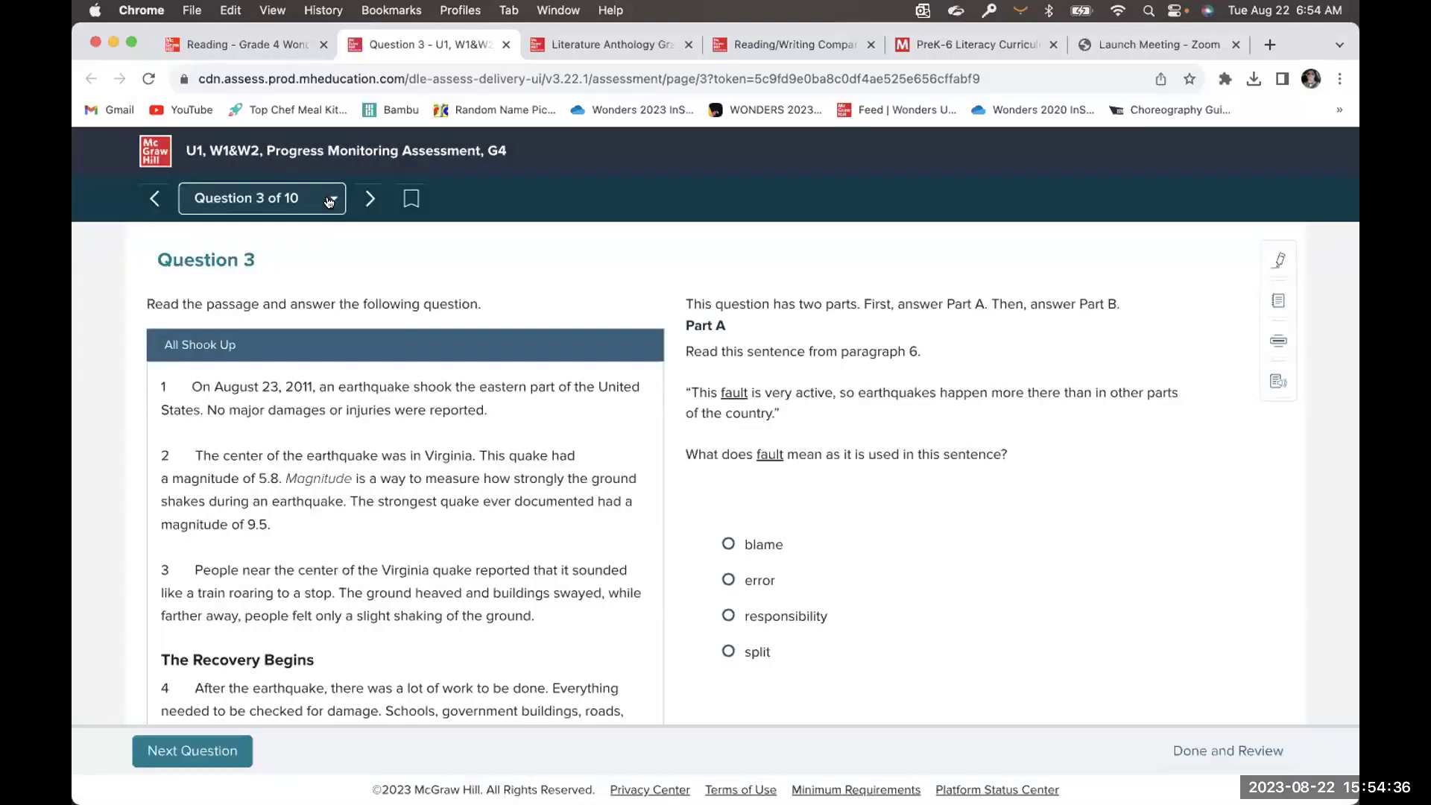
{"action": "left_click", "coordinate": [329, 198]}
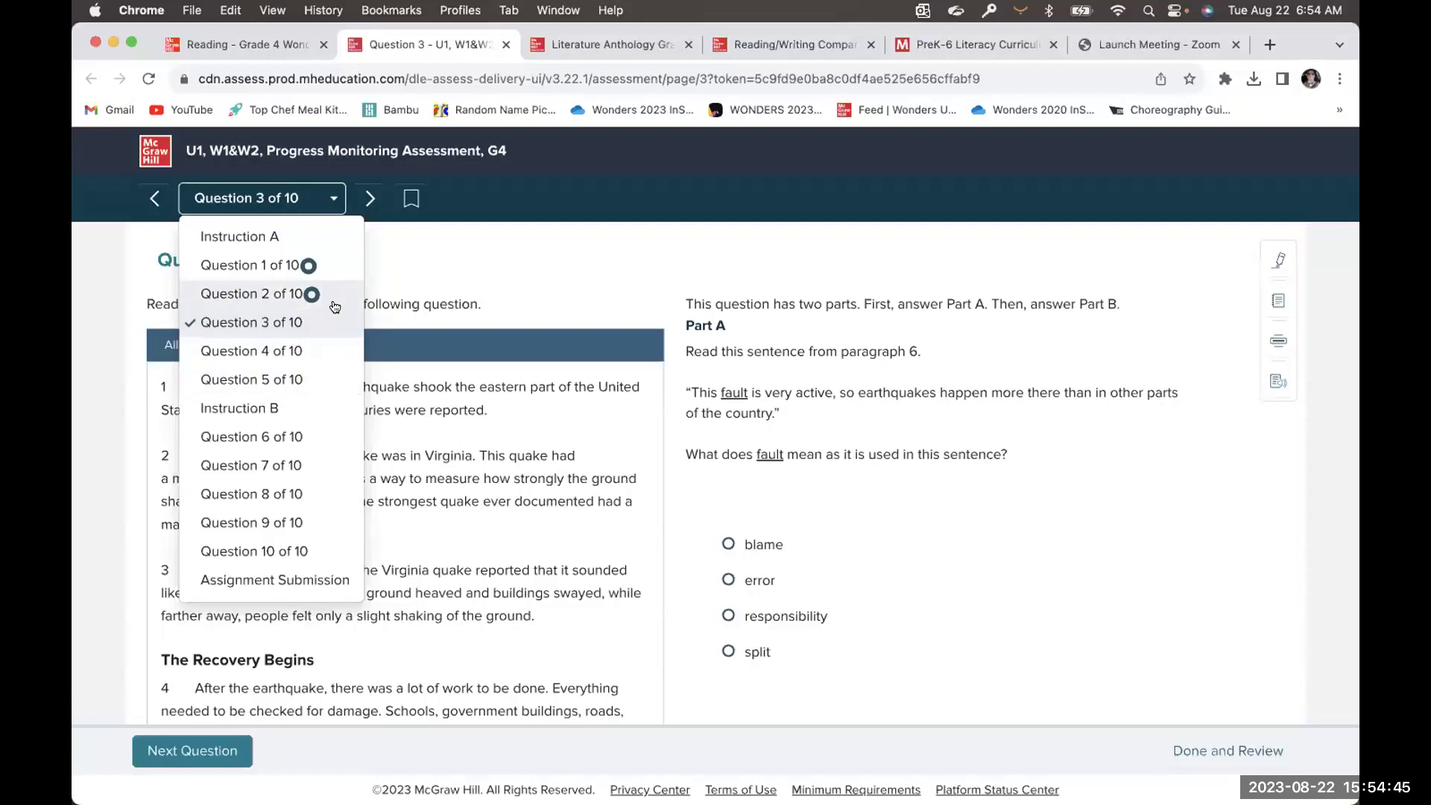
{"action": "left_click", "coordinate": [730, 555]}
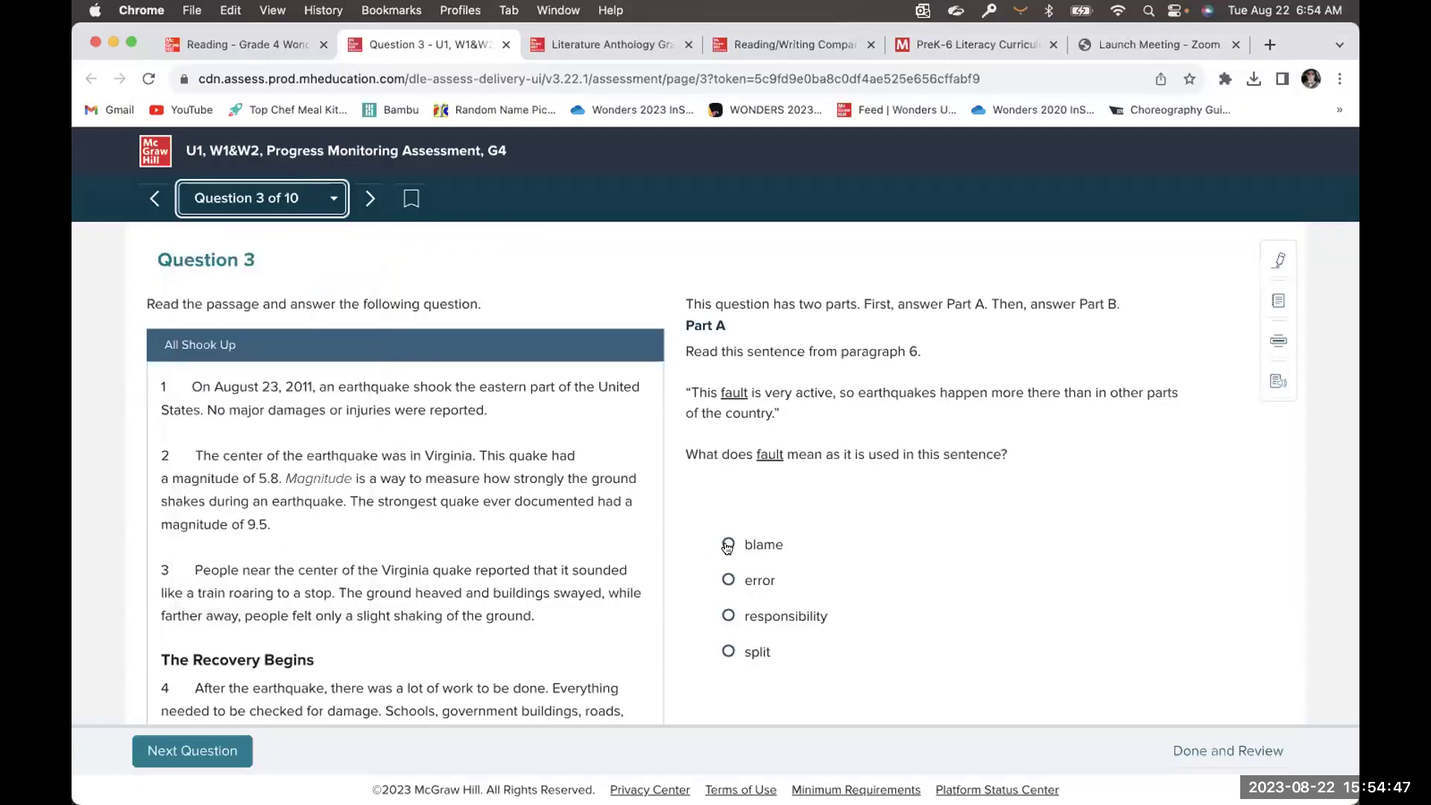
Answer Question 3 with "blame" for Part A and the paragraph 3 sentence for Part B, and continue to Question 4
{"action": "left_click", "coordinate": [728, 544]}
{"action": "scroll", "coordinate": [728, 548], "scroll_direction": "down", "scroll_amount": 3}
{"action": "left_click", "coordinate": [729, 603]}
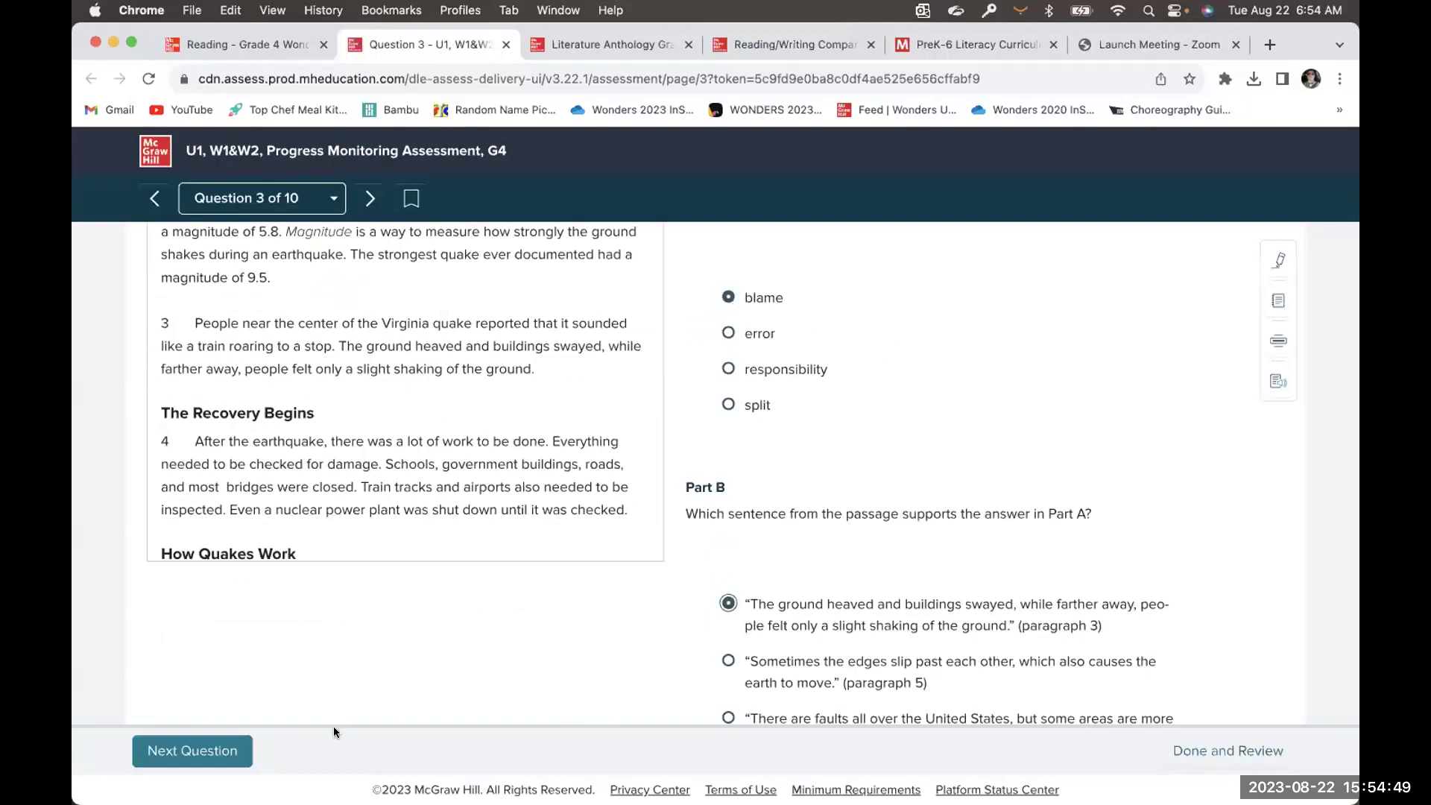
{"action": "left_click", "coordinate": [192, 751]}
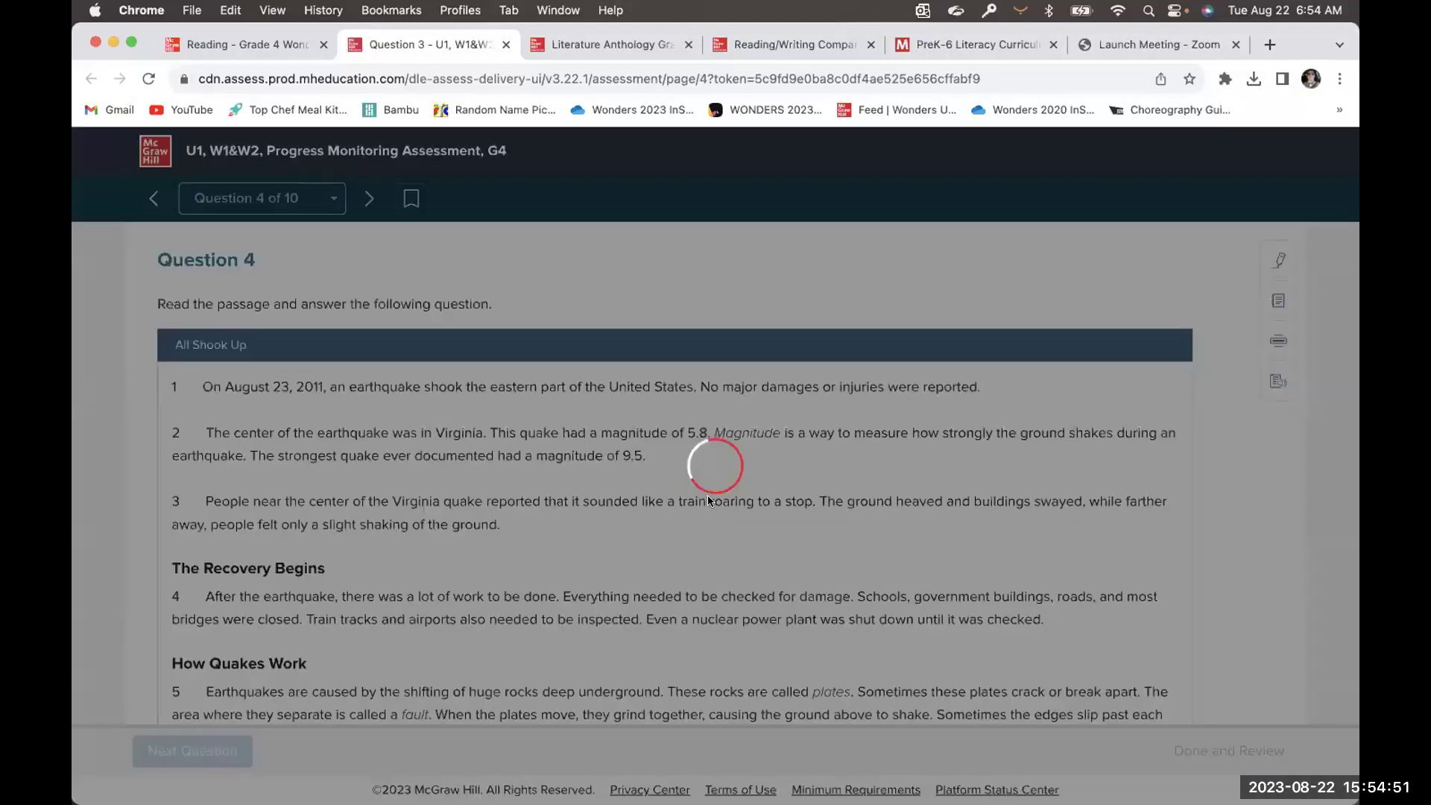
In Question 4, match the emergency plan sentence to "The Recovery Begins" and the rebuilding sentence to "How Quakes Work", and continue to Question 5
{"action": "scroll", "coordinate": [860, 429], "scroll_direction": "down", "scroll_amount": 3}
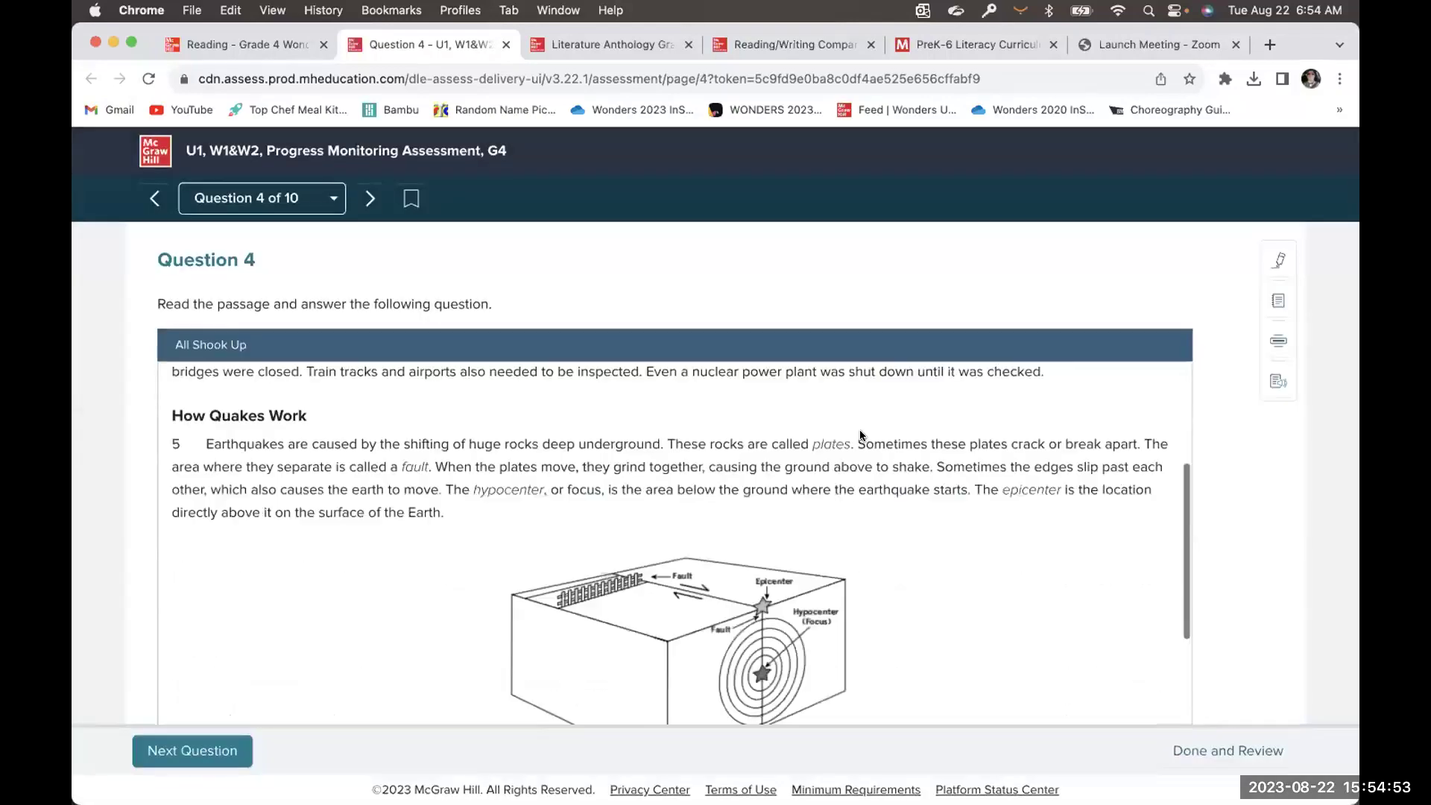
{"action": "scroll", "coordinate": [1141, 474], "scroll_direction": "down", "scroll_amount": 5}
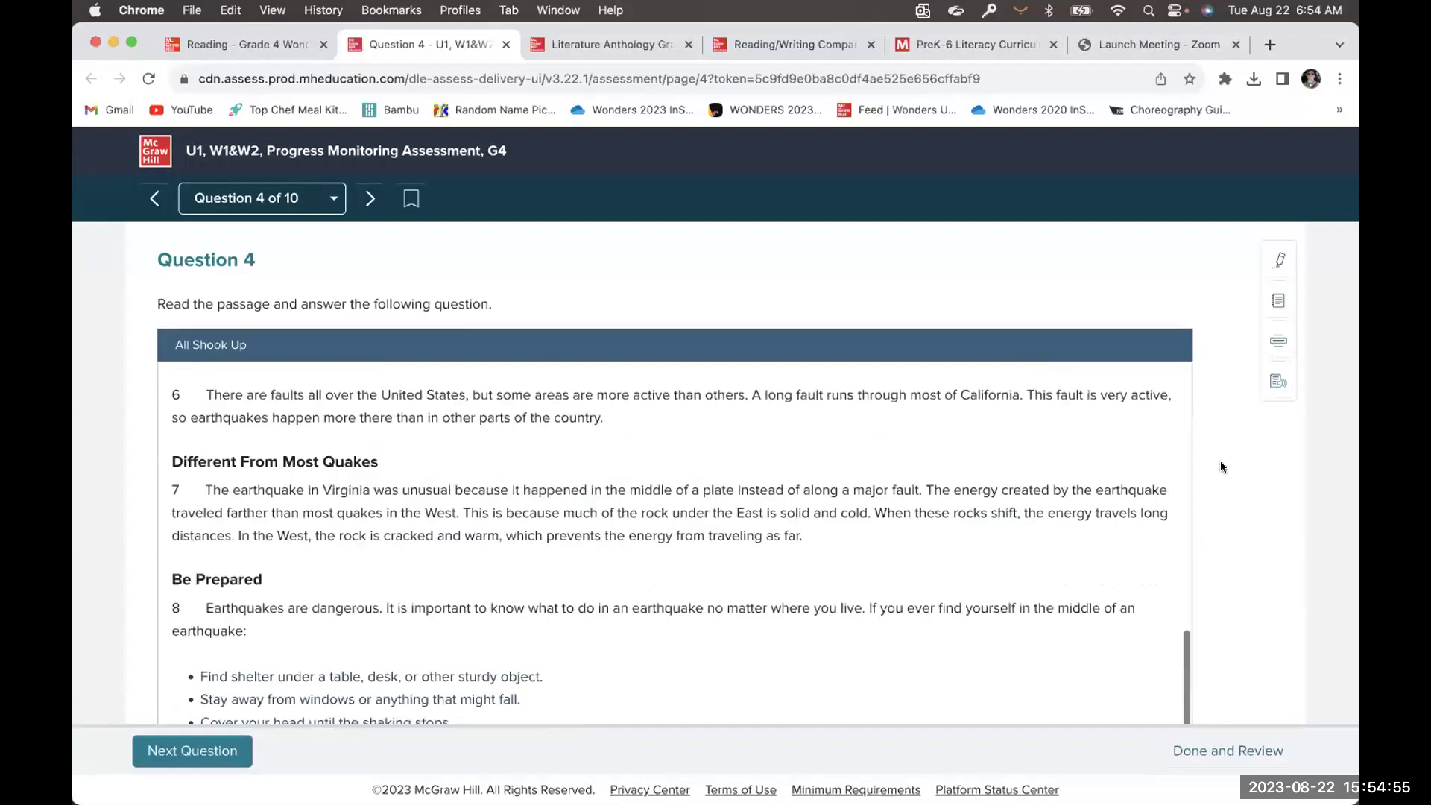
{"action": "scroll", "coordinate": [1219, 460], "scroll_direction": "down", "scroll_amount": 4}
{"action": "scroll", "coordinate": [819, 452], "scroll_direction": "down", "scroll_amount": 3}
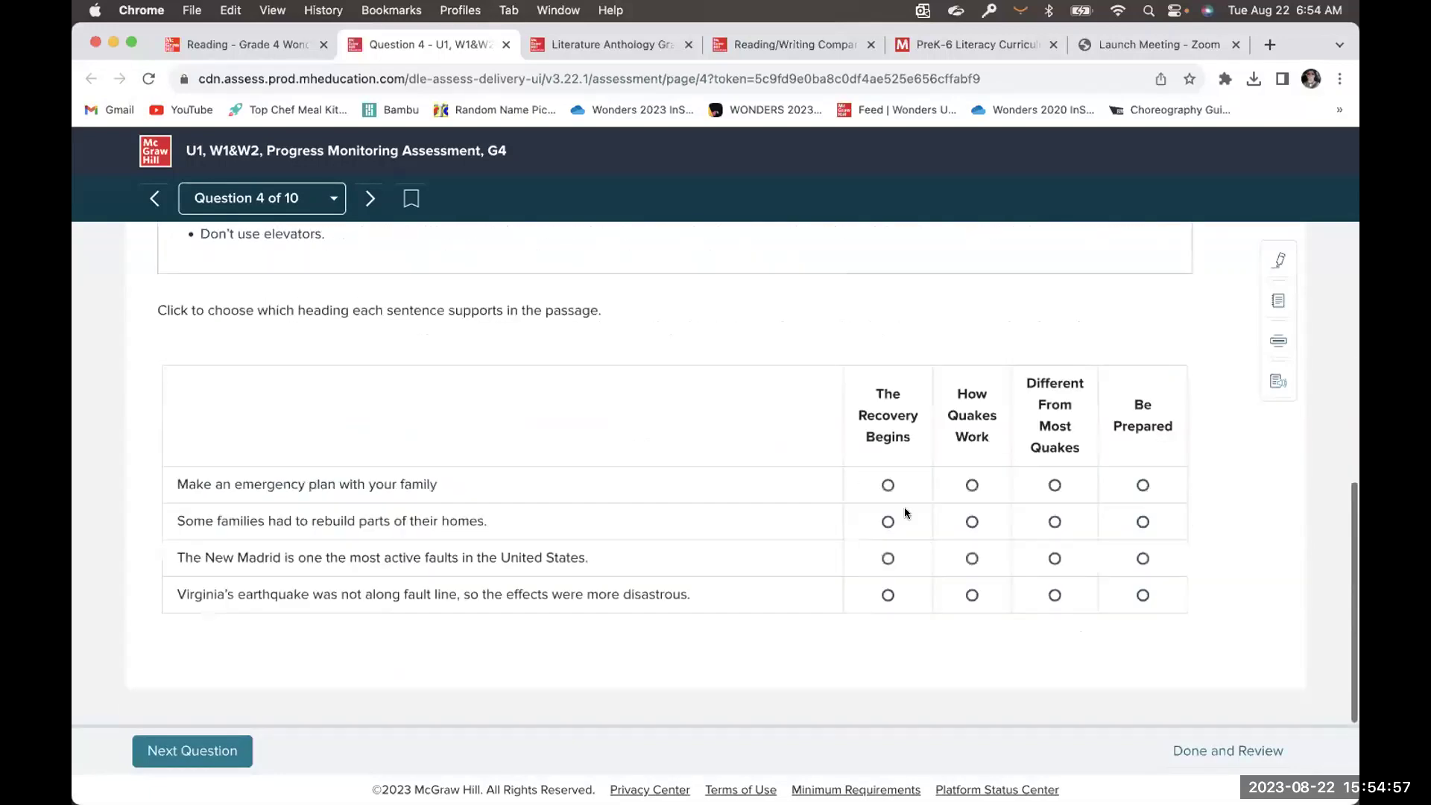
{"action": "left_click", "coordinate": [972, 522]}
{"action": "left_click", "coordinate": [1053, 558]}
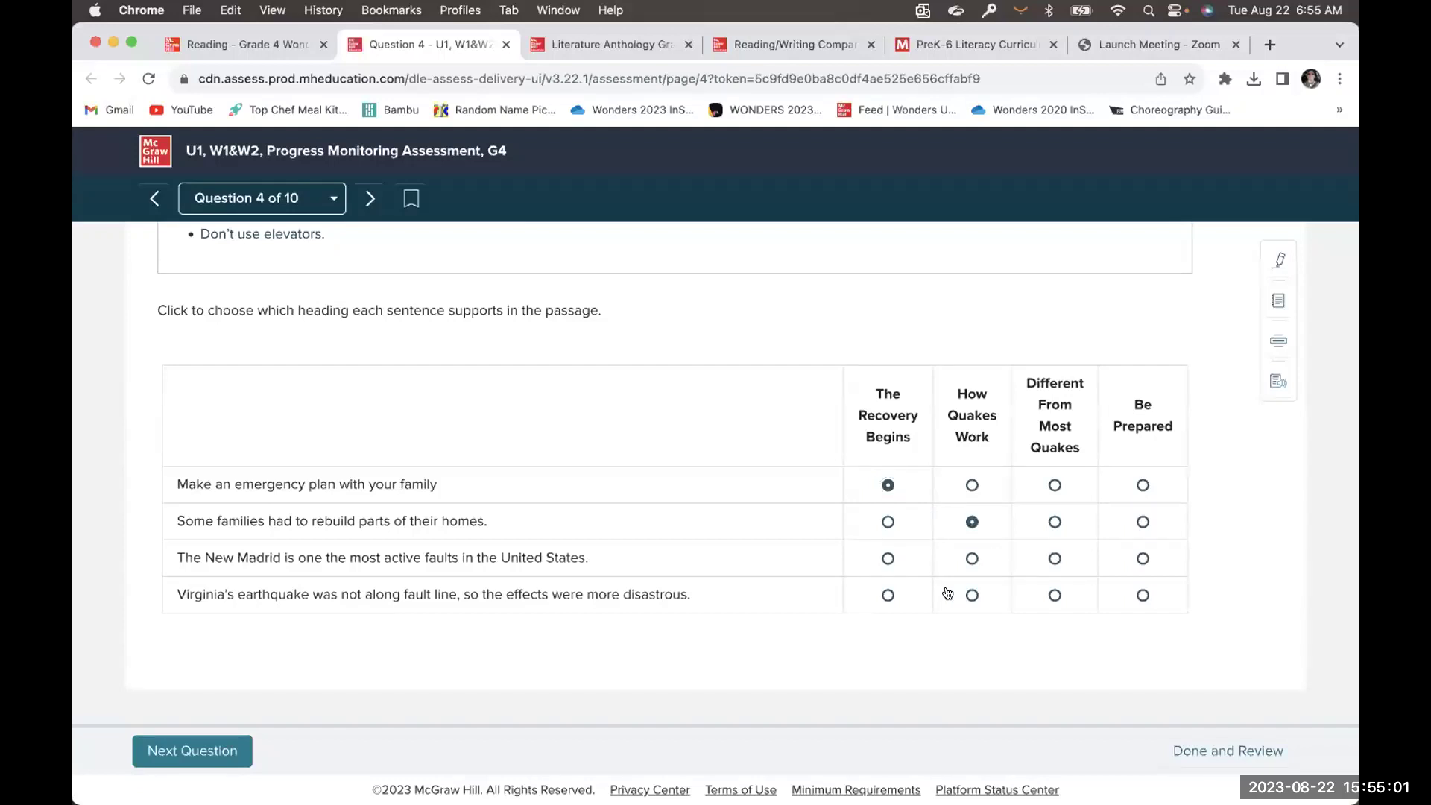
{"action": "left_click", "coordinate": [179, 749]}
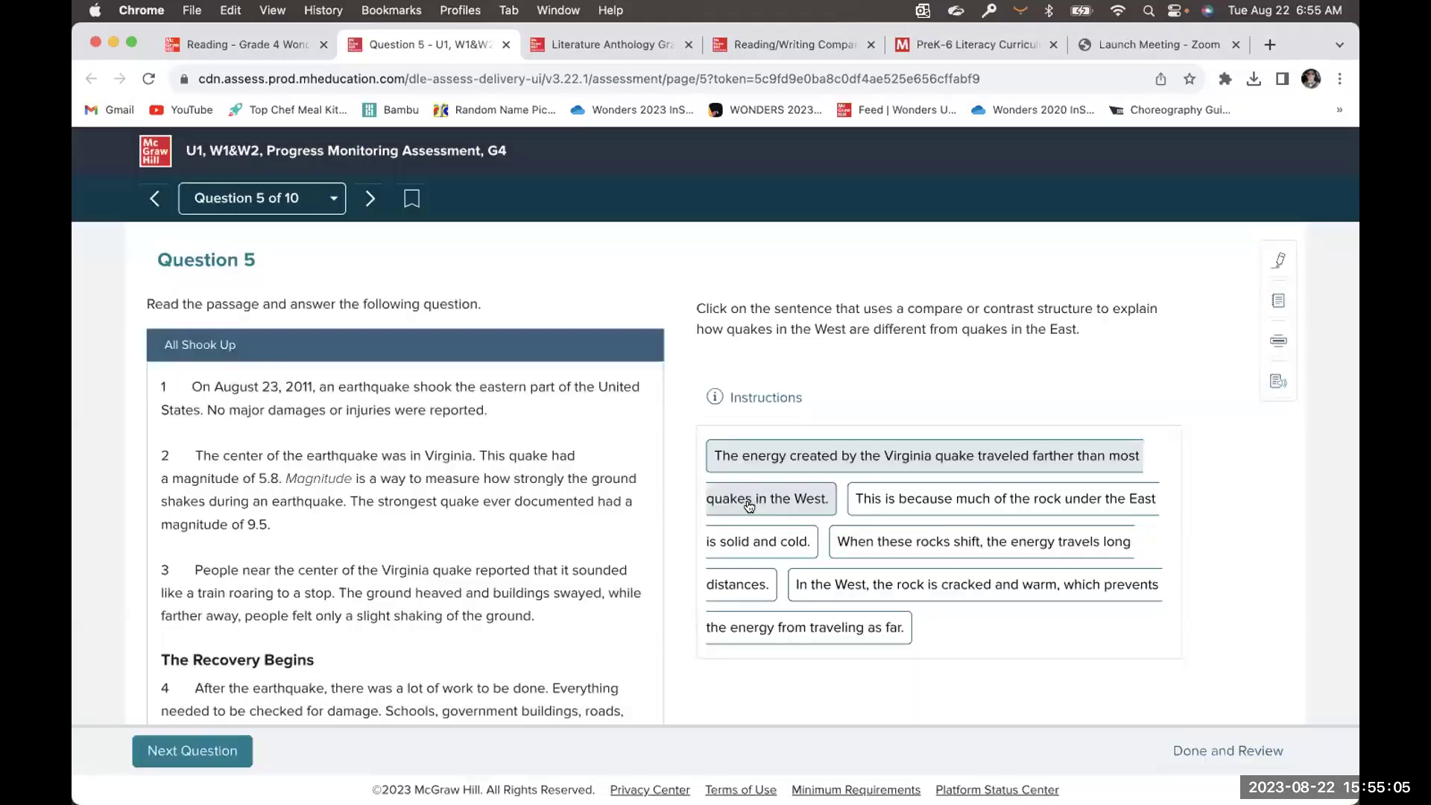
Answer Question 5 with "This is because much of the rock under the East is solid and cold" and go past Instruction B
{"action": "left_click", "coordinate": [870, 506]}
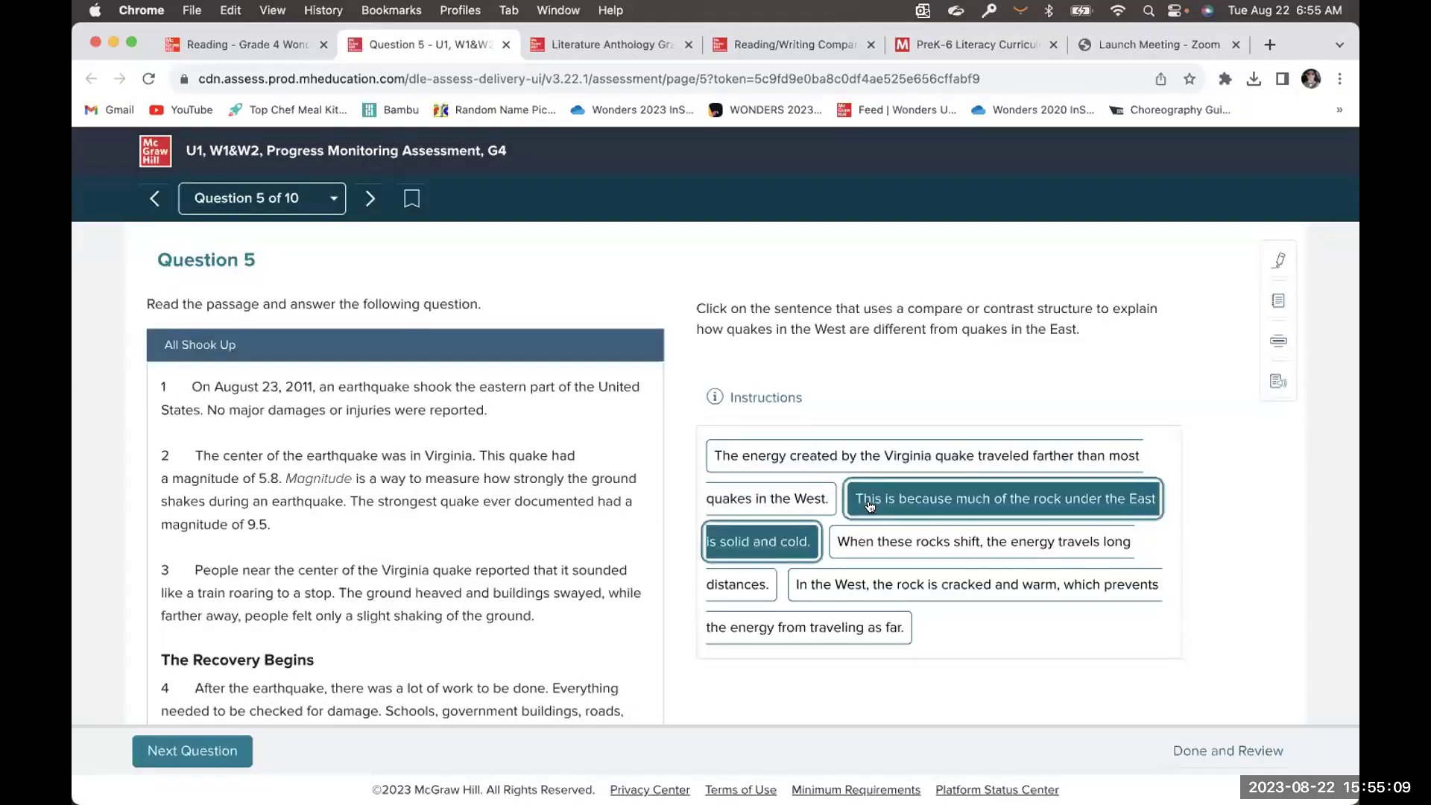
{"action": "scroll", "coordinate": [870, 507], "scroll_direction": "down", "scroll_amount": 1}
{"action": "scroll", "coordinate": [187, 703], "scroll_direction": "down", "scroll_amount": 3}
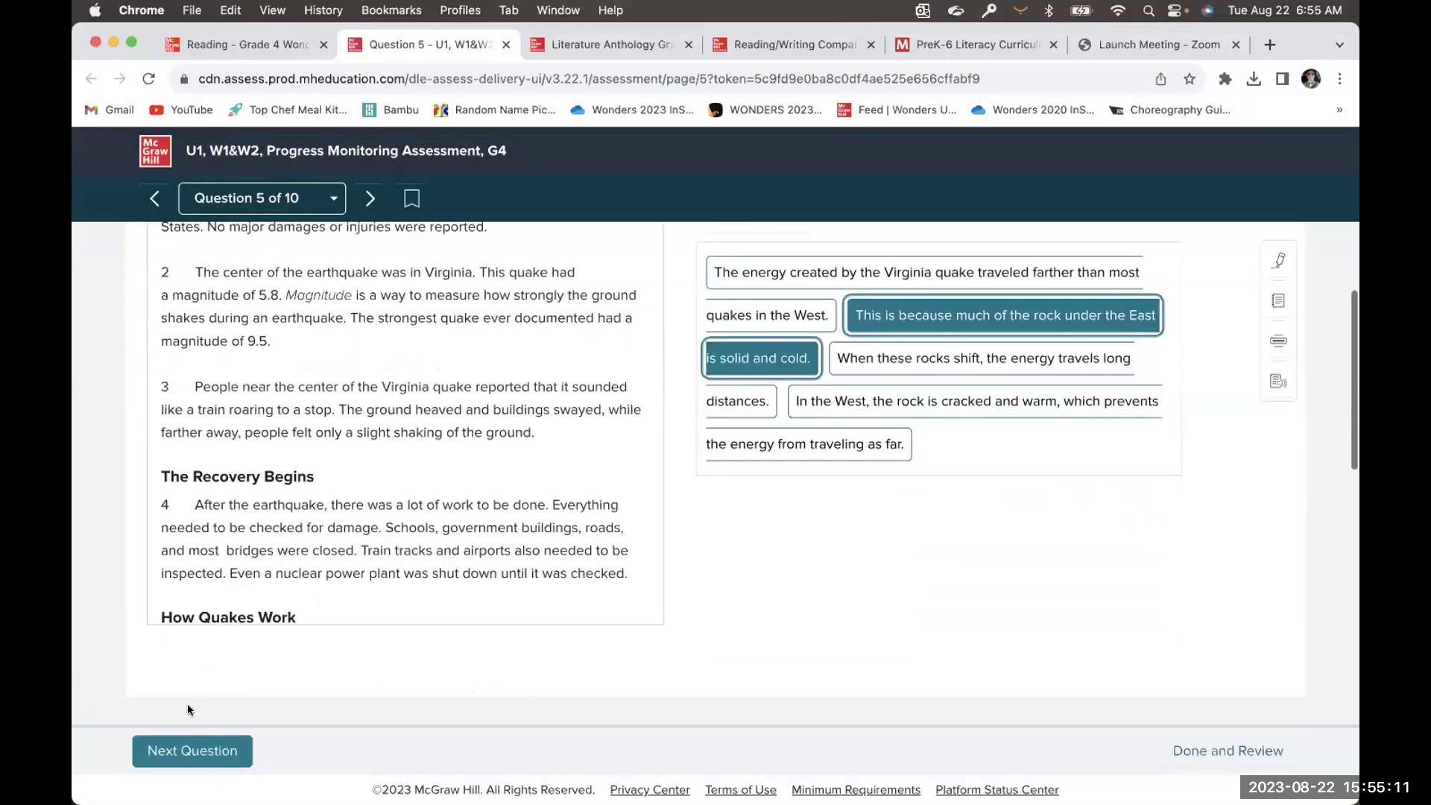
{"action": "left_click", "coordinate": [186, 749]}
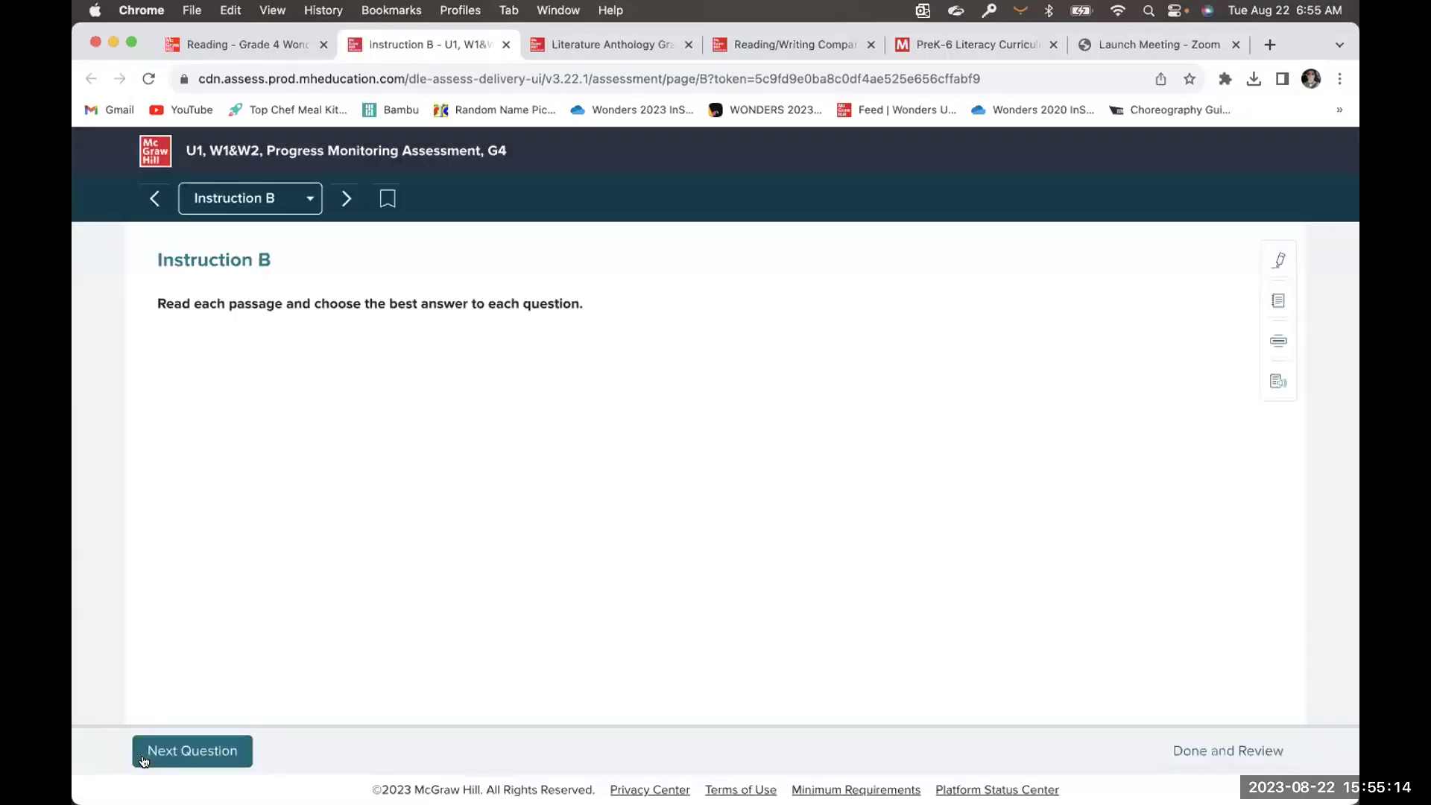
{"action": "left_click", "coordinate": [145, 759]}
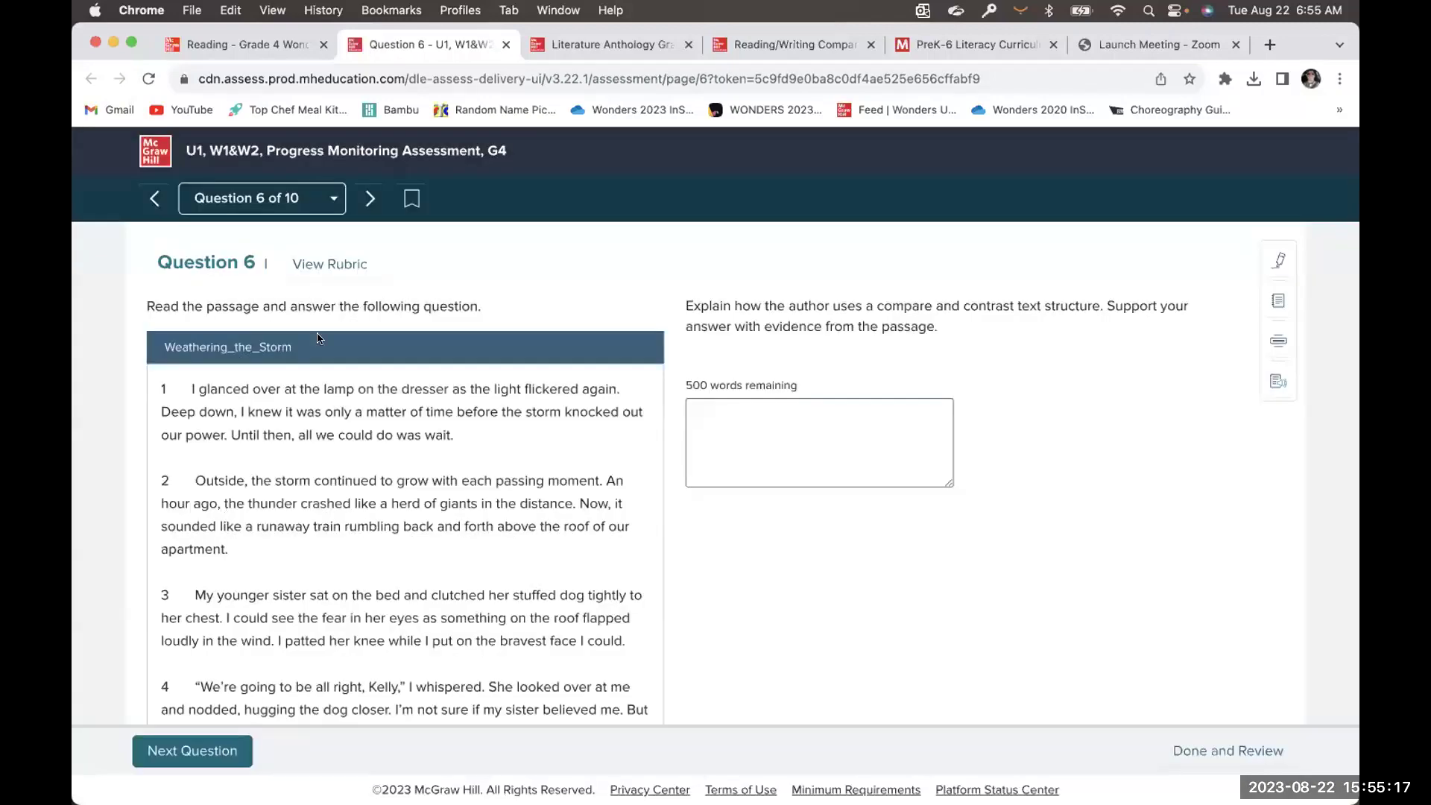
Look through the "Weathering_the_Storm" passage, enter filler text starting "sdkfjadsfkaj" as the Question 6 response, and continue to Question 7
{"action": "scroll", "coordinate": [310, 544], "scroll_direction": "down", "scroll_amount": 5}
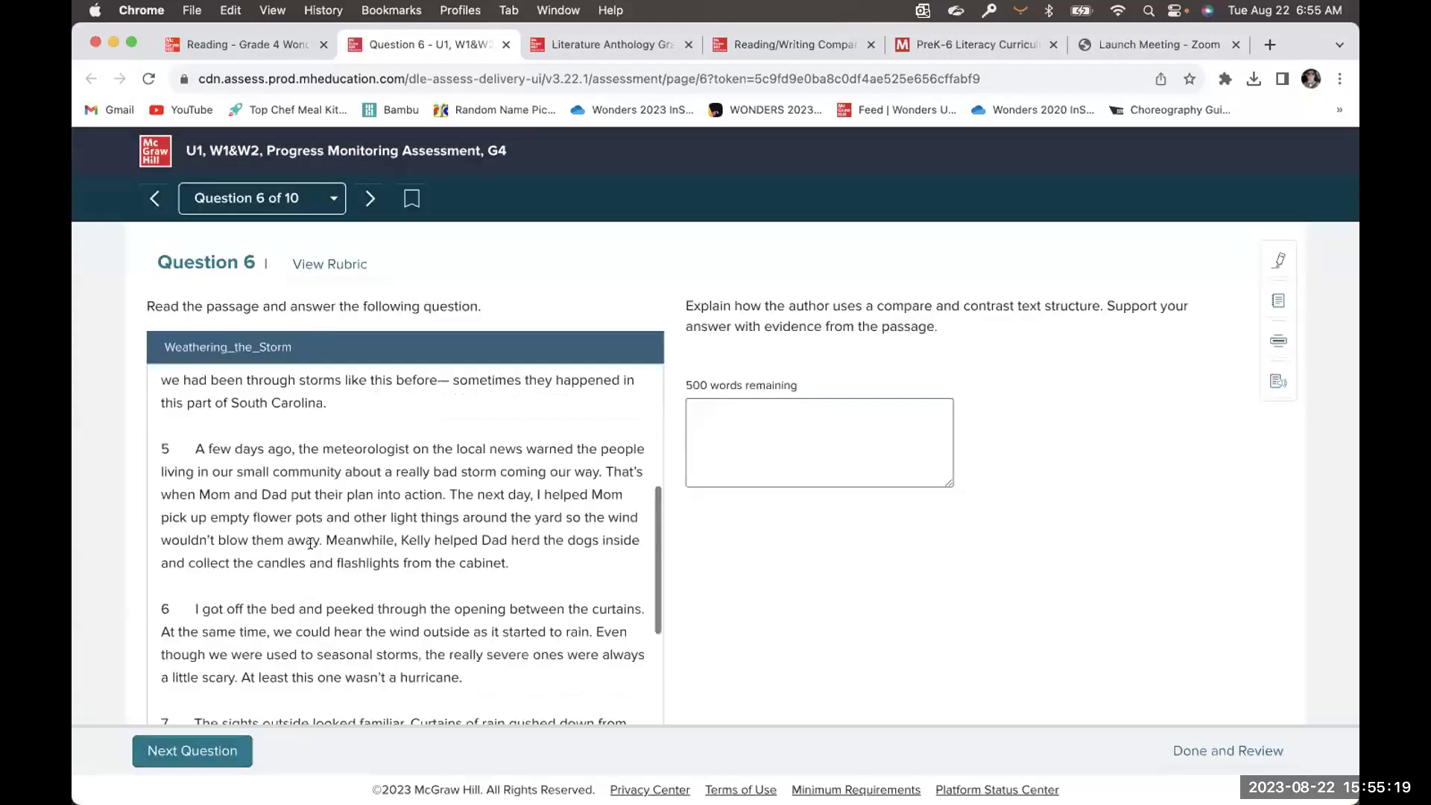
{"action": "scroll", "coordinate": [310, 544], "scroll_direction": "down", "scroll_amount": 8}
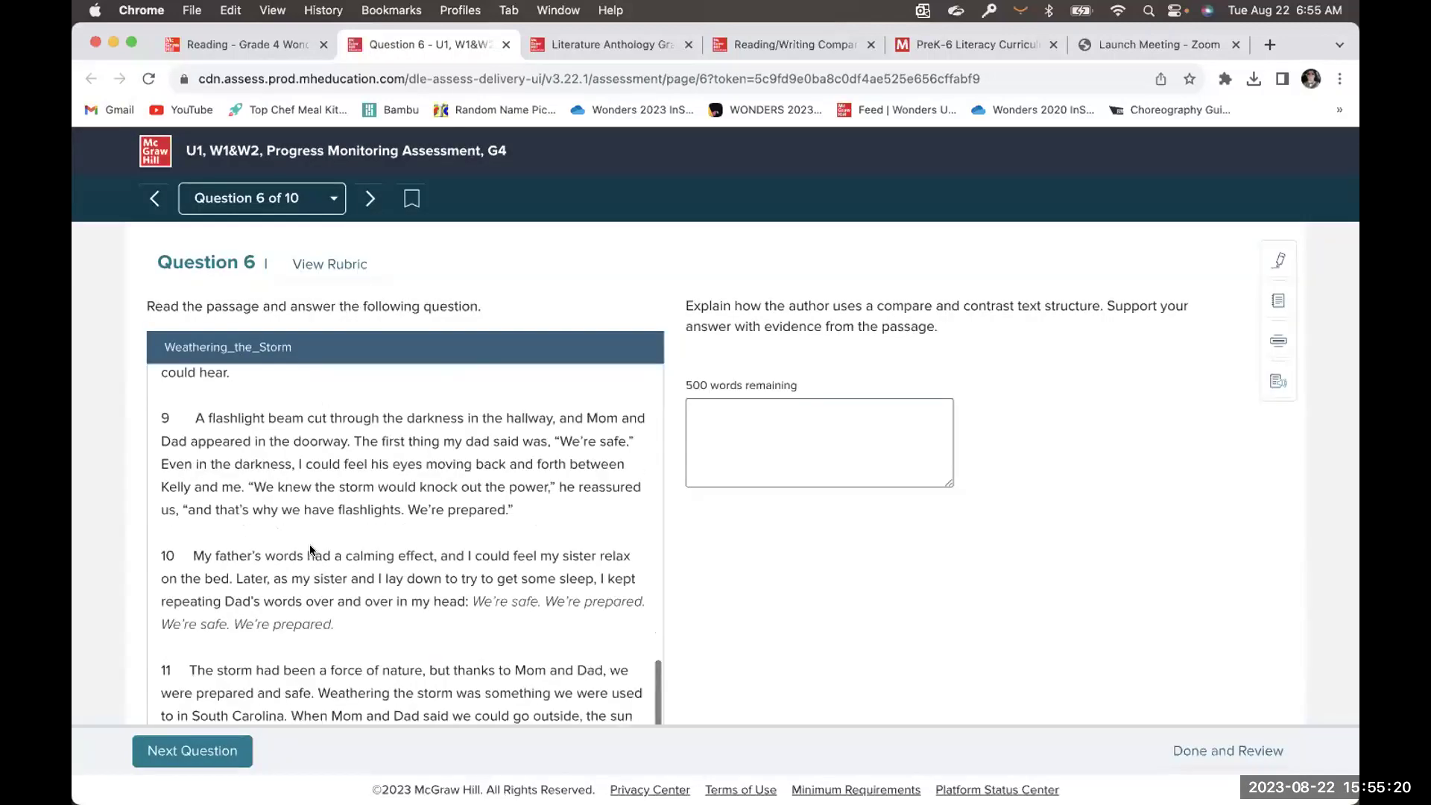
{"action": "left_click", "coordinate": [746, 440]}
{"action": "type", "text": "sdkfjadsfkaj"}
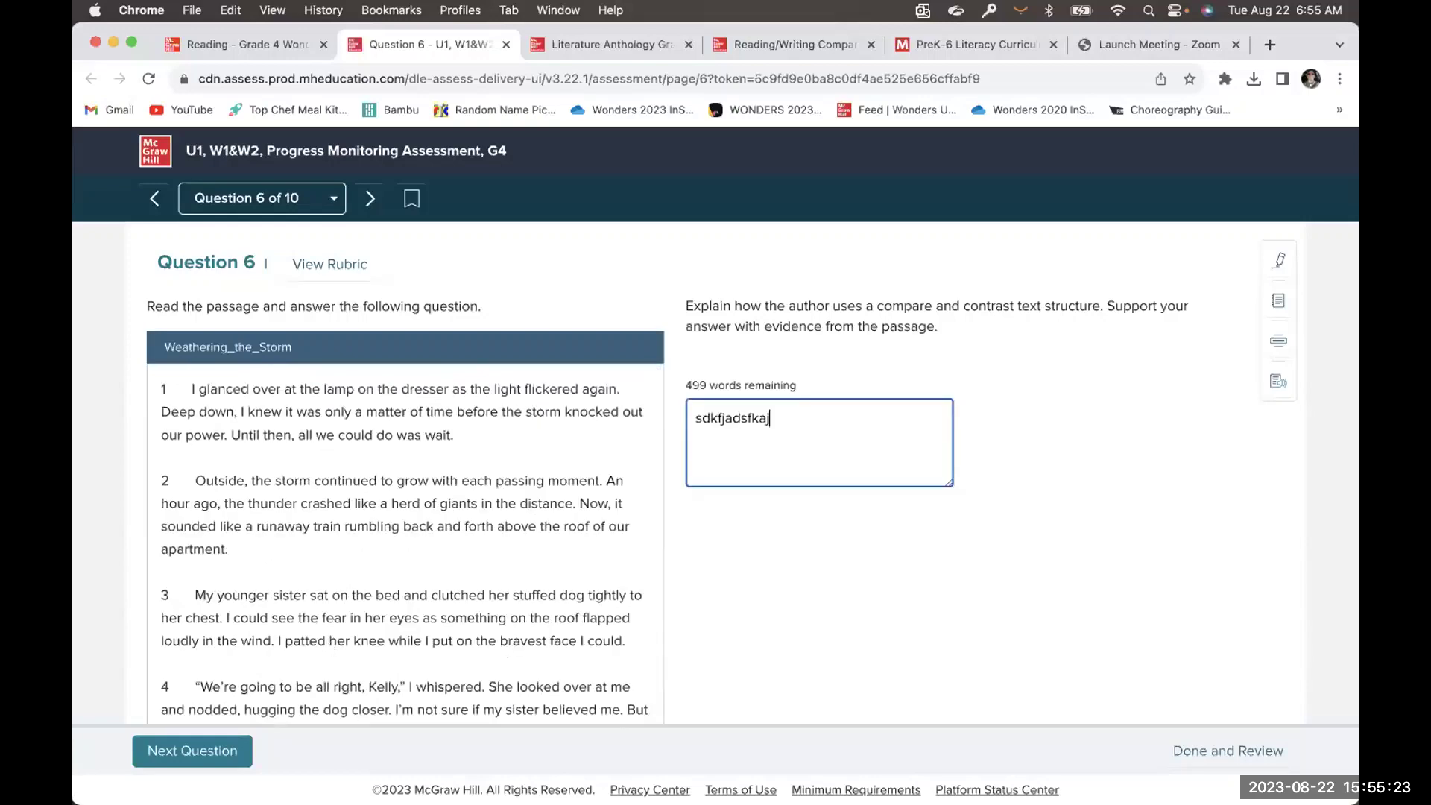
{"action": "type", "text": "sdfkj"}
{"action": "left_click", "coordinate": [180, 752]}
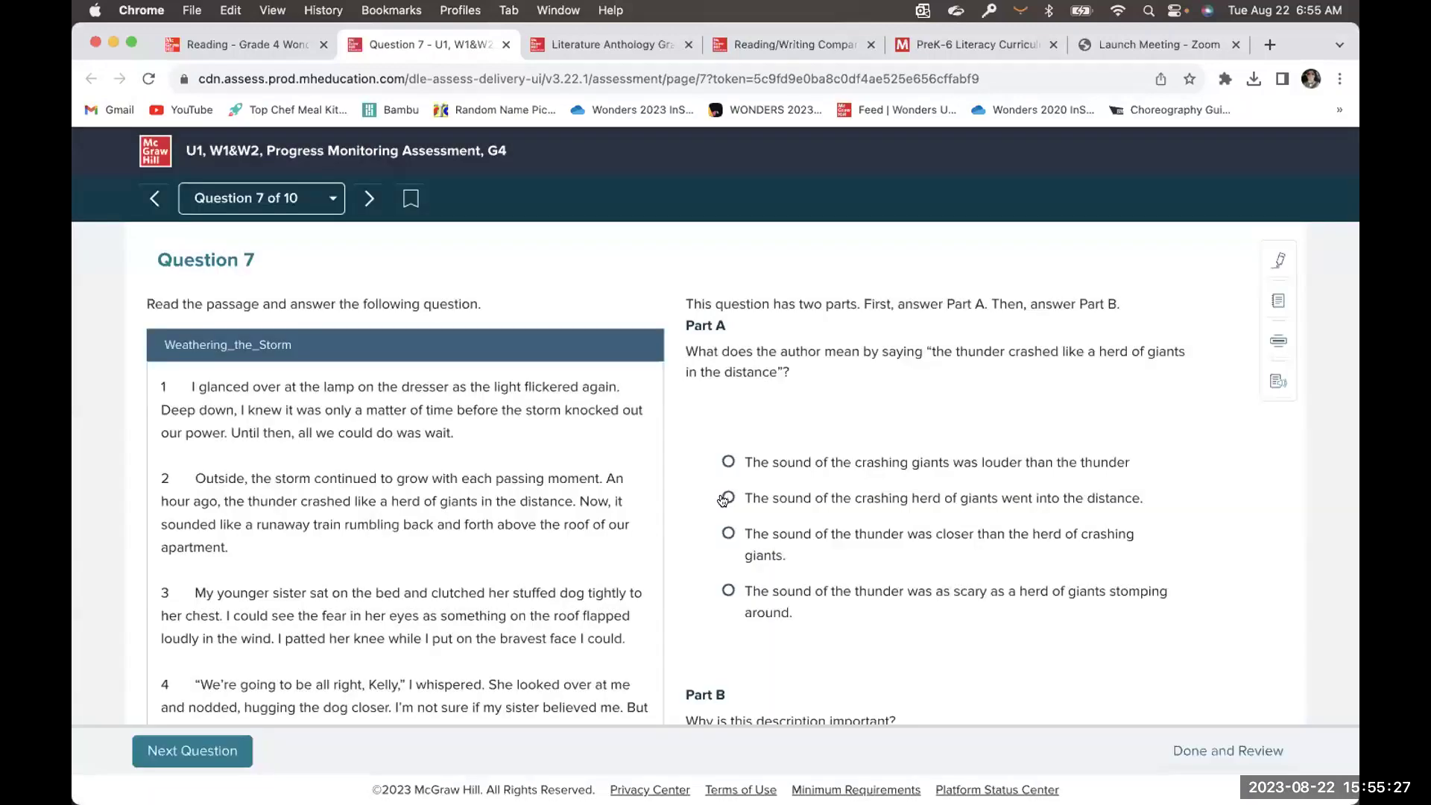
Answer Question 7 with the herd of giants going into the distance for Part A and frightening thunder for Part B, and continue
{"action": "left_click", "coordinate": [725, 498]}
{"action": "scroll", "coordinate": [723, 562], "scroll_direction": "down", "scroll_amount": 5}
{"action": "left_click", "coordinate": [728, 560]}
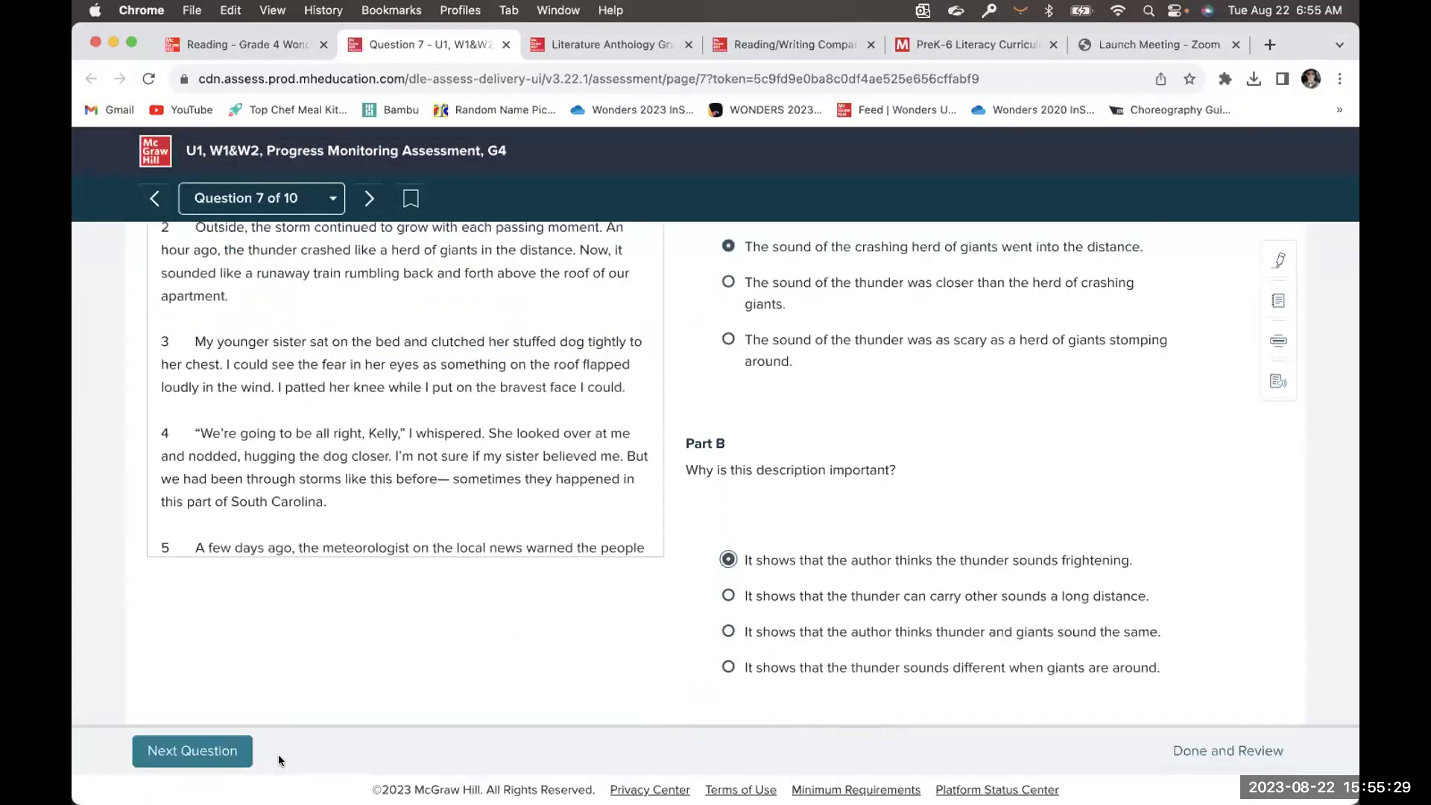
{"action": "left_click", "coordinate": [238, 754]}
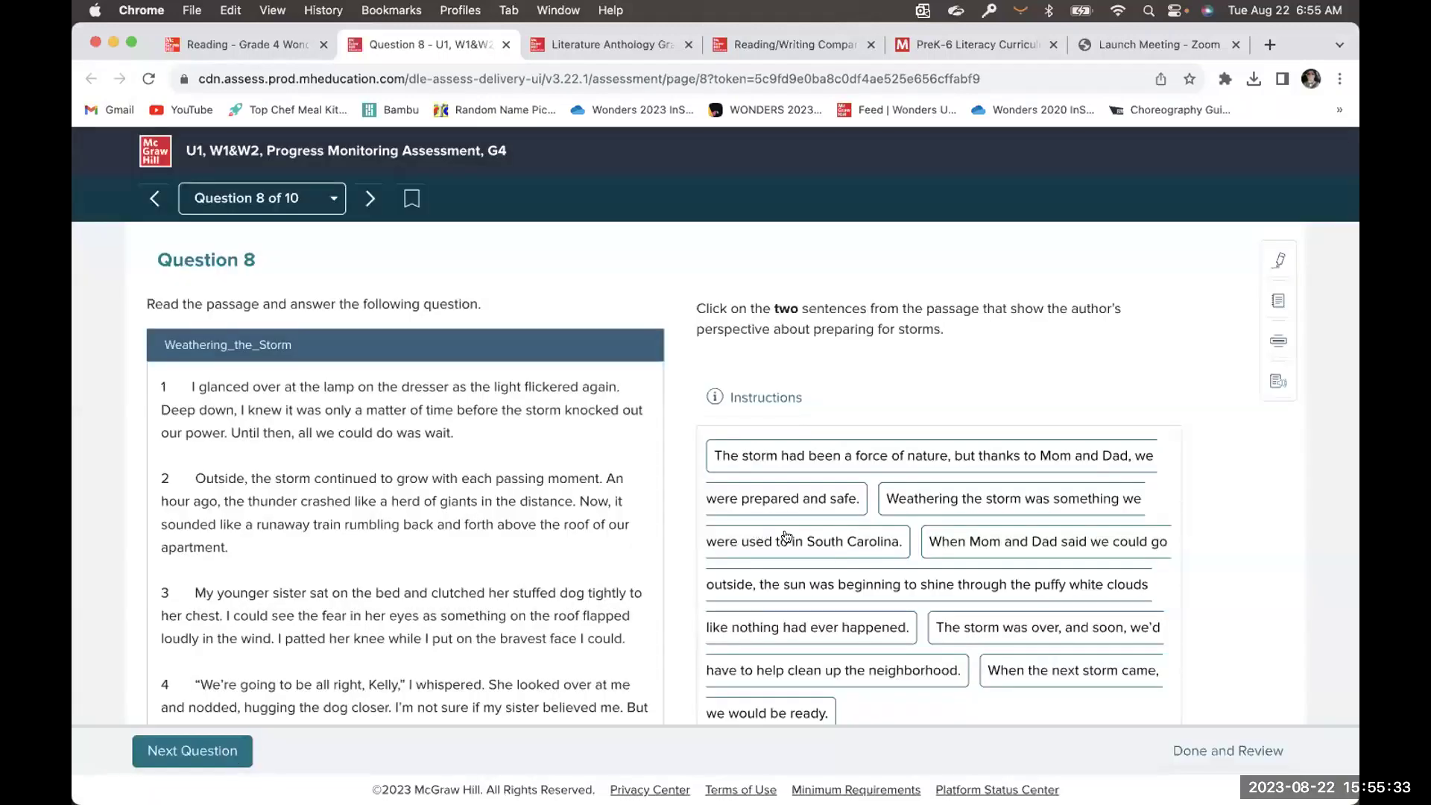
Mark "Weathering the storm was something we were used to in South Carolina." in Question 8 and continue to Question 9
{"action": "left_click", "coordinate": [786, 540]}
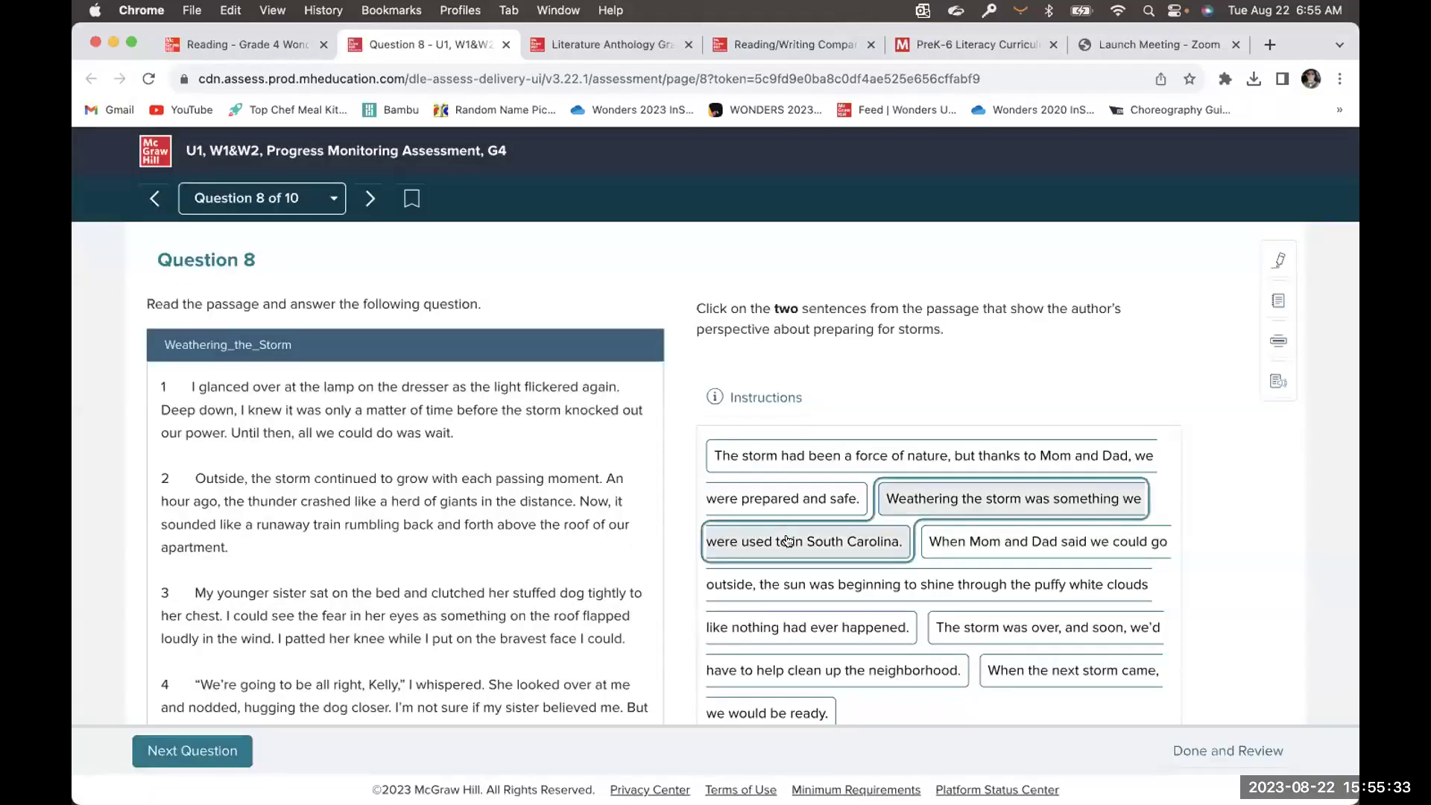
{"action": "left_click", "coordinate": [745, 620]}
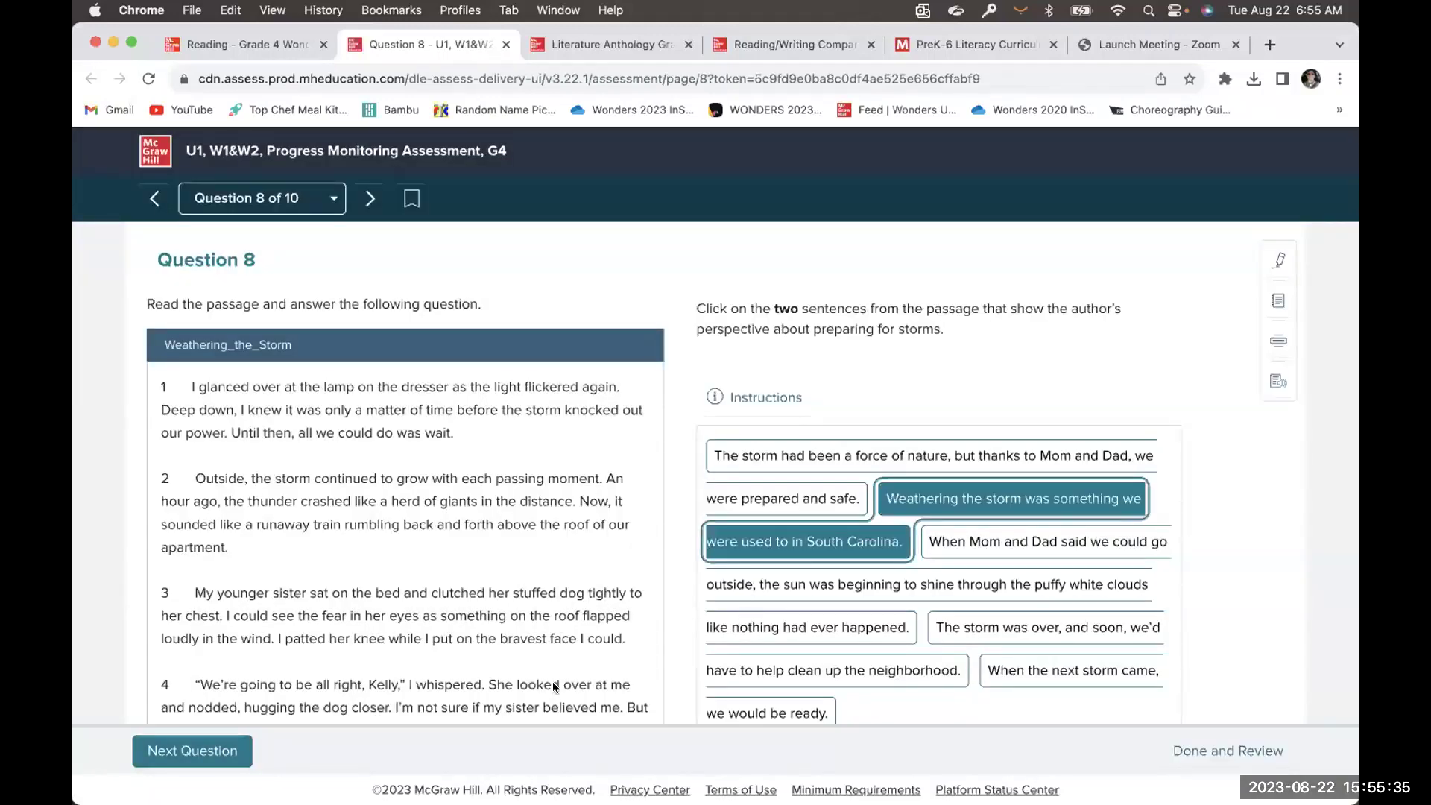
{"action": "left_click", "coordinate": [209, 752]}
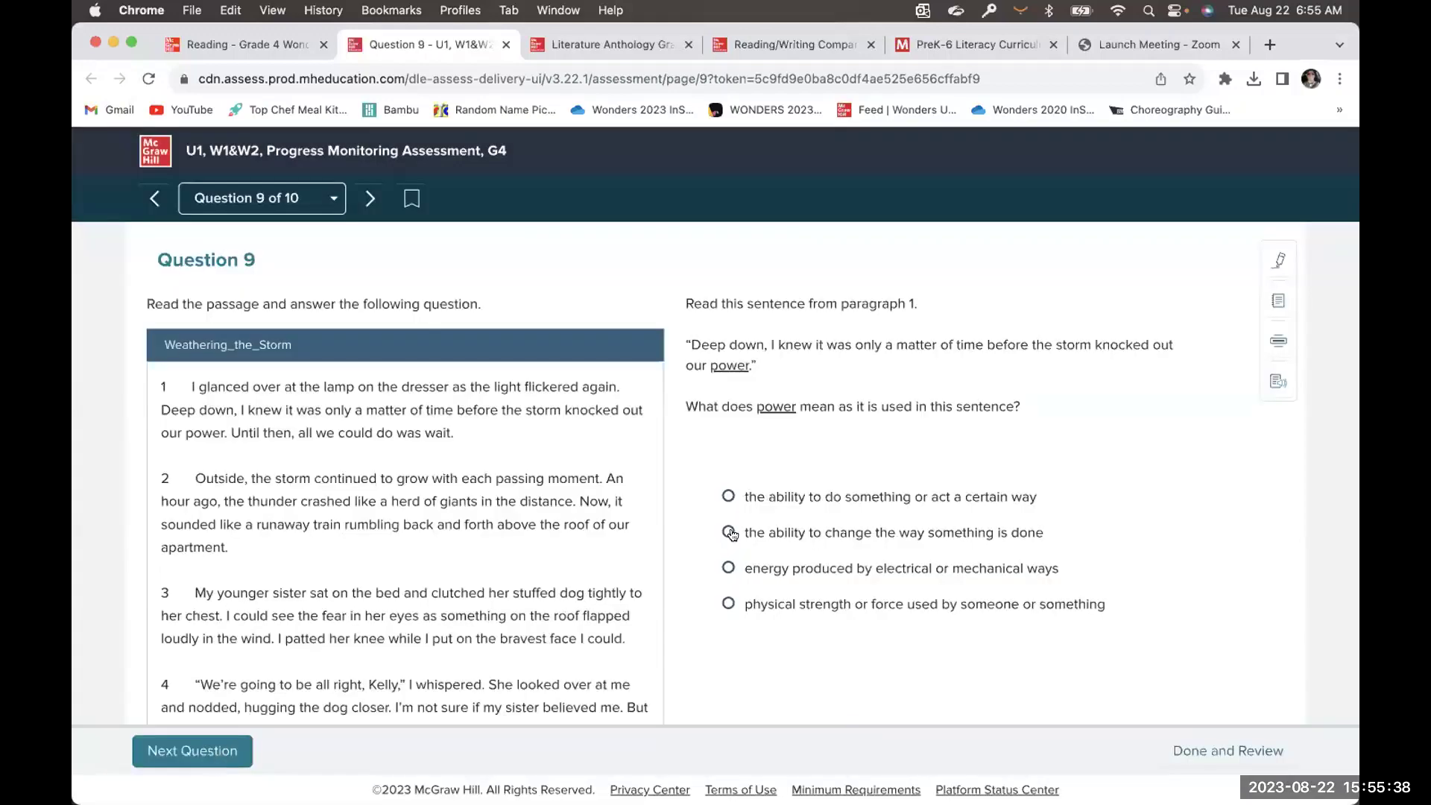
Answer Question 9 with "the ability to change the way something is done" and continue to Question 10
{"action": "left_click", "coordinate": [729, 532]}
{"action": "left_click", "coordinate": [198, 752]}
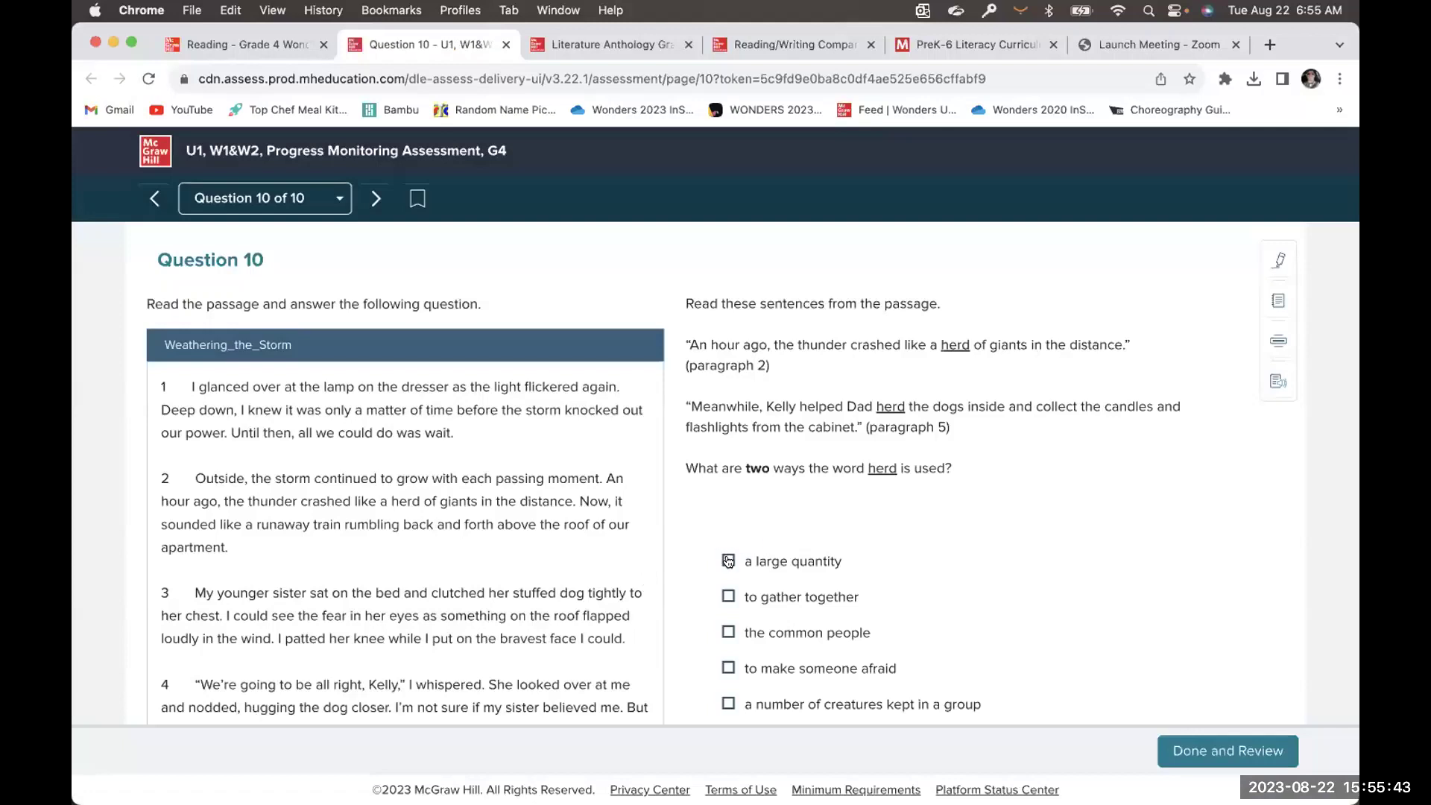
Answer Question 10 with "a large quantity" and "to gather together", and proceed to the Assignment Submission page
{"action": "left_click", "coordinate": [728, 560]}
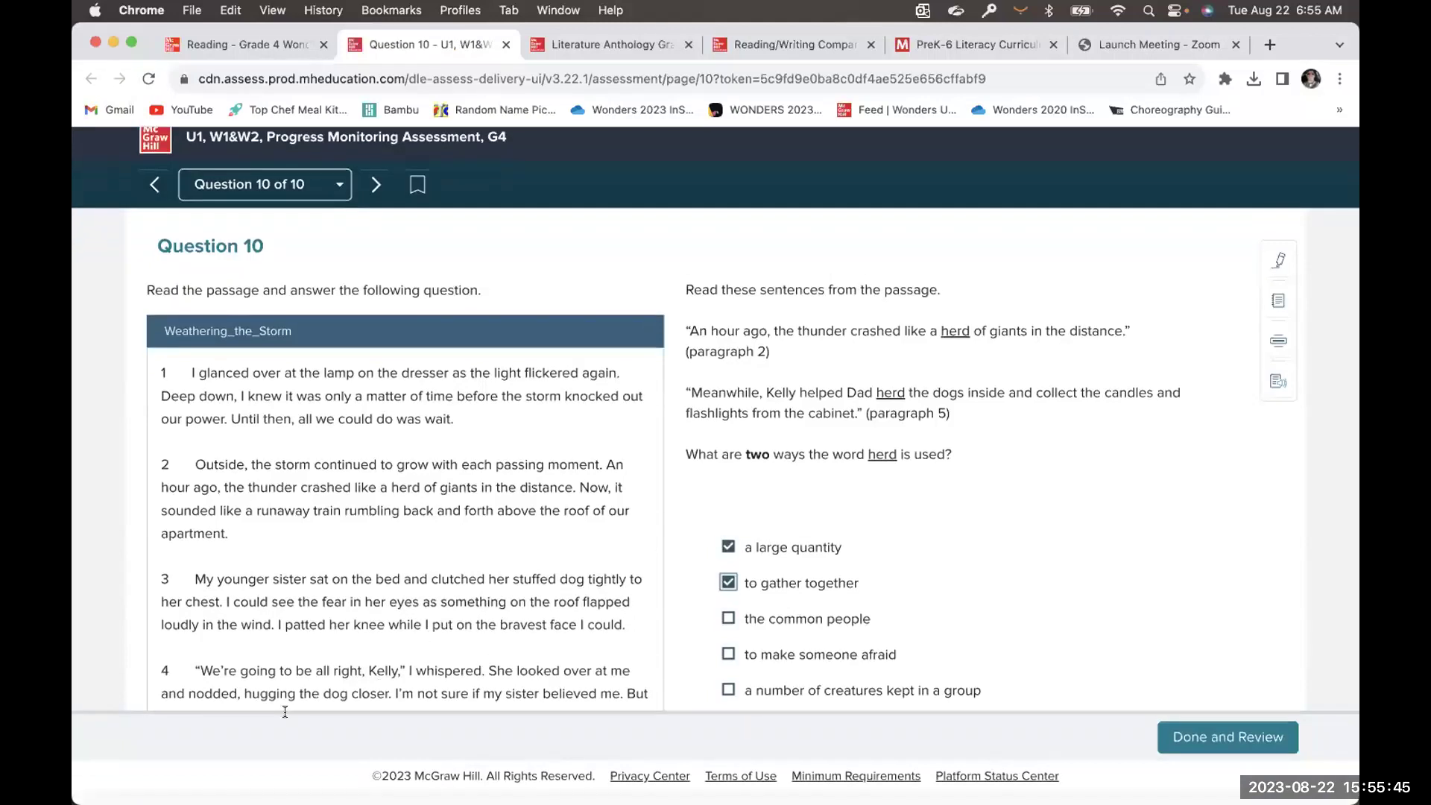
{"action": "left_click", "coordinate": [807, 596]}
{"action": "left_click", "coordinate": [1200, 754]}
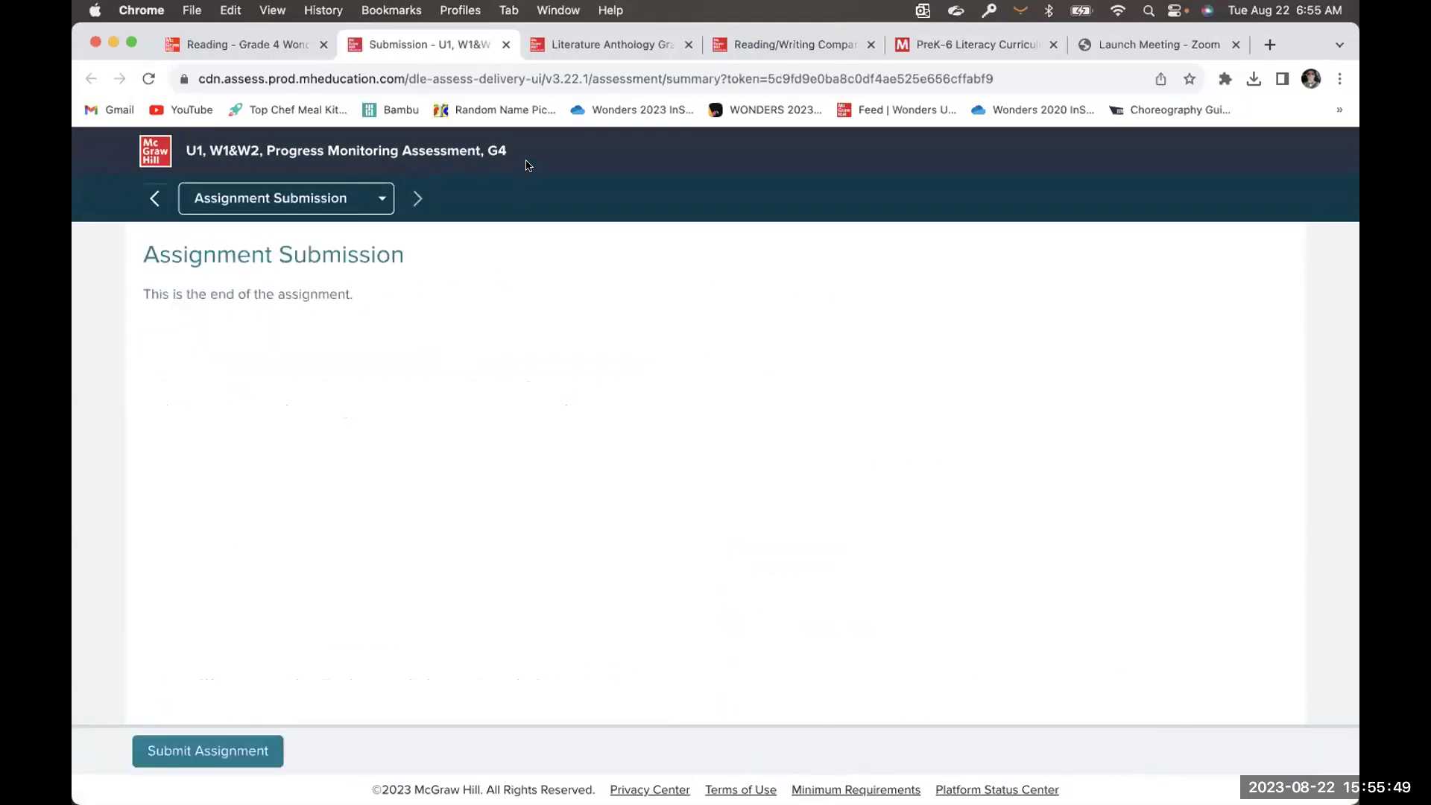
Close the student preview without submitting and show the available actions for "U1, W1&W2, Progress Monitoring Assessment, G4" in the assessments list
{"action": "left_click", "coordinate": [505, 46]}
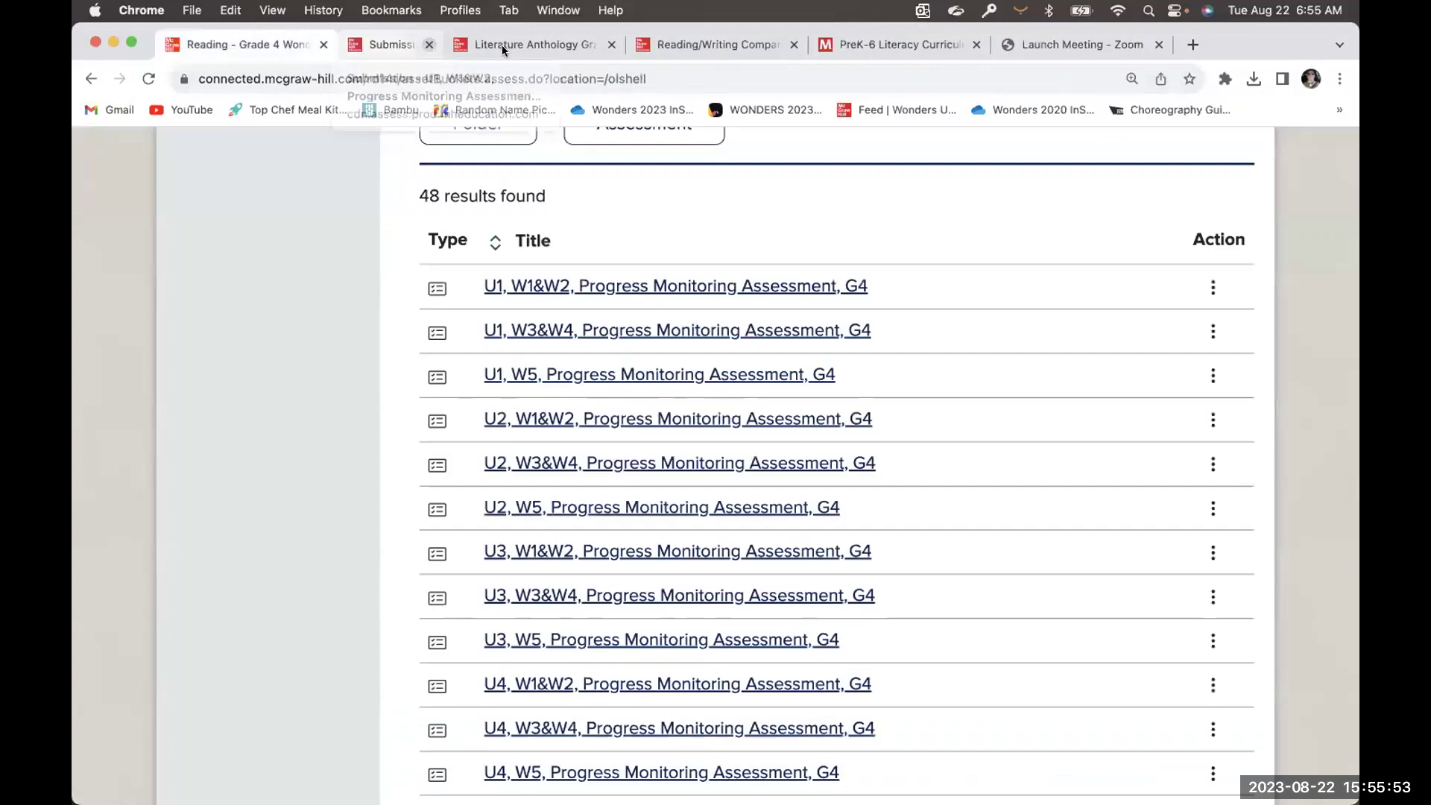
{"action": "left_click", "coordinate": [492, 289]}
{"action": "scroll", "coordinate": [492, 288], "scroll_direction": "up", "scroll_amount": 3}
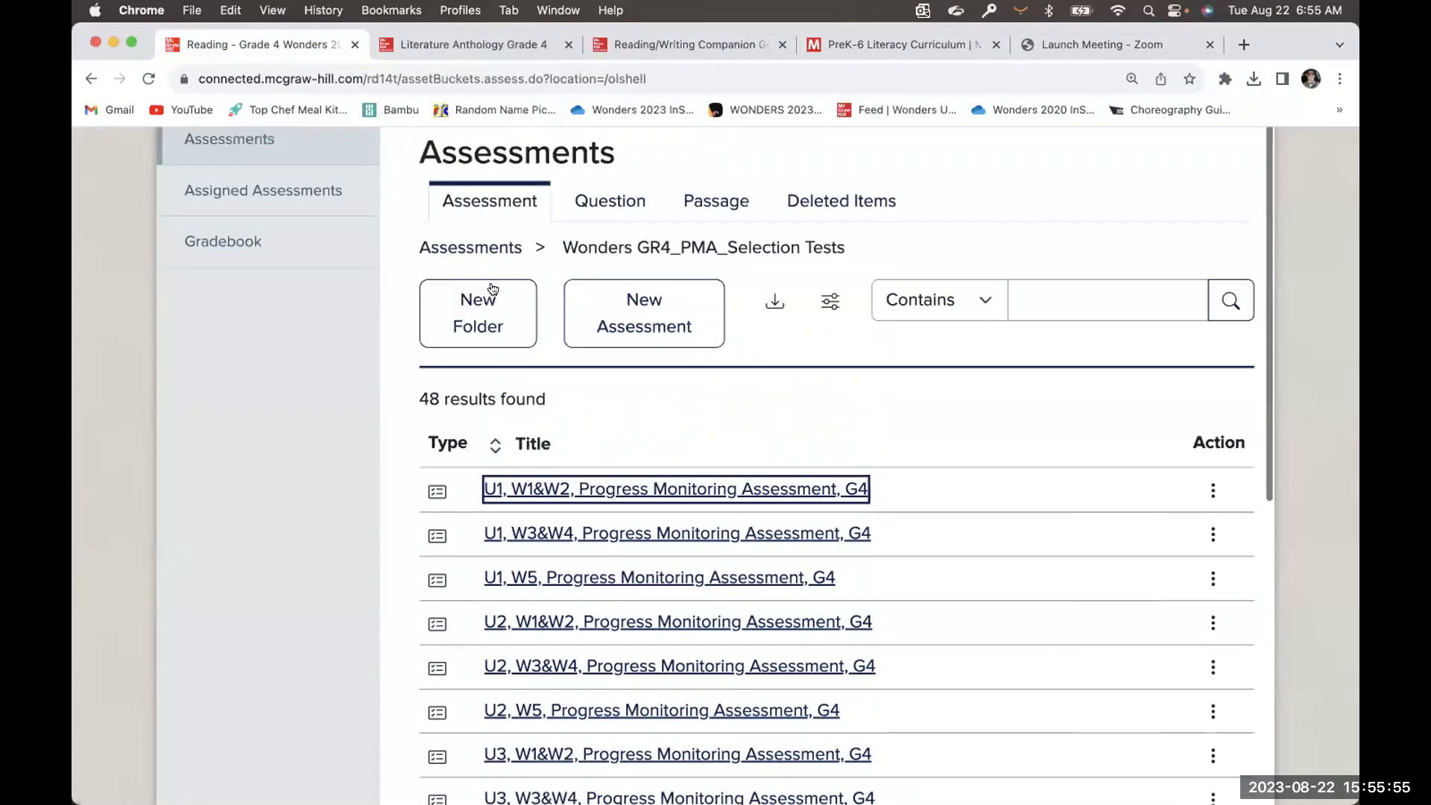
{"action": "scroll", "coordinate": [534, 294], "scroll_direction": "down", "scroll_amount": 3}
{"action": "left_click", "coordinate": [1212, 296]}
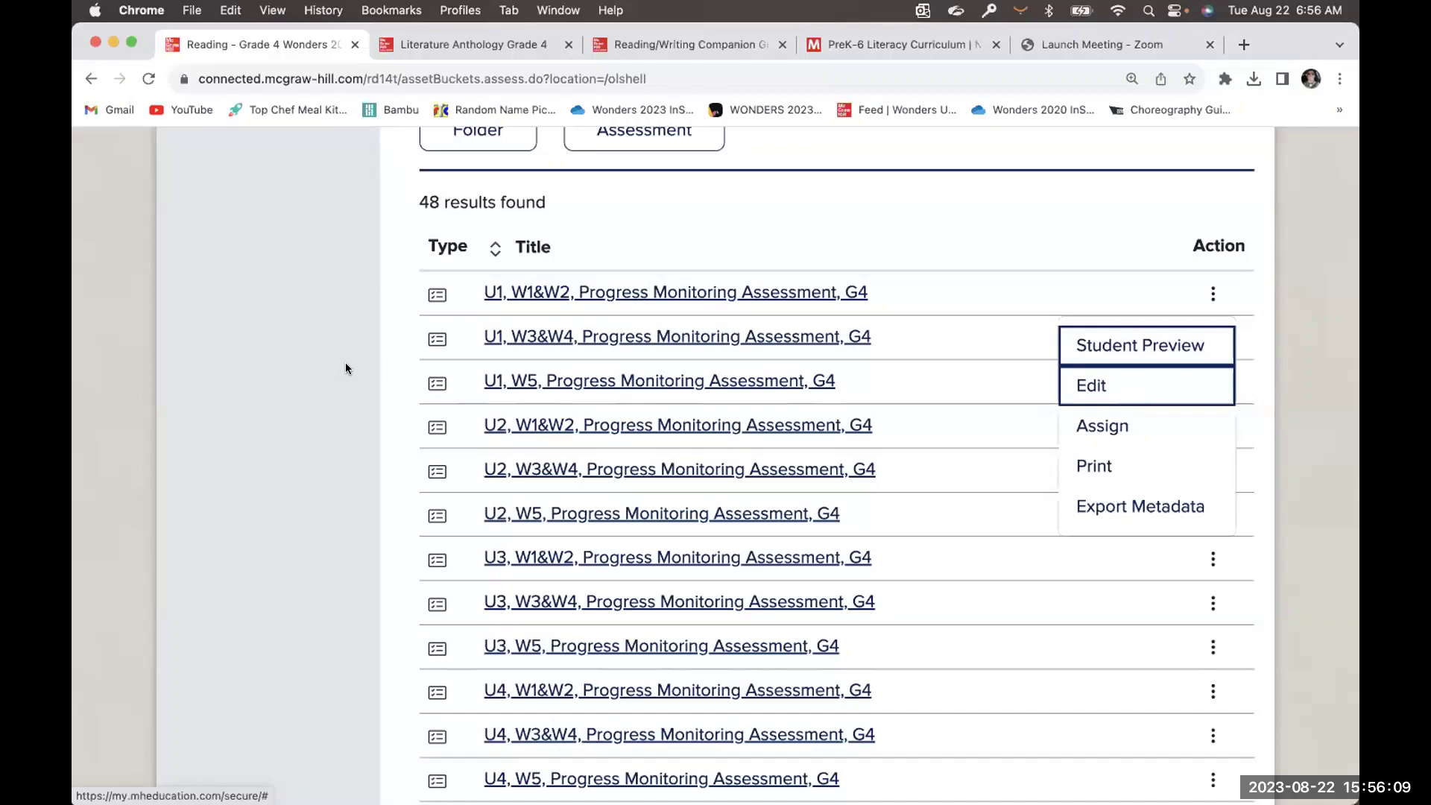
Return to the Wonders home page for Unit 1 Week 1 and look over its weekly lessons, printables and games
{"action": "scroll", "coordinate": [346, 368], "scroll_direction": "up", "scroll_amount": 1}
{"action": "scroll", "coordinate": [351, 323], "scroll_direction": "up", "scroll_amount": 7}
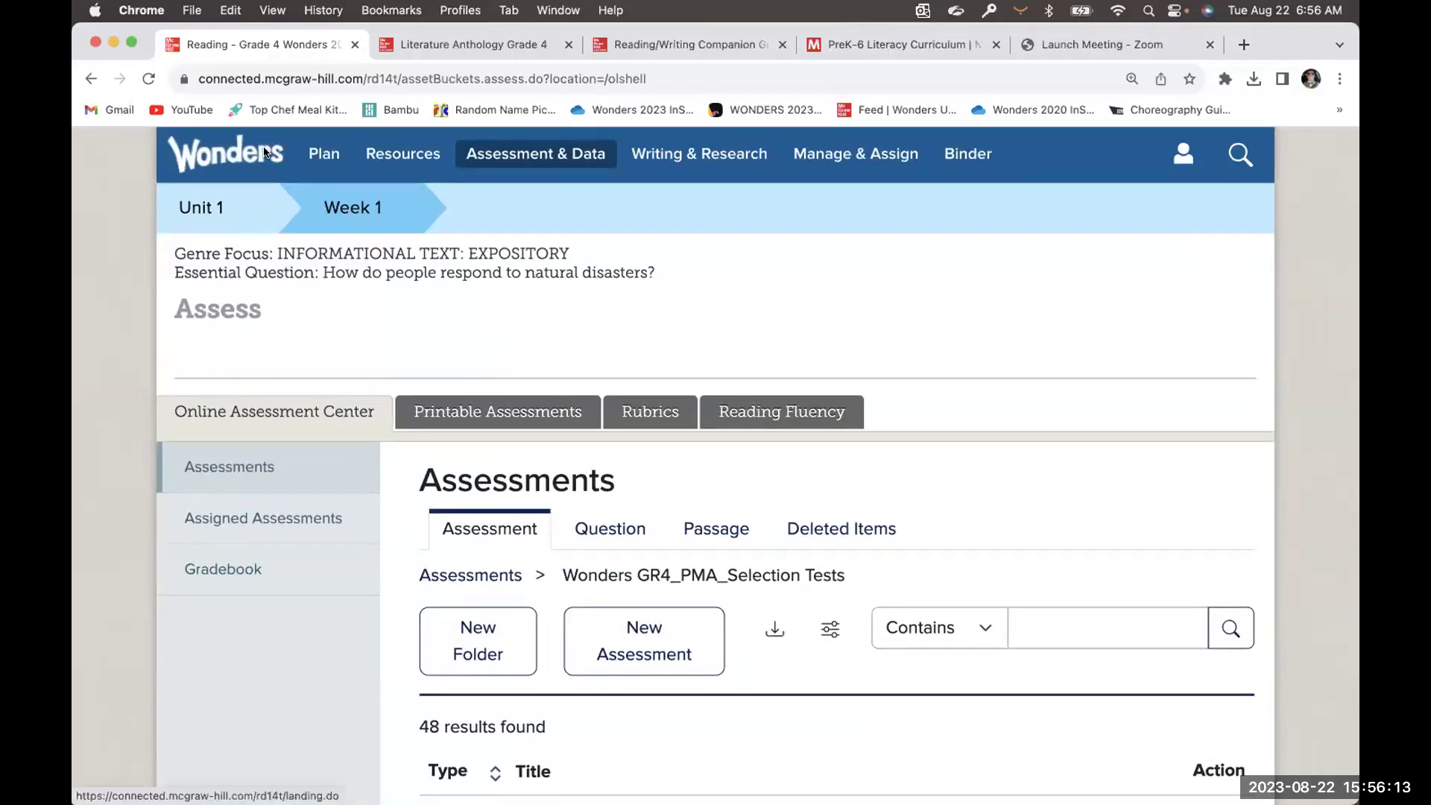
{"action": "left_click", "coordinate": [251, 164]}
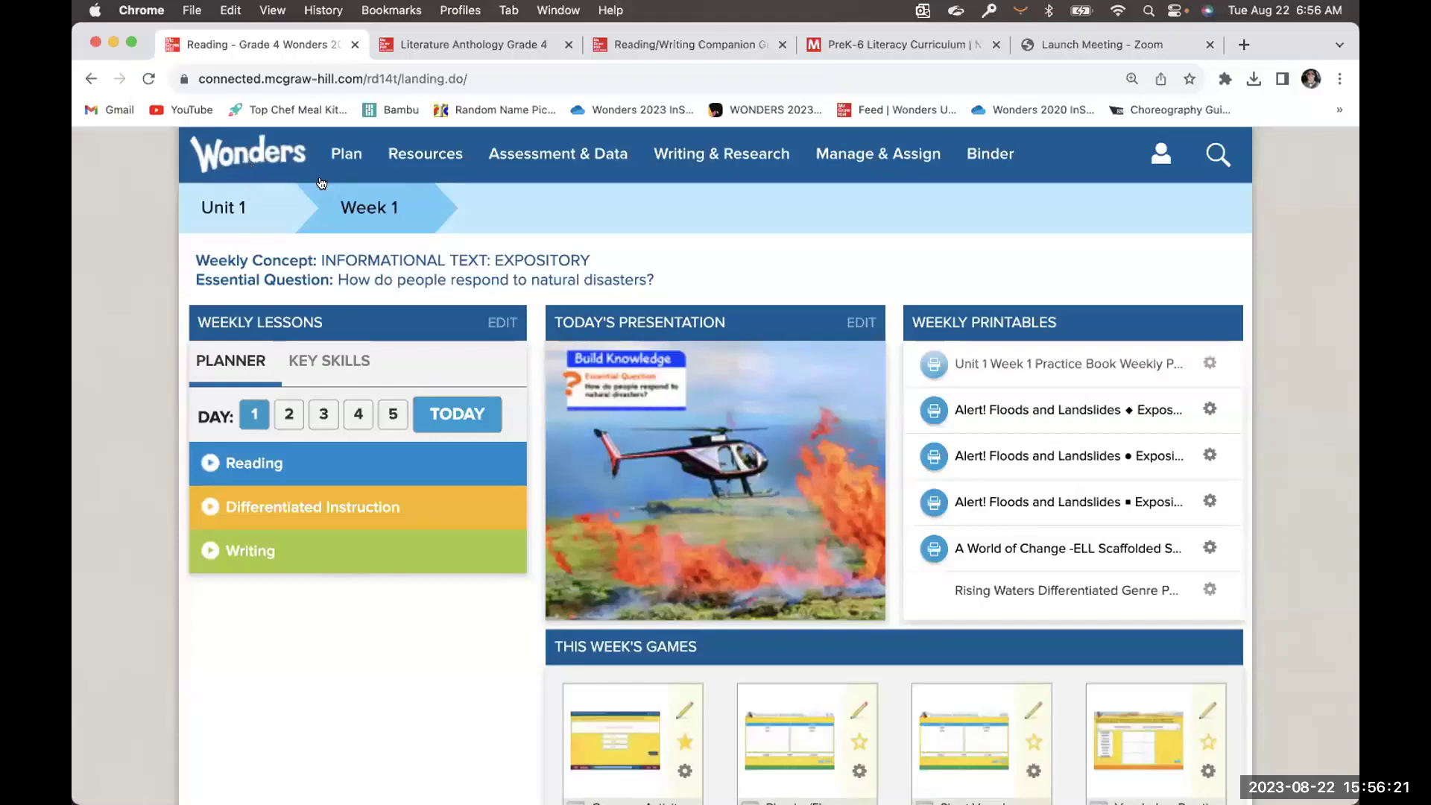
{"action": "scroll", "coordinate": [203, 553], "scroll_direction": "down", "scroll_amount": 2}
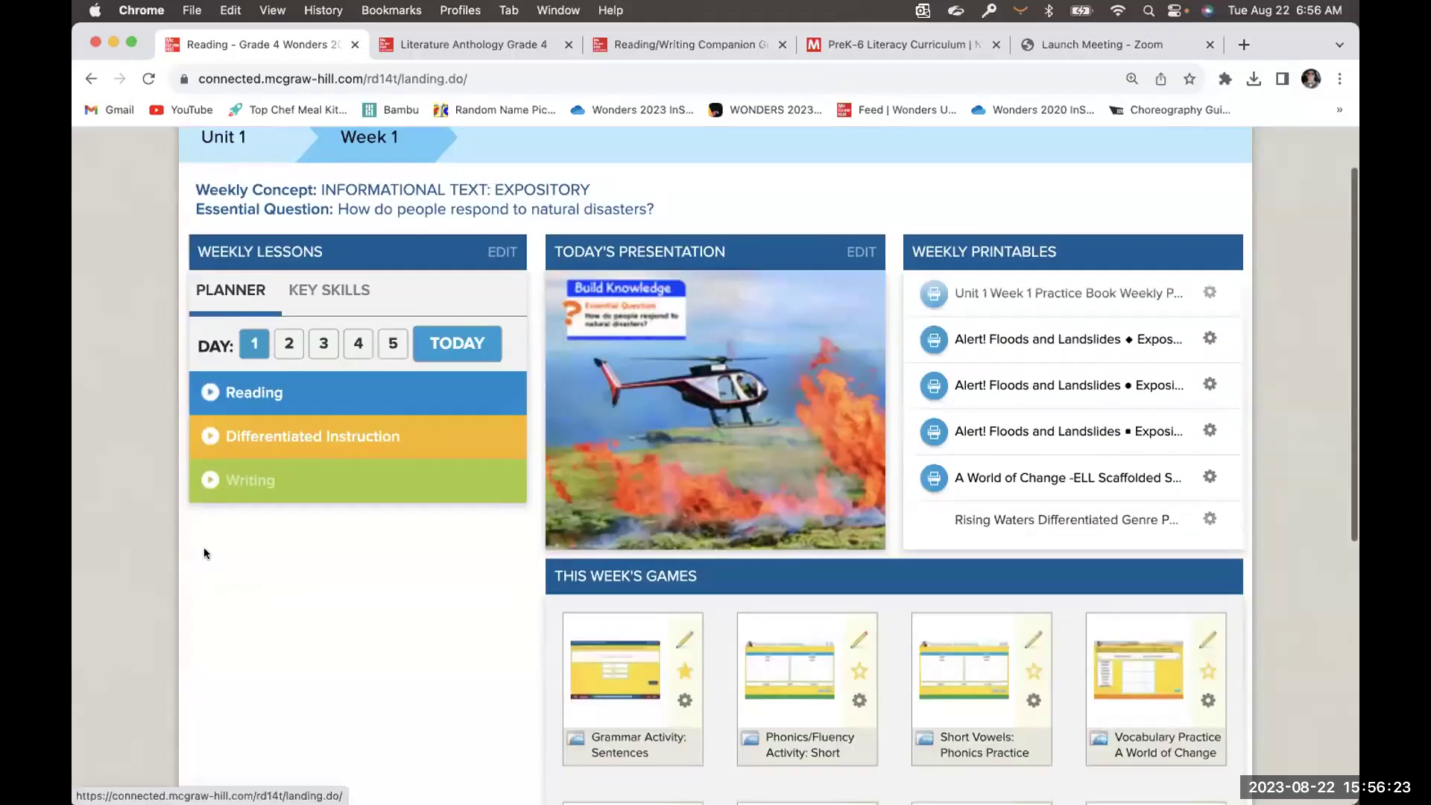
{"action": "scroll", "coordinate": [204, 553], "scroll_direction": "down", "scroll_amount": 1}
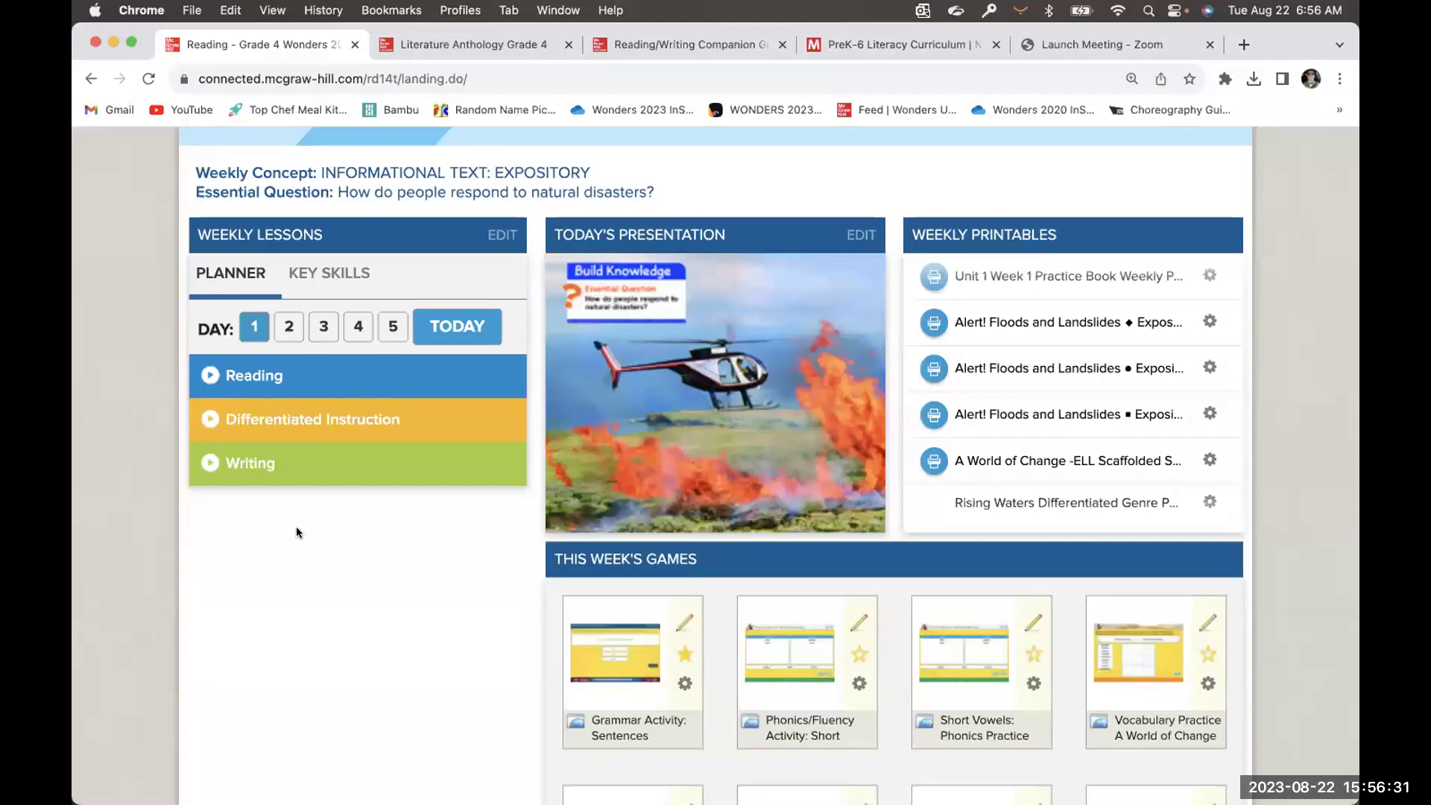
{"action": "scroll", "coordinate": [342, 599], "scroll_direction": "up", "scroll_amount": 3}
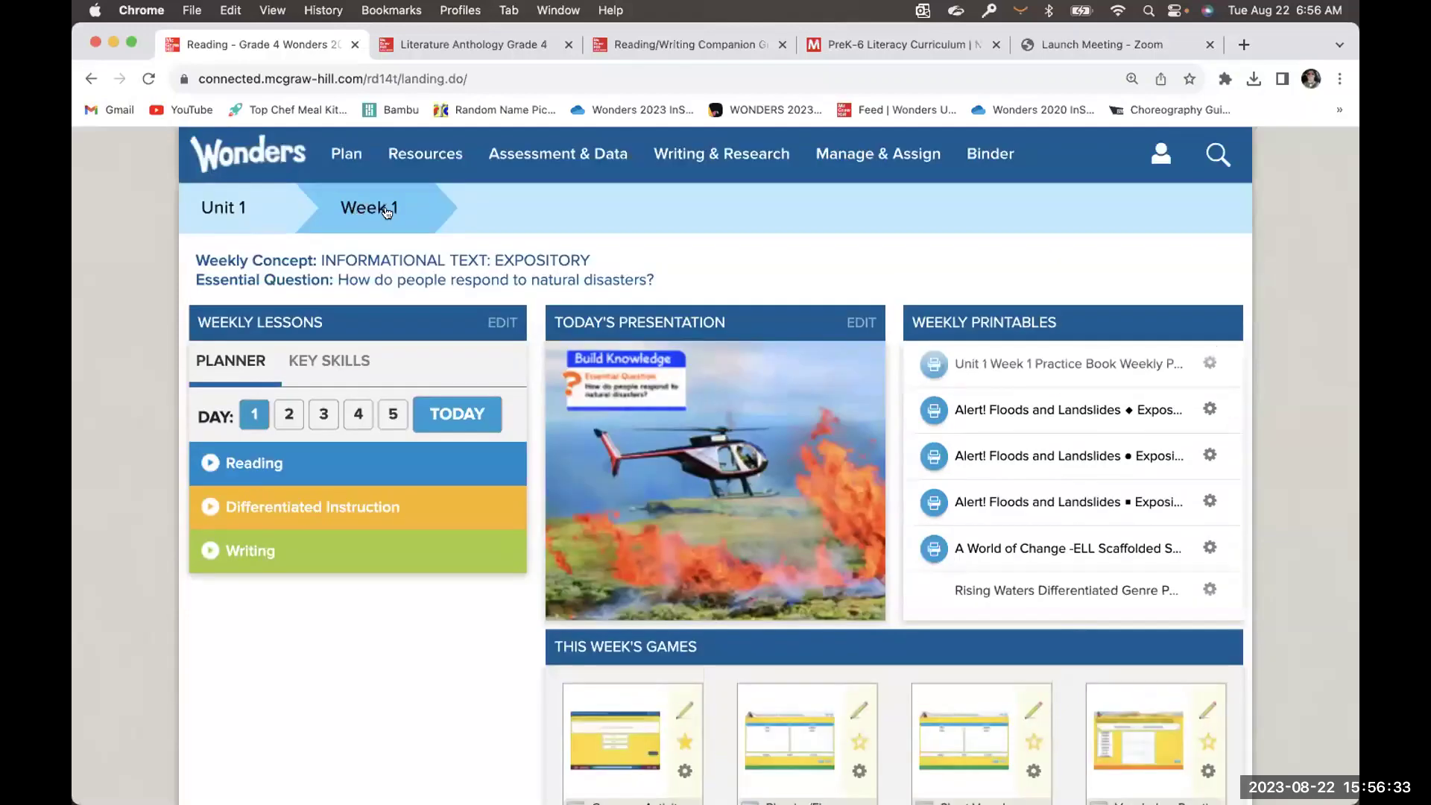
Launch today's presentation, advance to the Build Knowledge video on the Essential Question, and play it briefly before pausing
{"action": "mouse_move", "coordinate": [633, 413]}
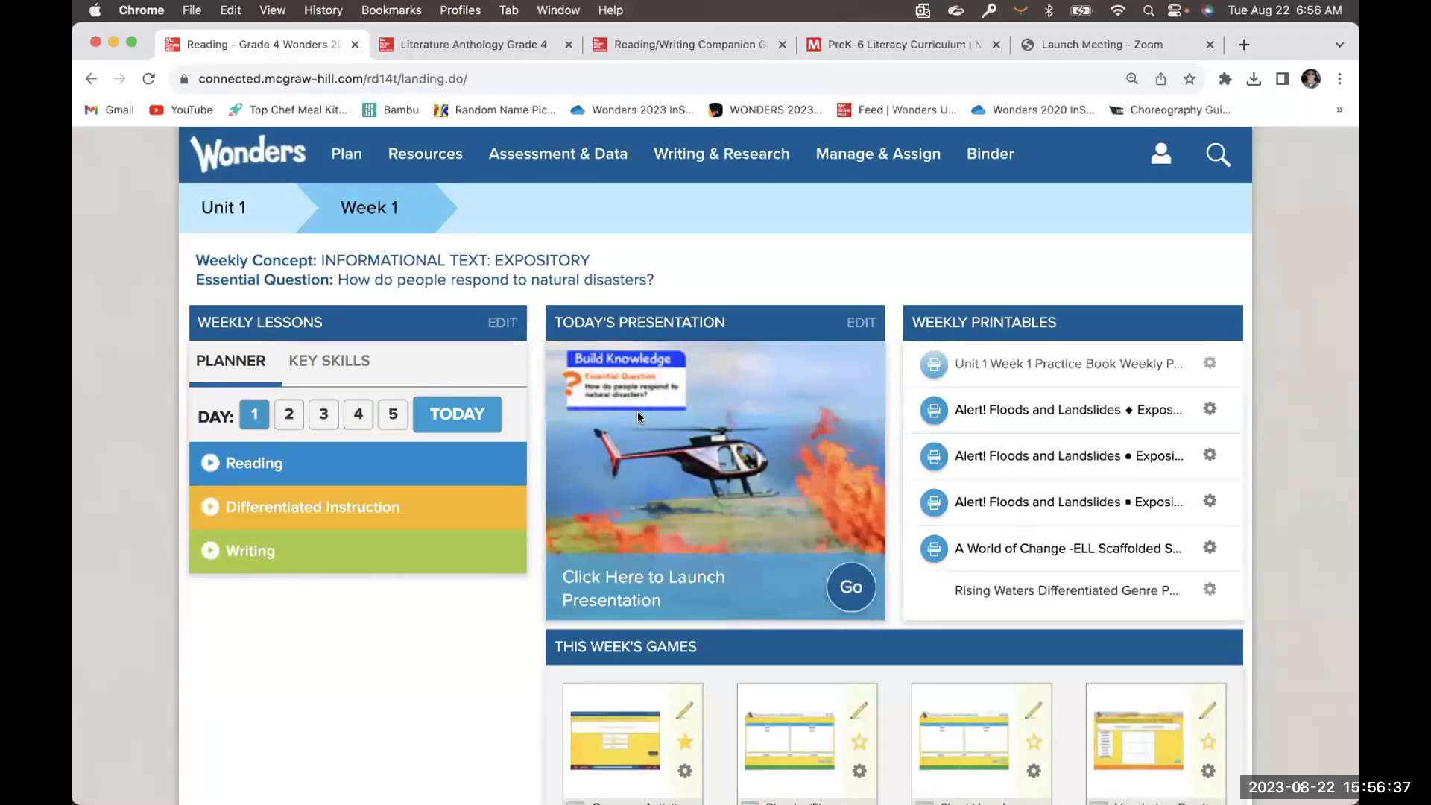
{"action": "scroll", "coordinate": [637, 411], "scroll_direction": "down", "scroll_amount": 2}
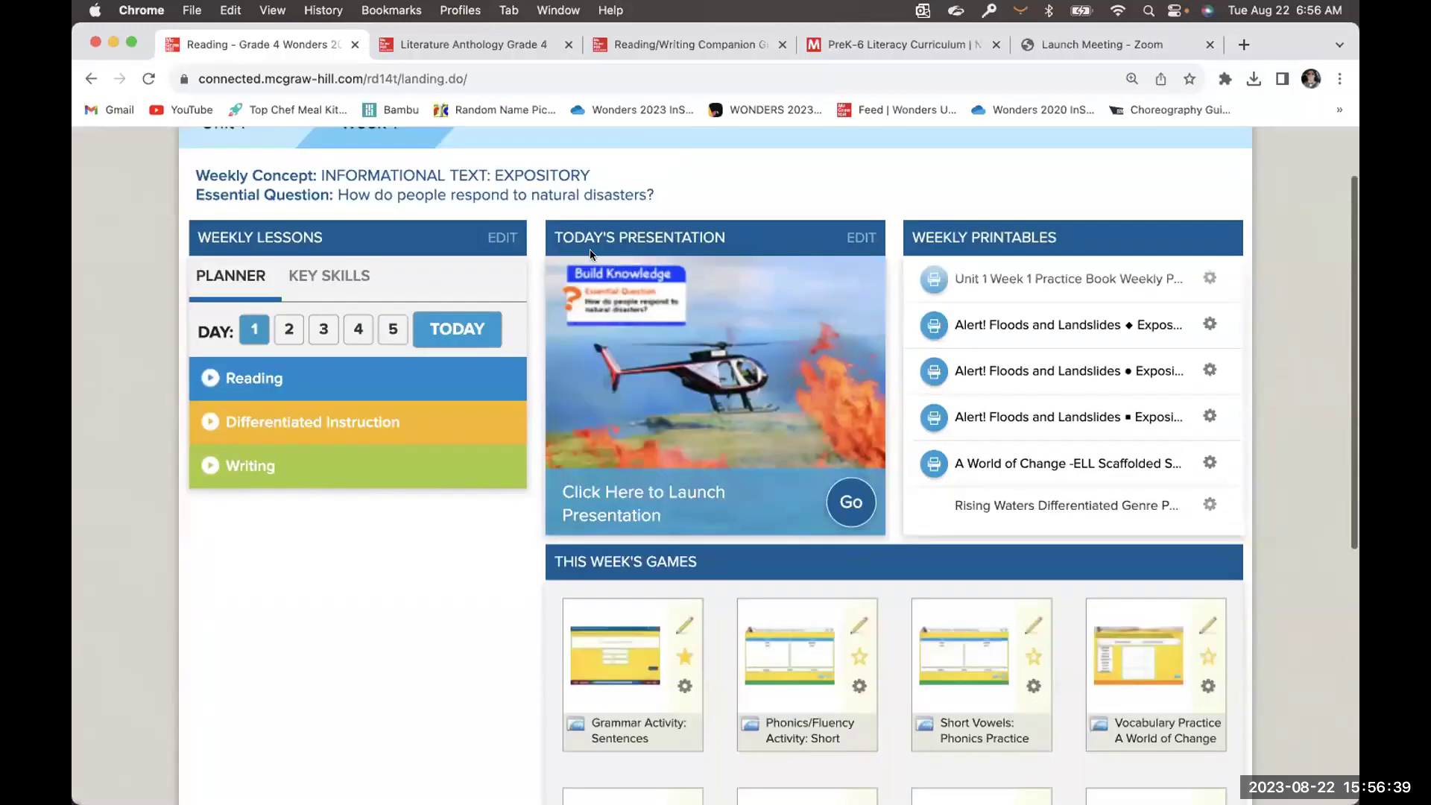
{"action": "left_click", "coordinate": [853, 501]}
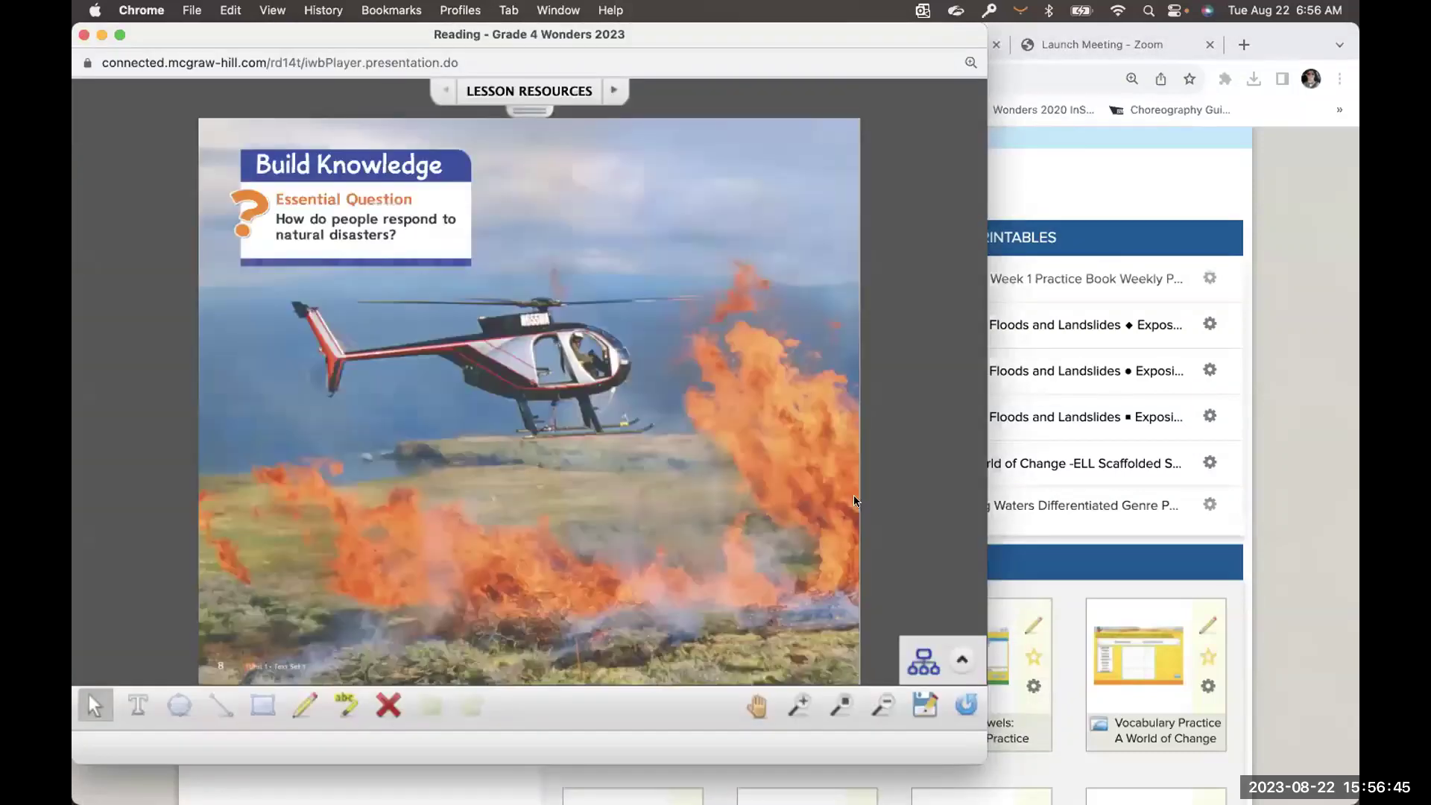
{"action": "left_click", "coordinate": [616, 92]}
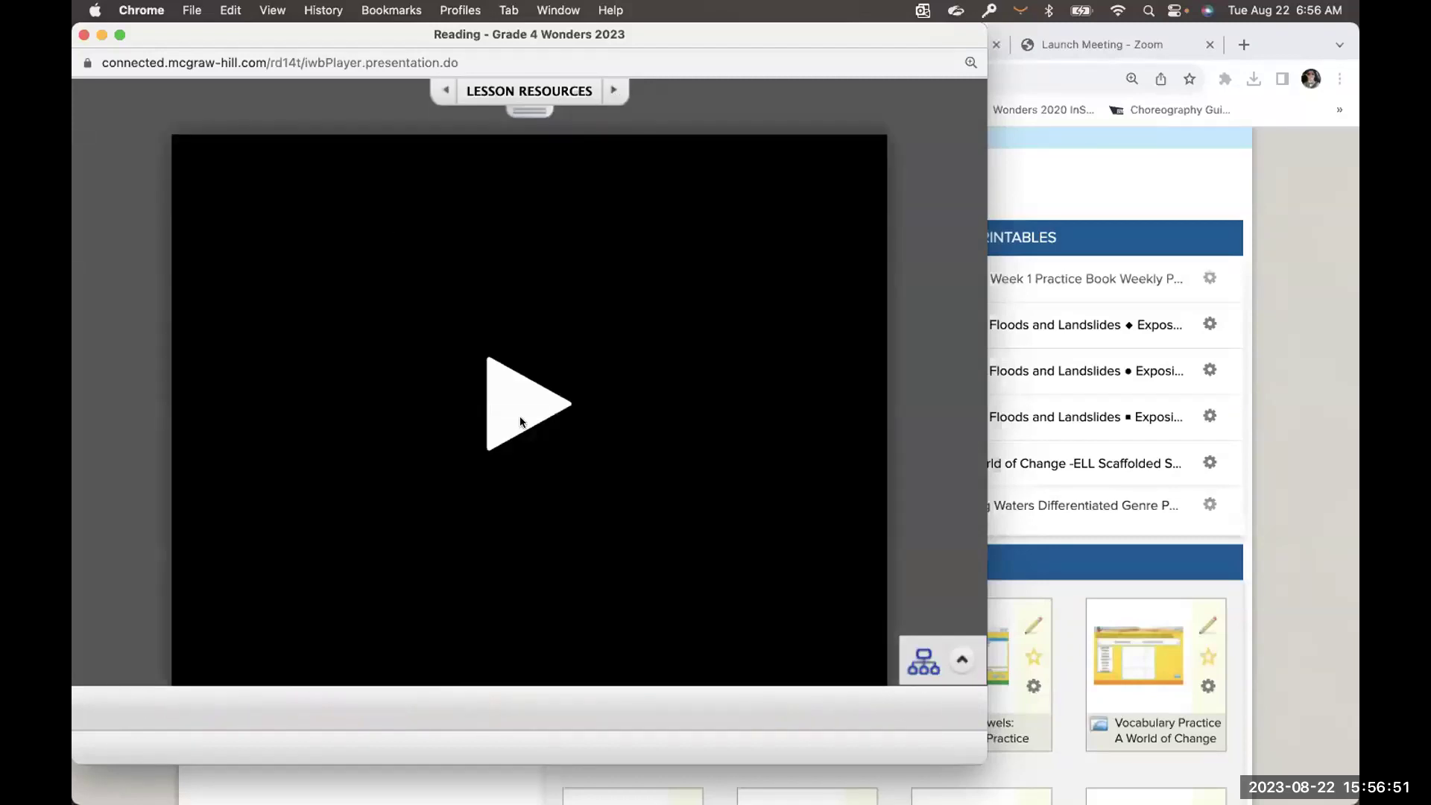
{"action": "left_click", "coordinate": [520, 418]}
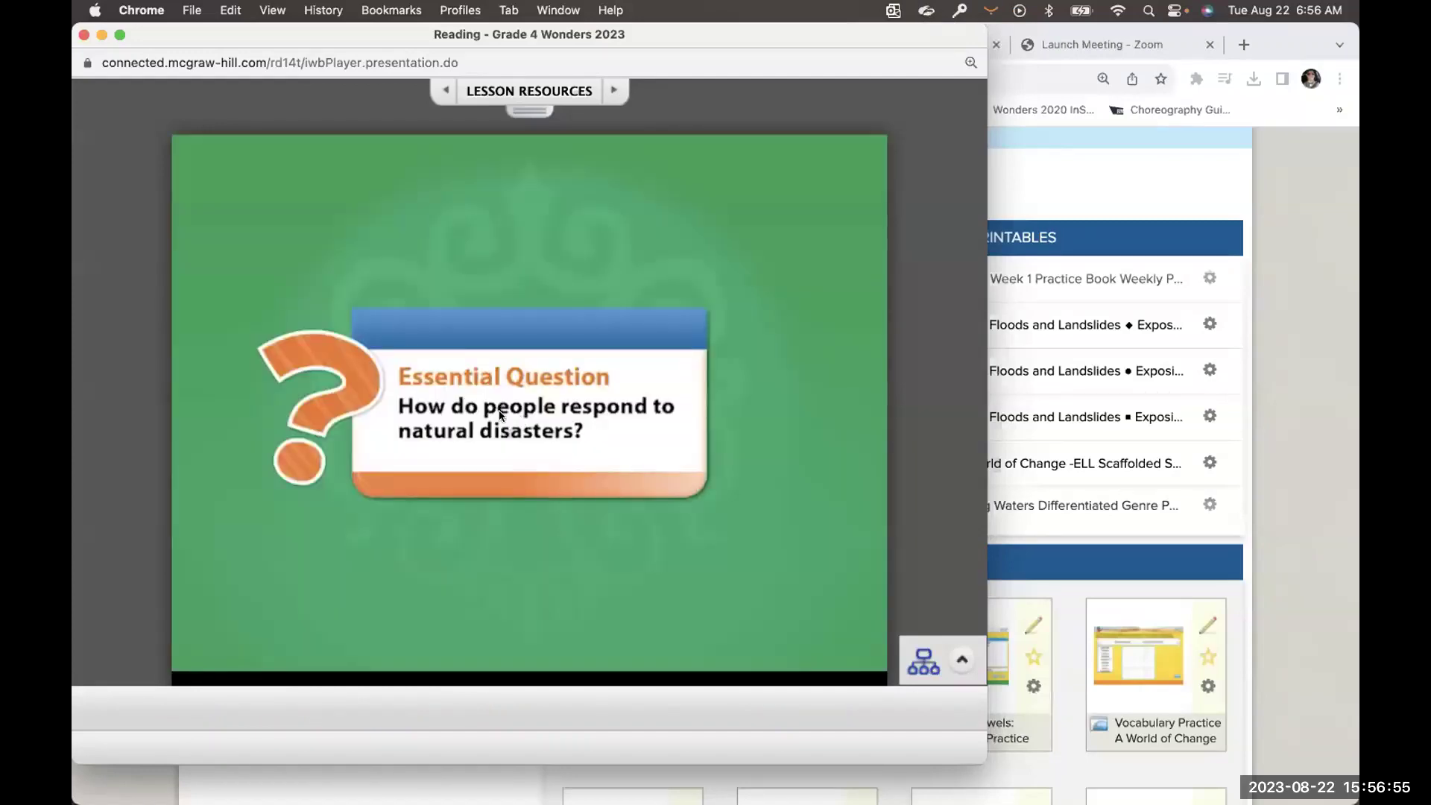
{"action": "mouse_move", "coordinate": [320, 587]}
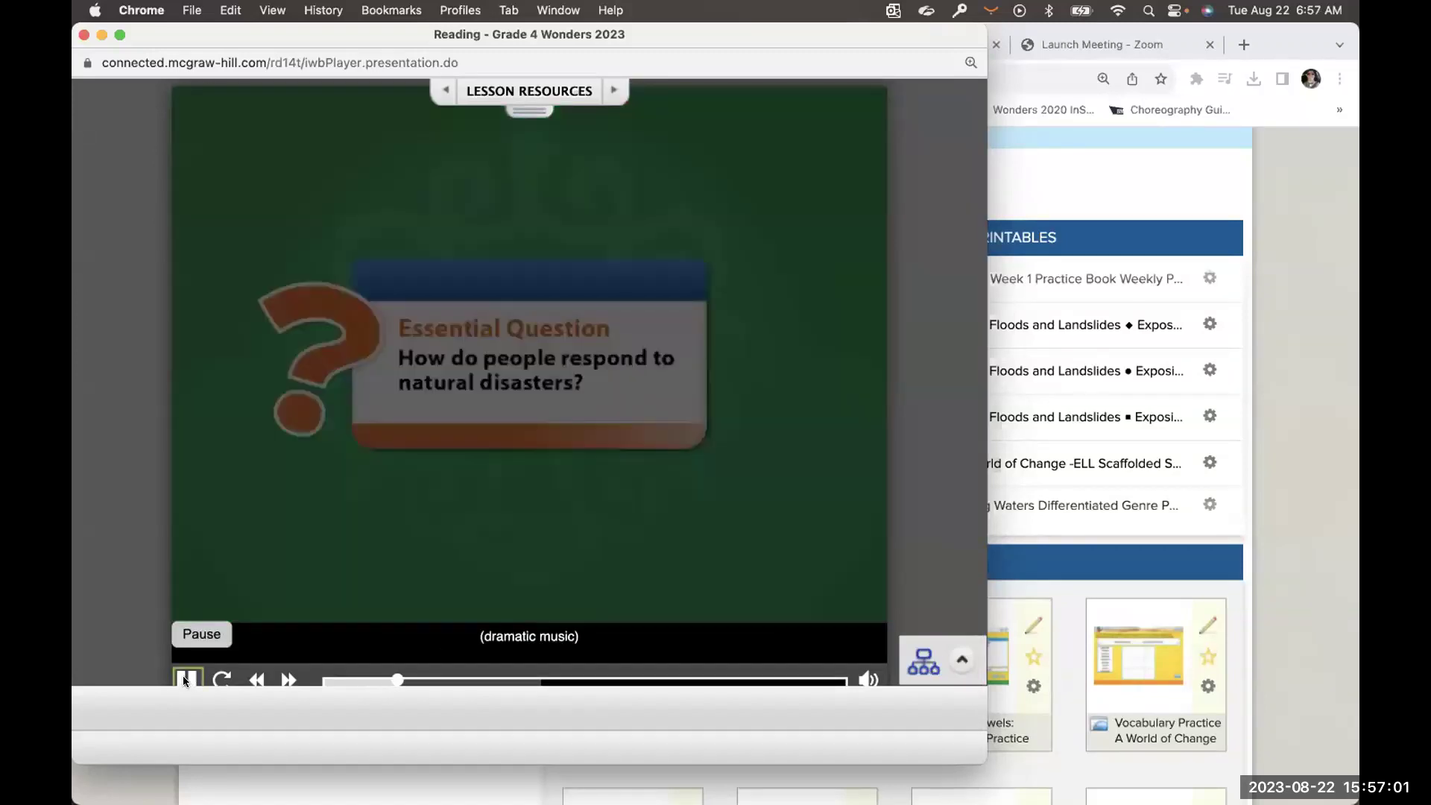
{"action": "left_click", "coordinate": [185, 680]}
From the lesson resources, preview the Unit 1 Vocabulary Words and the "A World of Change" Vocabulary Practice activity, and close both pop-up windows
{"action": "left_click", "coordinate": [533, 113]}
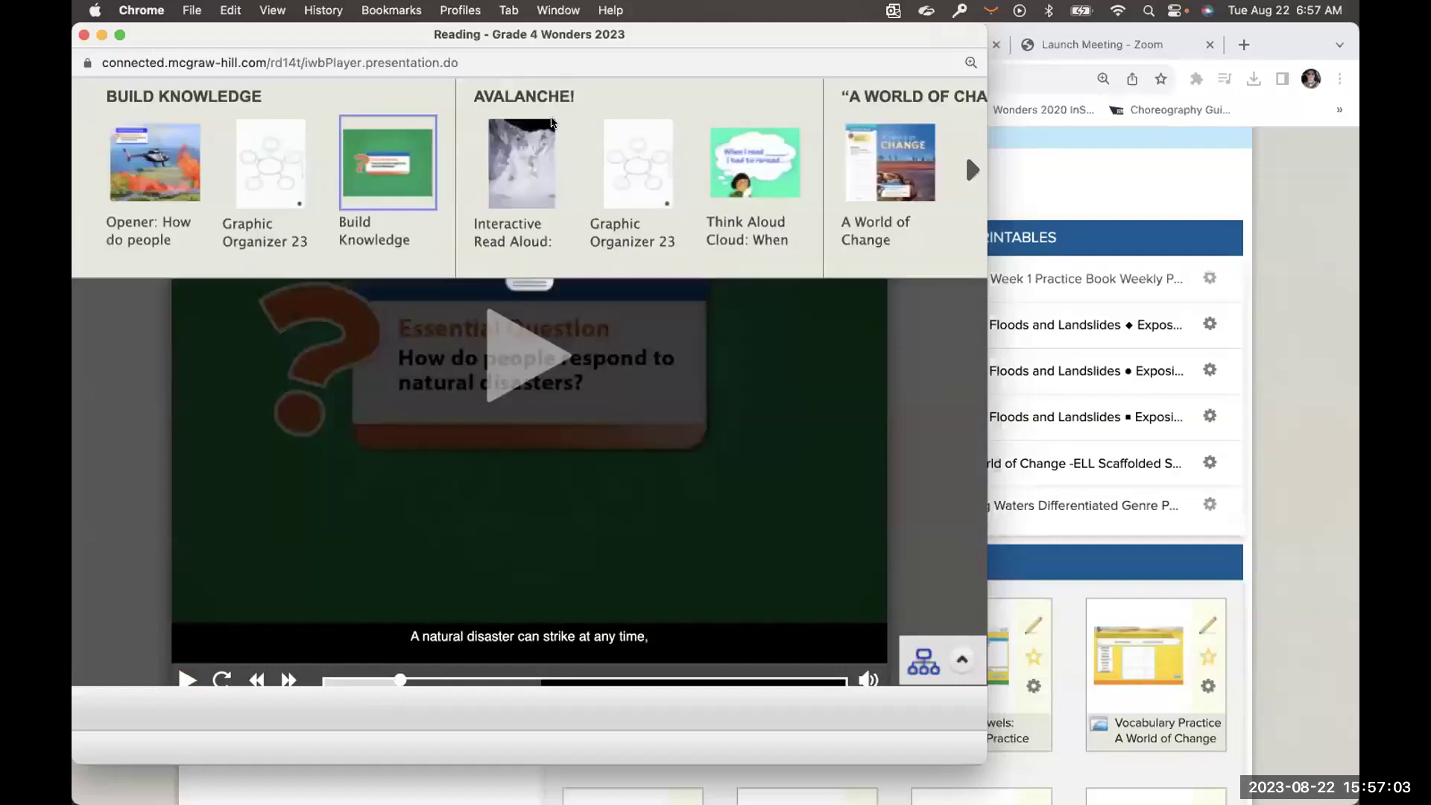
{"action": "scroll", "coordinate": [602, 149], "scroll_direction": "right", "scroll_amount": 3}
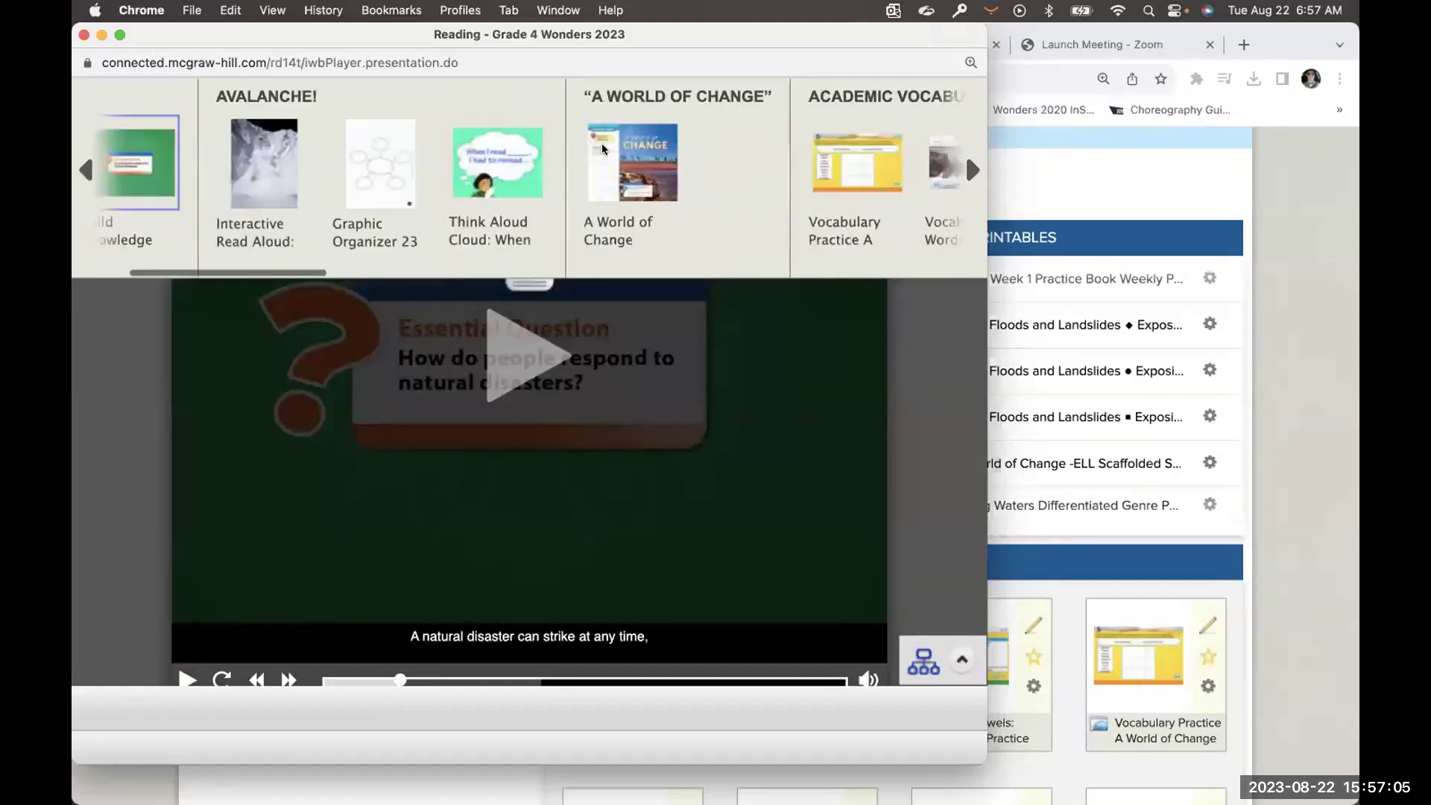
{"action": "scroll", "coordinate": [602, 149], "scroll_direction": "right", "scroll_amount": 3}
{"action": "left_click", "coordinate": [661, 162]}
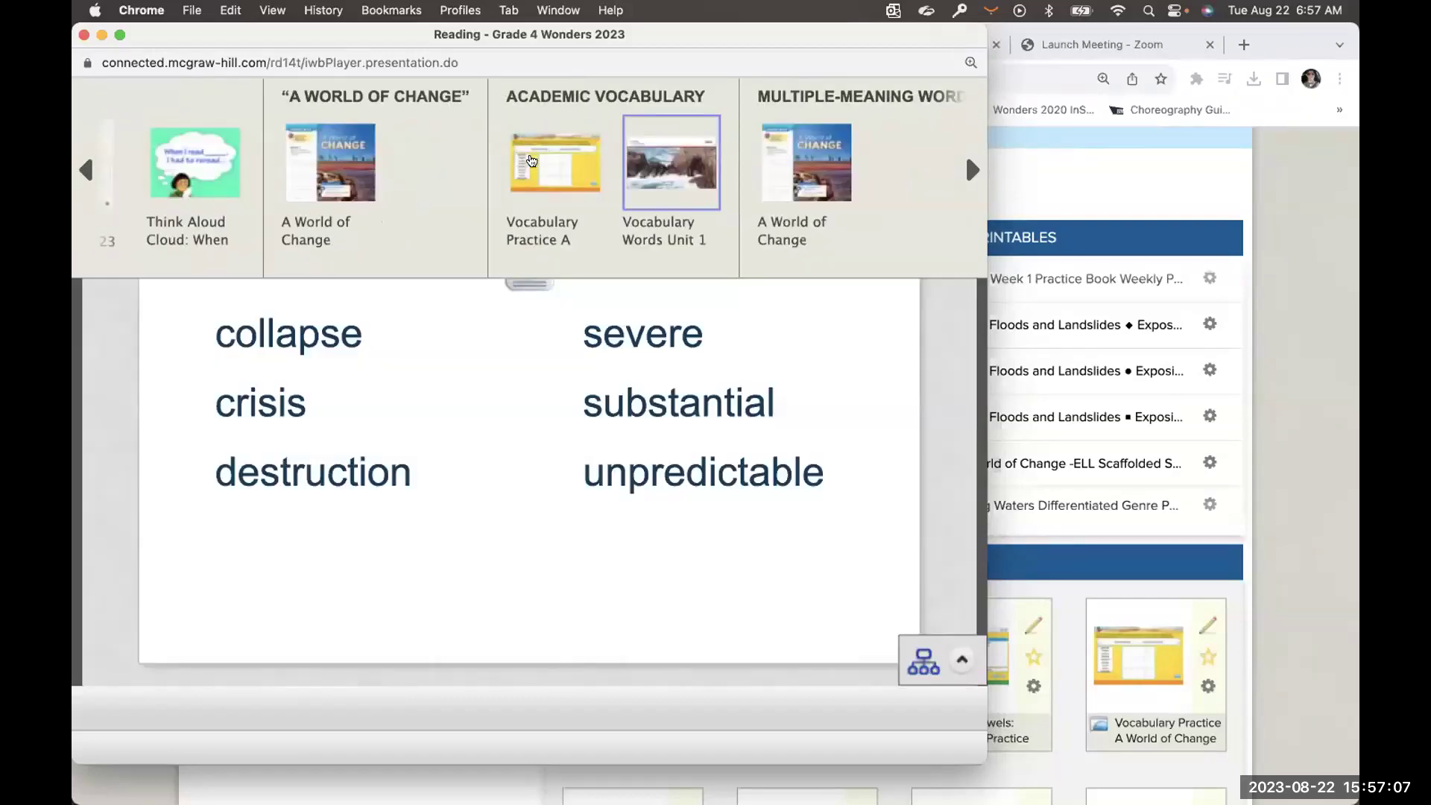
{"action": "mouse_move", "coordinate": [531, 161]}
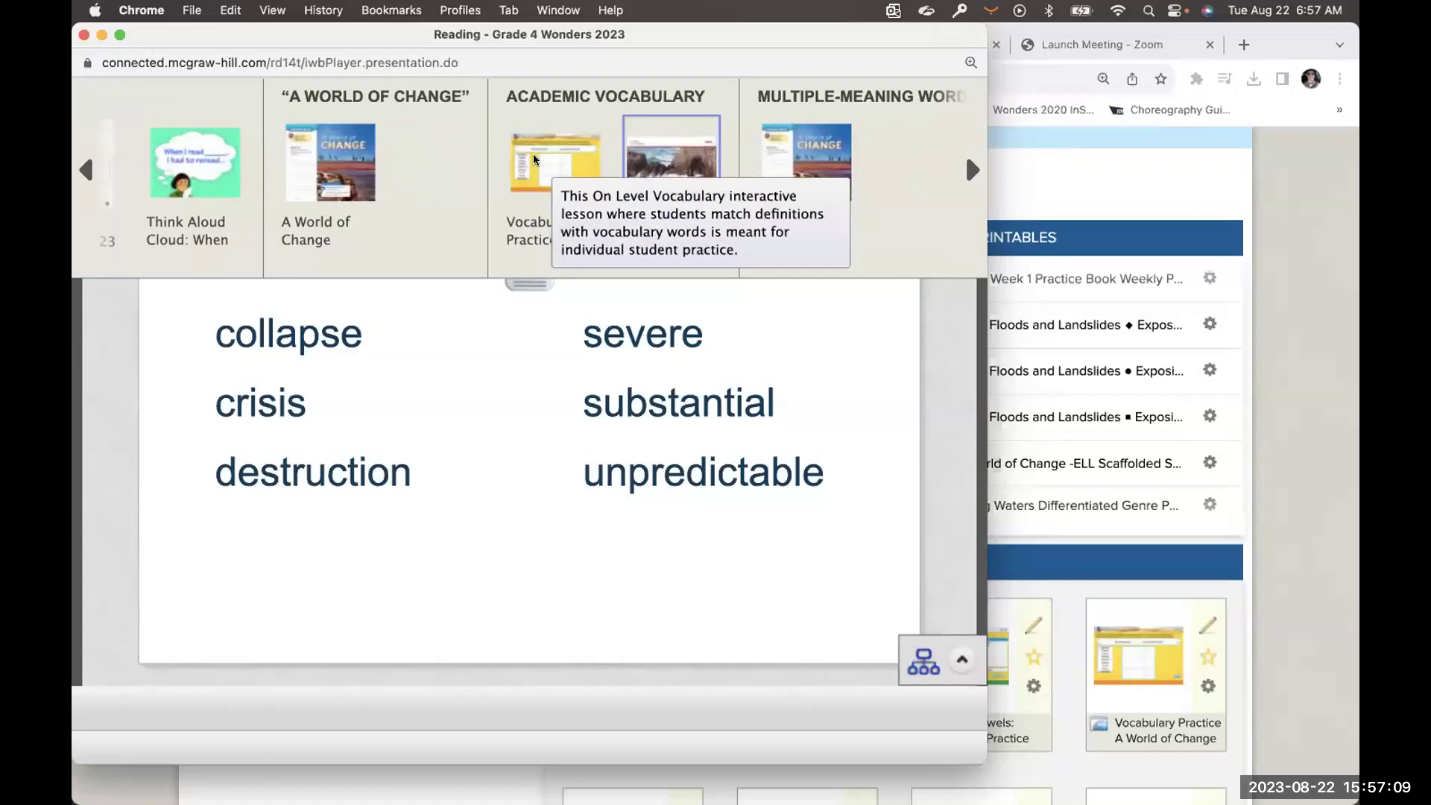
{"action": "left_click", "coordinate": [534, 158]}
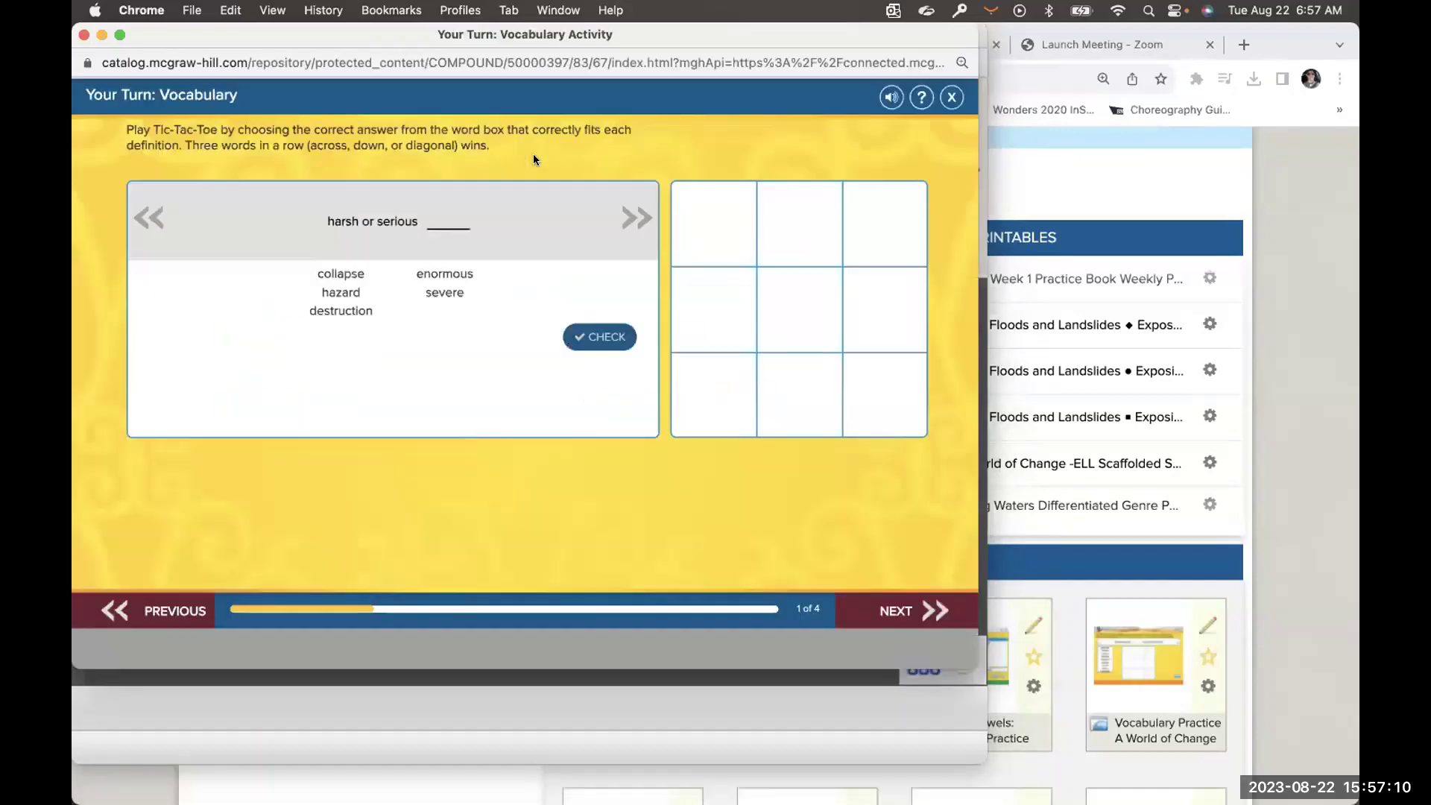
{"action": "left_click", "coordinate": [82, 36]}
{"action": "left_click", "coordinate": [85, 34]}
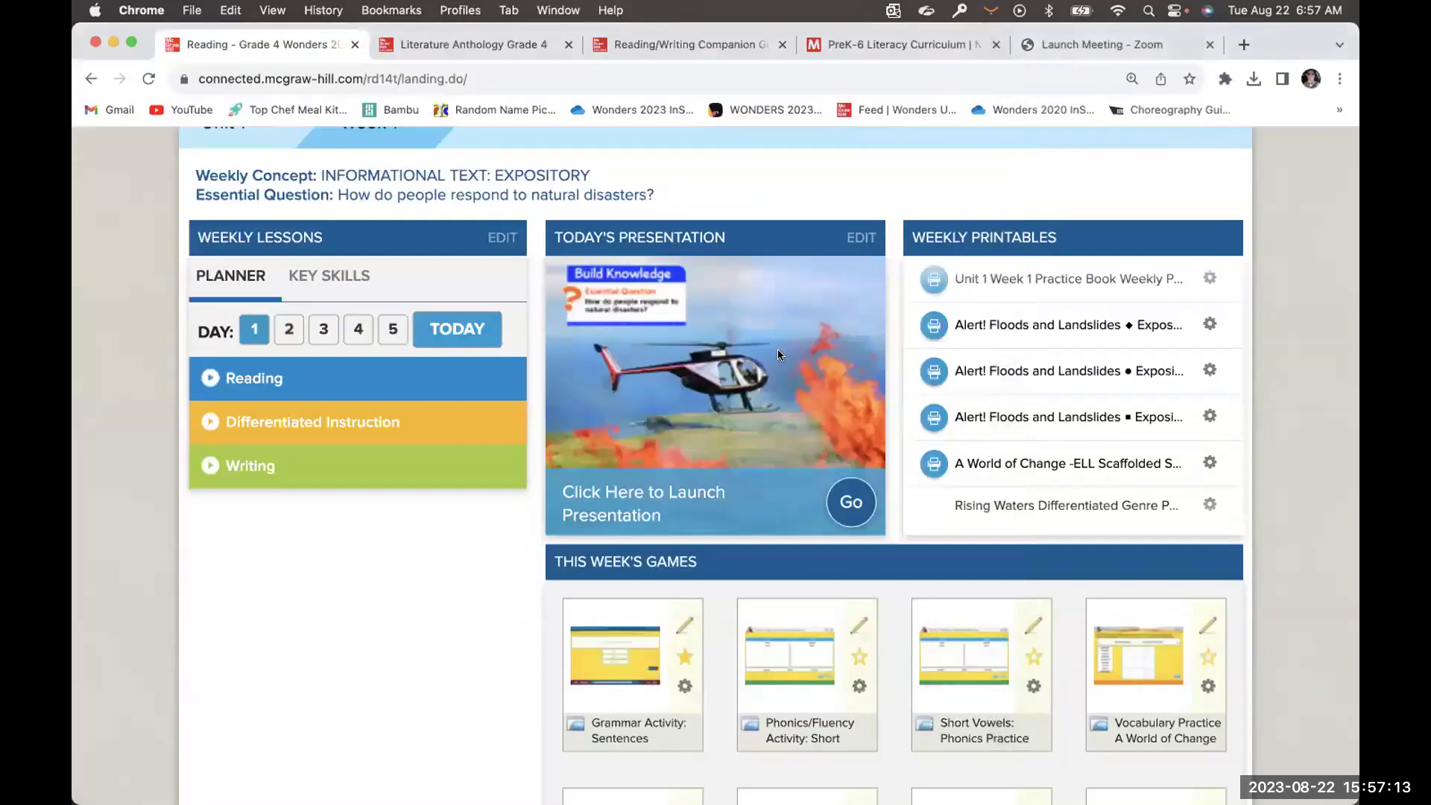
Look over the Unit 1 Week 1 printables and this week's games, and view the available planning options
{"action": "scroll", "coordinate": [826, 316], "scroll_direction": "down", "scroll_amount": 2}
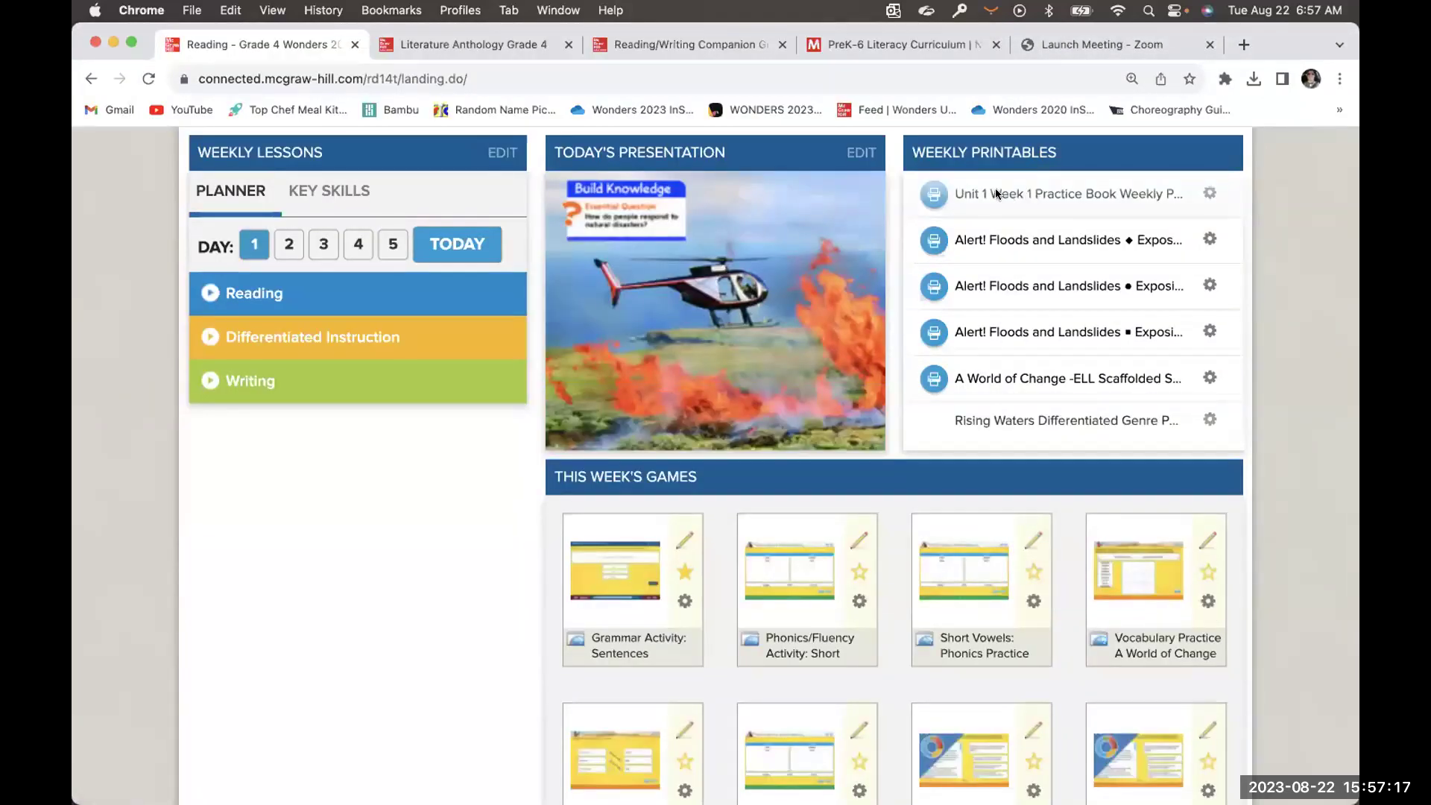
{"action": "scroll", "coordinate": [958, 461], "scroll_direction": "down", "scroll_amount": 4}
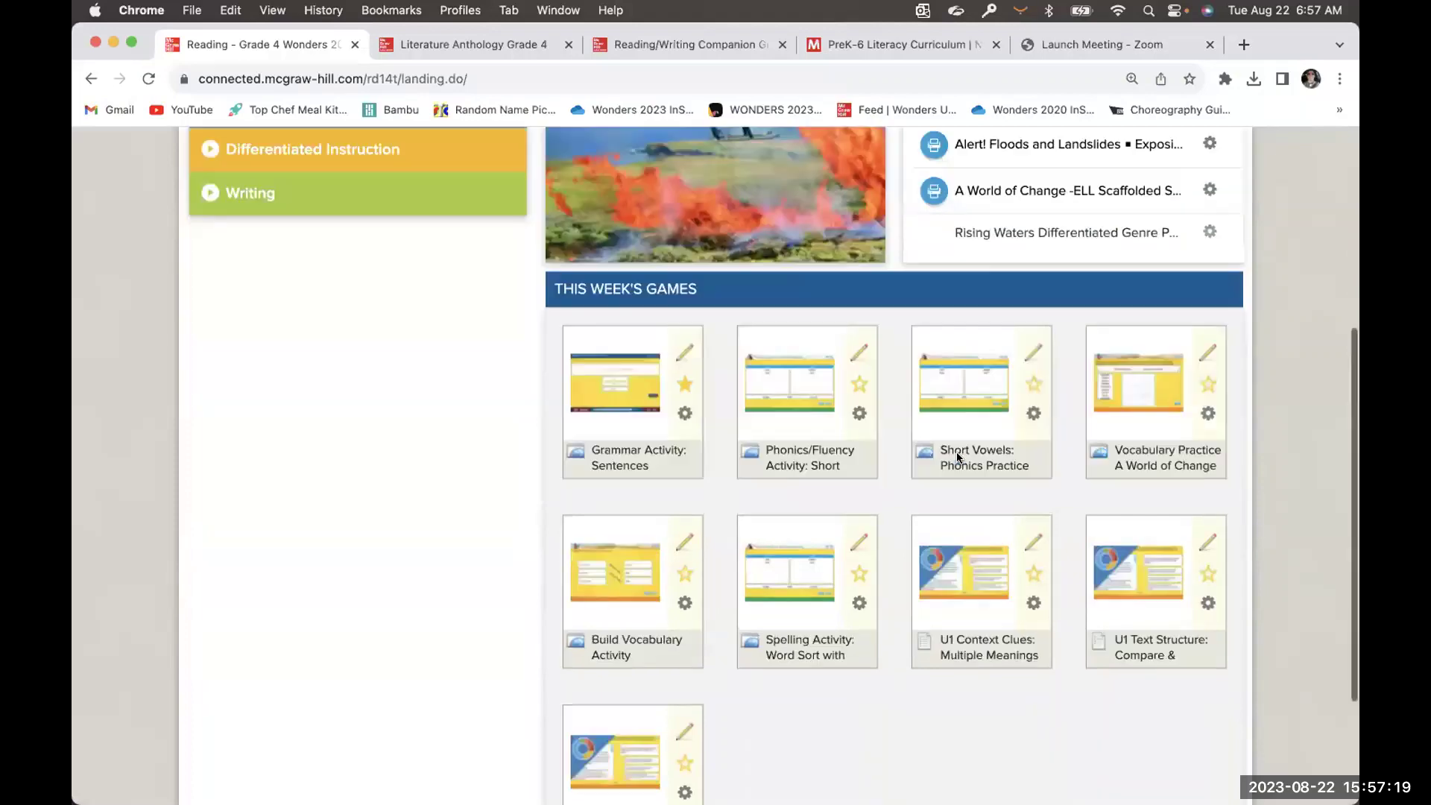
{"action": "scroll", "coordinate": [957, 461], "scroll_direction": "down", "scroll_amount": 2}
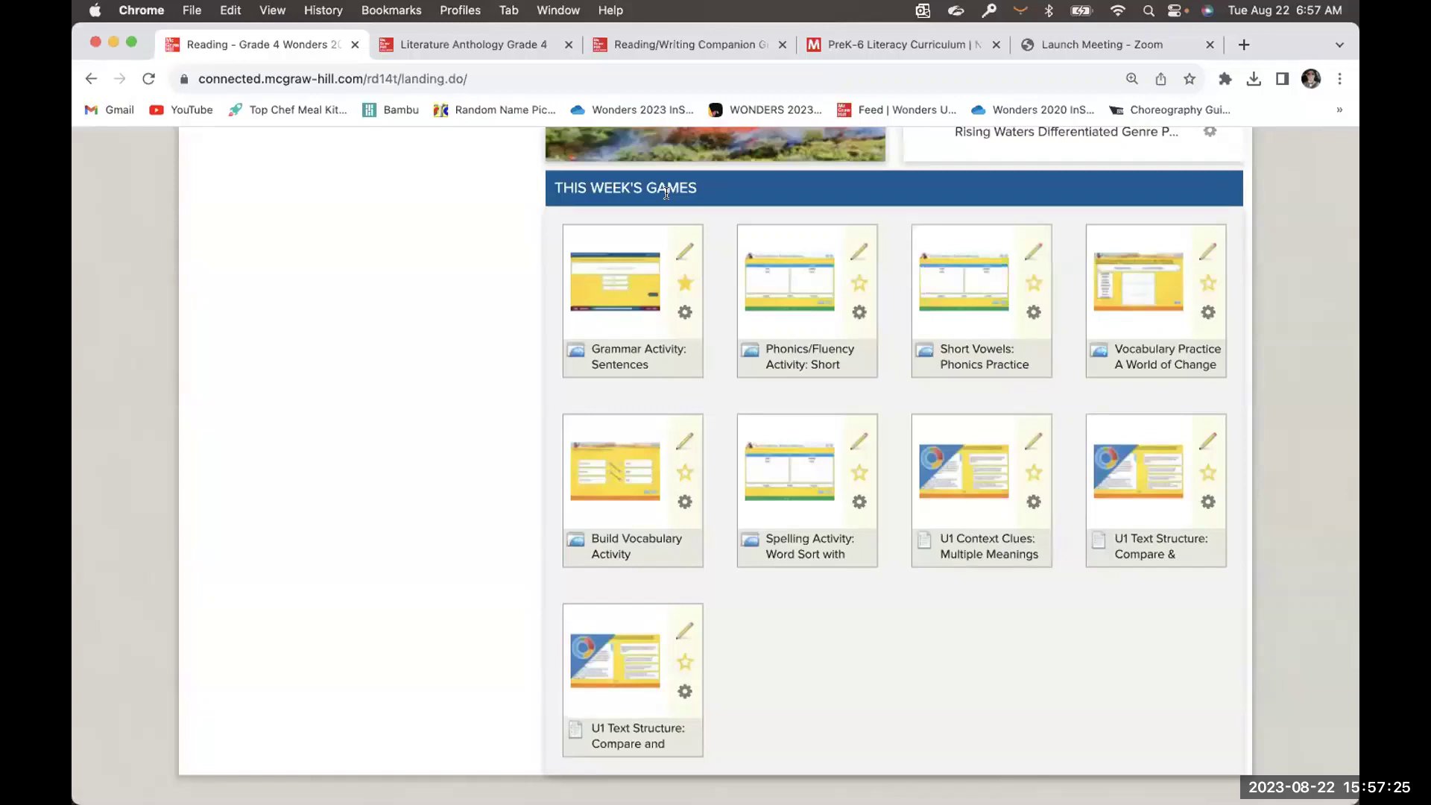
{"action": "scroll", "coordinate": [685, 316], "scroll_direction": "down", "scroll_amount": 2}
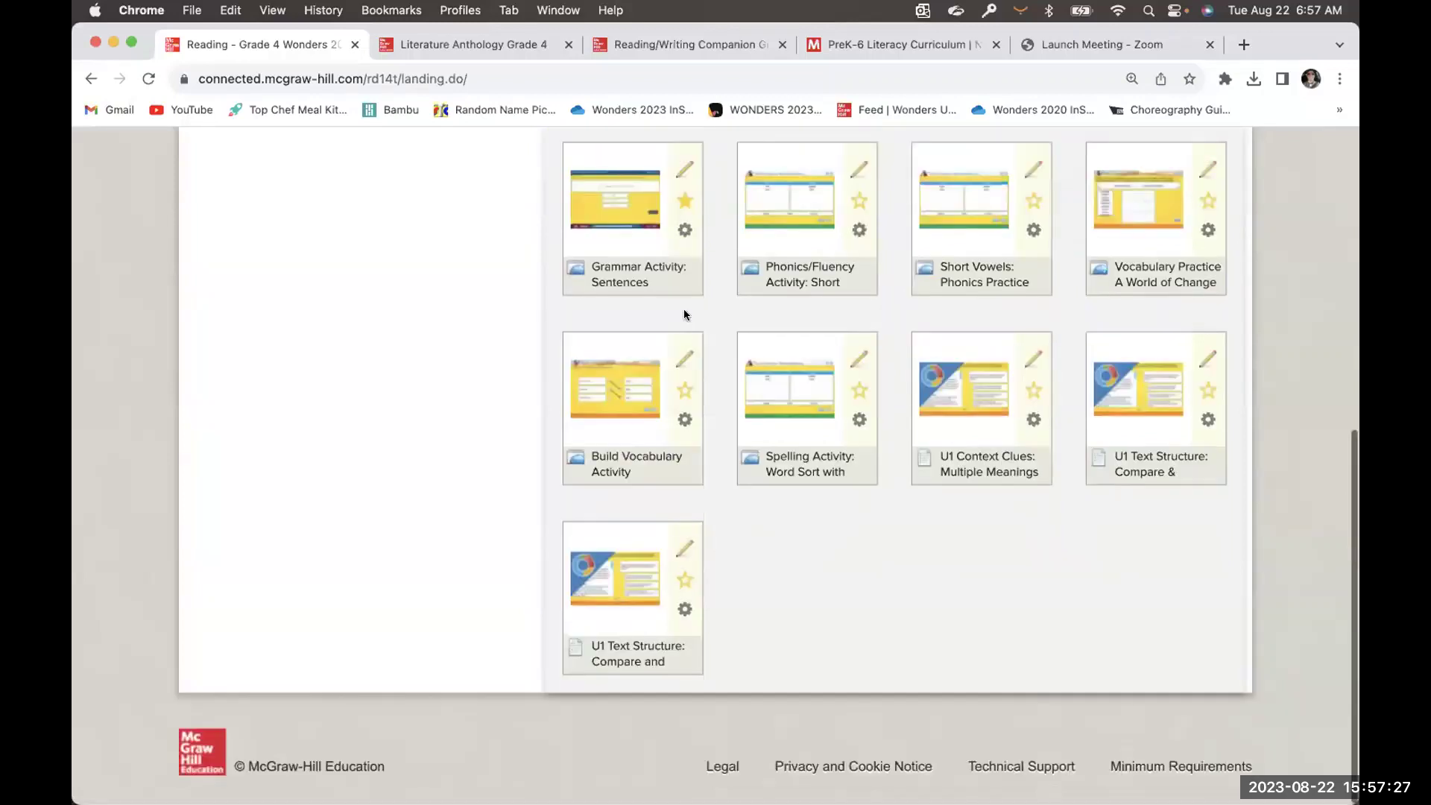
{"action": "scroll", "coordinate": [682, 309], "scroll_direction": "up", "scroll_amount": 7}
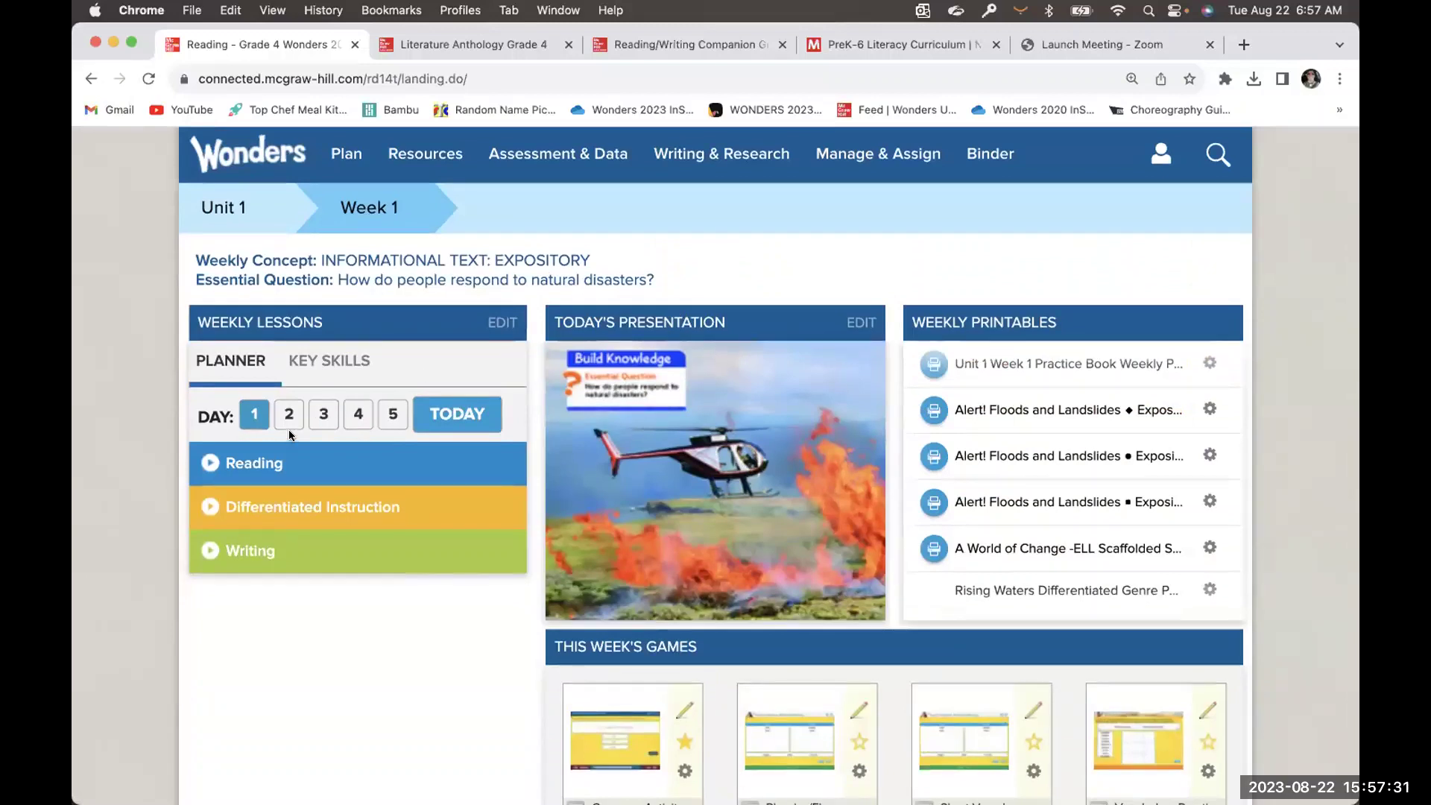
{"action": "mouse_move", "coordinate": [320, 157]}
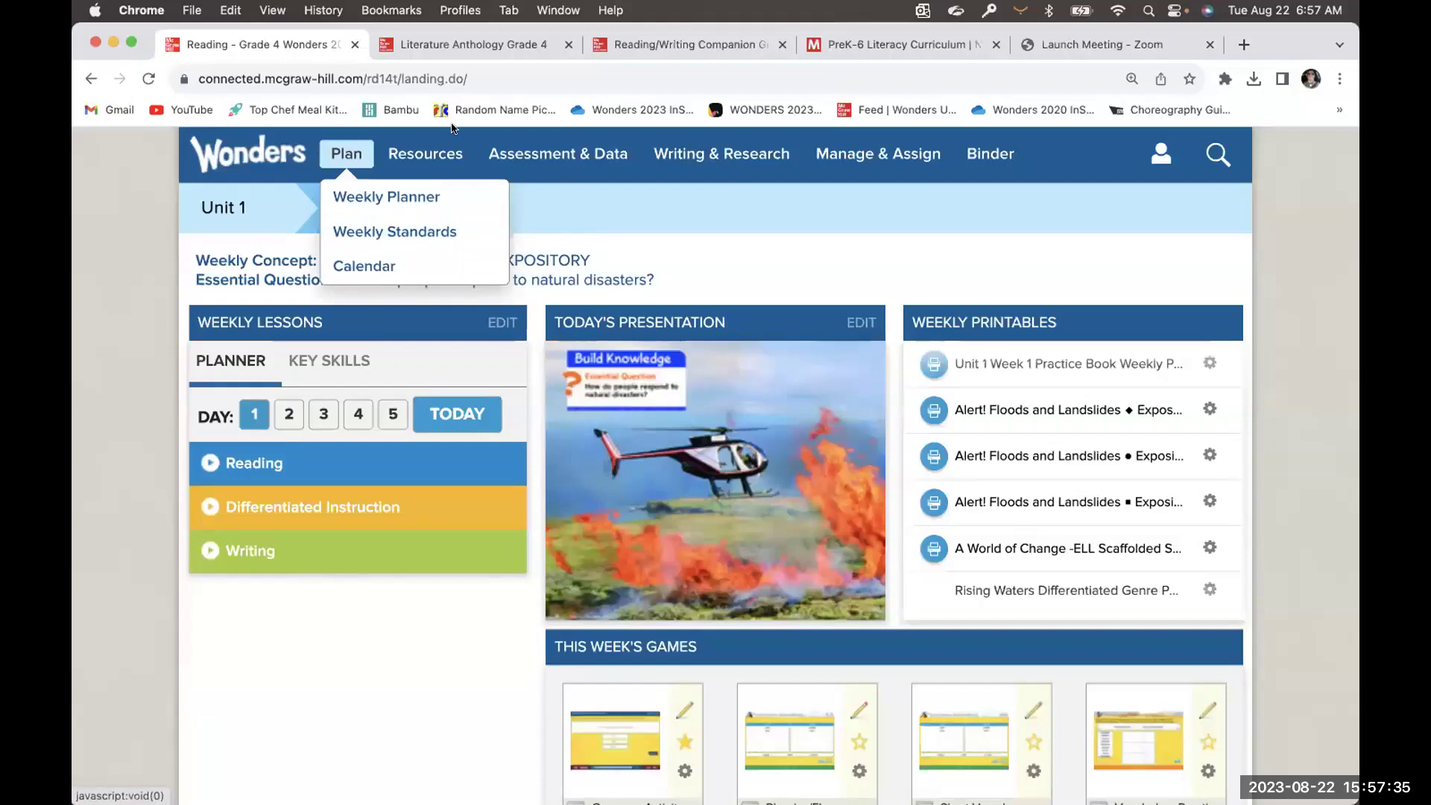
{"action": "mouse_move", "coordinate": [282, 760]}
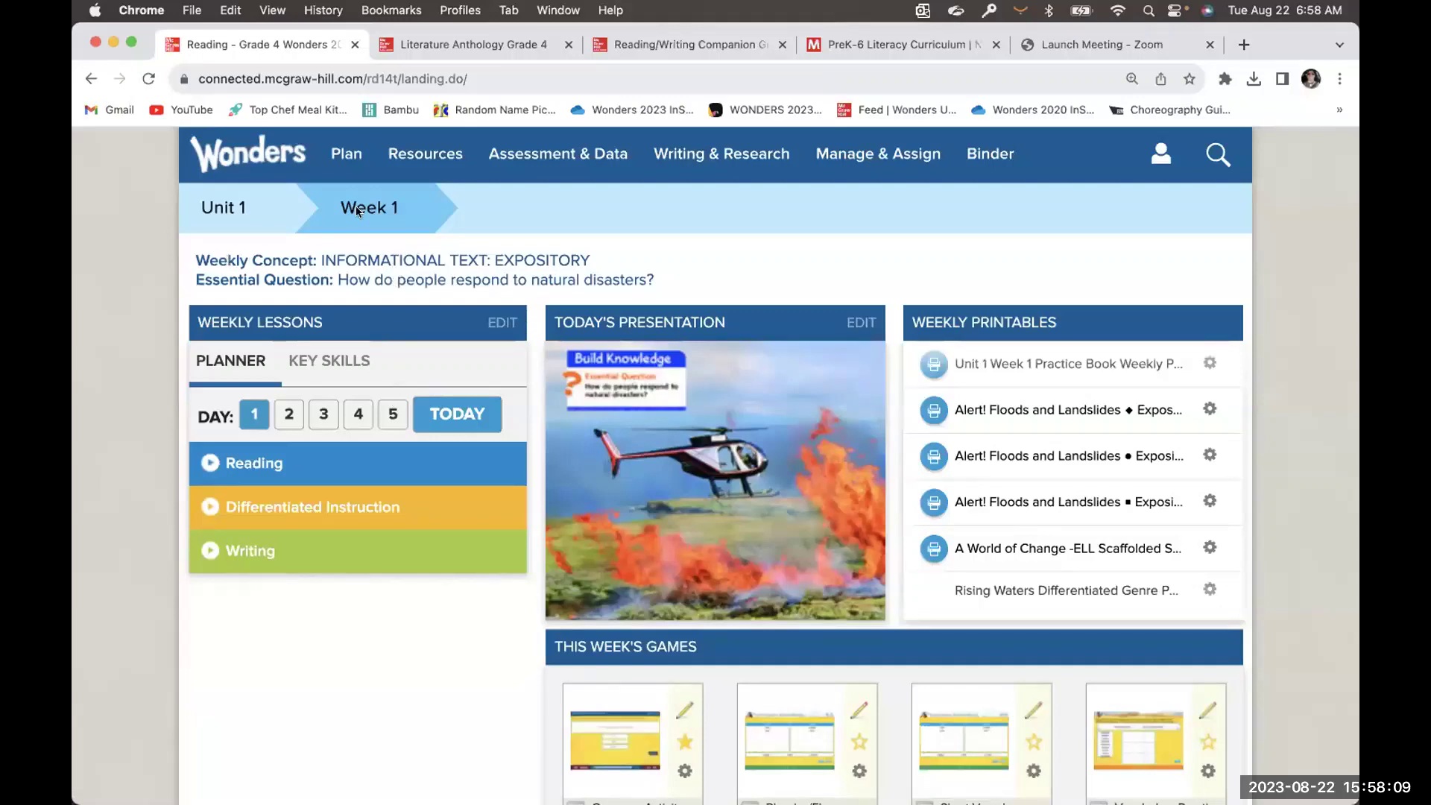
Search the Wonders resources for "Pacing Guide" and open the "Suggested Lesson Plans and Pacing Guides" document
{"action": "left_click", "coordinate": [1215, 155]}
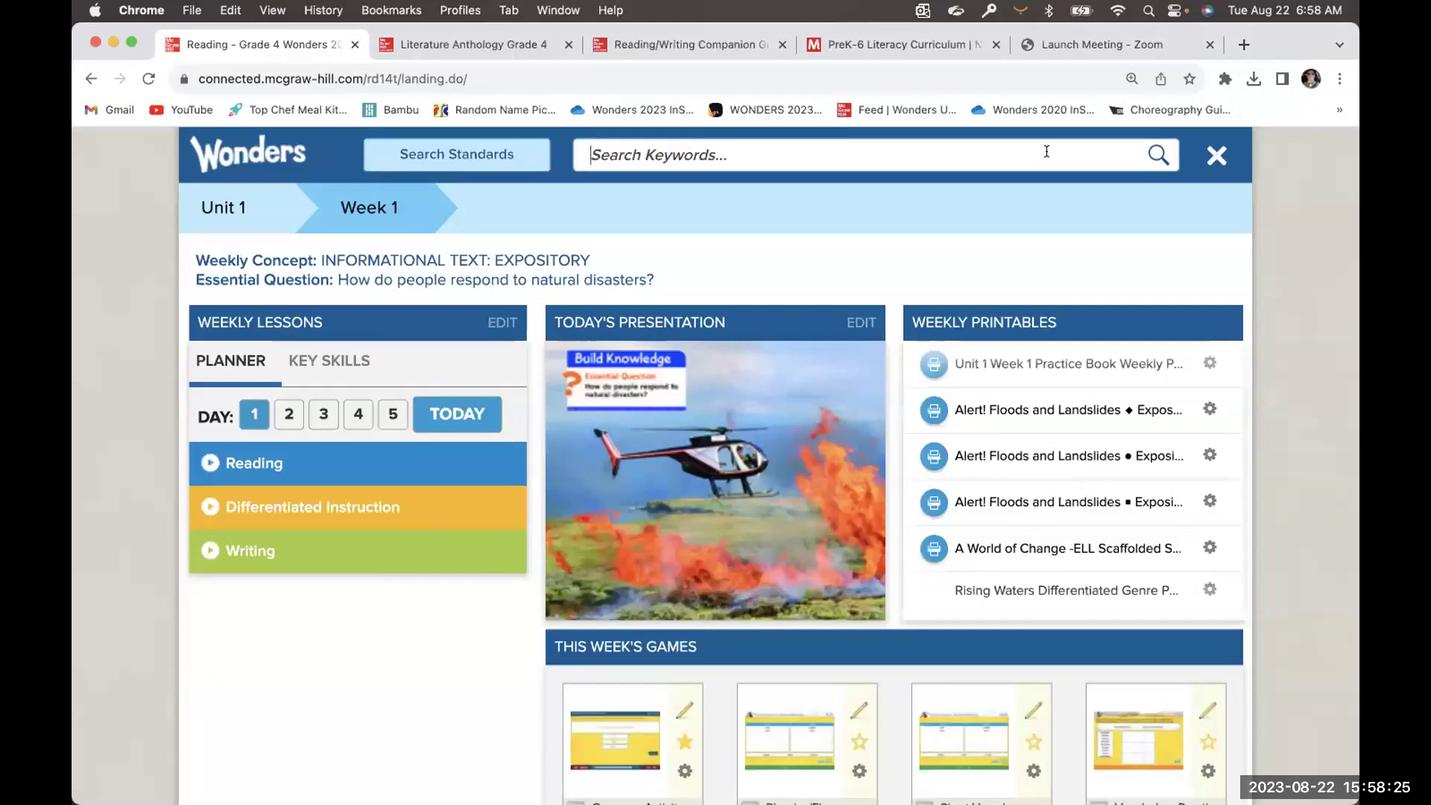
{"action": "type", "text": "Pacing"}
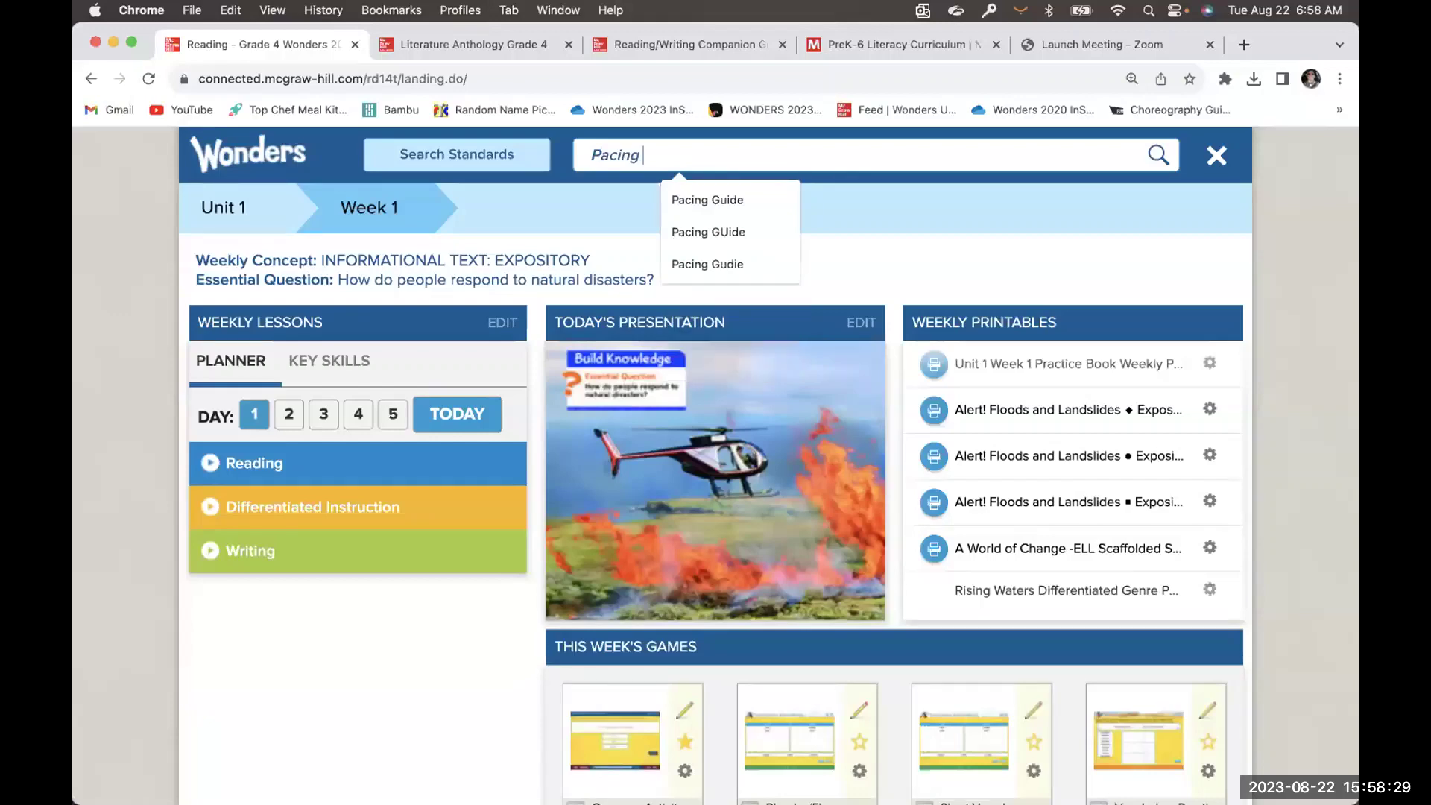
{"action": "type", "text": " Guide"}
{"action": "key", "text": "Return"}
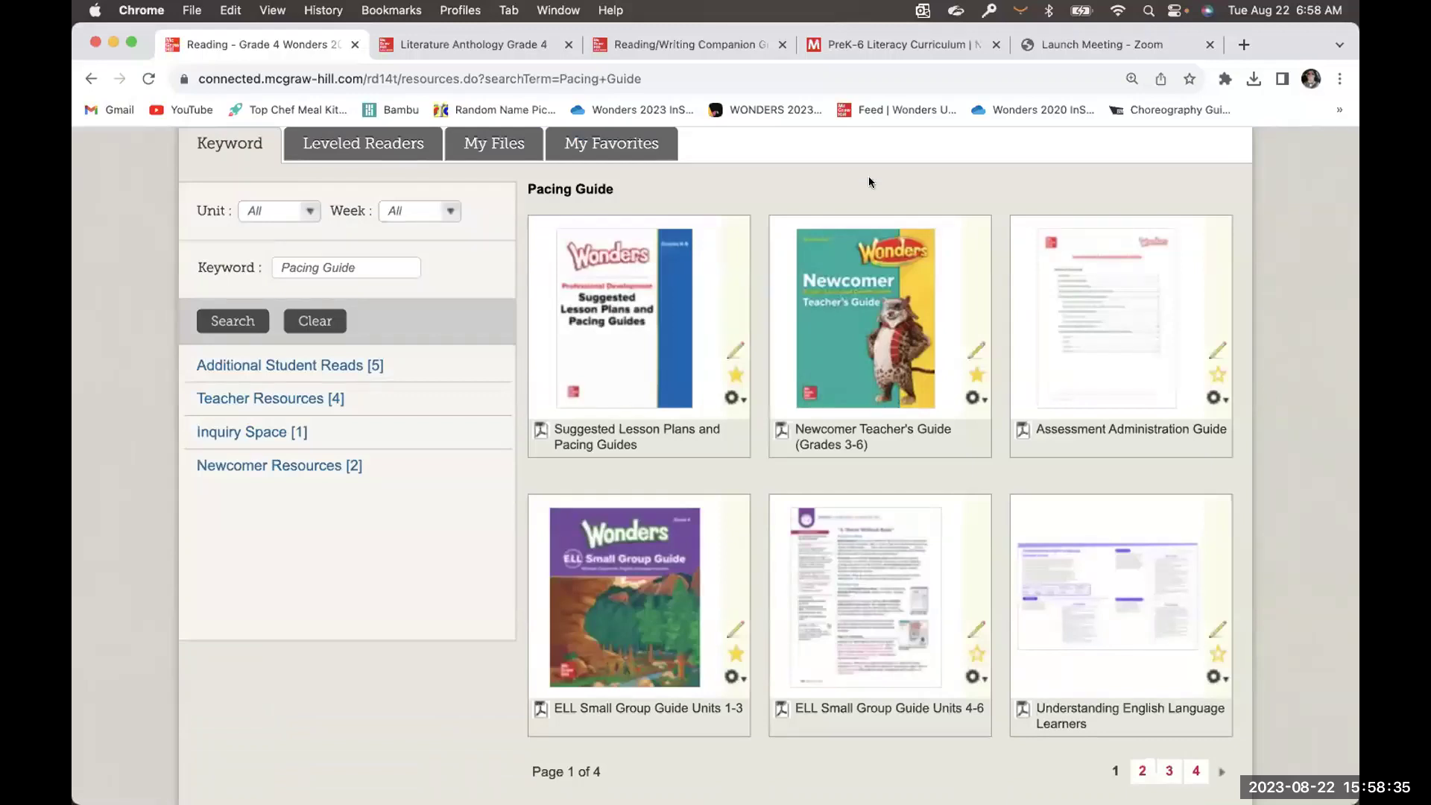
{"action": "left_click", "coordinate": [621, 300]}
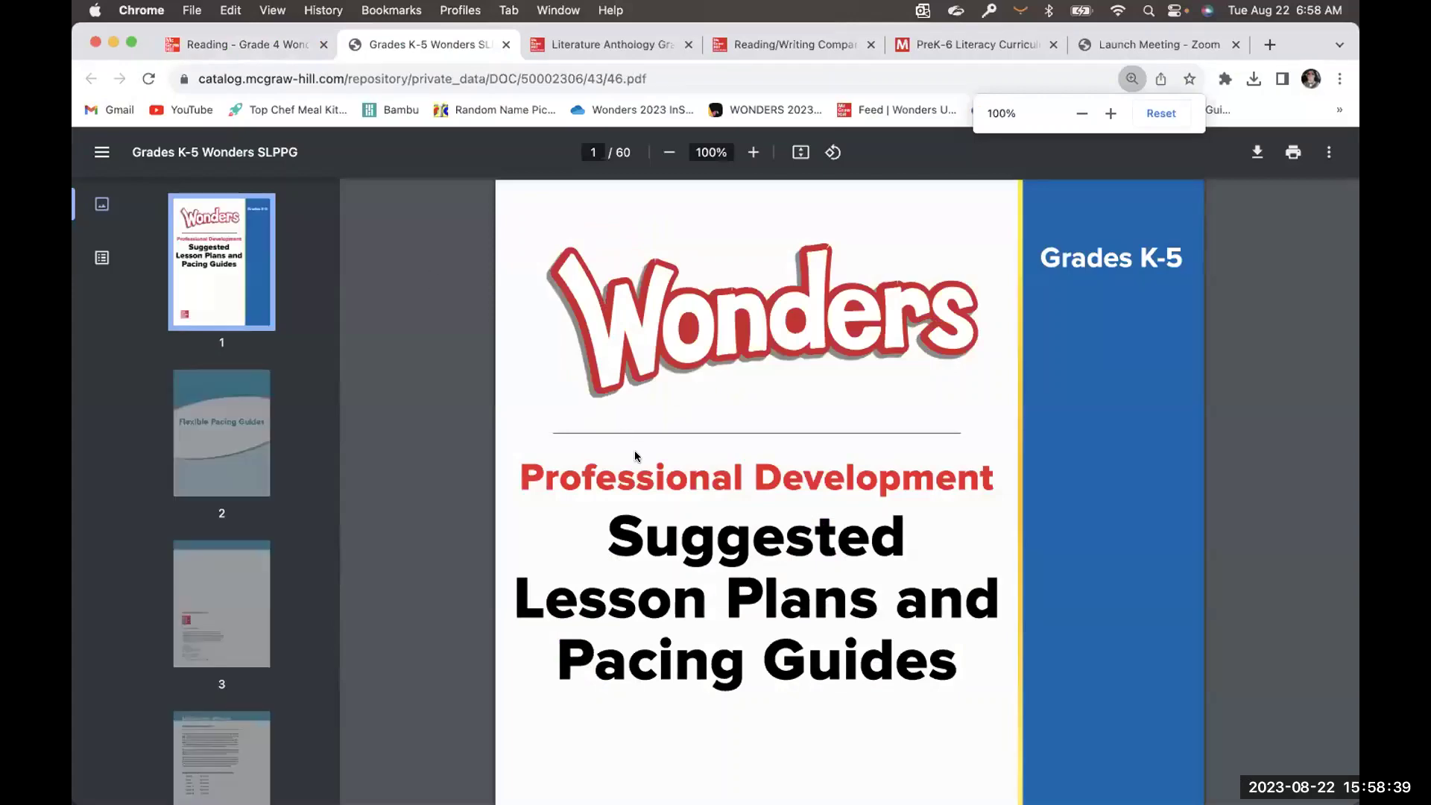
Read the Flexible Pacing Guides introduction and its list of suggested instruction minutes per grade
{"action": "scroll", "coordinate": [635, 456], "scroll_direction": "down", "scroll_amount": 10}
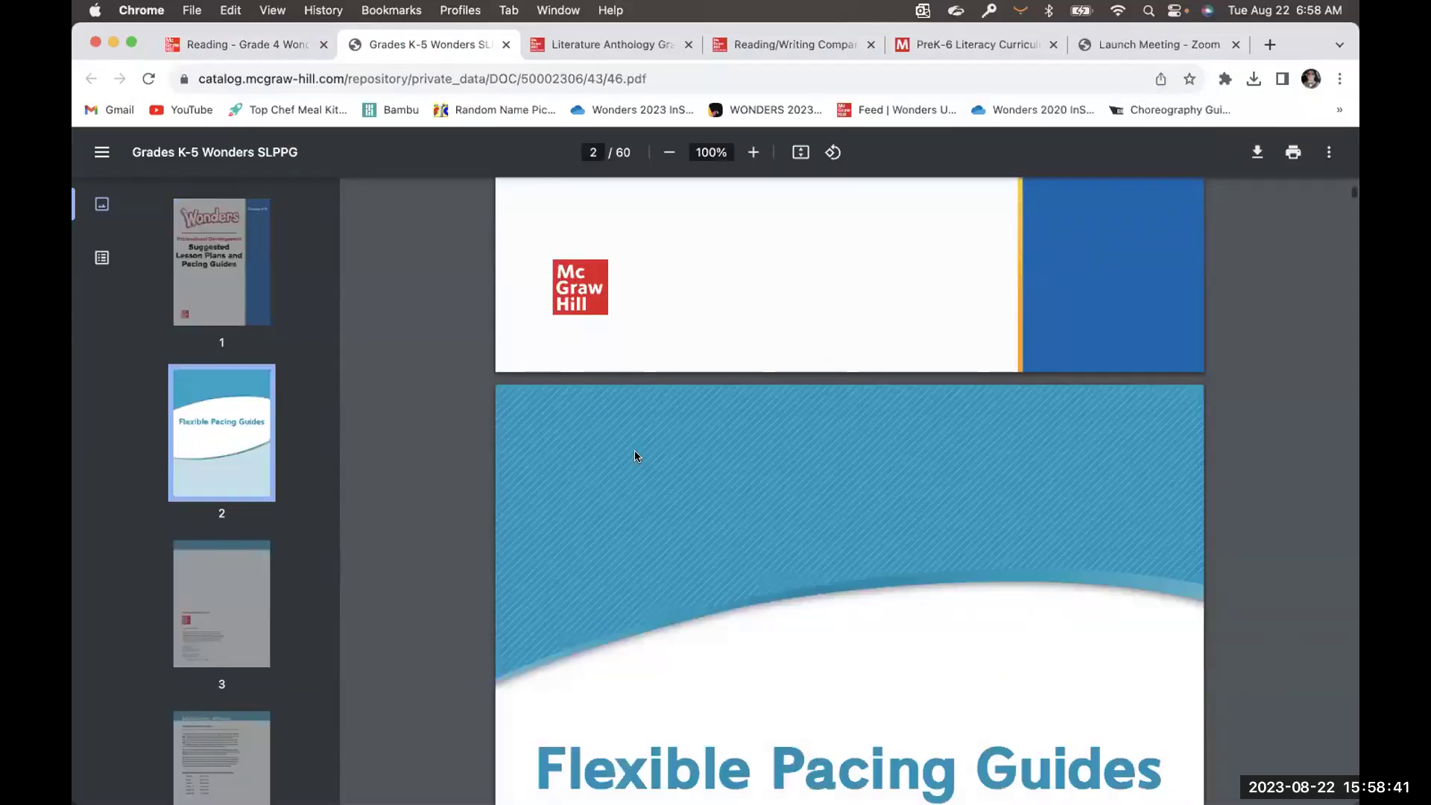
{"action": "scroll", "coordinate": [635, 456], "scroll_direction": "down", "scroll_amount": 10}
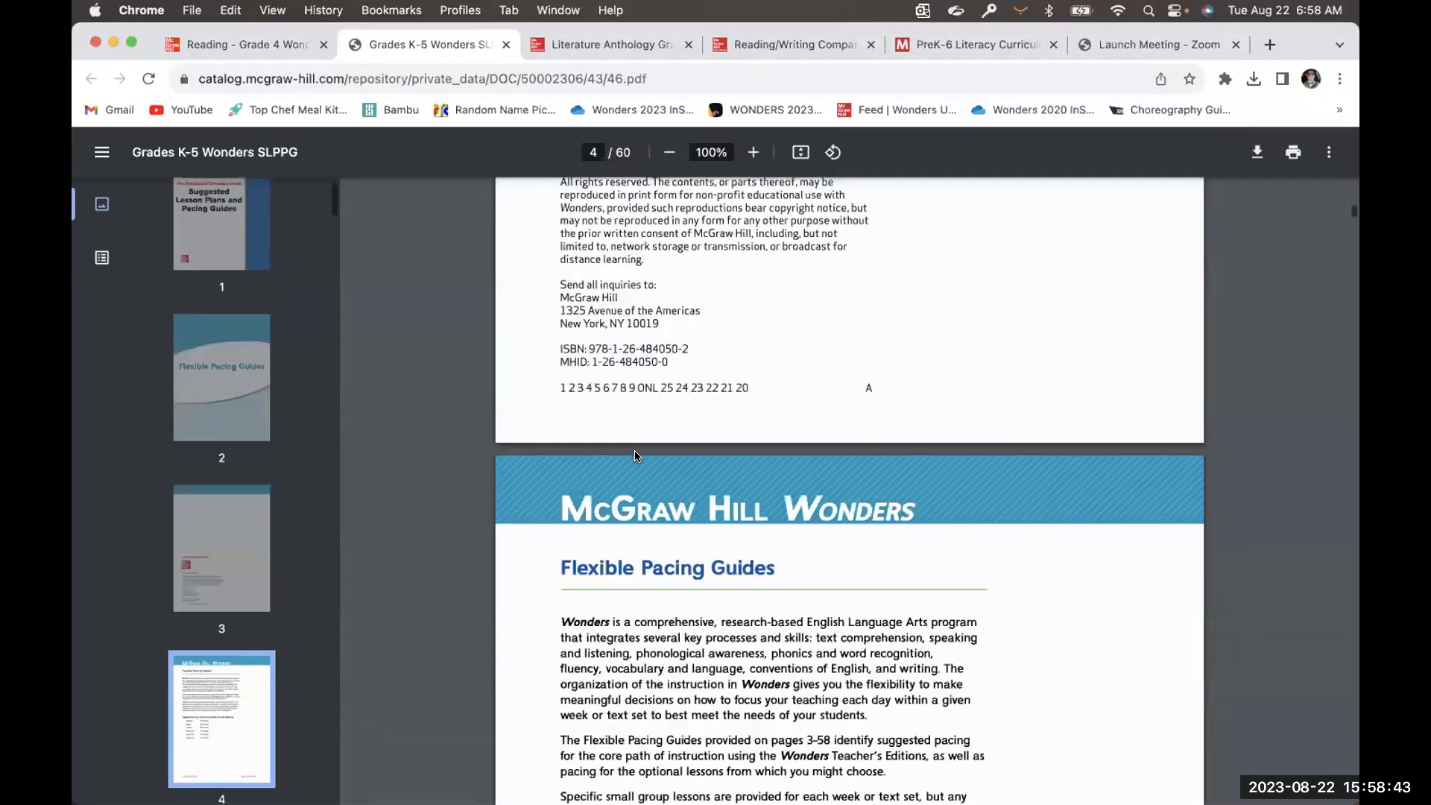
{"action": "scroll", "coordinate": [635, 453], "scroll_direction": "down", "scroll_amount": 7}
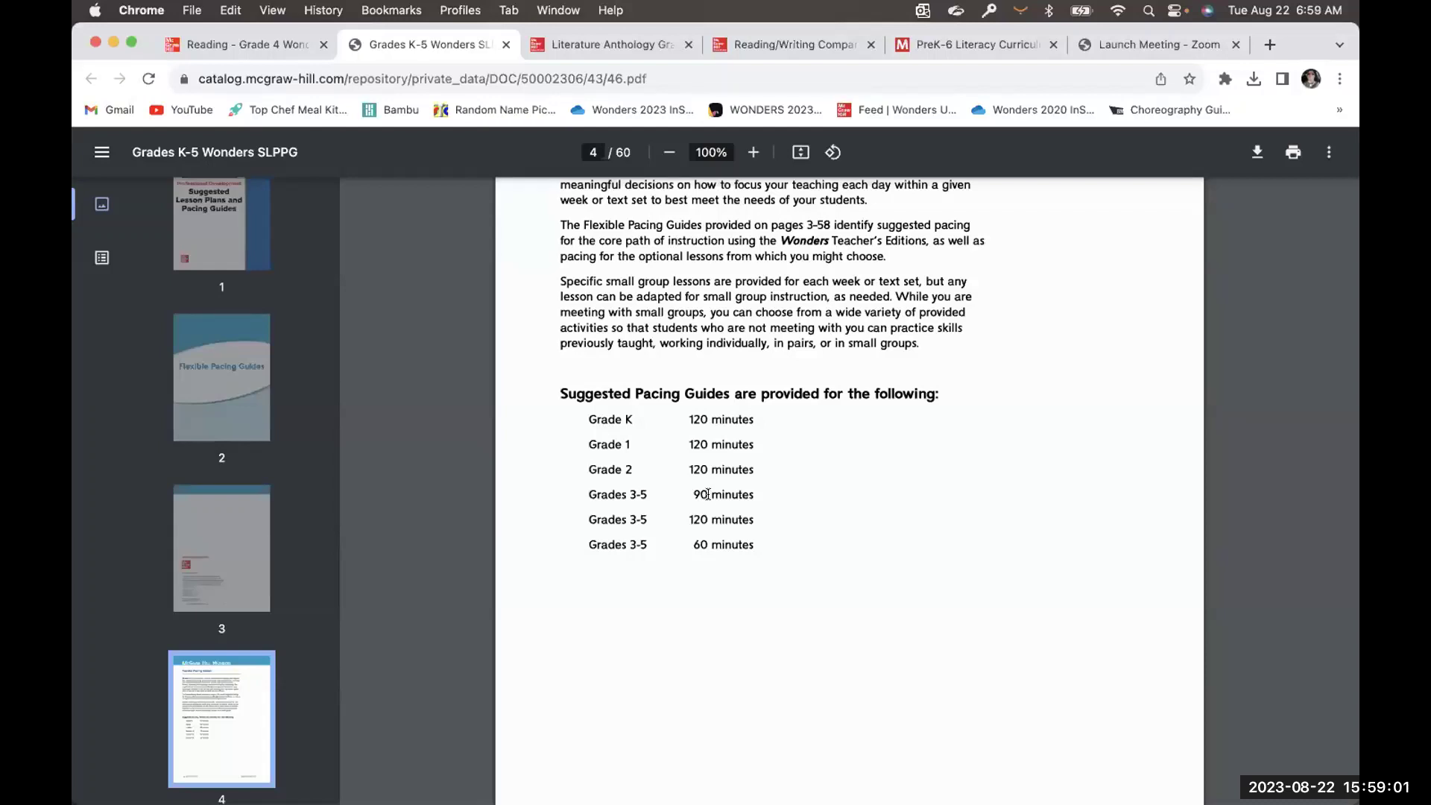
{"action": "scroll", "coordinate": [693, 448], "scroll_direction": "down", "scroll_amount": 2}
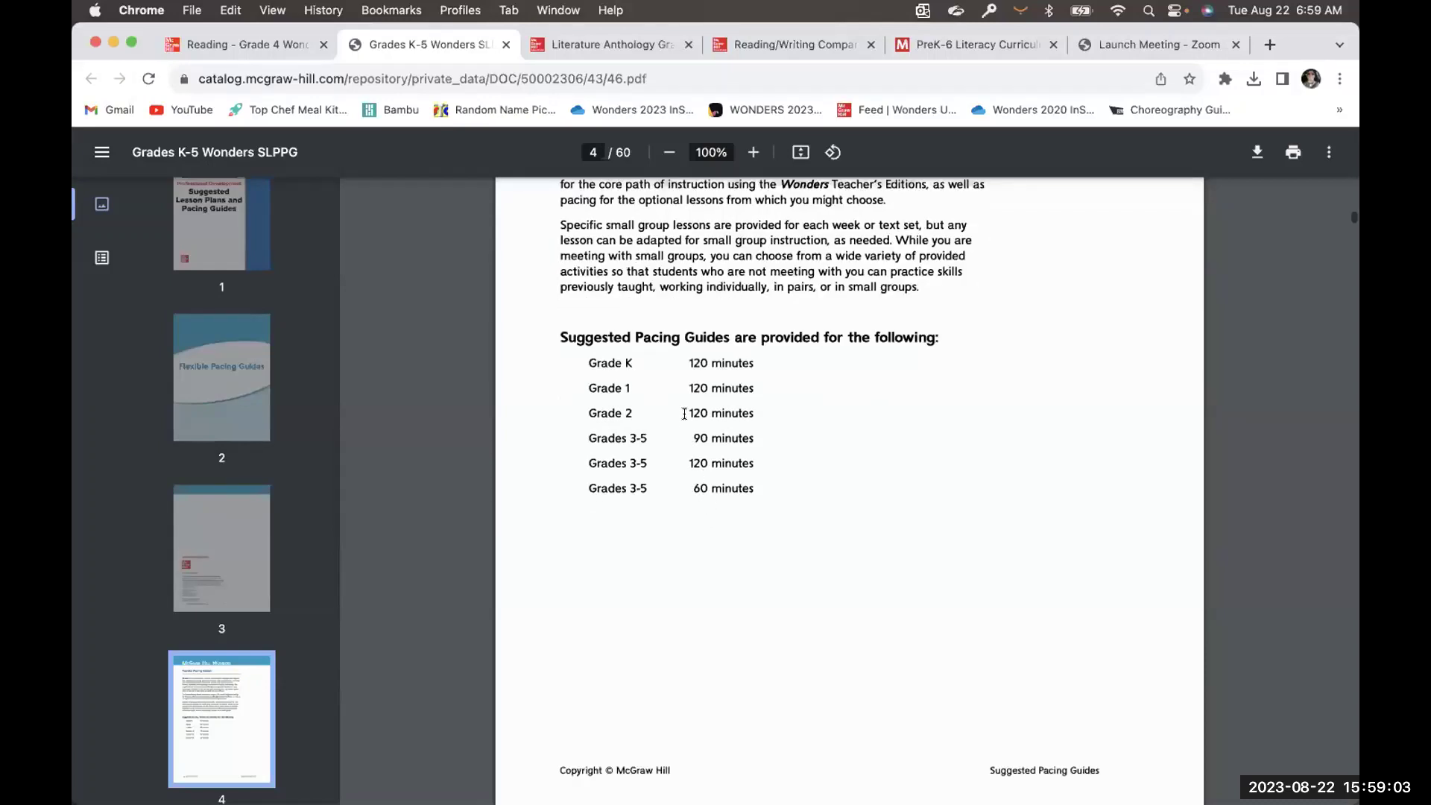
{"action": "scroll", "coordinate": [689, 415], "scroll_direction": "down", "scroll_amount": 1}
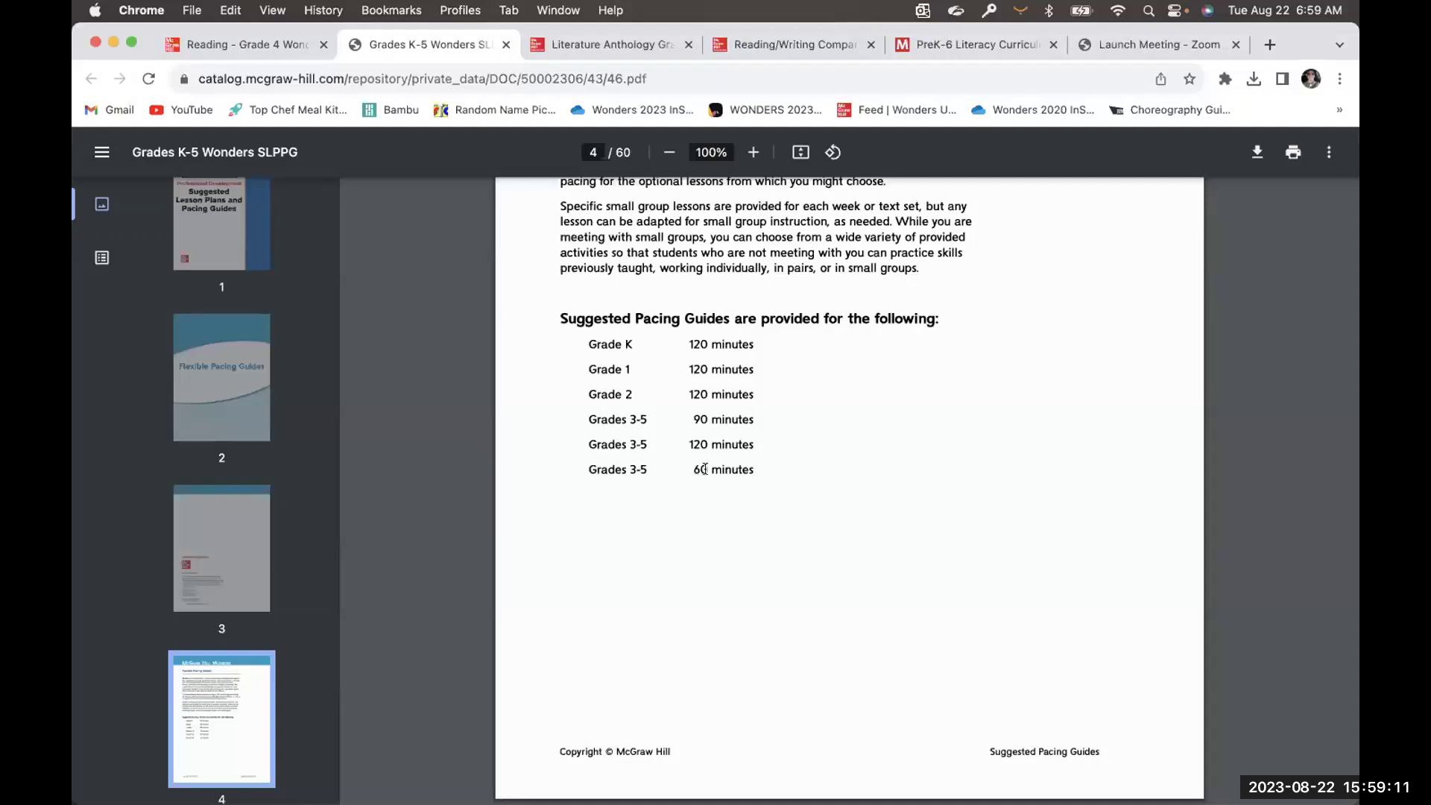
Examine the Grade K 120-minute pacing guide for Lesson 1, covering its reading, writing and small group time allocations
{"action": "scroll", "coordinate": [705, 468], "scroll_direction": "down", "scroll_amount": 15}
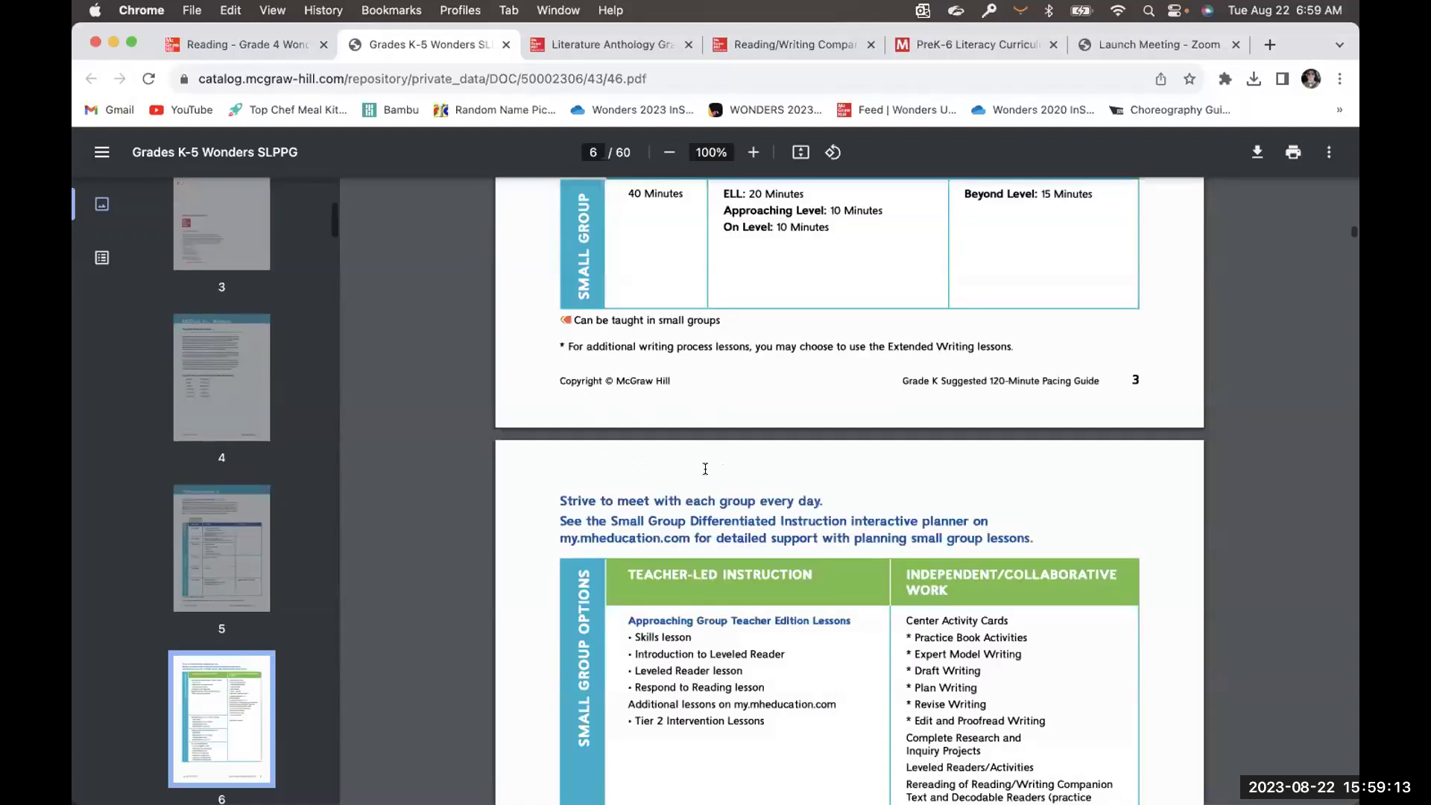
{"action": "scroll", "coordinate": [705, 469], "scroll_direction": "up", "scroll_amount": 7}
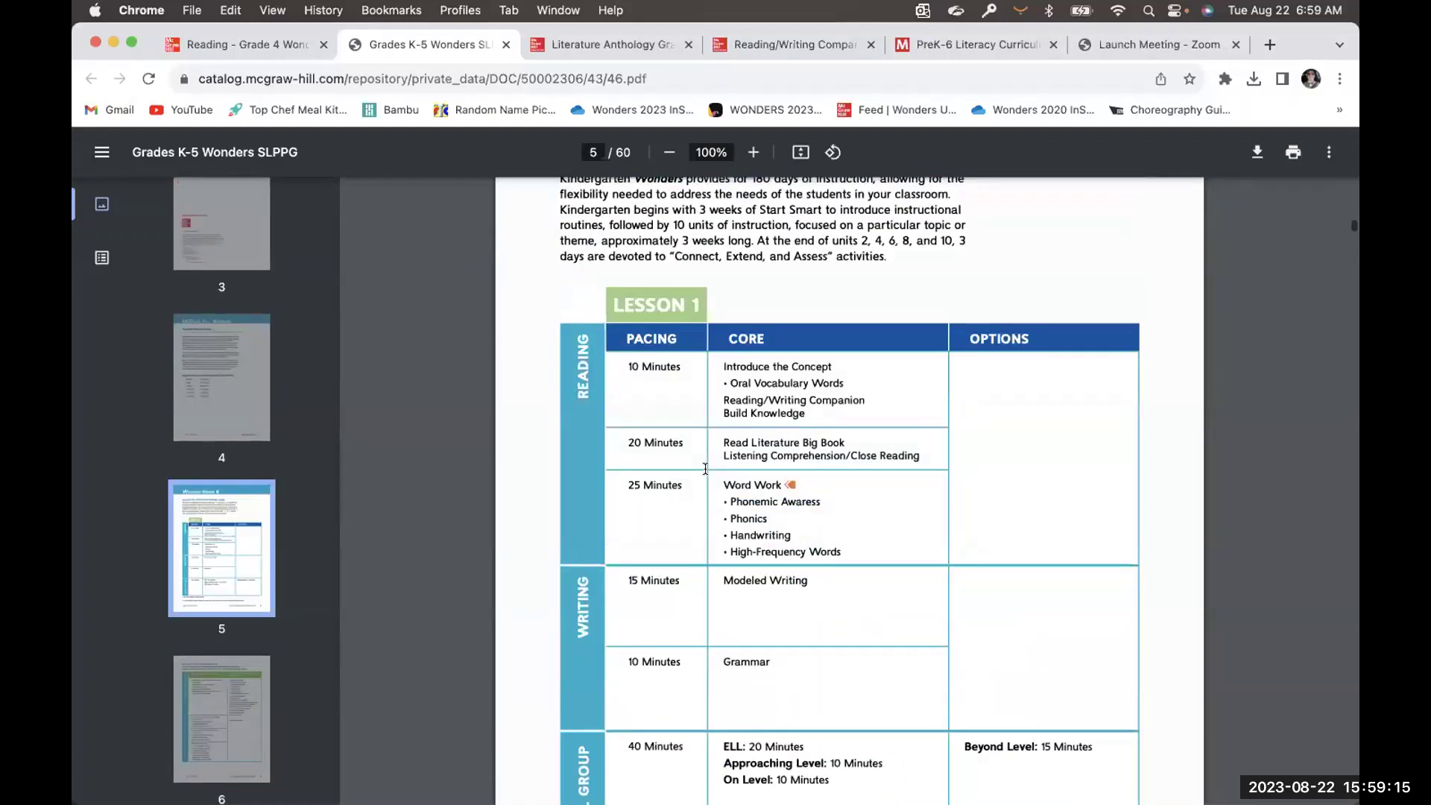
{"action": "scroll", "coordinate": [705, 469], "scroll_direction": "up", "scroll_amount": 2}
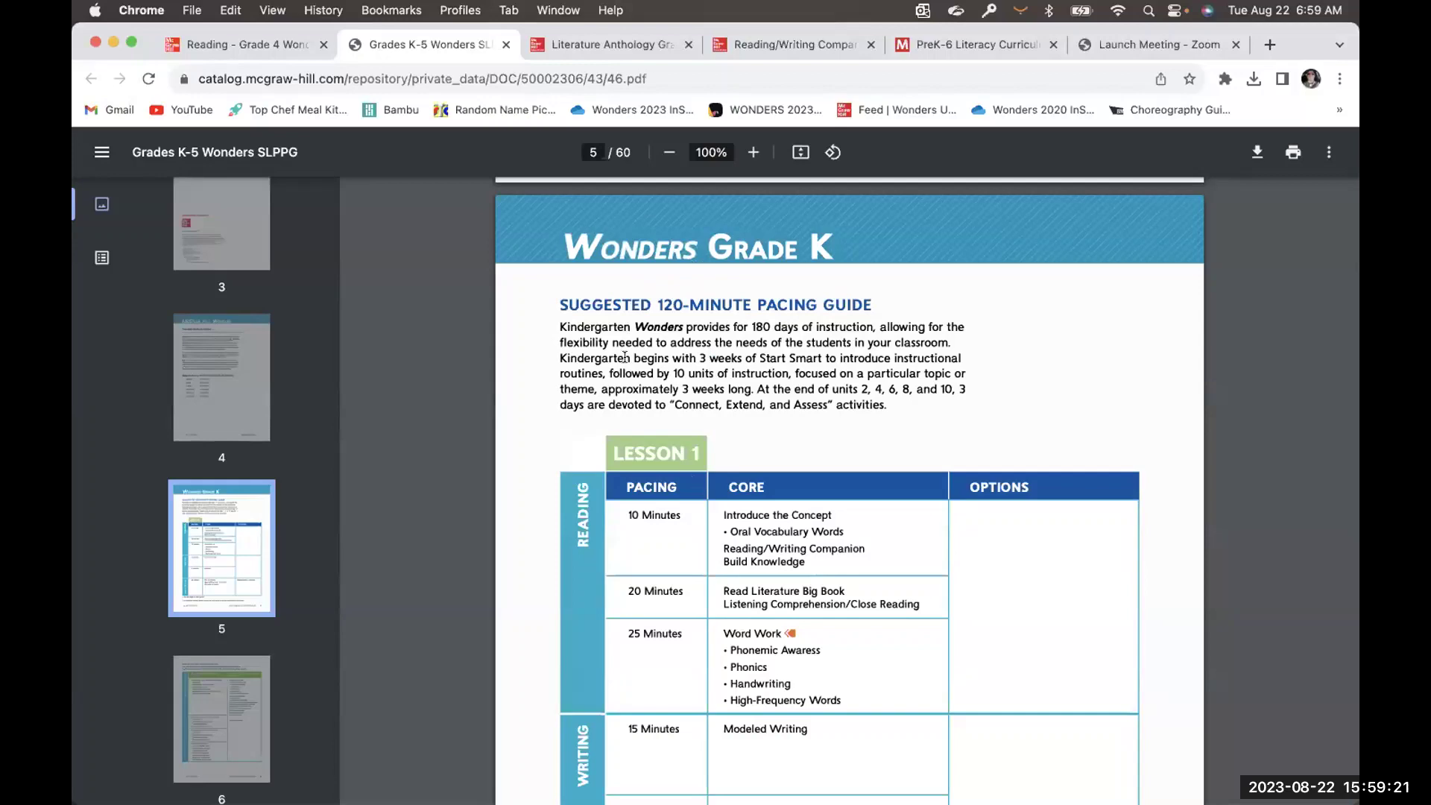
{"action": "scroll", "coordinate": [623, 343], "scroll_direction": "down", "scroll_amount": 2}
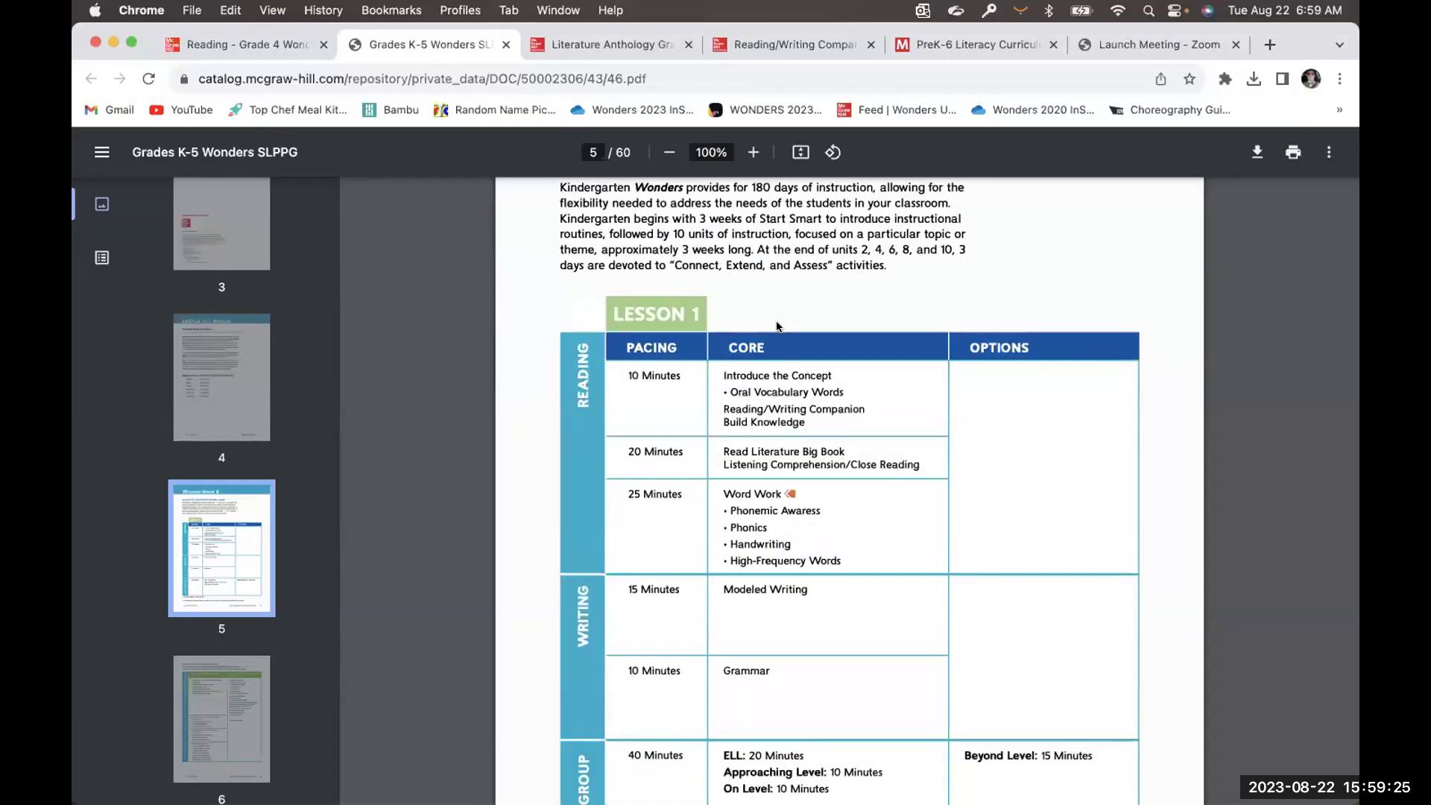
{"action": "scroll", "coordinate": [777, 326], "scroll_direction": "down", "scroll_amount": 2}
{"action": "scroll", "coordinate": [777, 326], "scroll_direction": "down", "scroll_amount": 2}
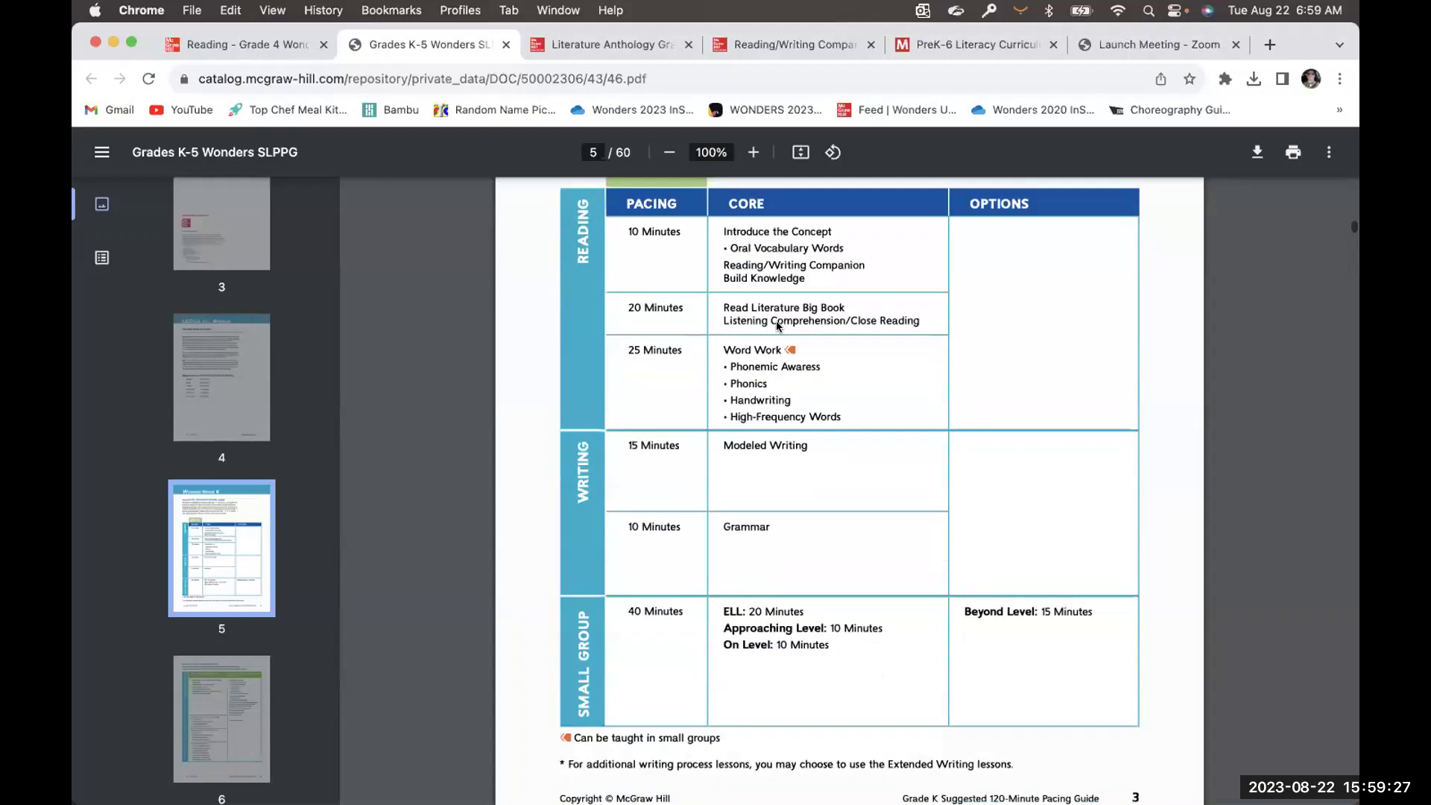
{"action": "scroll", "coordinate": [1072, 188], "scroll_direction": "up", "scroll_amount": 2}
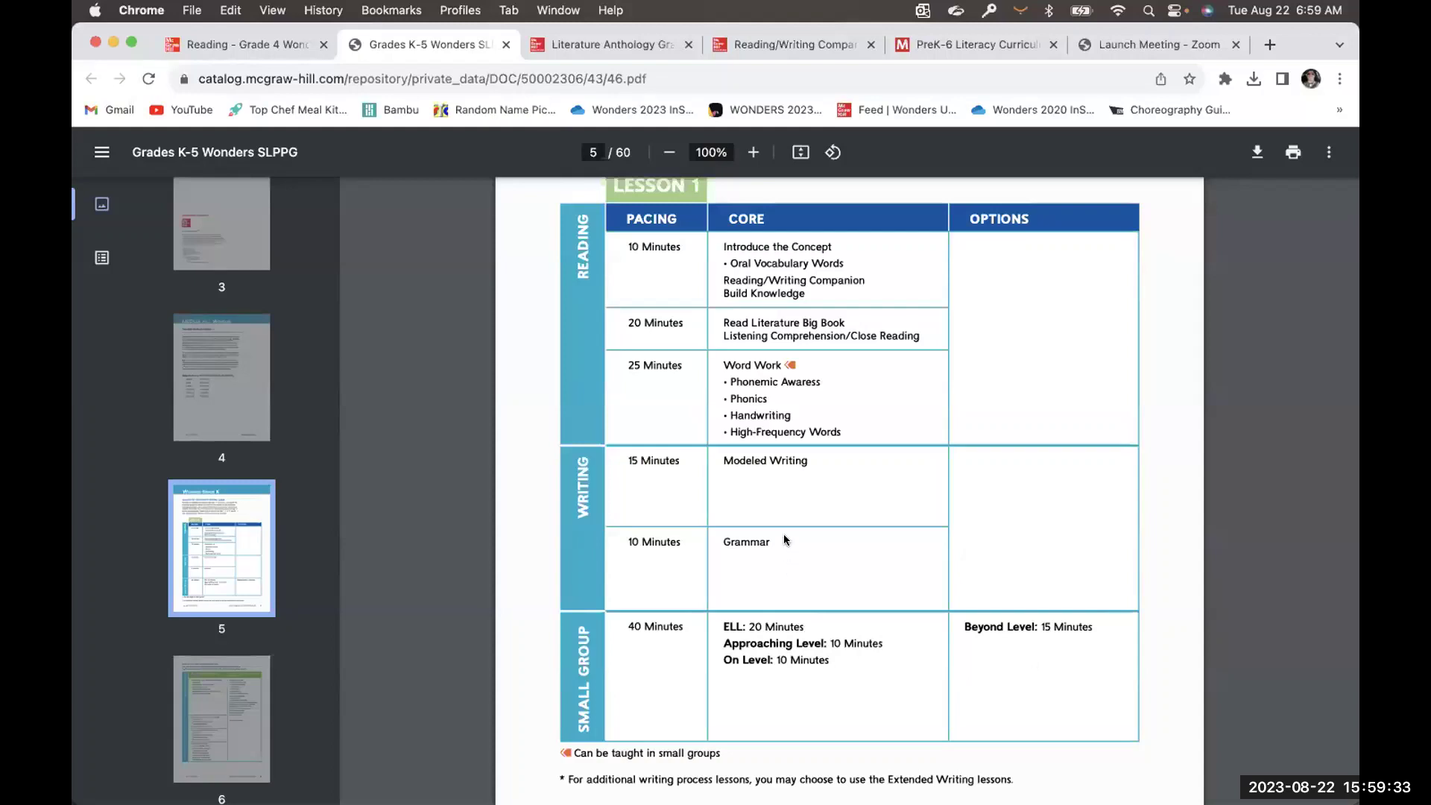
{"action": "scroll", "coordinate": [785, 540], "scroll_direction": "down", "scroll_amount": 2}
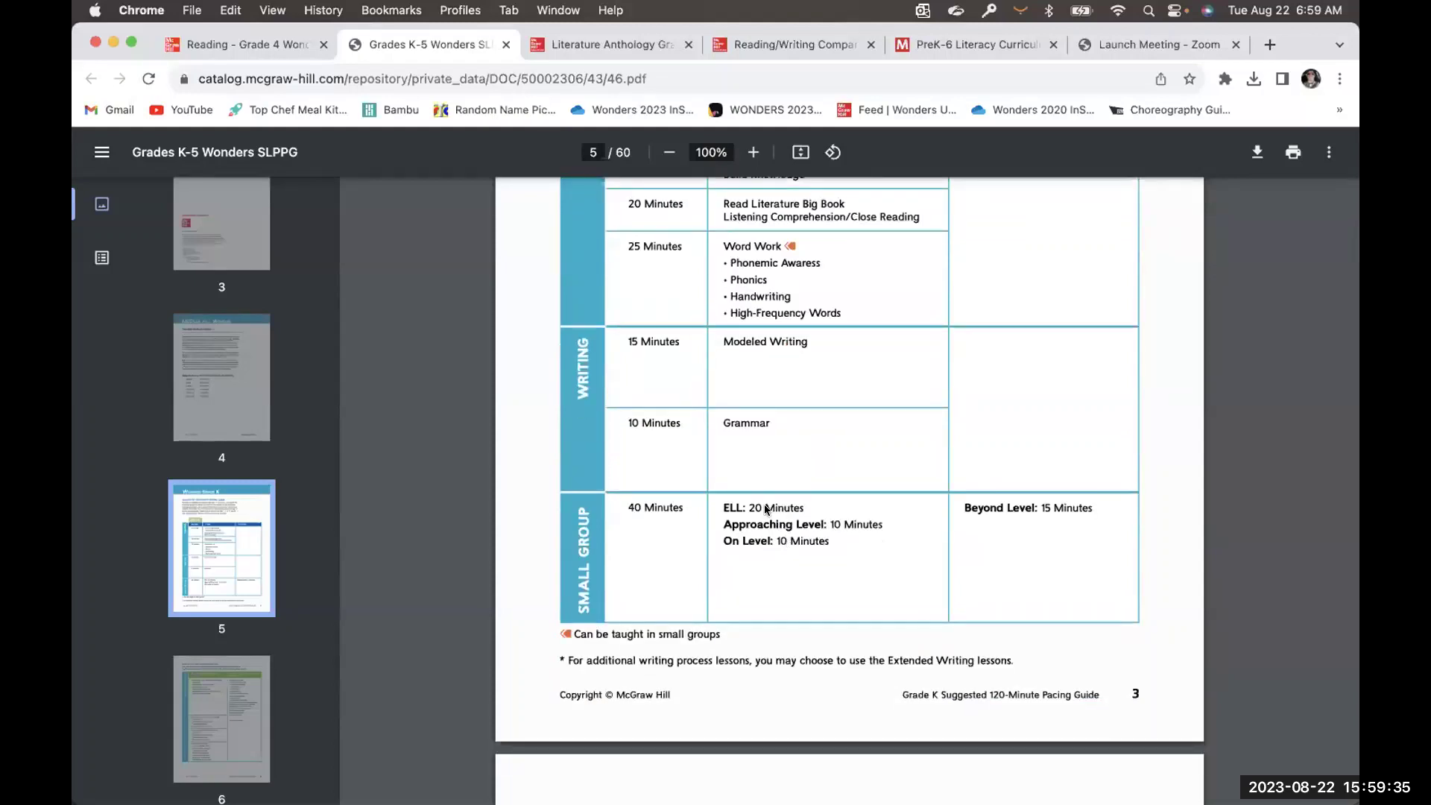
Examine the rest of the Grade K 120-minute pacing guide for Lesson 1, including its small group options and independent/collaborative work, up to Lesson 2
{"action": "scroll", "coordinate": [594, 311], "scroll_direction": "up", "scroll_amount": 3}
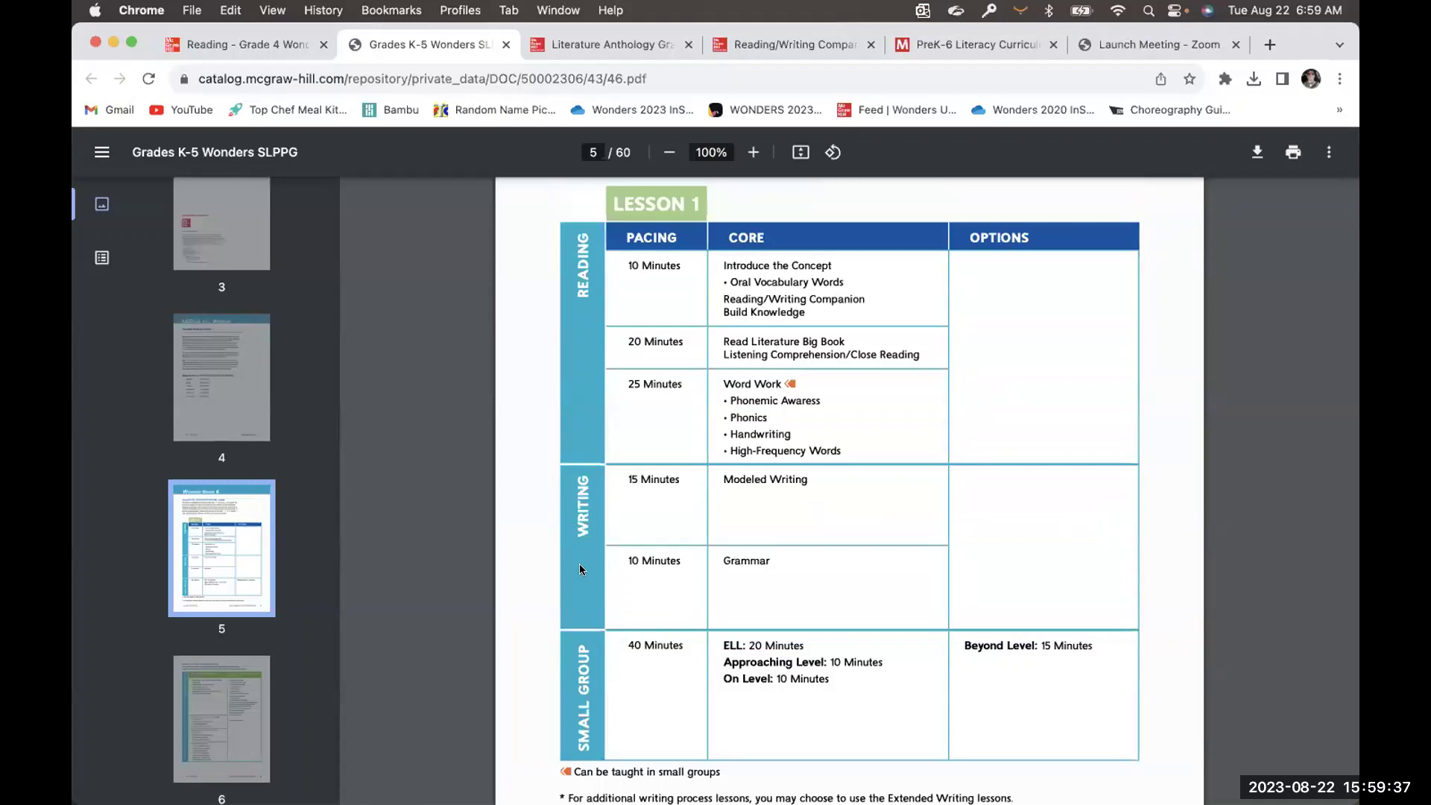
{"action": "scroll", "coordinate": [579, 564], "scroll_direction": "down", "scroll_amount": 3}
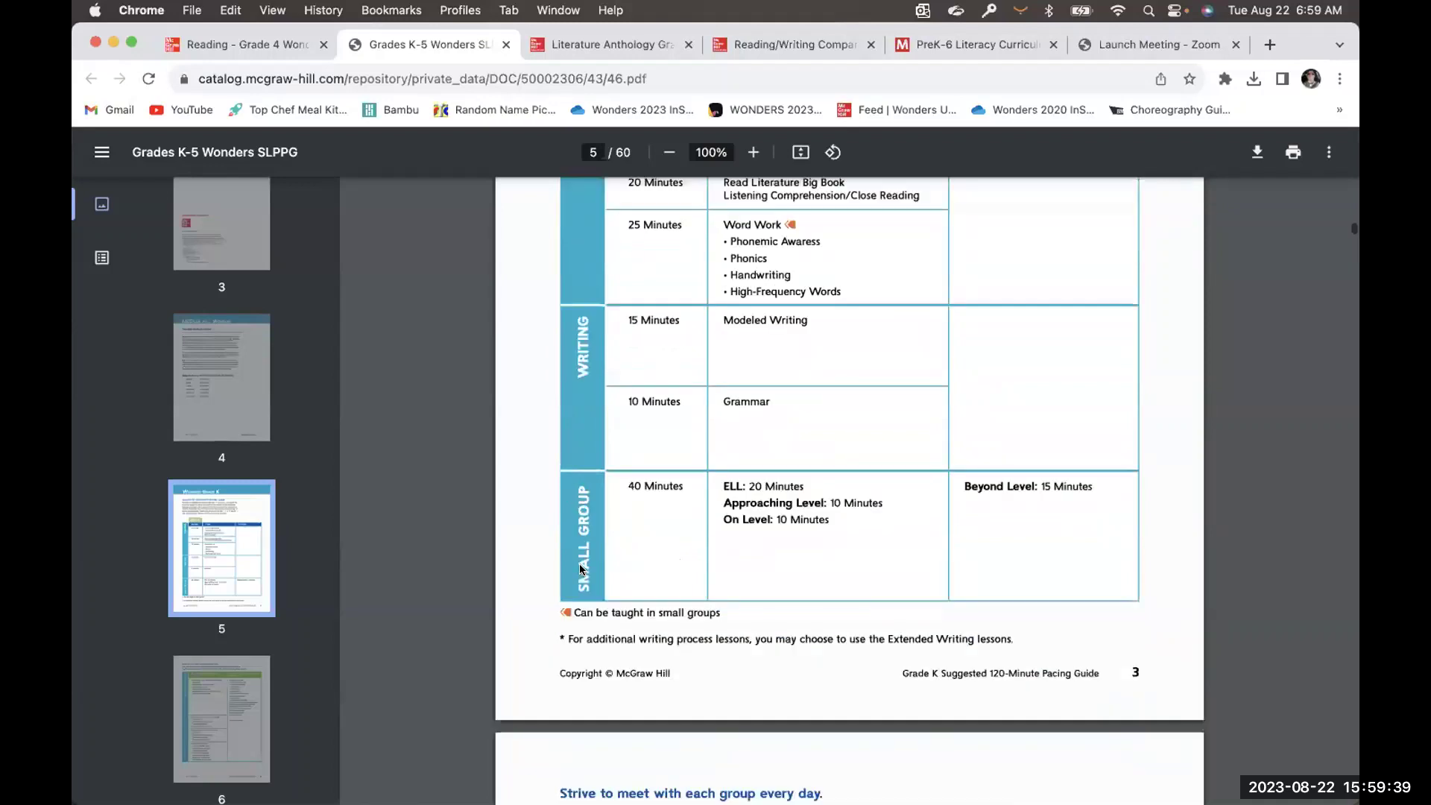
{"action": "scroll", "coordinate": [580, 568], "scroll_direction": "down", "scroll_amount": 5}
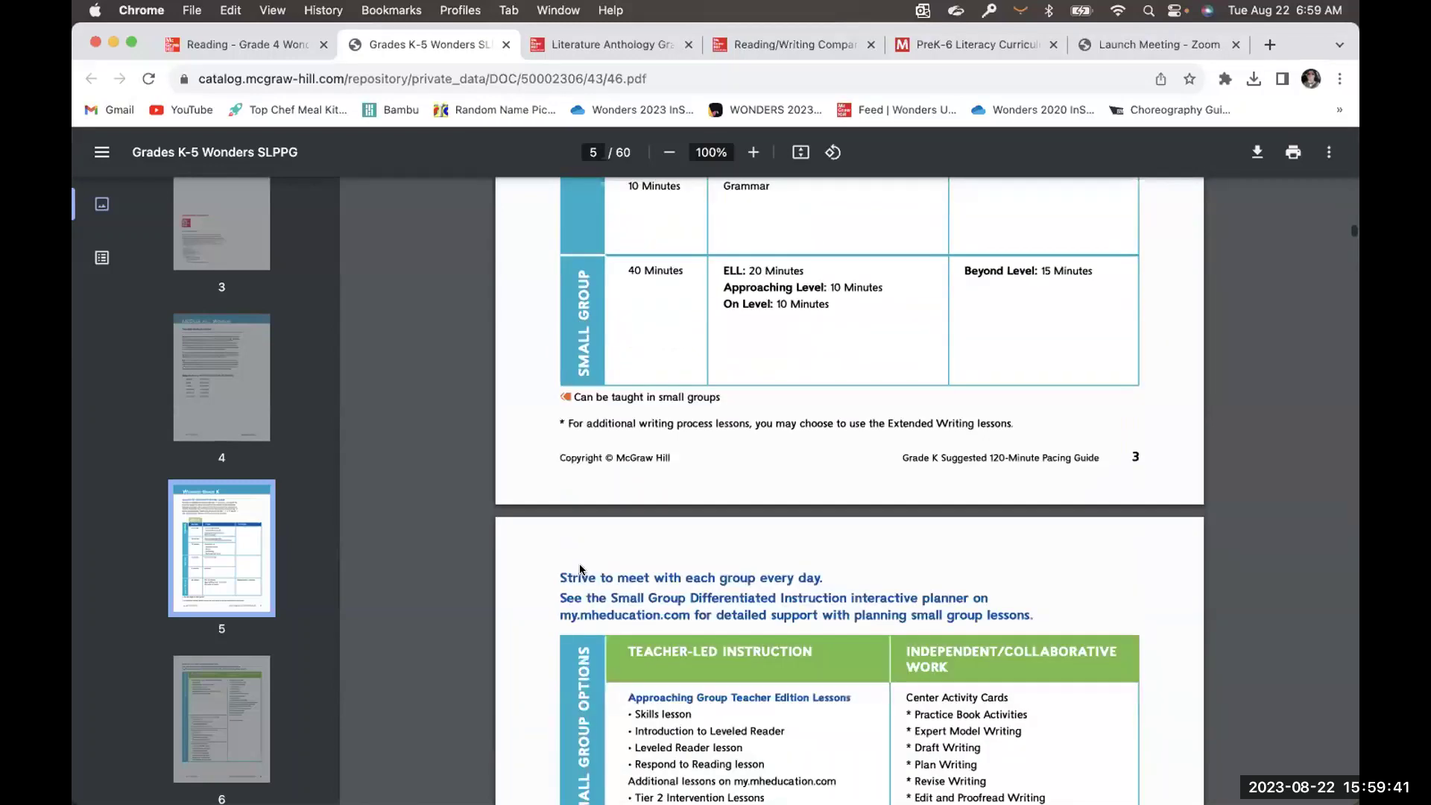
{"action": "scroll", "coordinate": [581, 570], "scroll_direction": "down", "scroll_amount": 5}
{"action": "scroll", "coordinate": [579, 564], "scroll_direction": "down", "scroll_amount": 1}
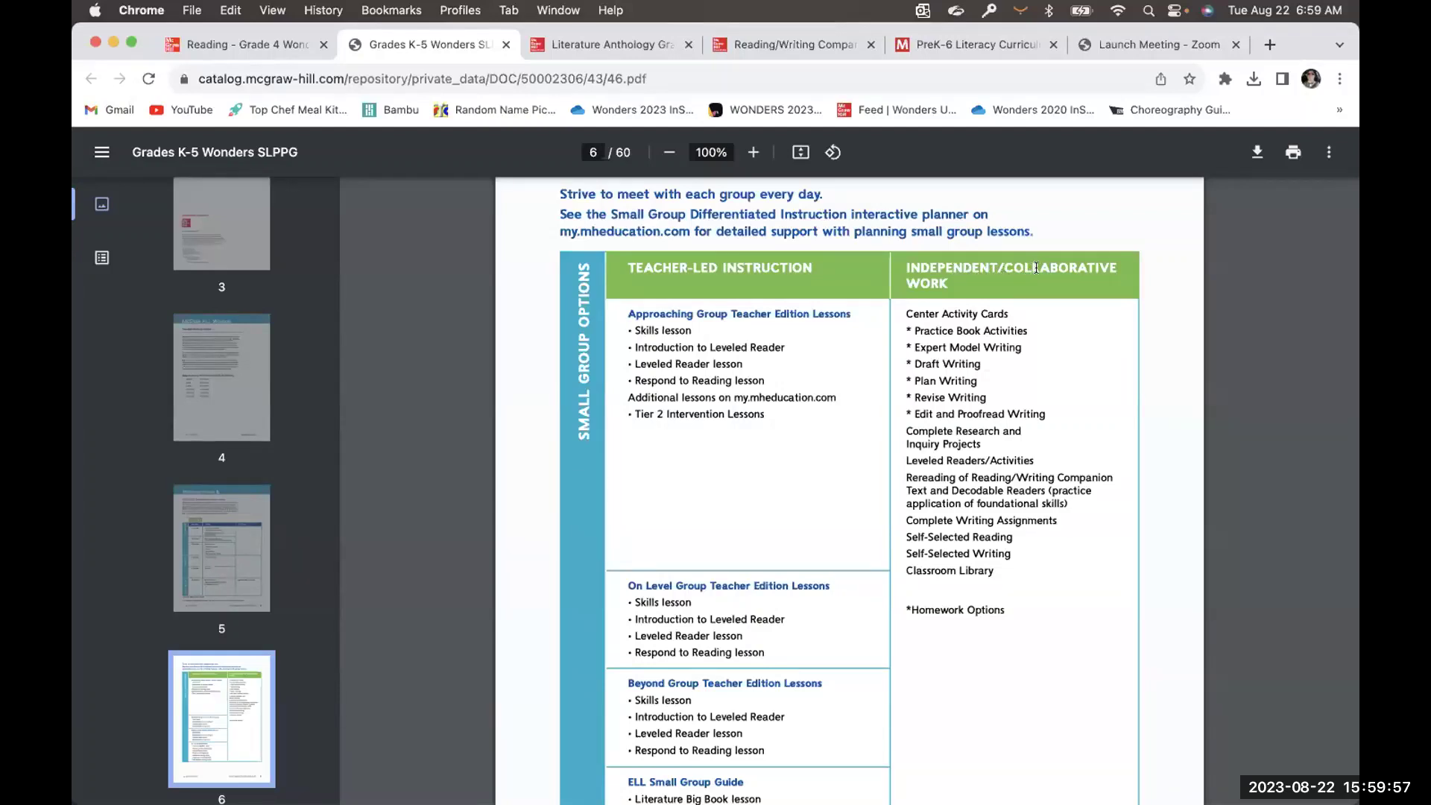
{"action": "scroll", "coordinate": [1036, 267], "scroll_direction": "down", "scroll_amount": 1}
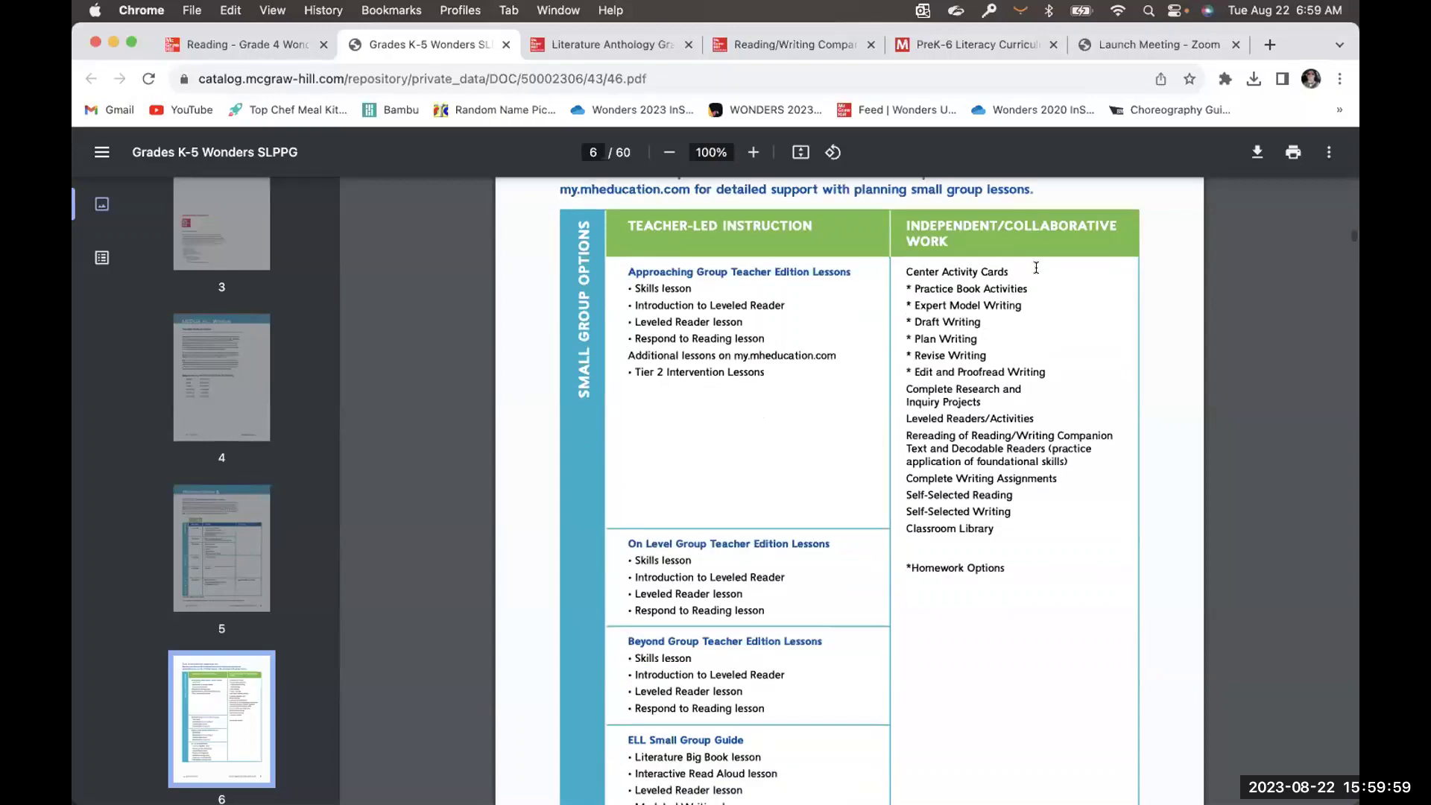
{"action": "scroll", "coordinate": [1036, 267], "scroll_direction": "down", "scroll_amount": 2}
{"action": "scroll", "coordinate": [1036, 266], "scroll_direction": "down", "scroll_amount": 2}
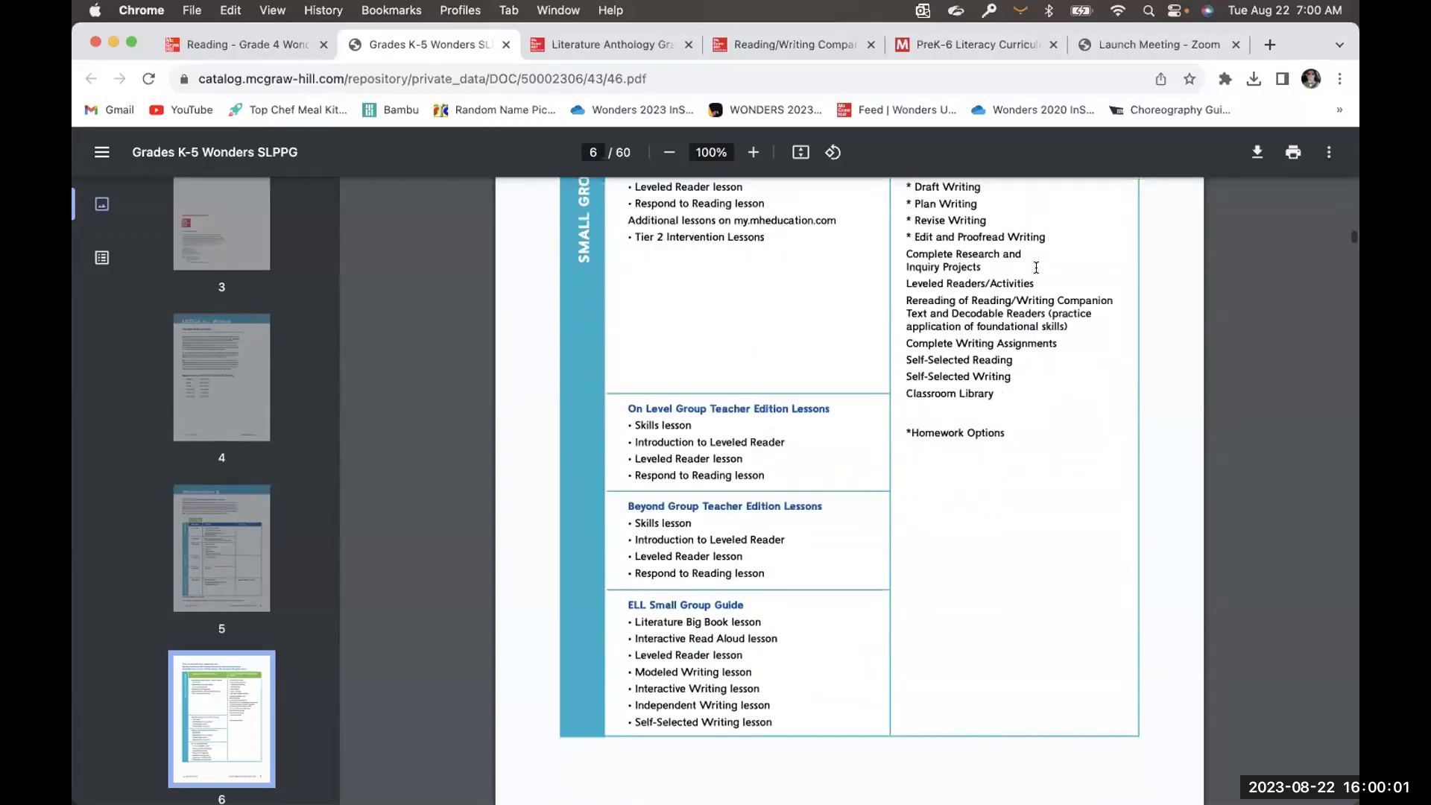
{"action": "scroll", "coordinate": [1036, 267], "scroll_direction": "down", "scroll_amount": 1}
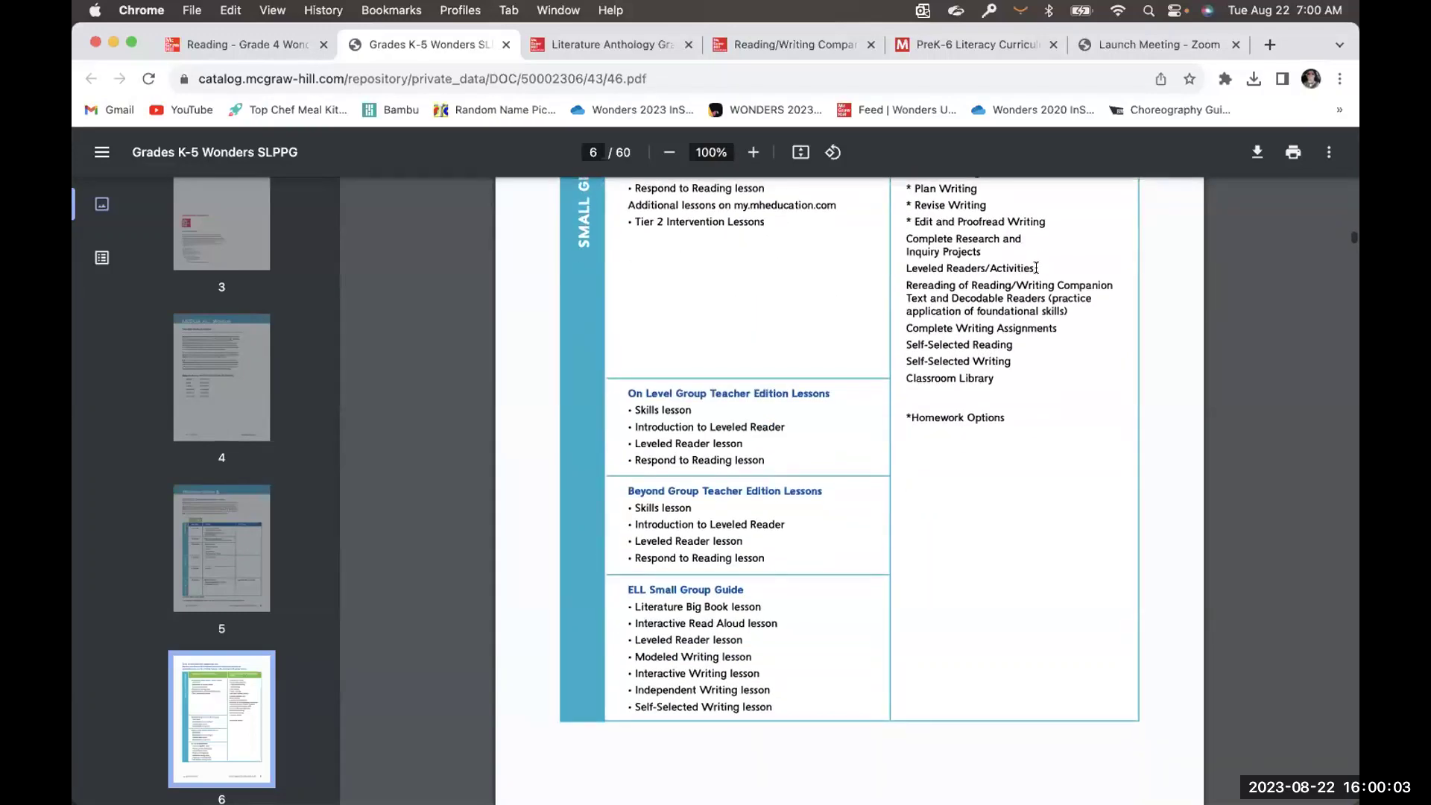
{"action": "scroll", "coordinate": [1036, 266], "scroll_direction": "down", "scroll_amount": 12}
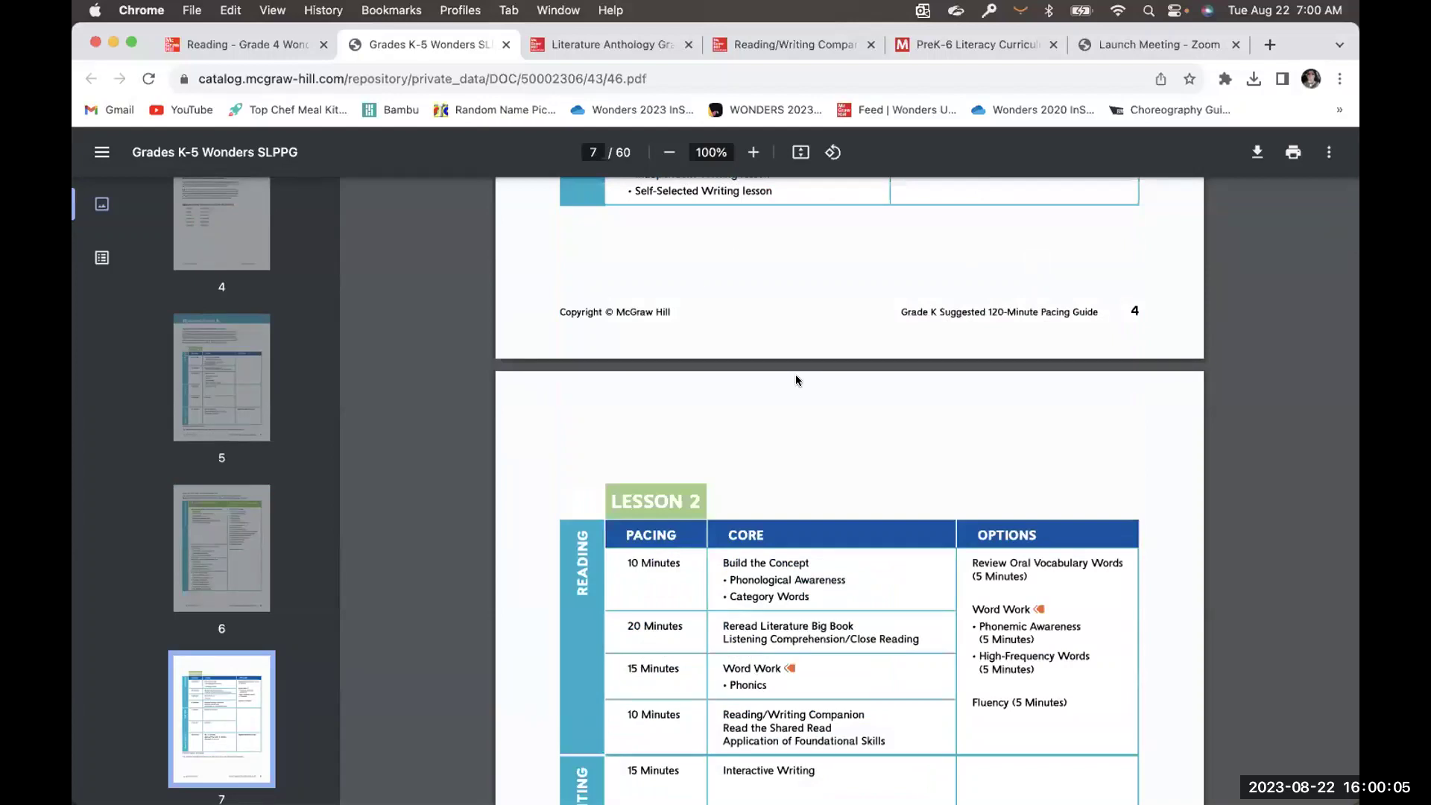
Return to the cover page of the "Suggested Lesson Plans and Pacing Guides" document and close the document
{"action": "scroll", "coordinate": [796, 381], "scroll_direction": "up", "scroll_amount": 15}
{"action": "scroll", "coordinate": [794, 374], "scroll_direction": "up", "scroll_amount": 20}
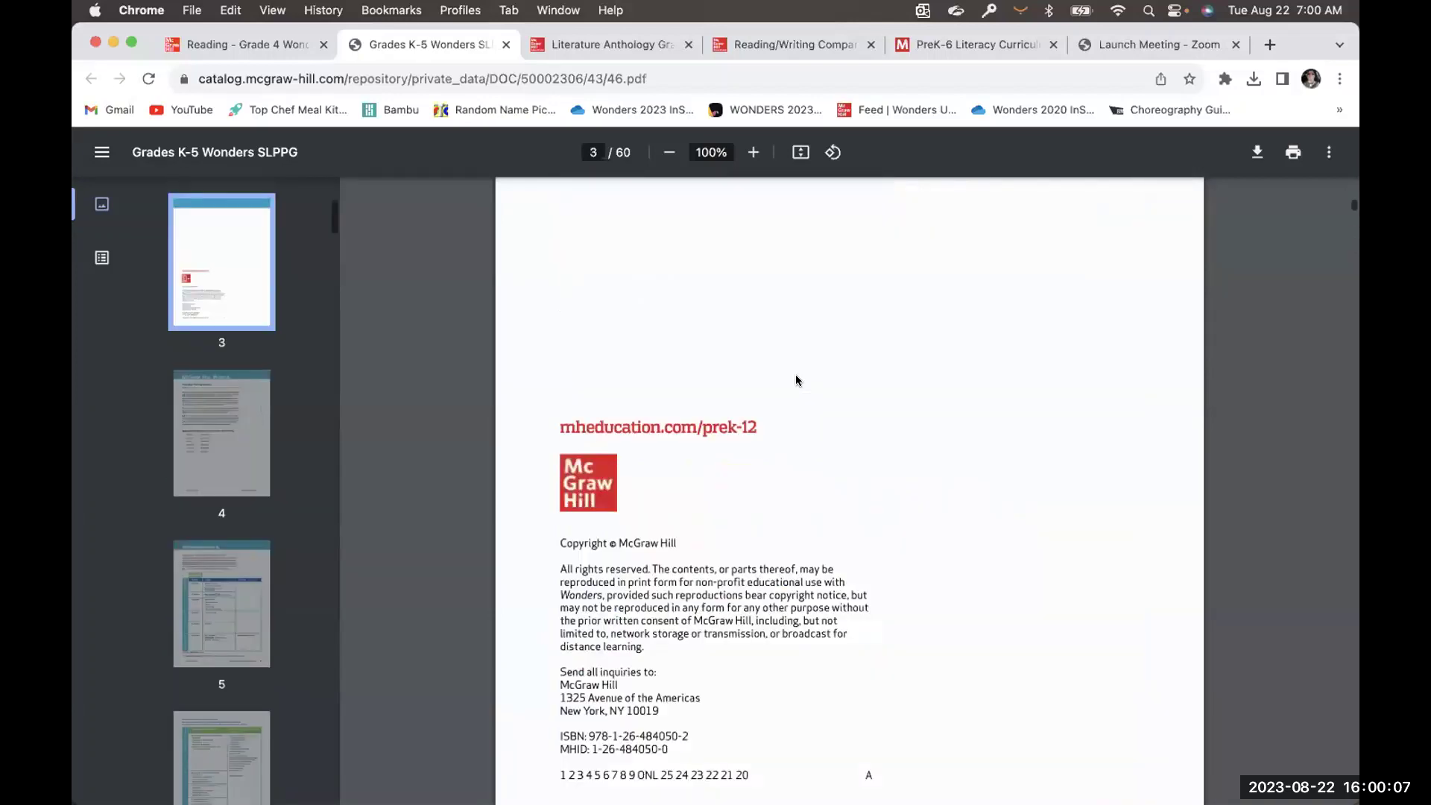
{"action": "scroll", "coordinate": [794, 374], "scroll_direction": "up", "scroll_amount": 20}
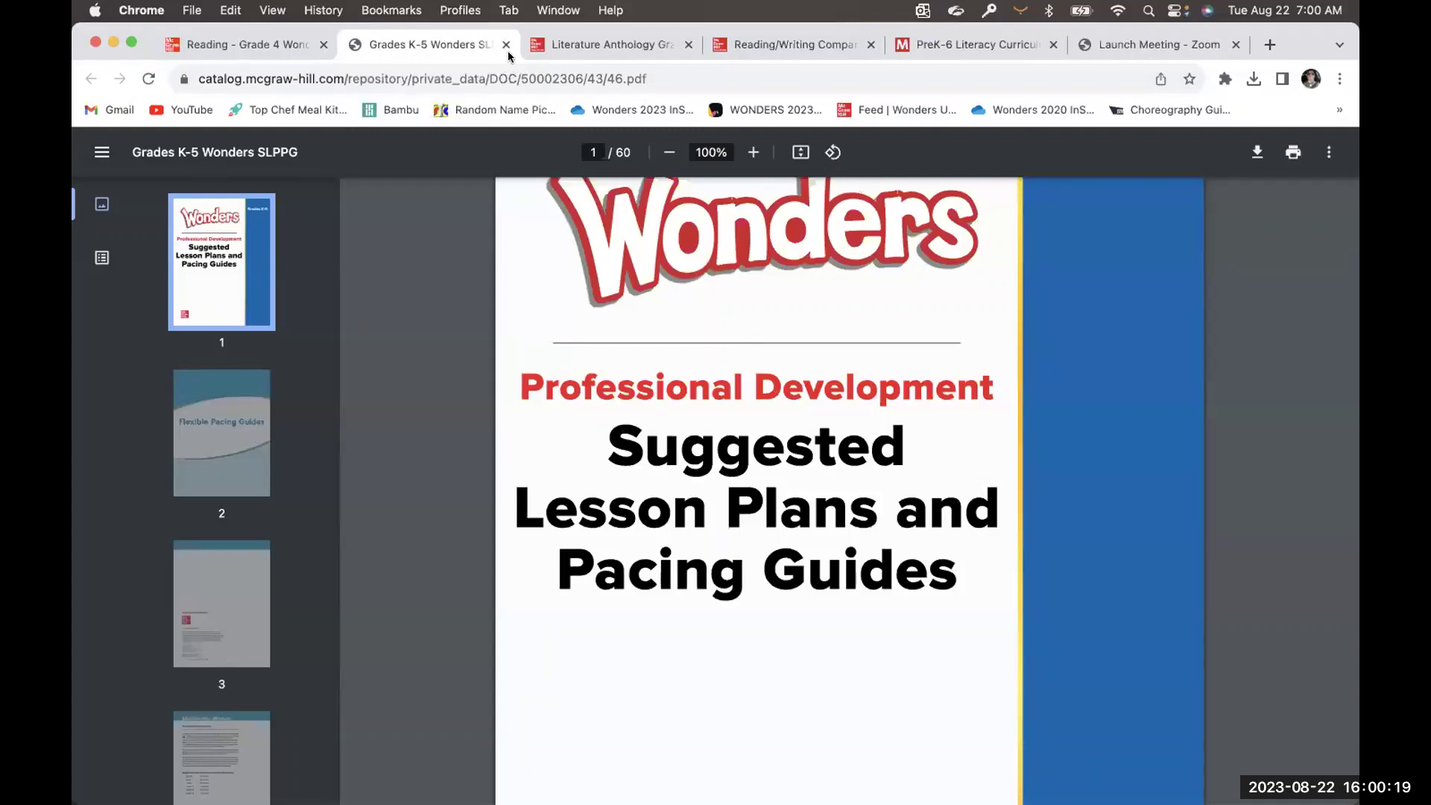
{"action": "key", "text": "super+w"}
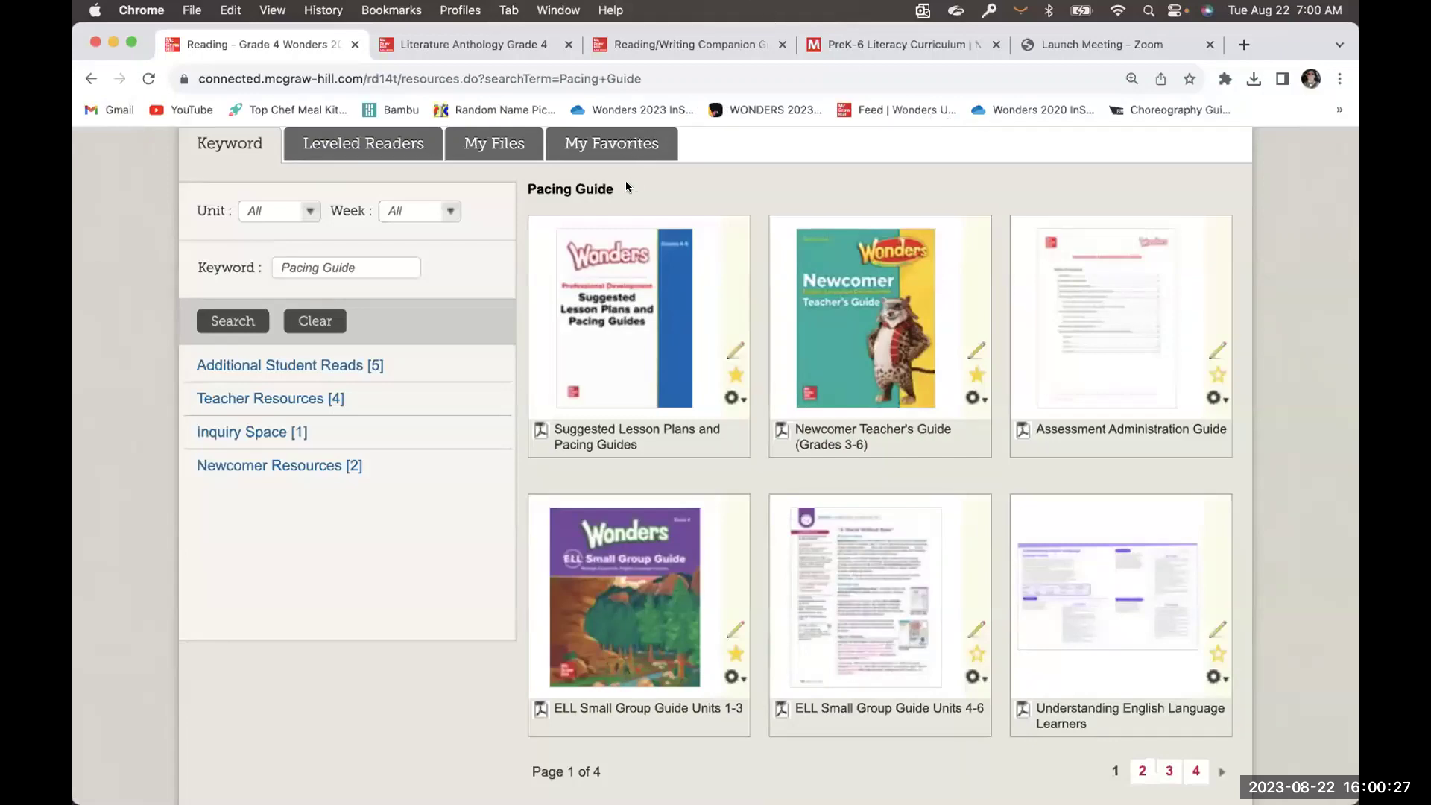
Leave the "Pacing Guide" search results and open the full Resource Library
{"action": "scroll", "coordinate": [626, 185], "scroll_direction": "up", "scroll_amount": 3}
{"action": "scroll", "coordinate": [625, 180], "scroll_direction": "up", "scroll_amount": 10}
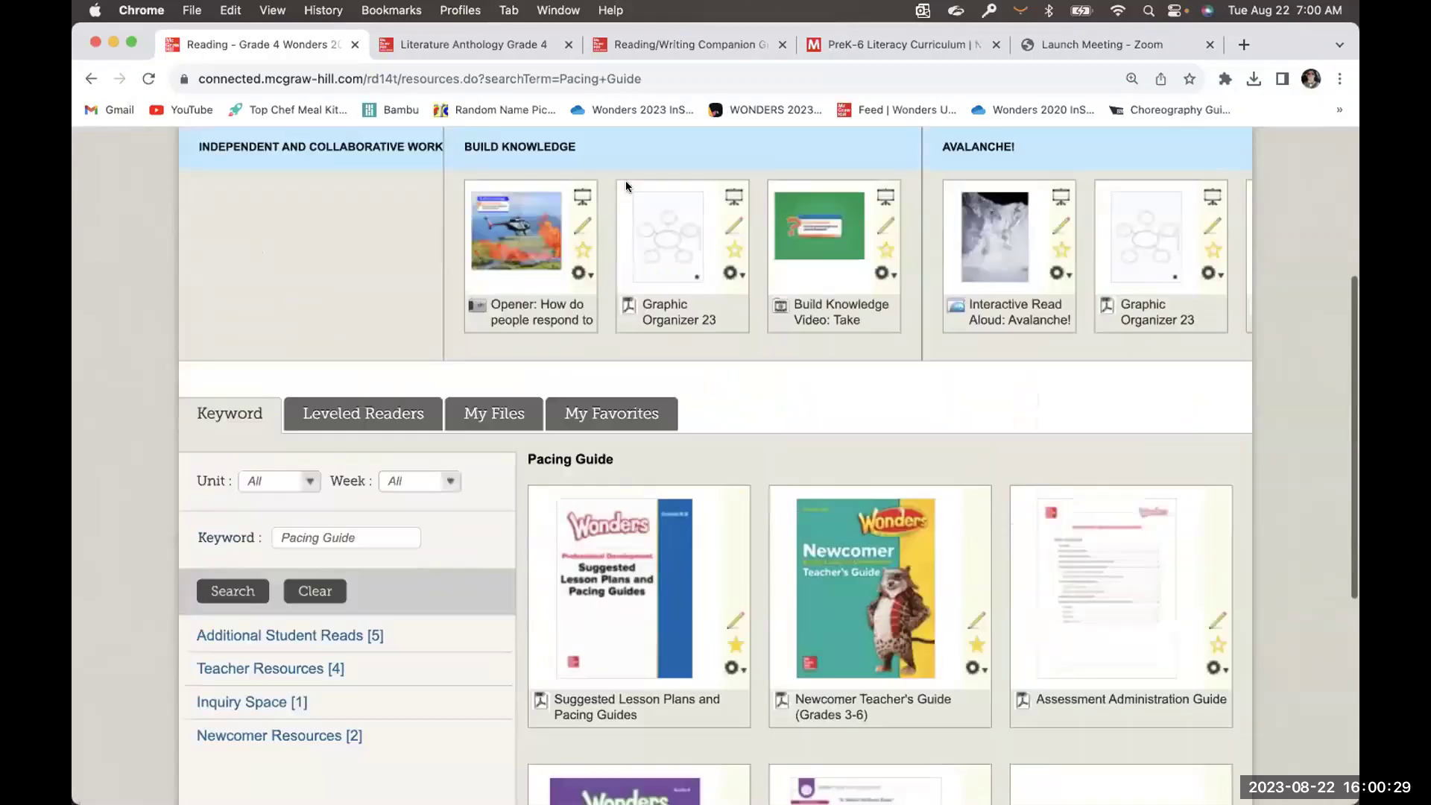
{"action": "left_click", "coordinate": [450, 155]}
{"action": "left_click", "coordinate": [449, 198]}
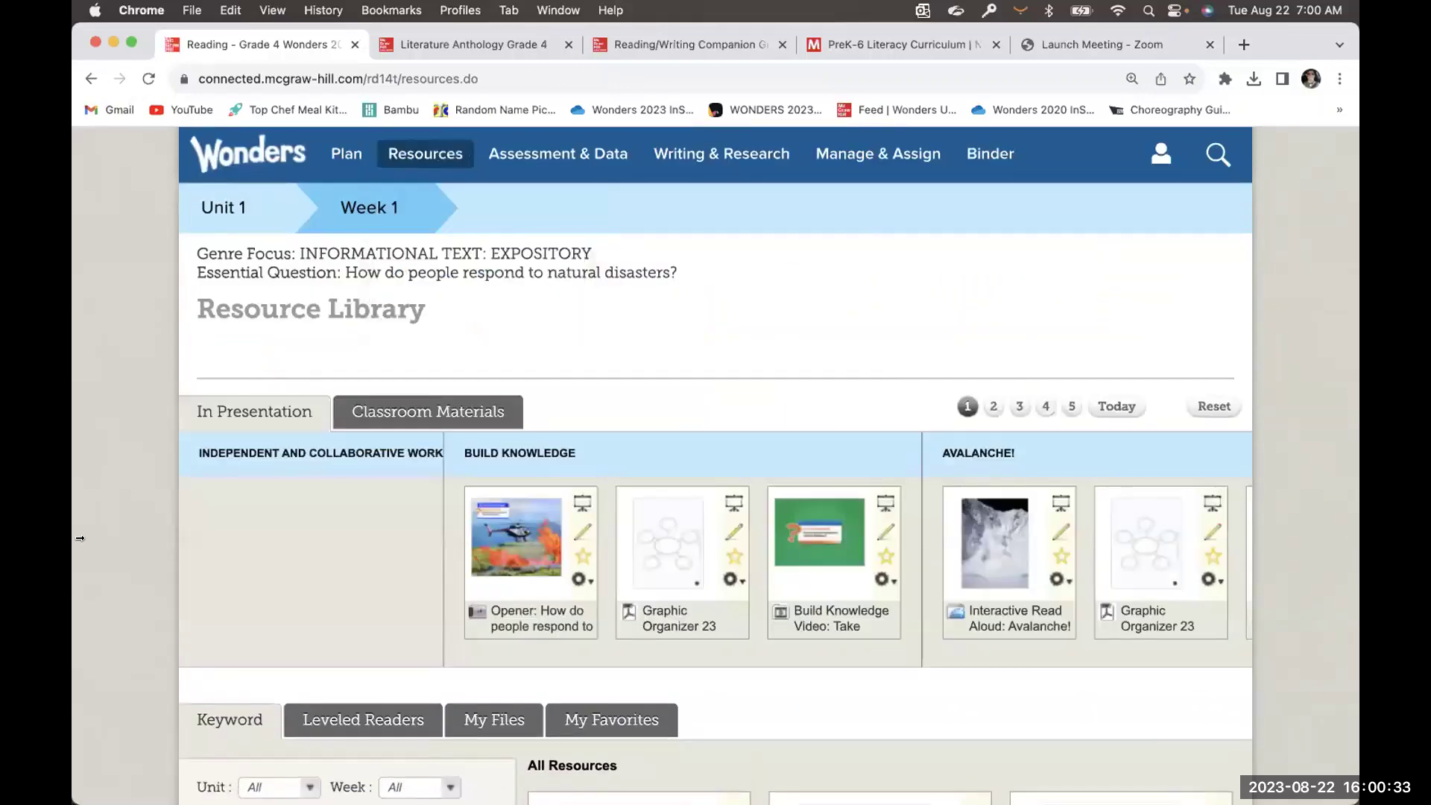
Filter the library's resources by the Cards category, narrowed to Center Activity Cards
{"action": "scroll", "coordinate": [80, 539], "scroll_direction": "down", "scroll_amount": 6}
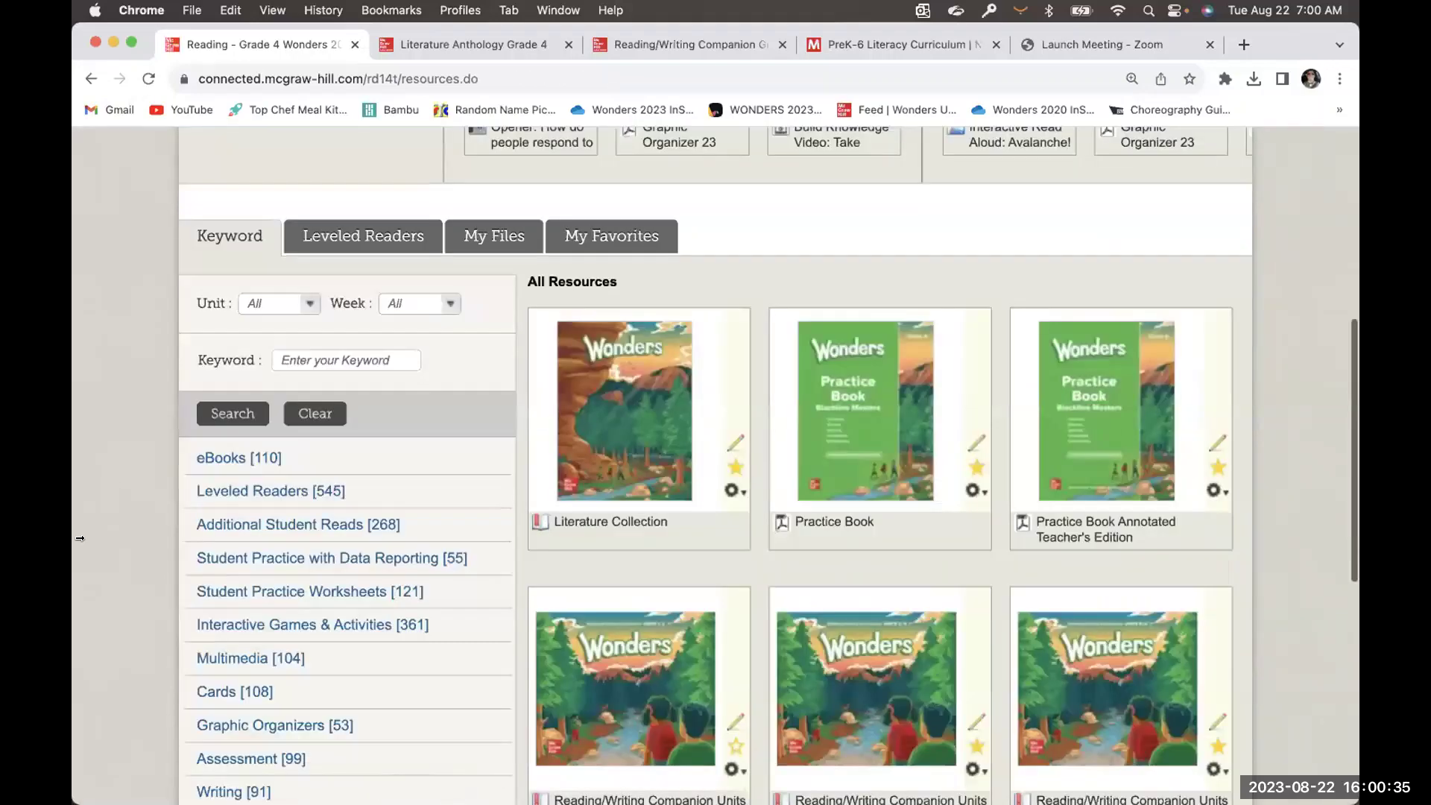
{"action": "scroll", "coordinate": [80, 538], "scroll_direction": "down", "scroll_amount": 2}
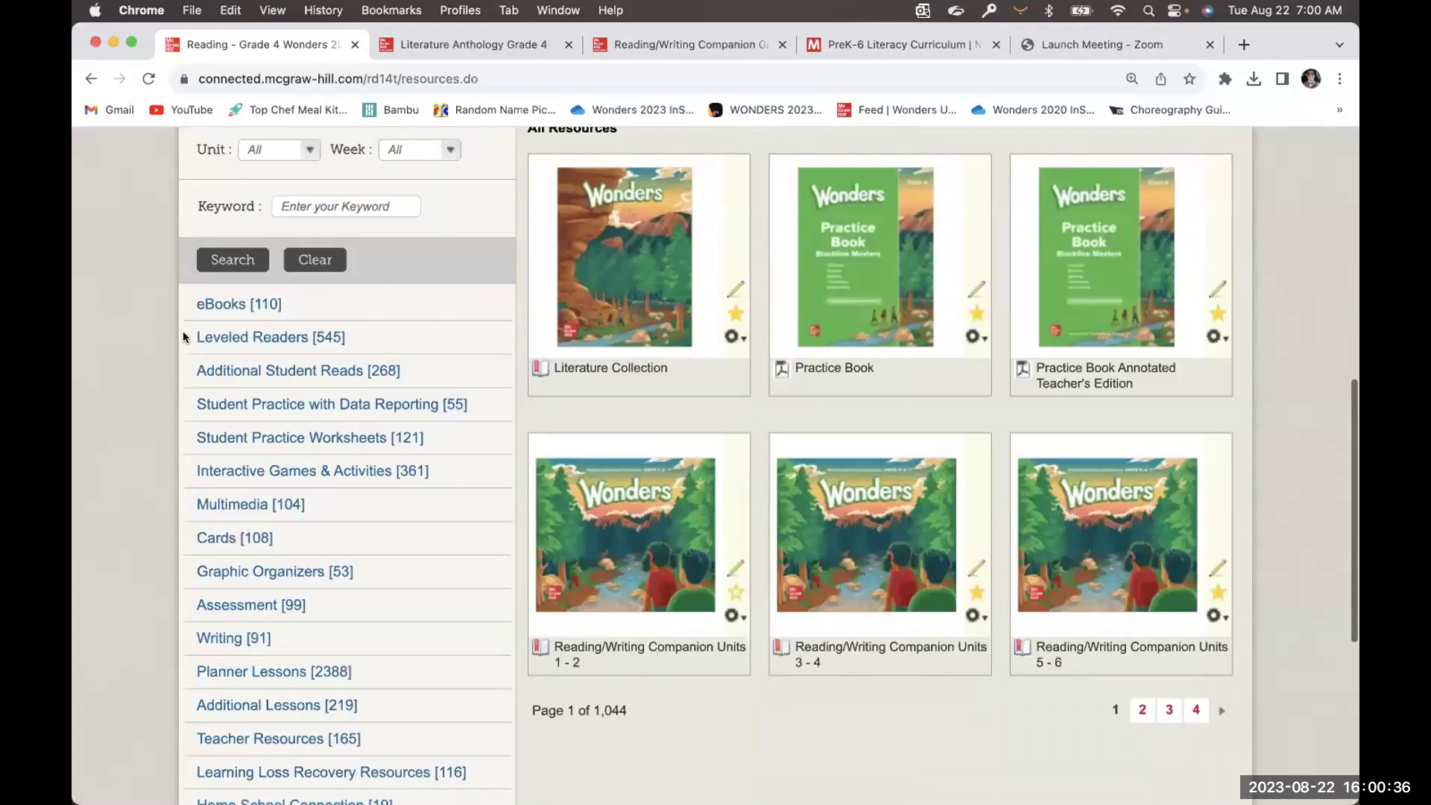
{"action": "left_click", "coordinate": [212, 537]}
{"action": "left_click", "coordinate": [246, 369]}
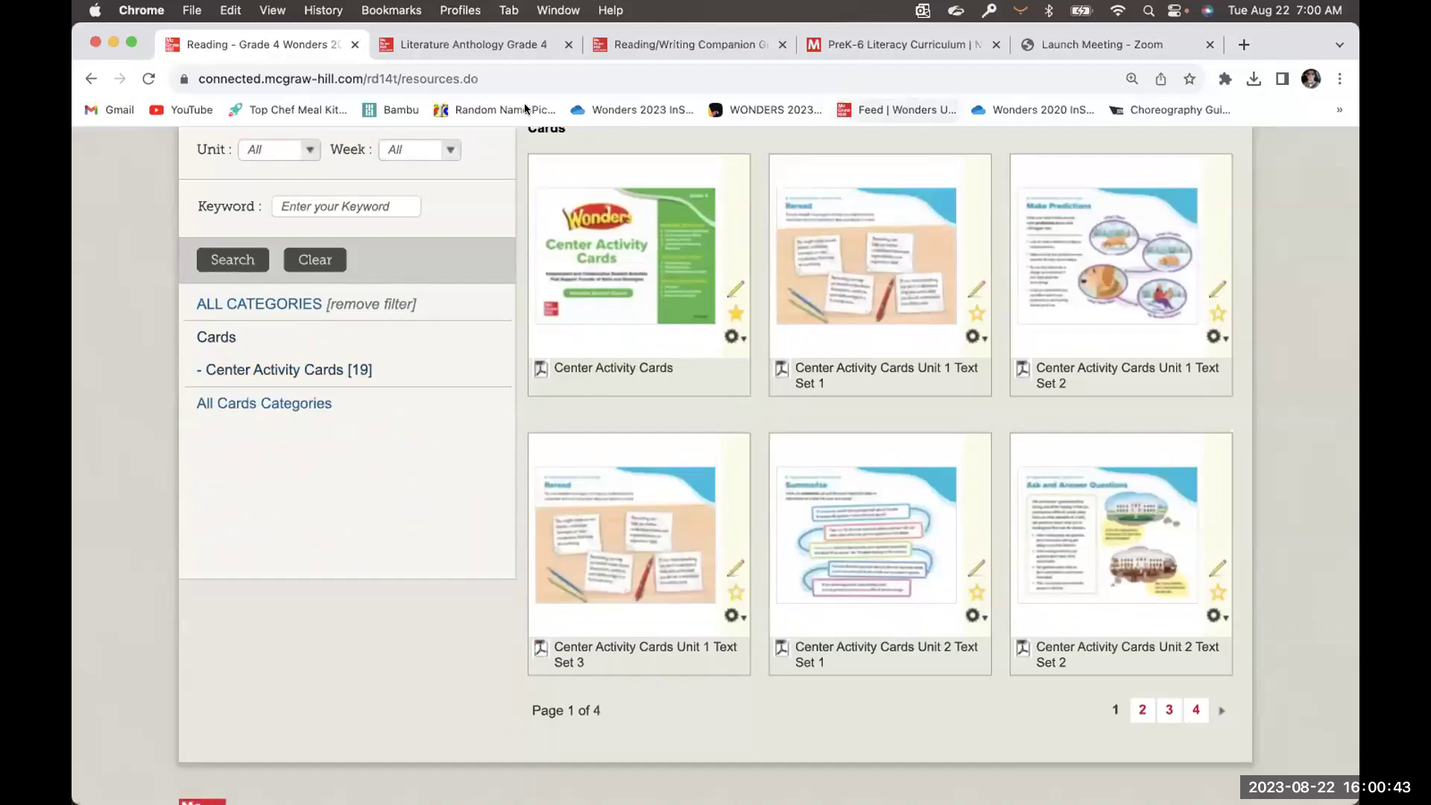
Open "Center Activity Cards Unit 1 Text Set 1" and view its Reread, Compare and Contrast, and Author's Perspective cards
{"action": "left_click", "coordinate": [835, 276]}
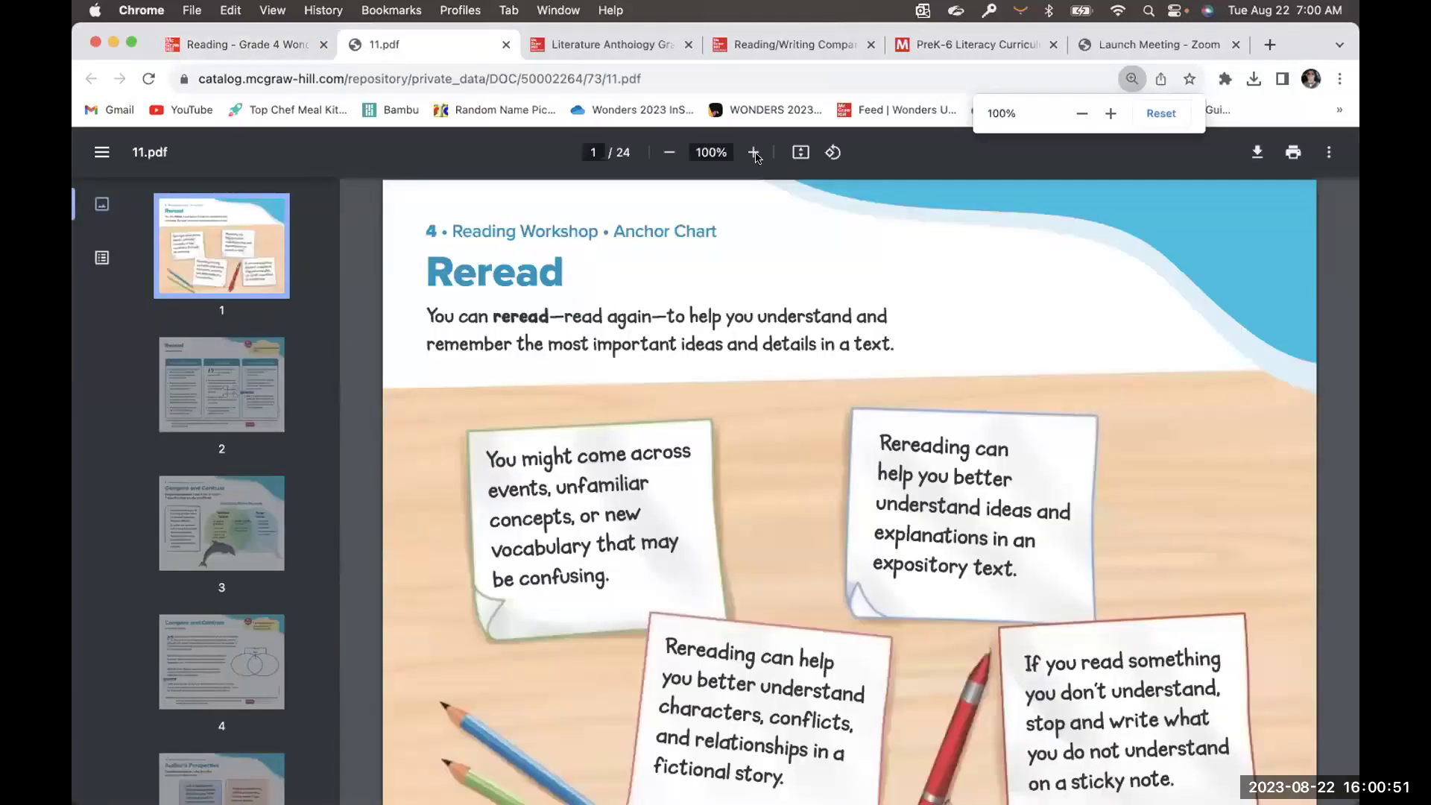
{"action": "left_click", "coordinate": [197, 411]}
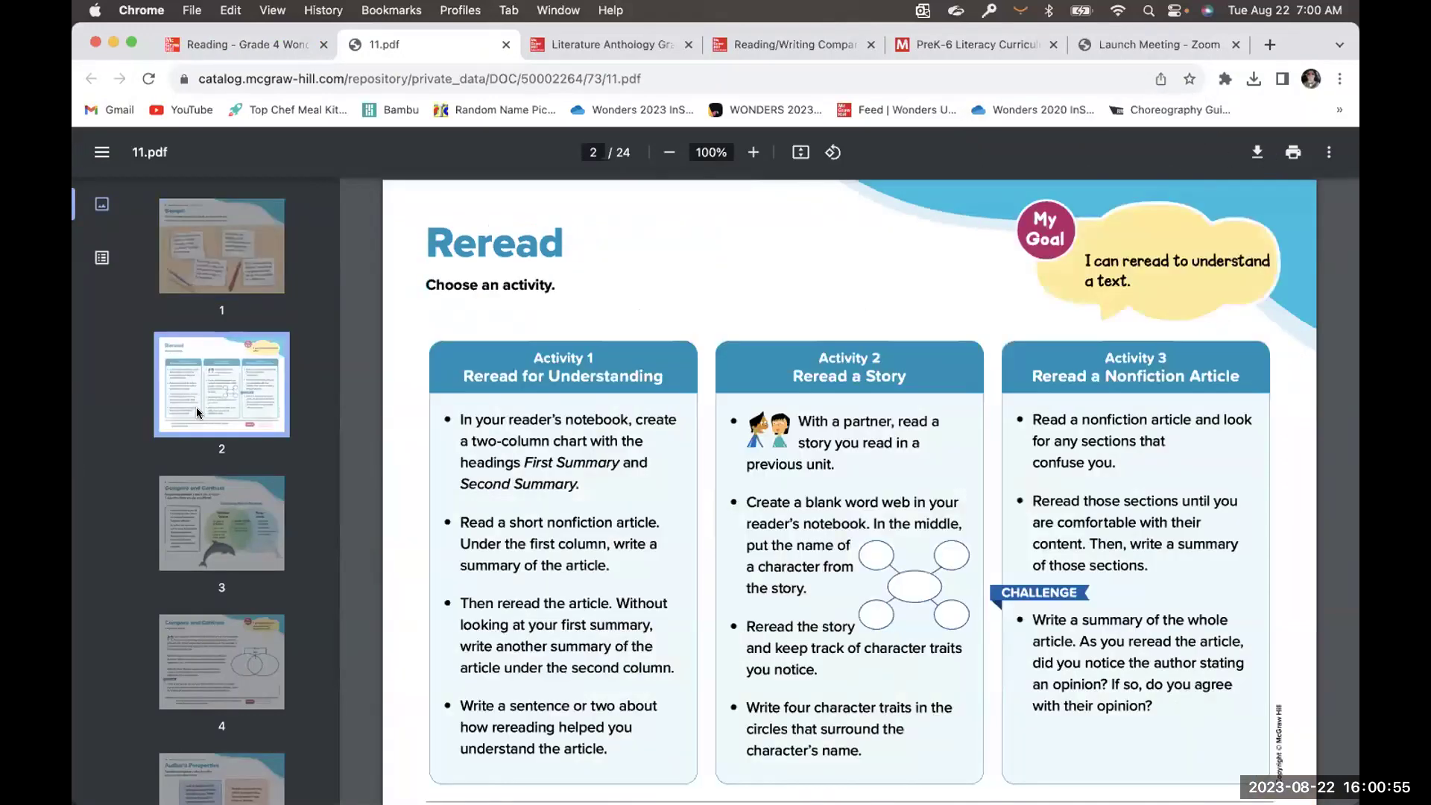
{"action": "left_click", "coordinate": [186, 534]}
{"action": "scroll", "coordinate": [493, 437], "scroll_direction": "down", "scroll_amount": 1}
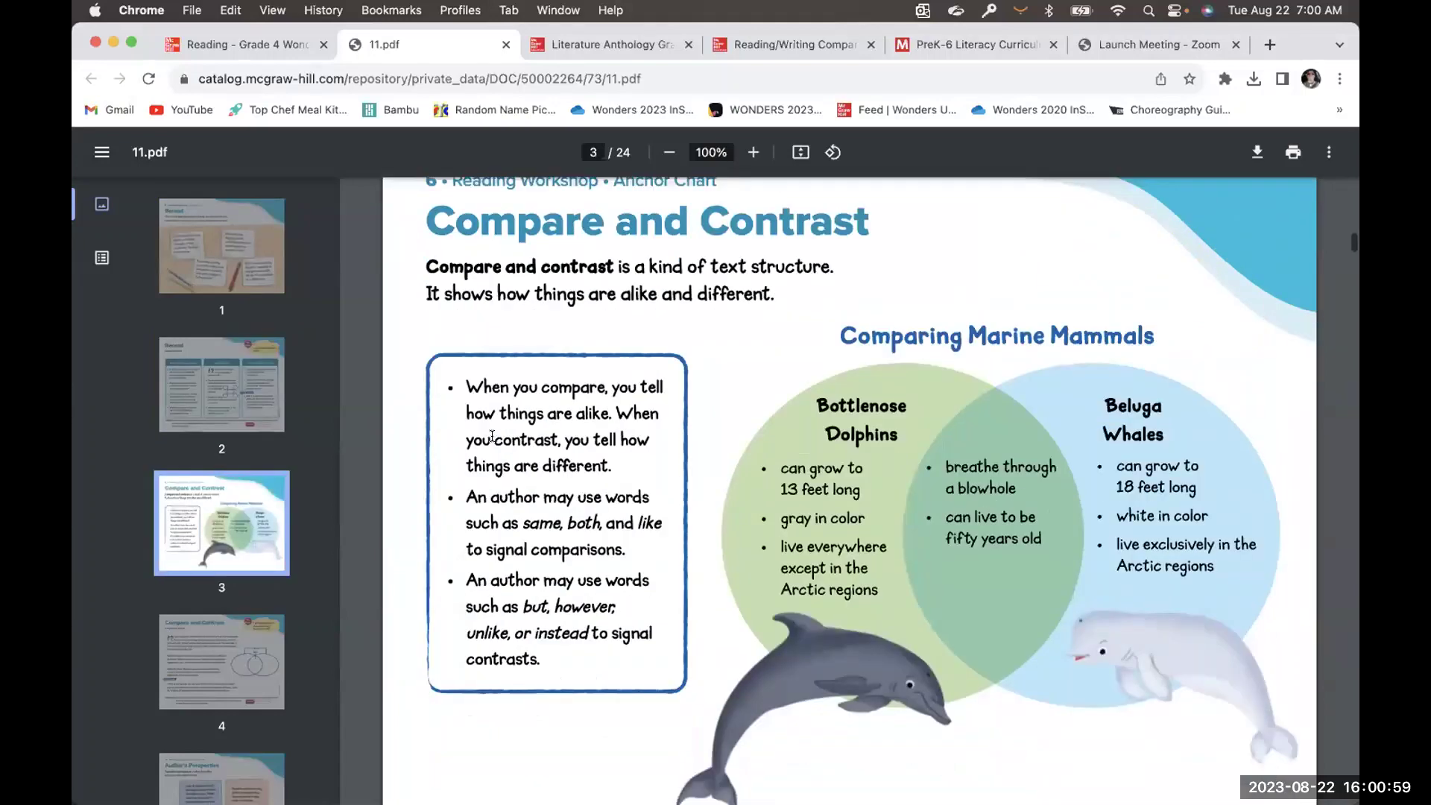
{"action": "left_click", "coordinate": [216, 633]}
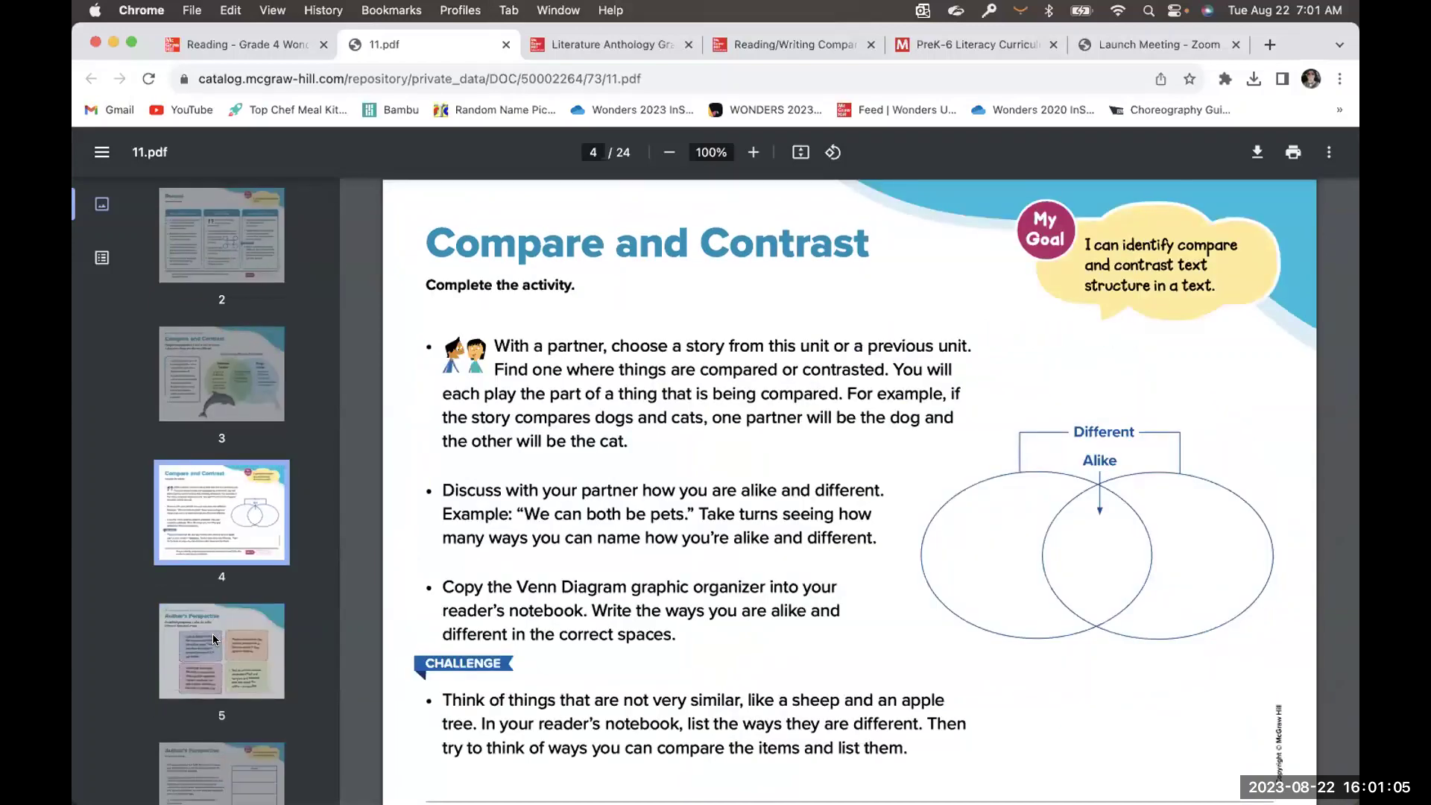
{"action": "left_click", "coordinate": [213, 638]}
{"action": "scroll", "coordinate": [213, 635], "scroll_direction": "down", "scroll_amount": 8}
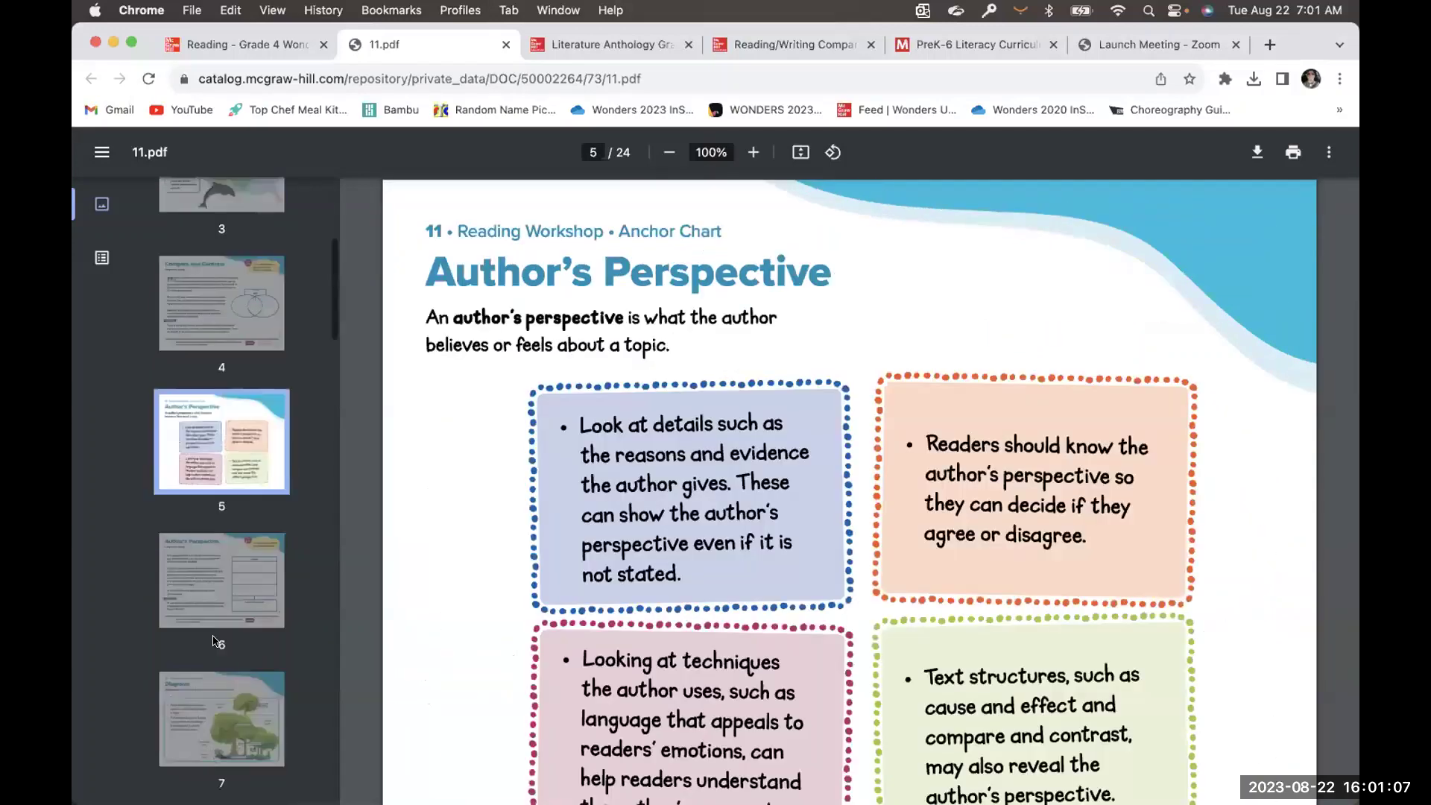
{"action": "scroll", "coordinate": [212, 482], "scroll_direction": "down", "scroll_amount": 3}
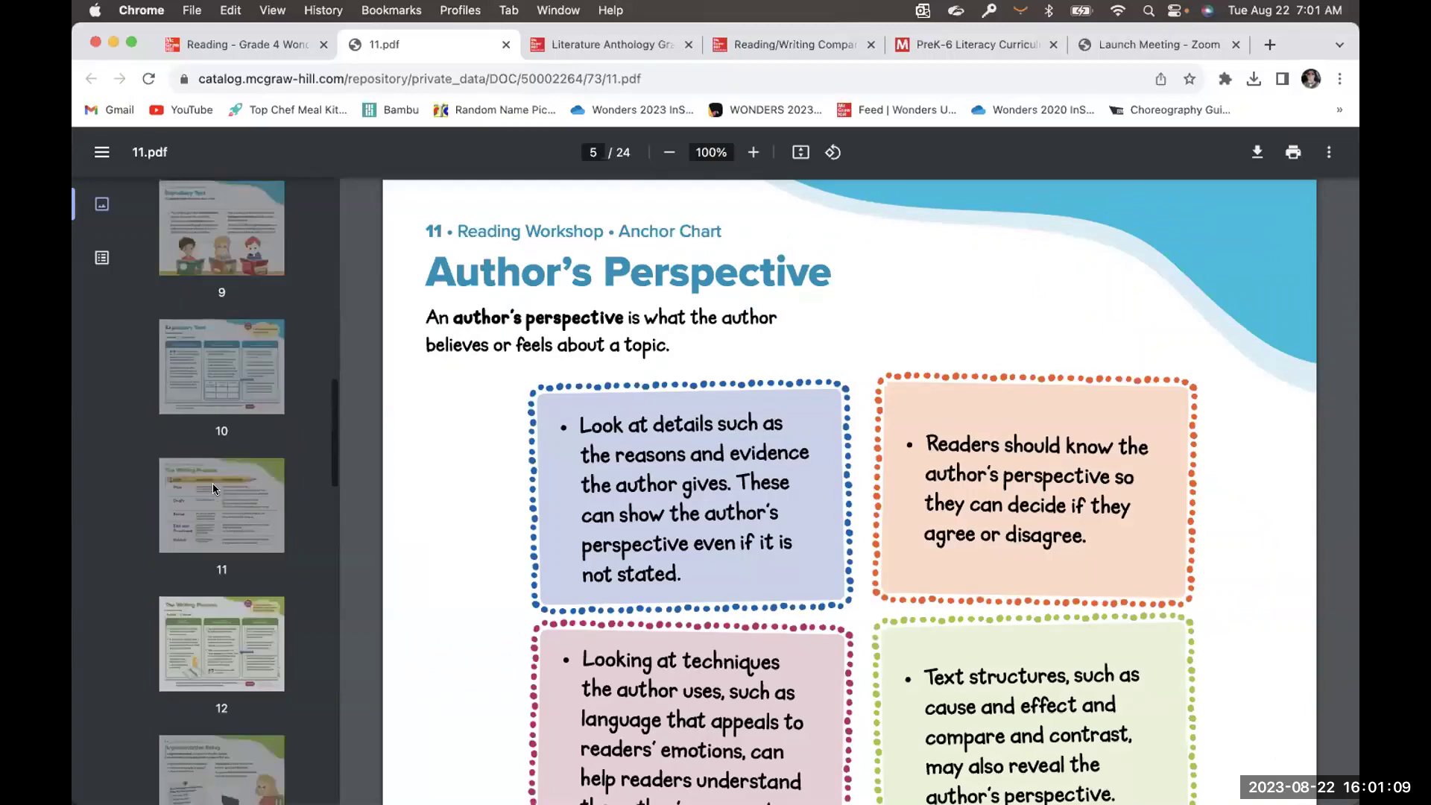
View the Writing Process anchor chart and activities and the Argumentative Essay activities in the center activity cards
{"action": "left_click", "coordinate": [213, 483]}
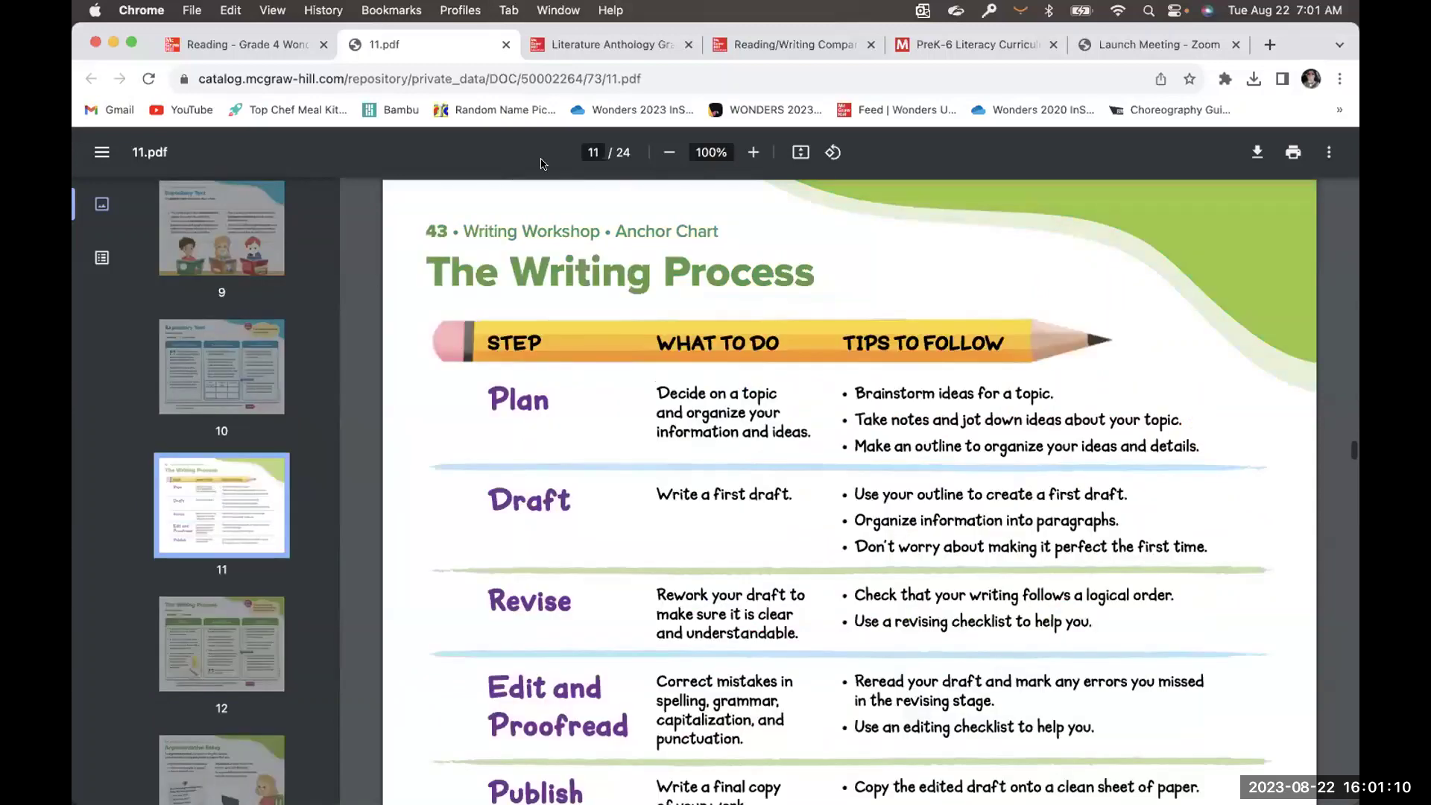
{"action": "left_click", "coordinate": [189, 632]}
{"action": "scroll", "coordinate": [190, 603], "scroll_direction": "down", "scroll_amount": 3}
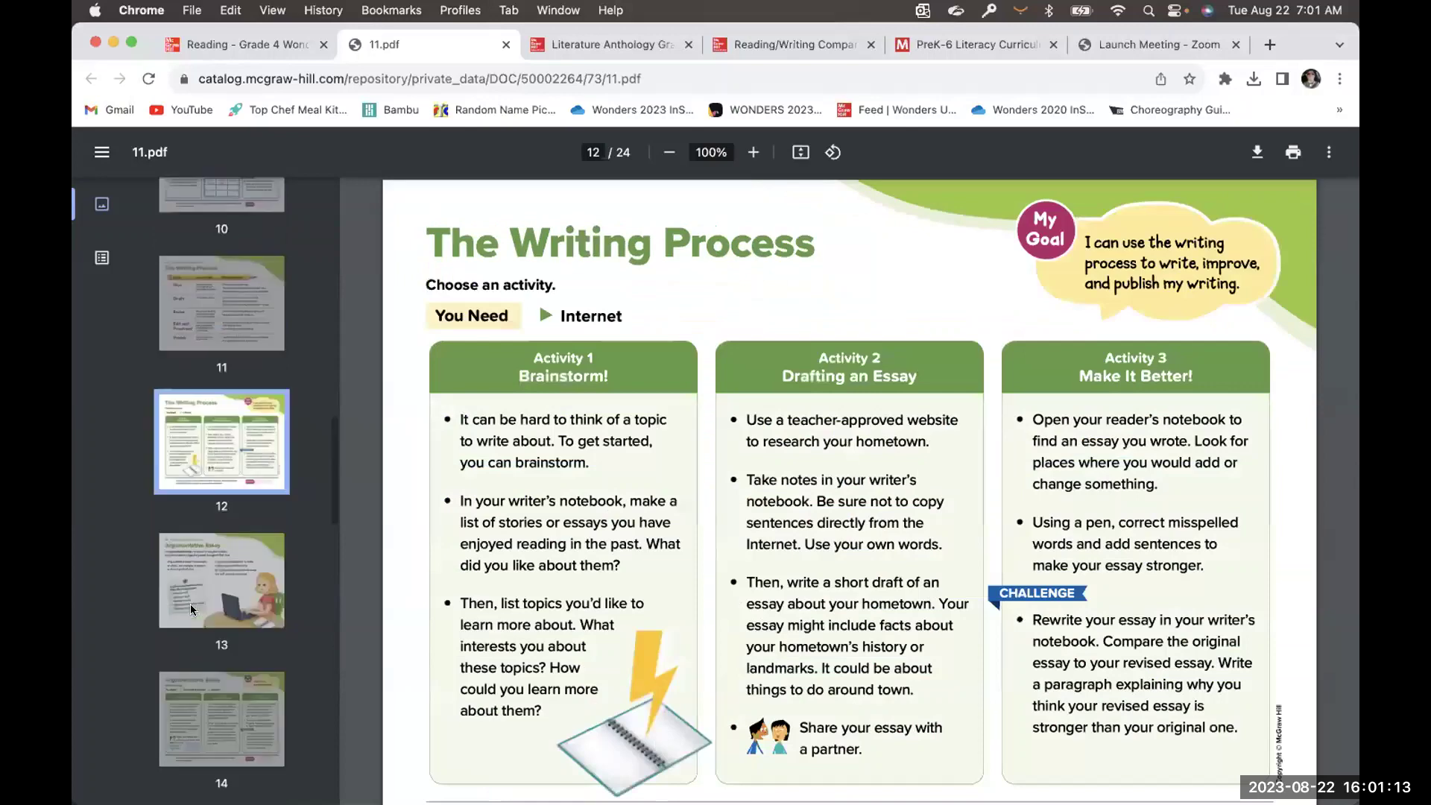
{"action": "left_click", "coordinate": [207, 746]}
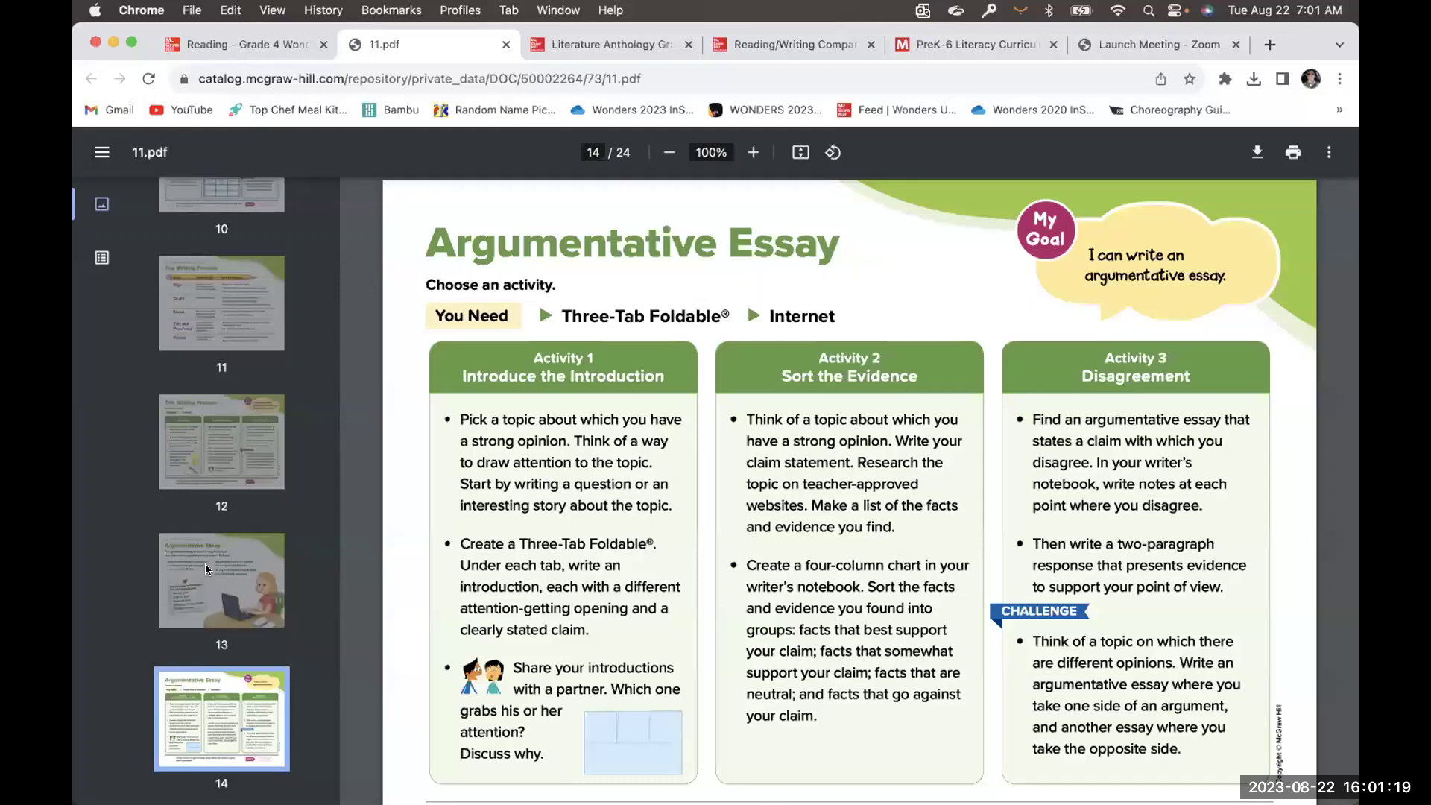
{"action": "scroll", "coordinate": [204, 563], "scroll_direction": "down", "scroll_amount": 6}
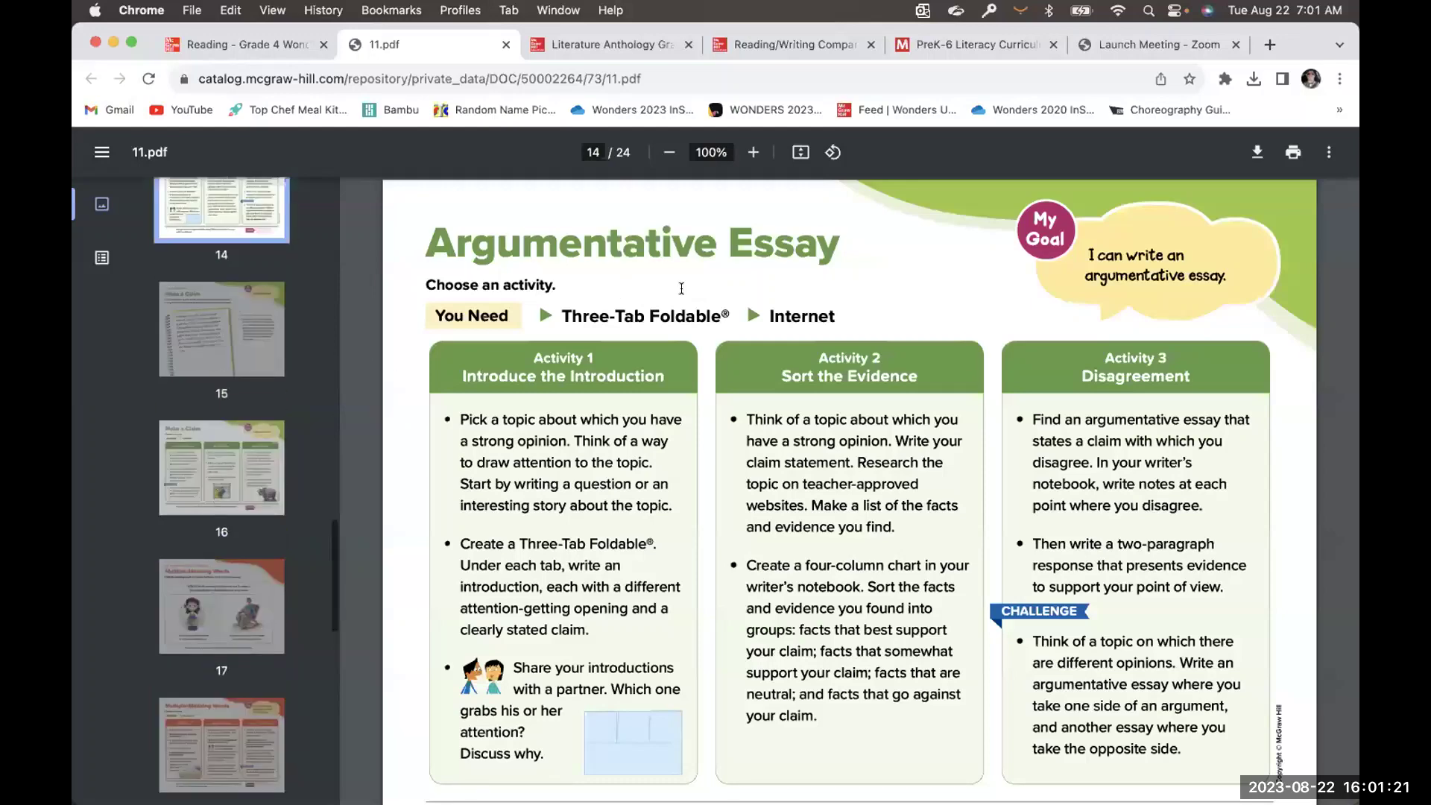
View the Multiple-Meaning Words anchor chart and activities and the Short Vowels card
{"action": "scroll", "coordinate": [538, 301], "scroll_direction": "down", "scroll_amount": 10}
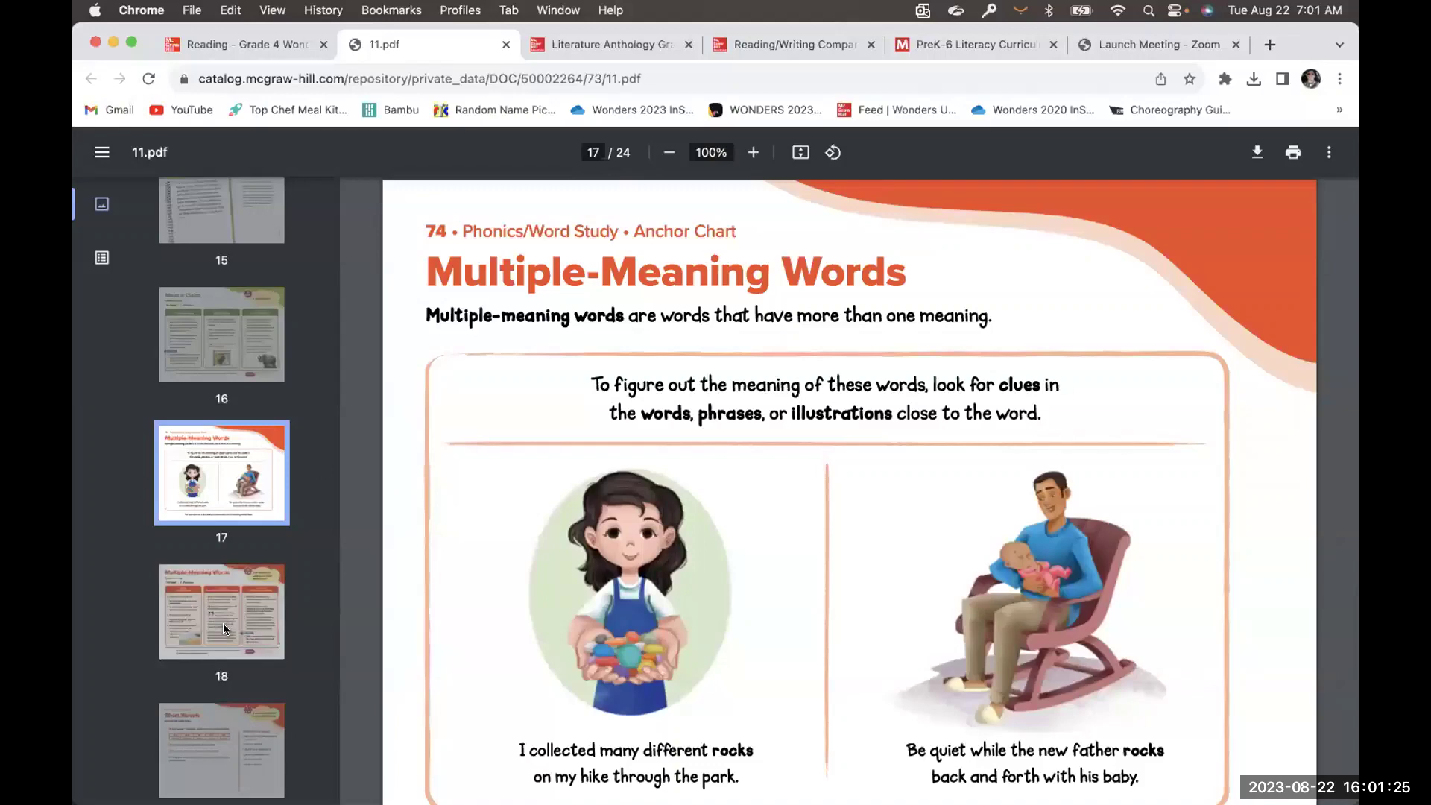
{"action": "left_click", "coordinate": [223, 626]}
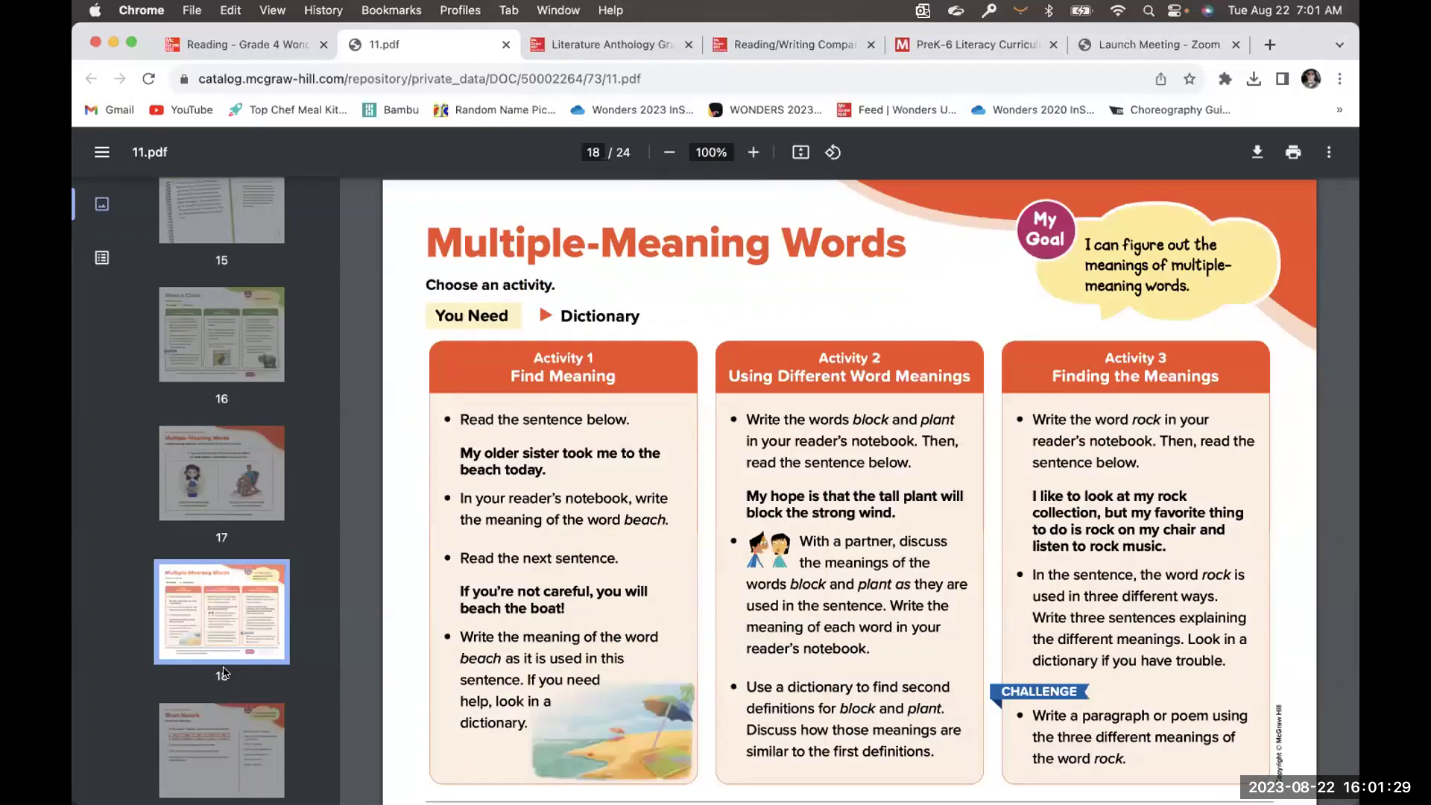
{"action": "left_click", "coordinate": [231, 724]}
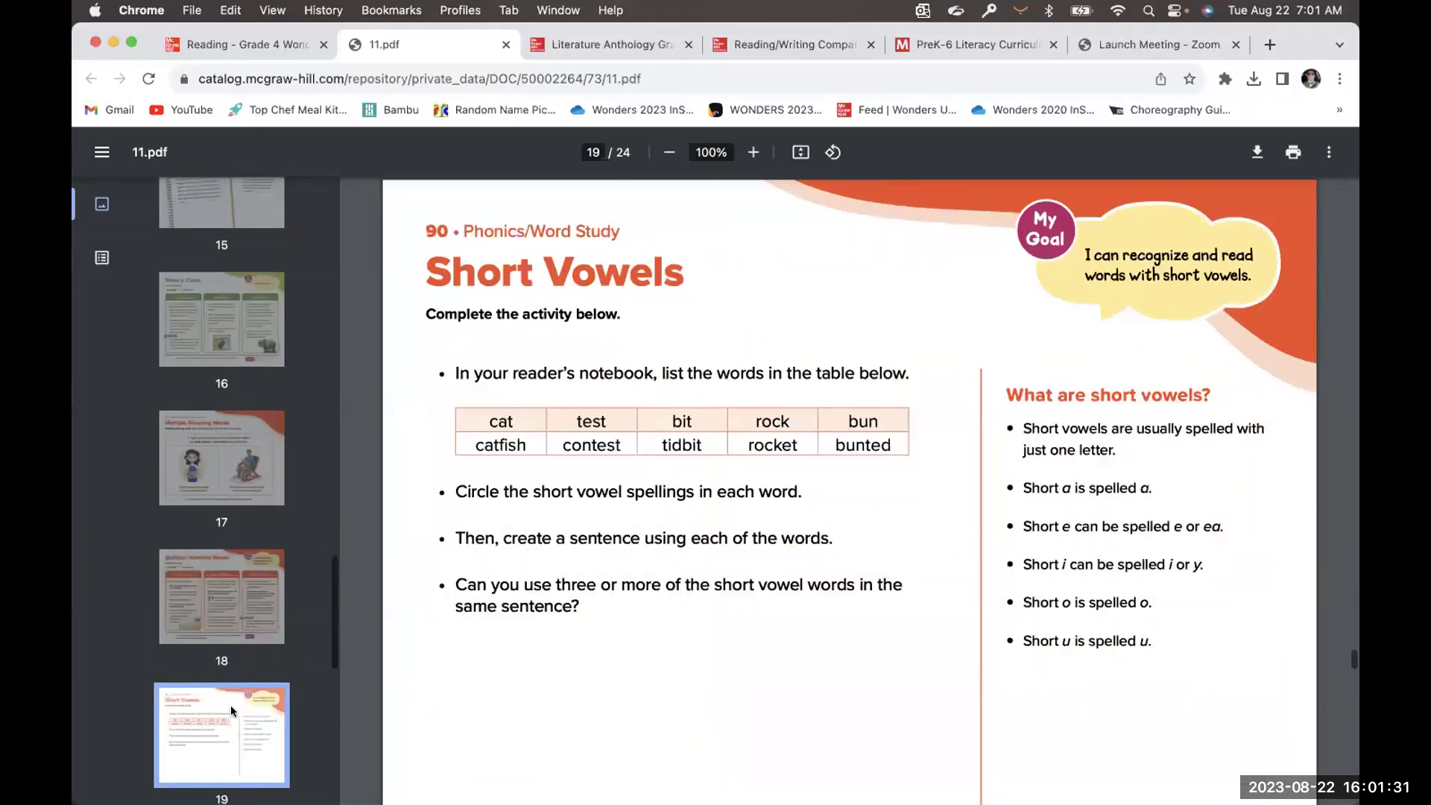
Close the center activity cards document and remove the category filter from the resource list
{"action": "scroll", "coordinate": [218, 477], "scroll_direction": "up", "scroll_amount": 10}
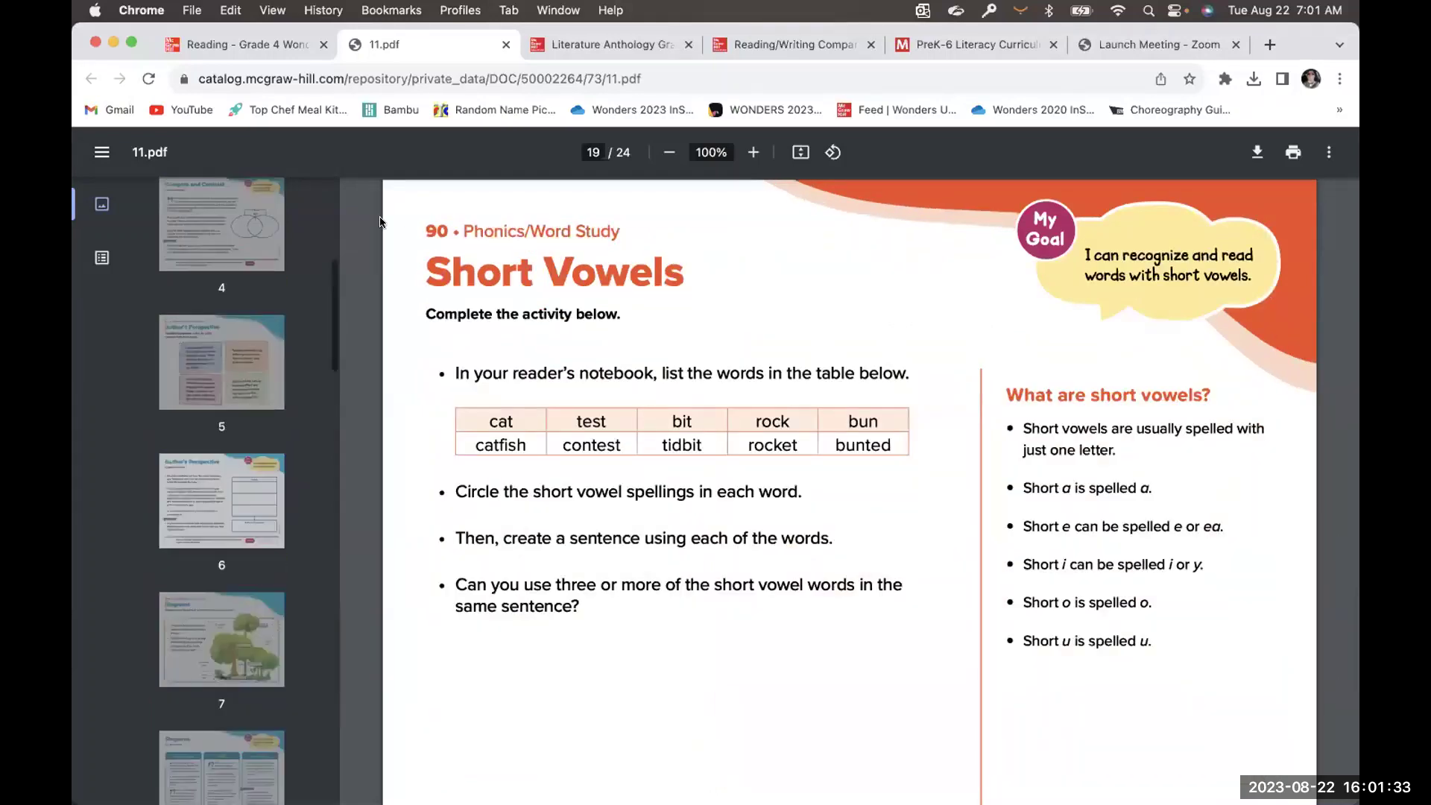
{"action": "left_click", "coordinate": [504, 45]}
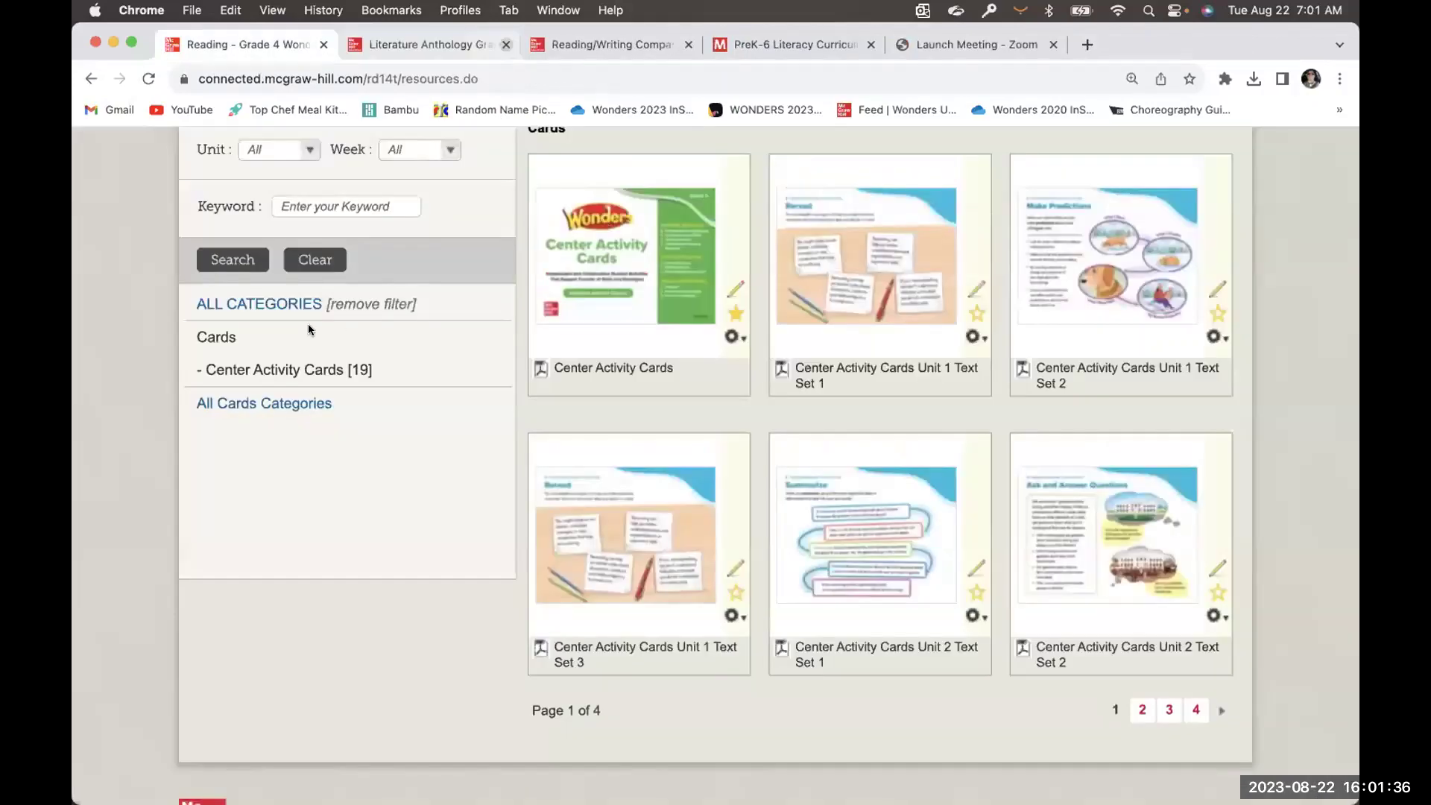
{"action": "left_click", "coordinate": [261, 305]}
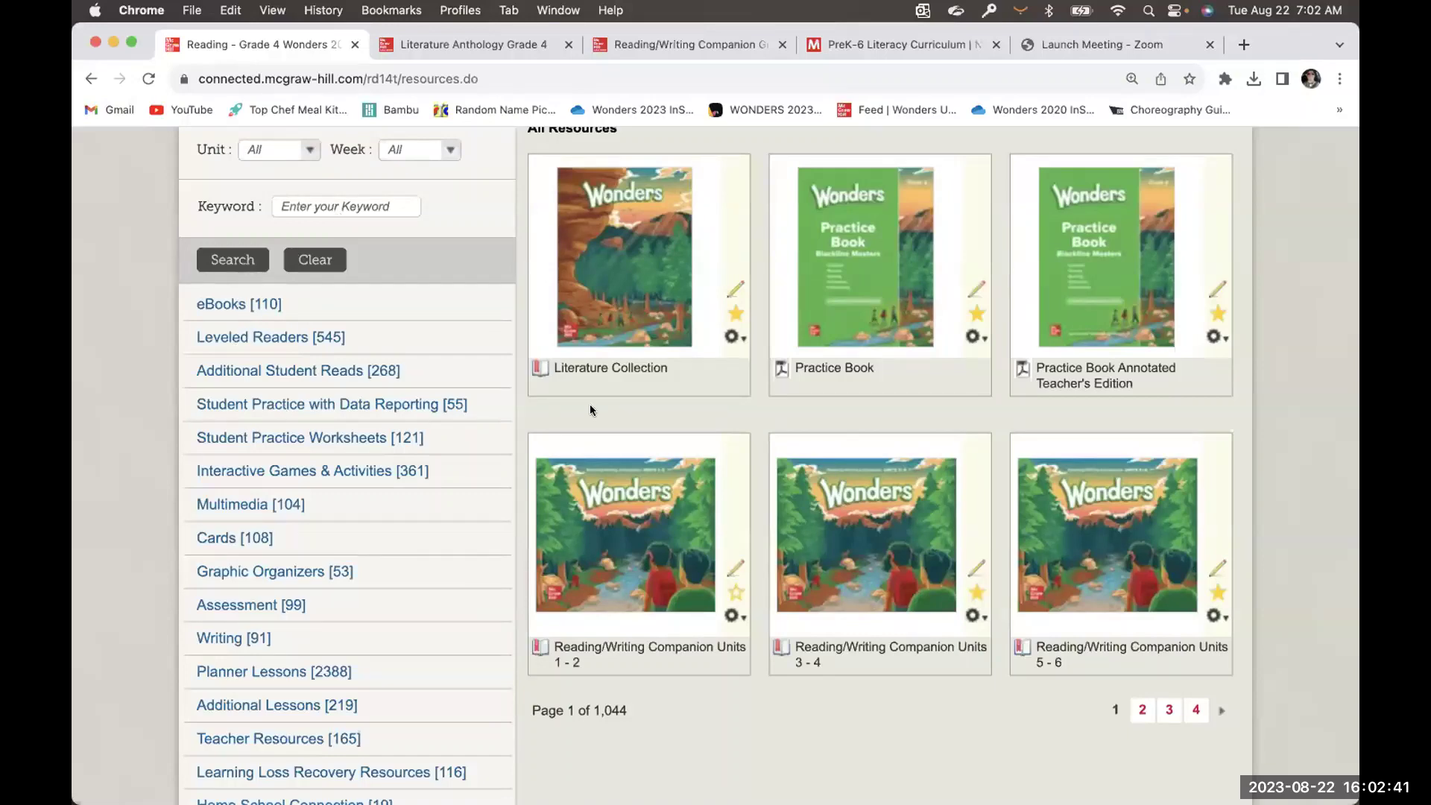
Search the resource library for "Instructional Routine Handbook" using the site-wide keyword search
{"action": "scroll", "coordinate": [1124, 188], "scroll_direction": "up", "scroll_amount": 10}
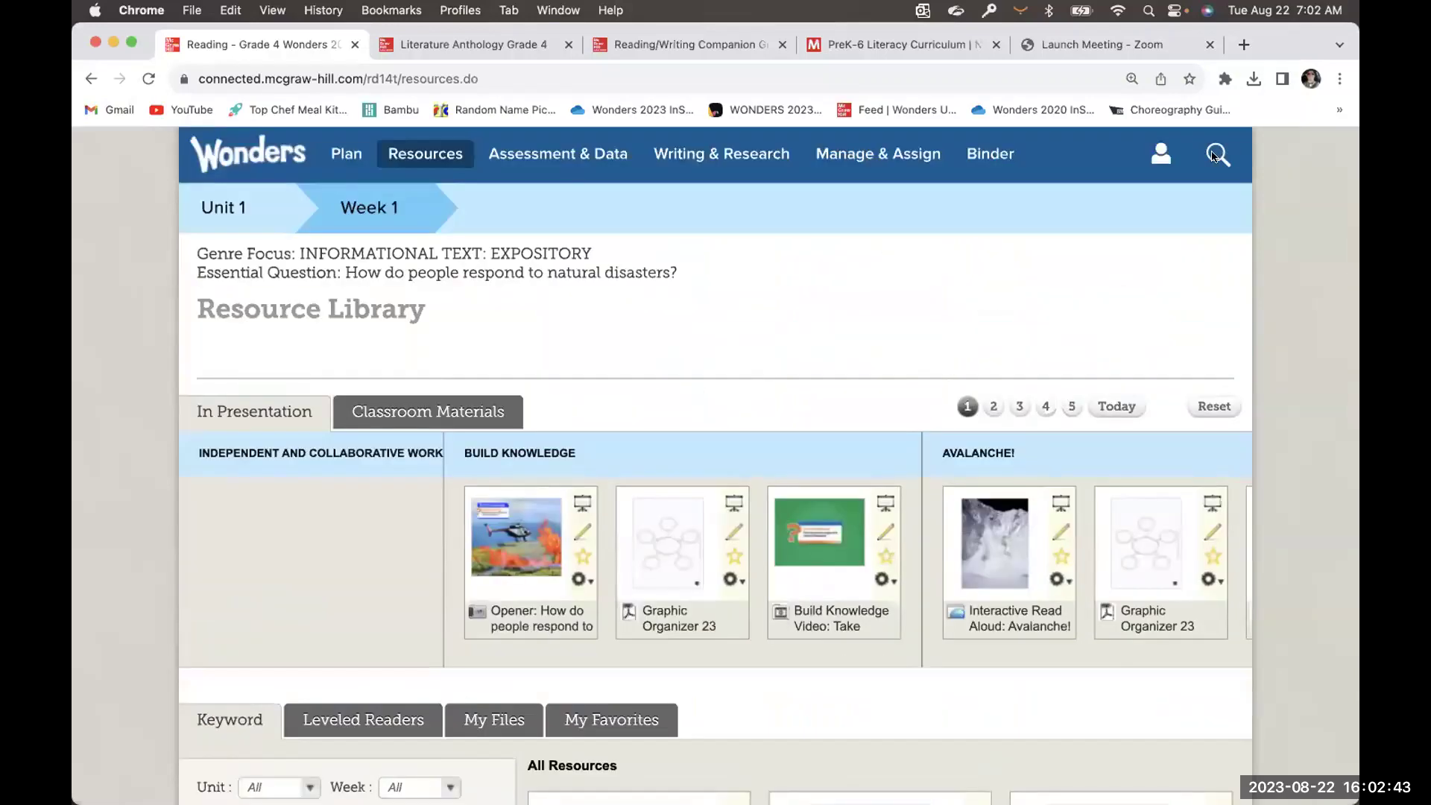
{"action": "left_click", "coordinate": [1210, 155]}
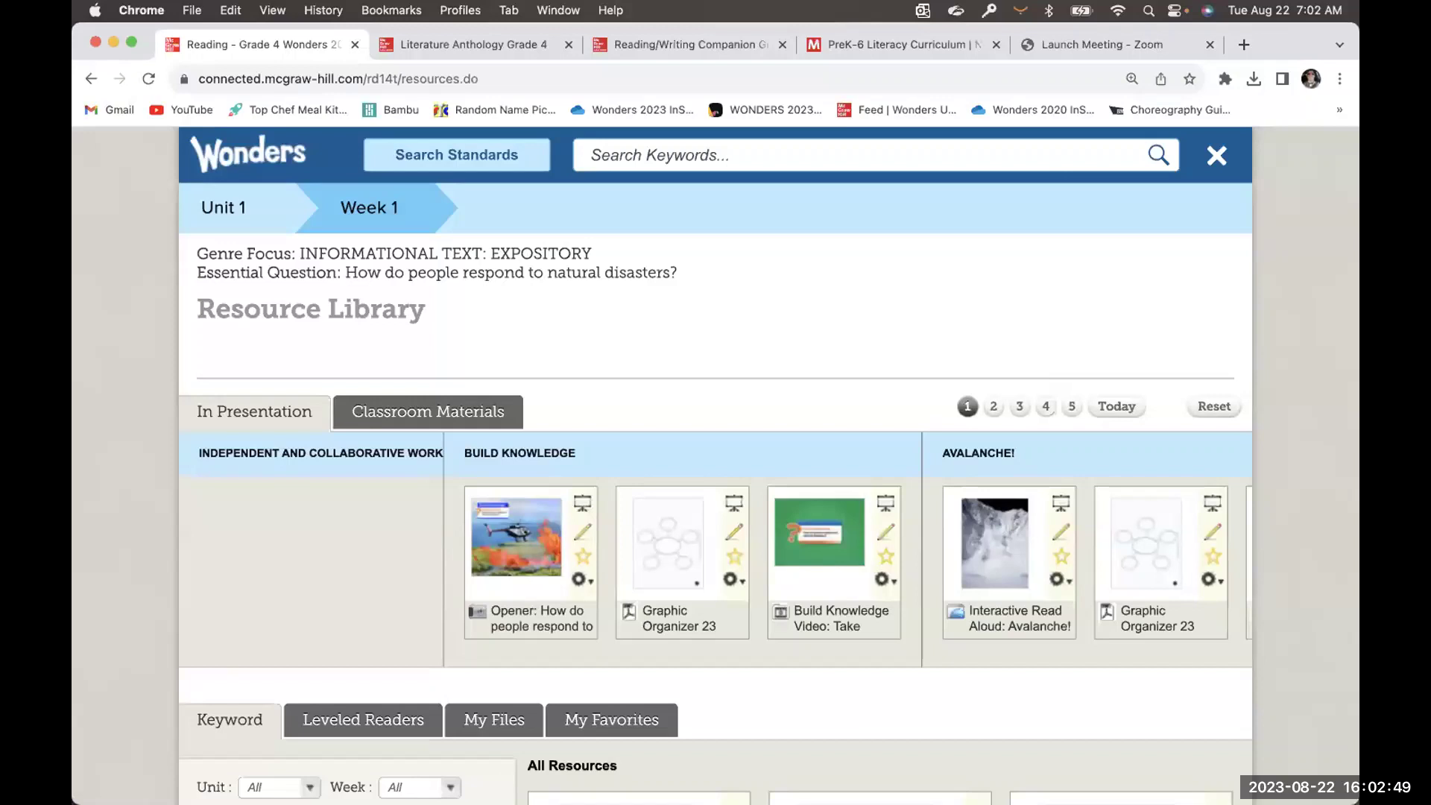
{"action": "type", "text": "I"}
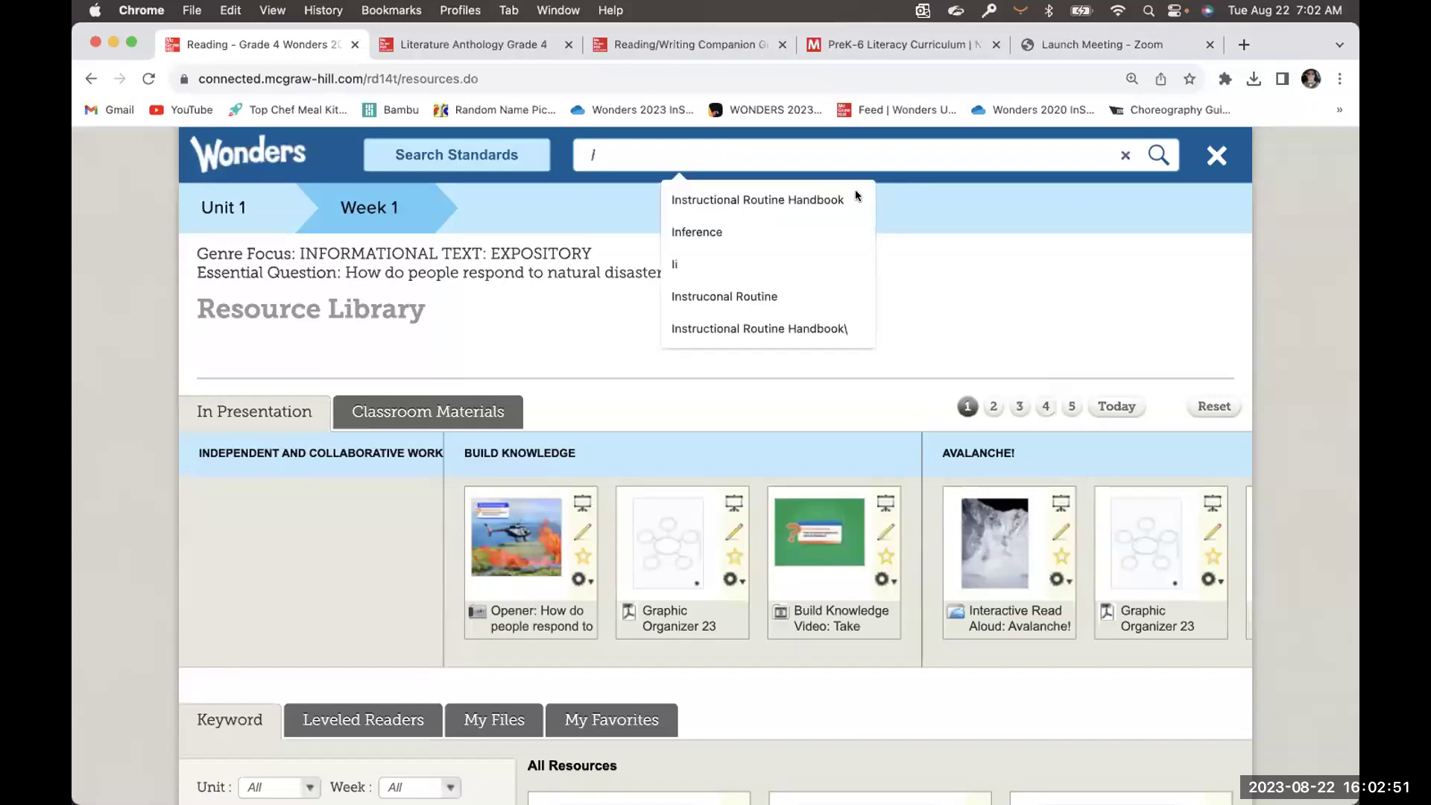
{"action": "left_click", "coordinate": [809, 199]}
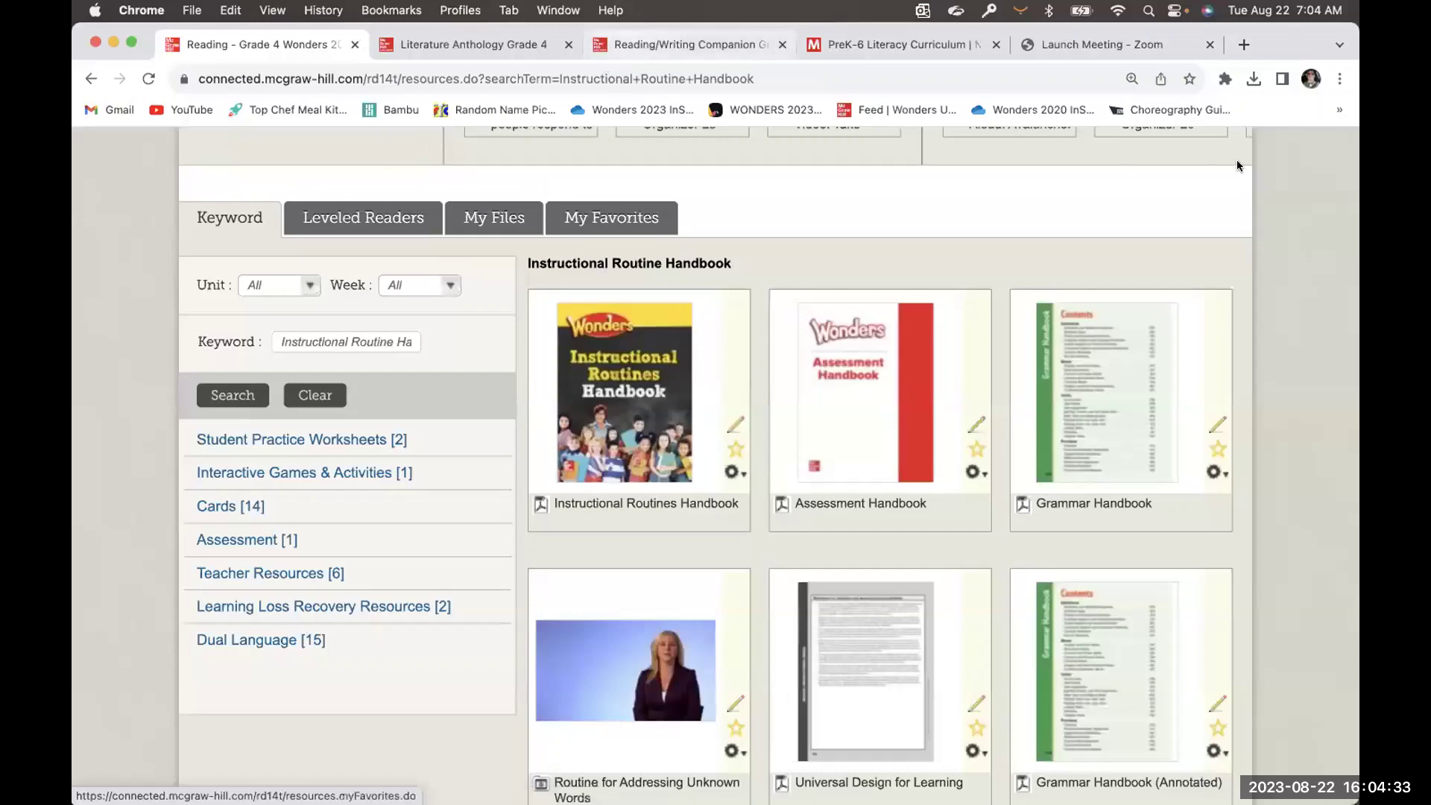
Search the resource library for "ELL Small Group Guide" and view the matching resources
{"action": "scroll", "coordinate": [1237, 165], "scroll_direction": "up", "scroll_amount": 7}
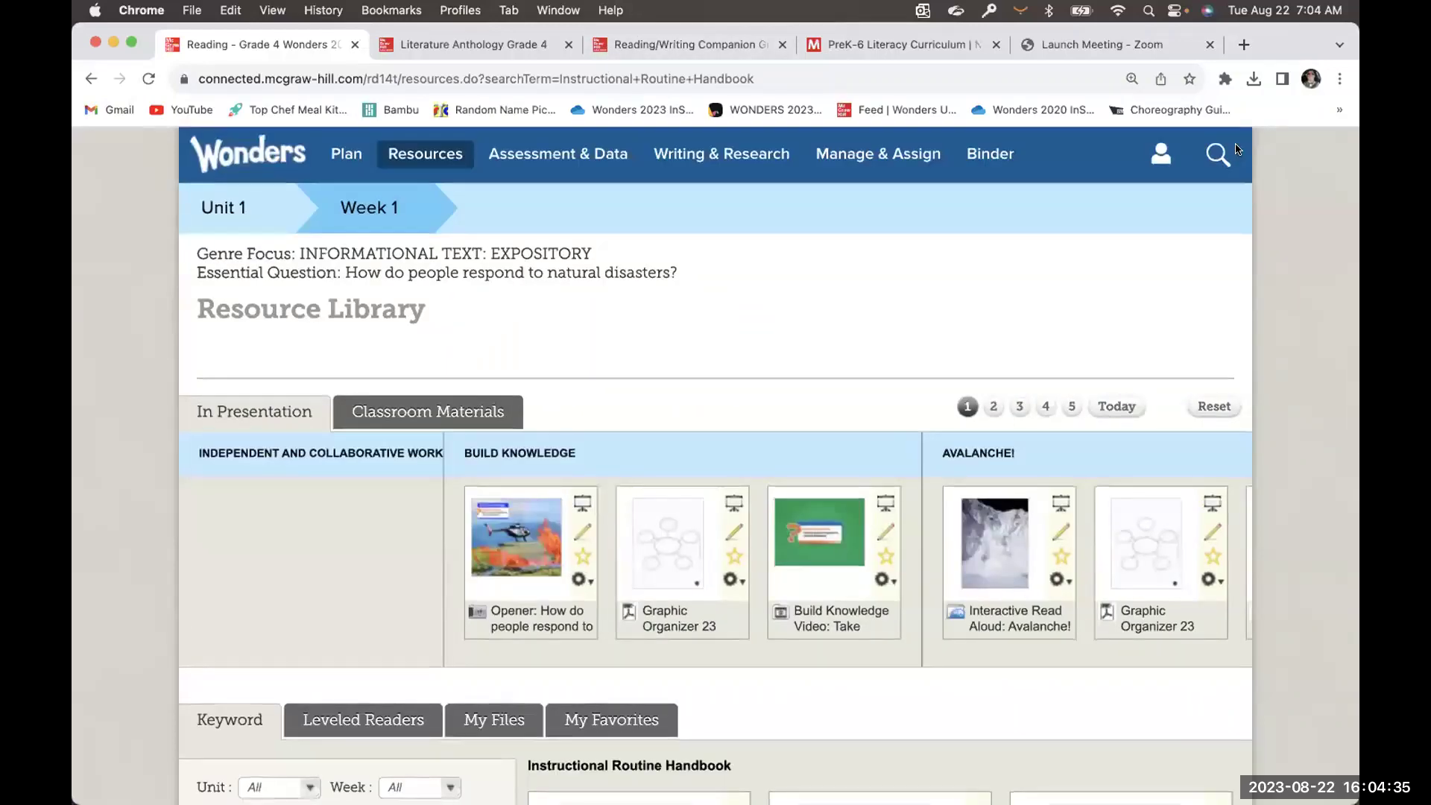
{"action": "left_click", "coordinate": [1233, 151]}
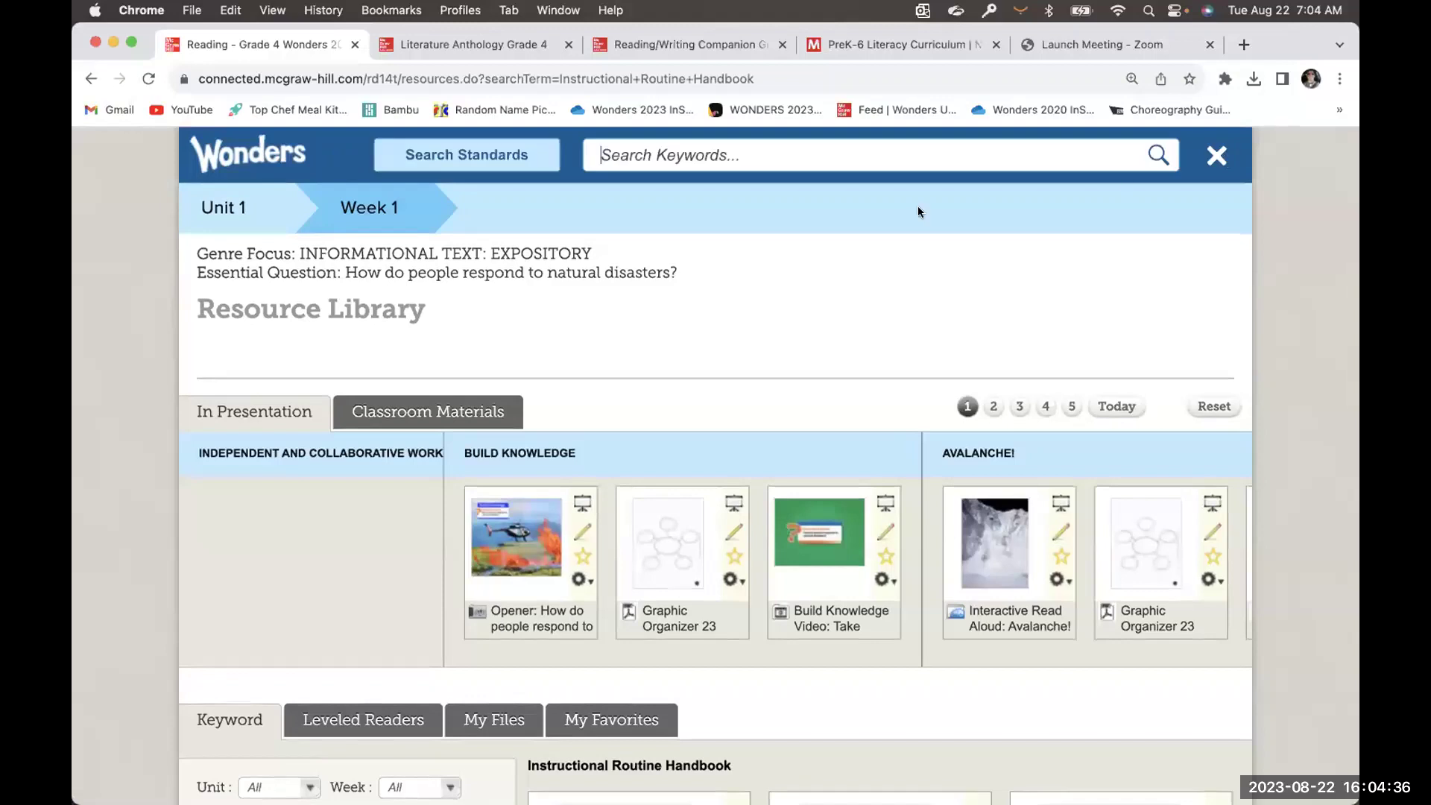
{"action": "left_click", "coordinate": [868, 155]}
{"action": "type", "text": "E"}
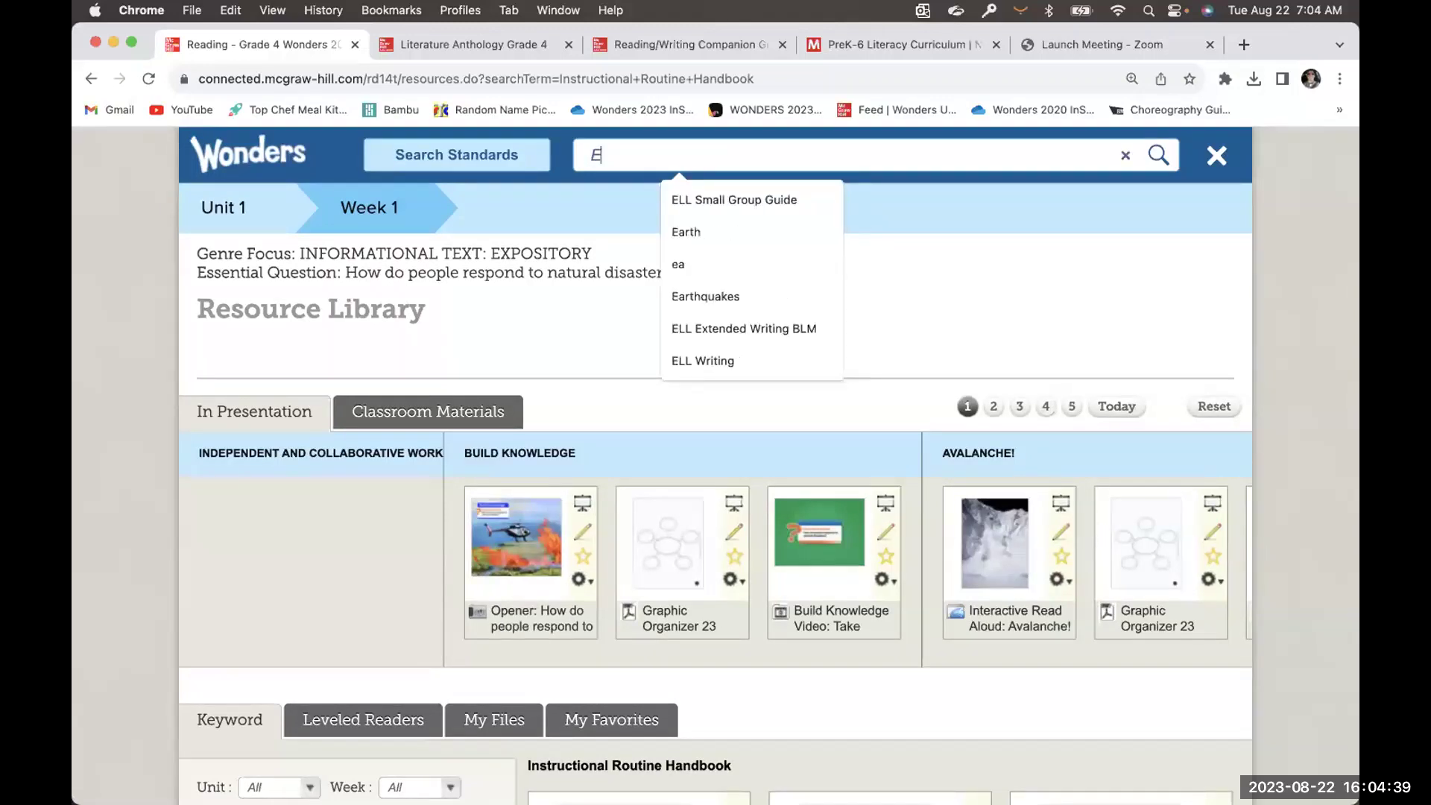
{"action": "type", "text": "LL"}
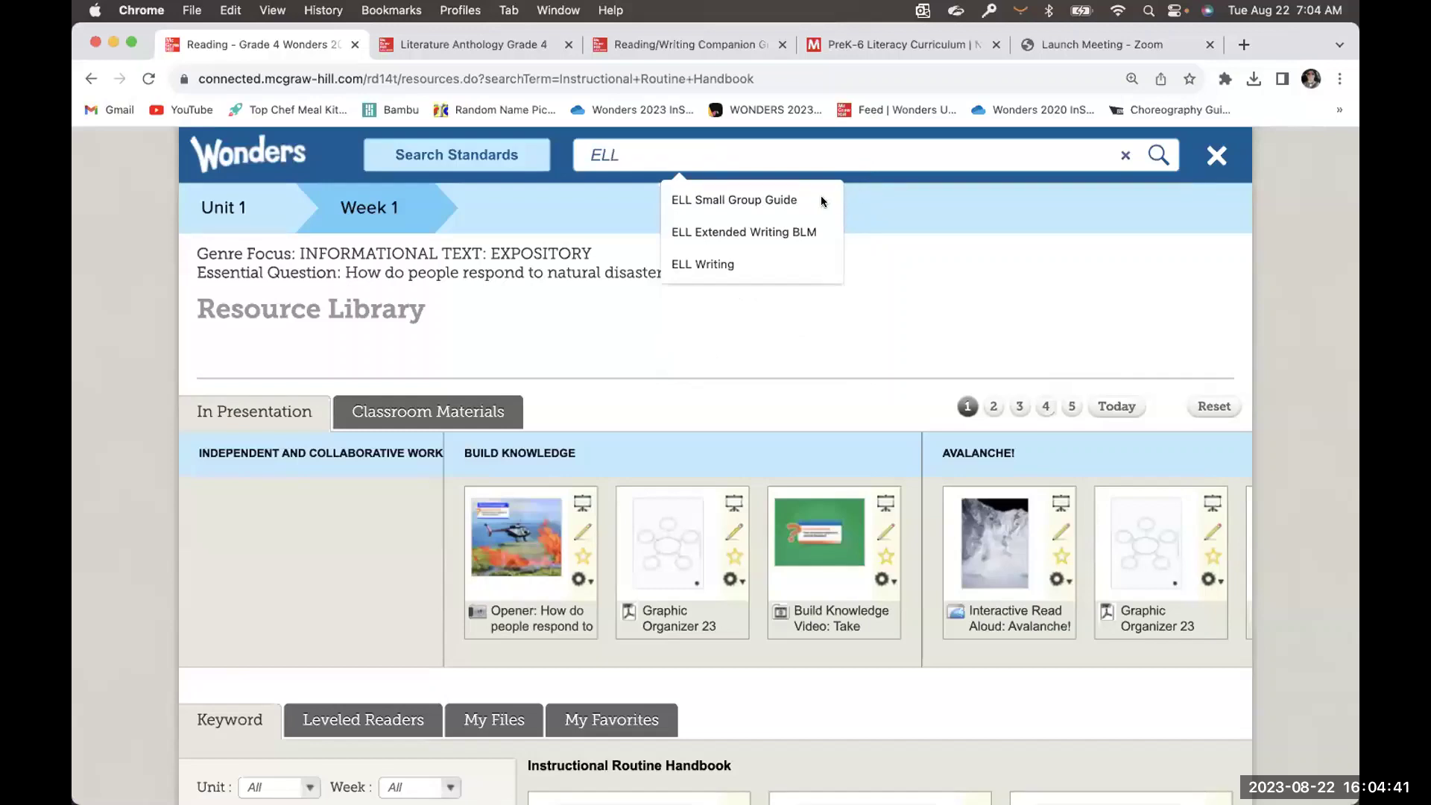
{"action": "left_click", "coordinate": [820, 197]}
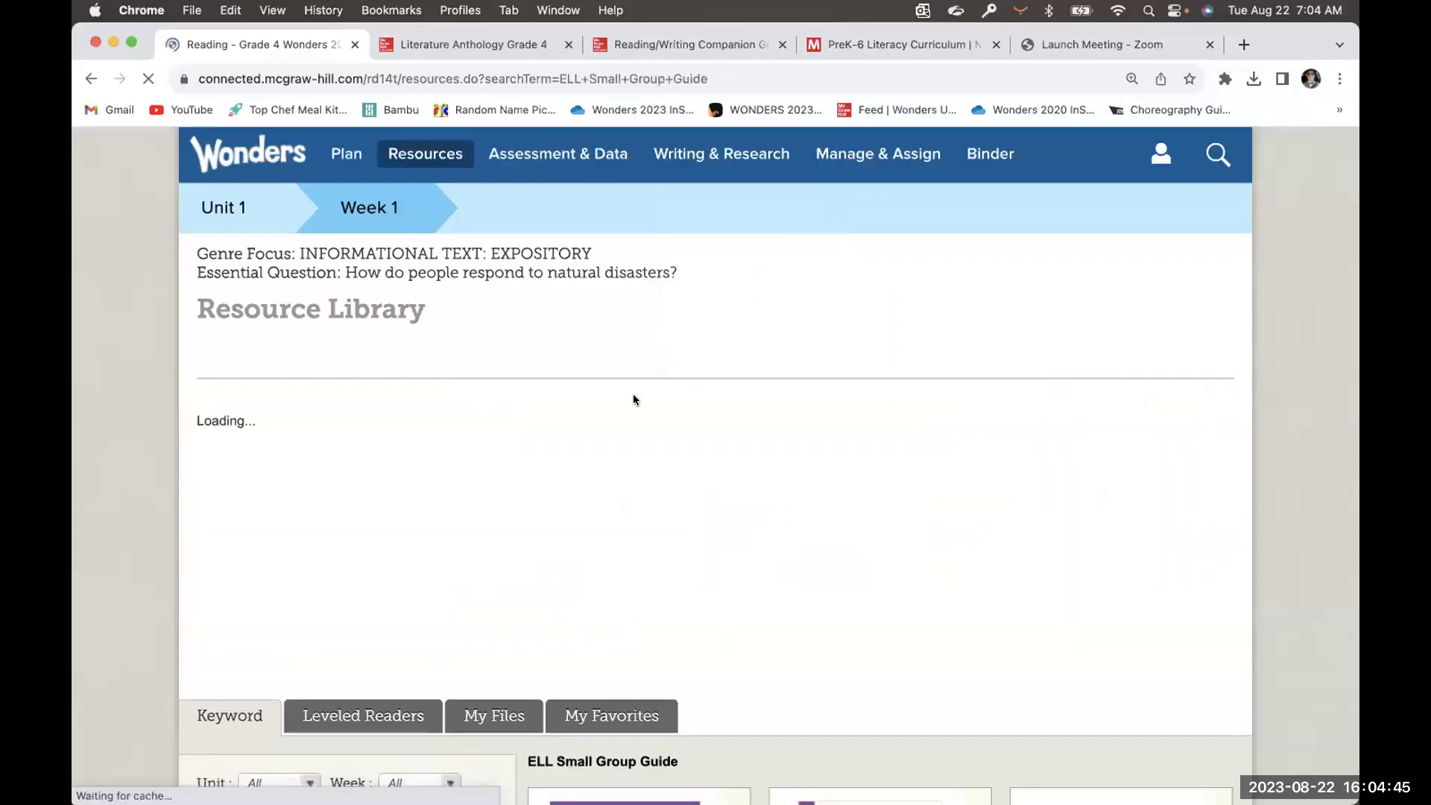
{"action": "scroll", "coordinate": [678, 276], "scroll_direction": "down", "scroll_amount": 3}
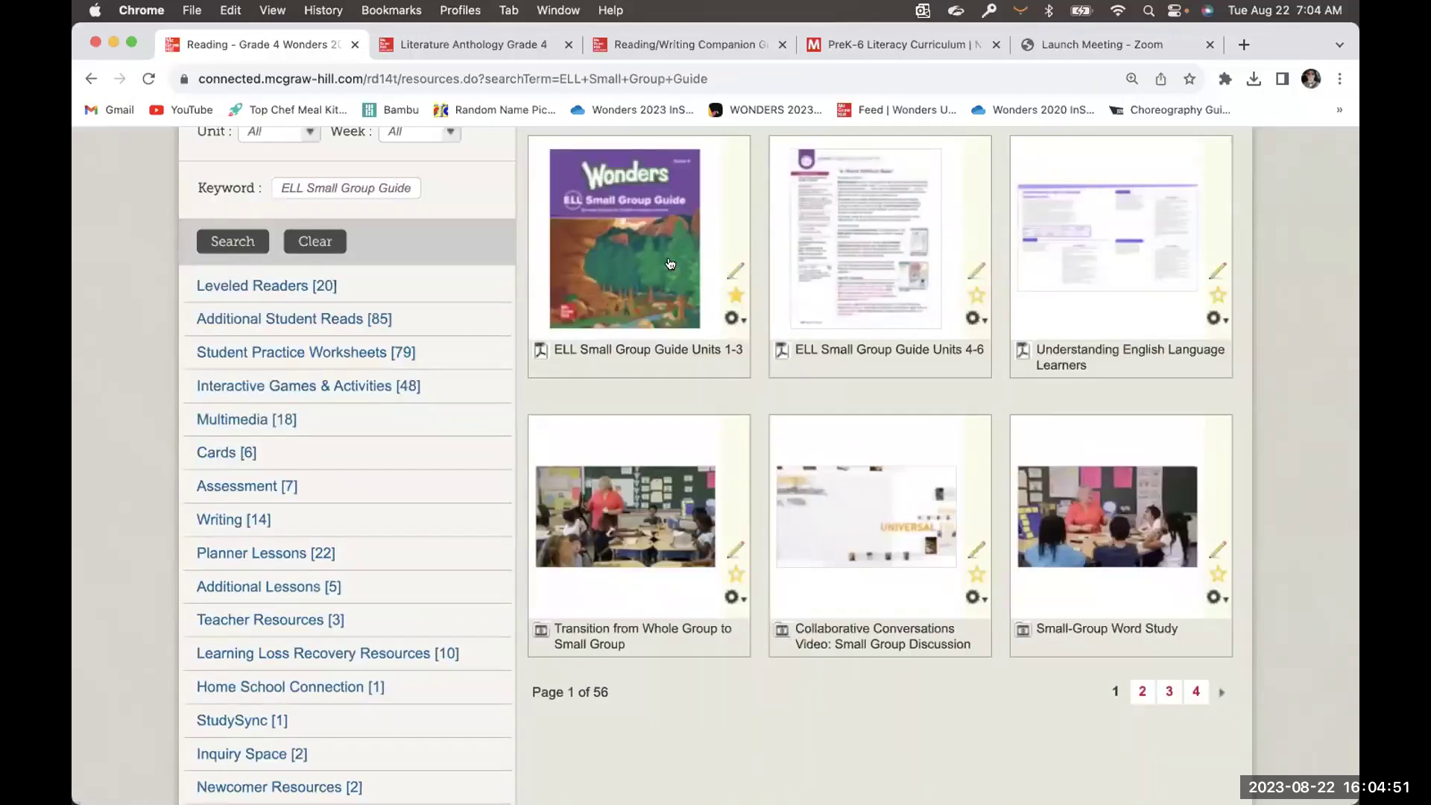
Search the resources again for "Instructional Routine Handbook" and open the Instructional Routines Handbook PDF
{"action": "scroll", "coordinate": [669, 263], "scroll_direction": "up", "scroll_amount": 10}
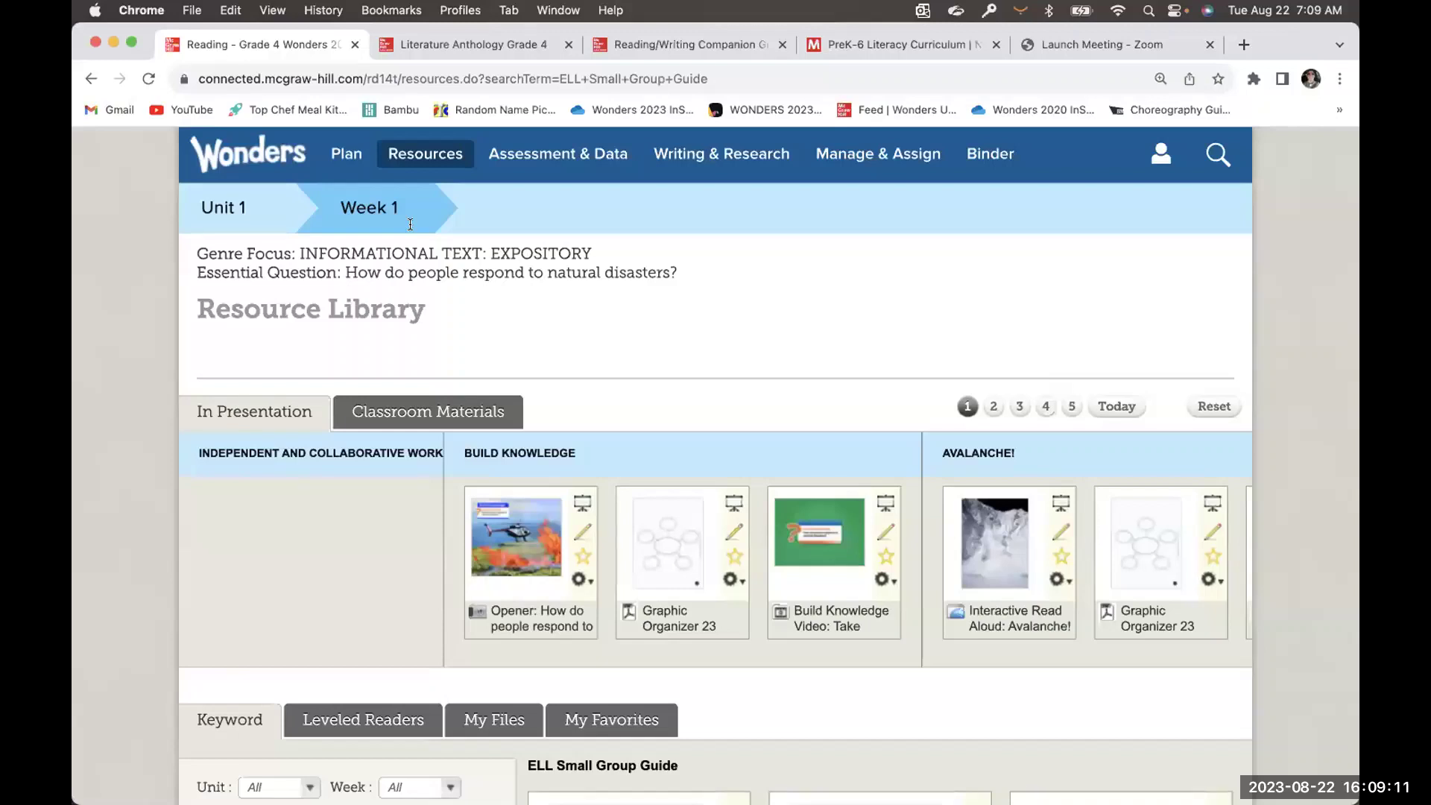
{"action": "left_click", "coordinate": [1211, 153]}
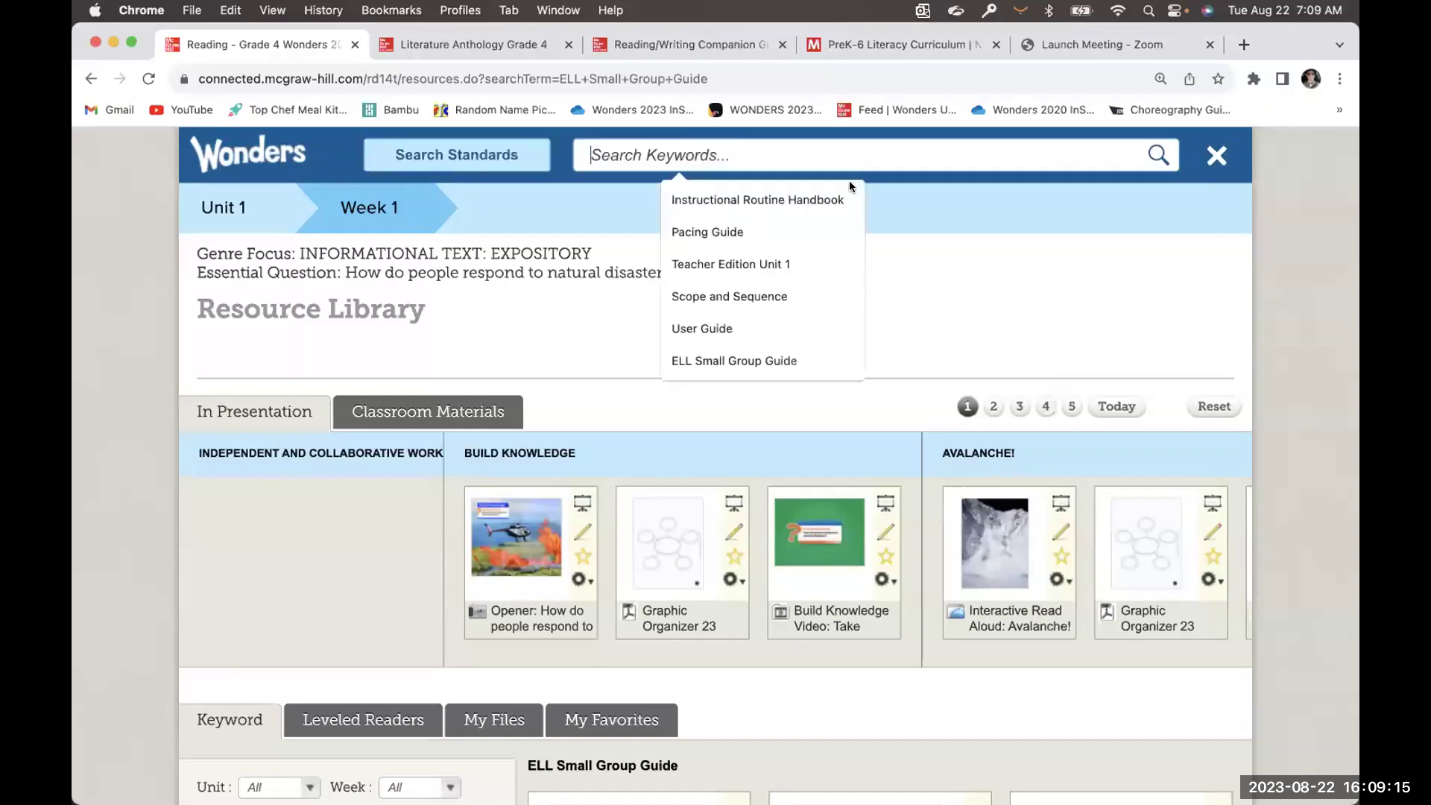
{"action": "key", "text": "Down"}
{"action": "key", "text": "Return"}
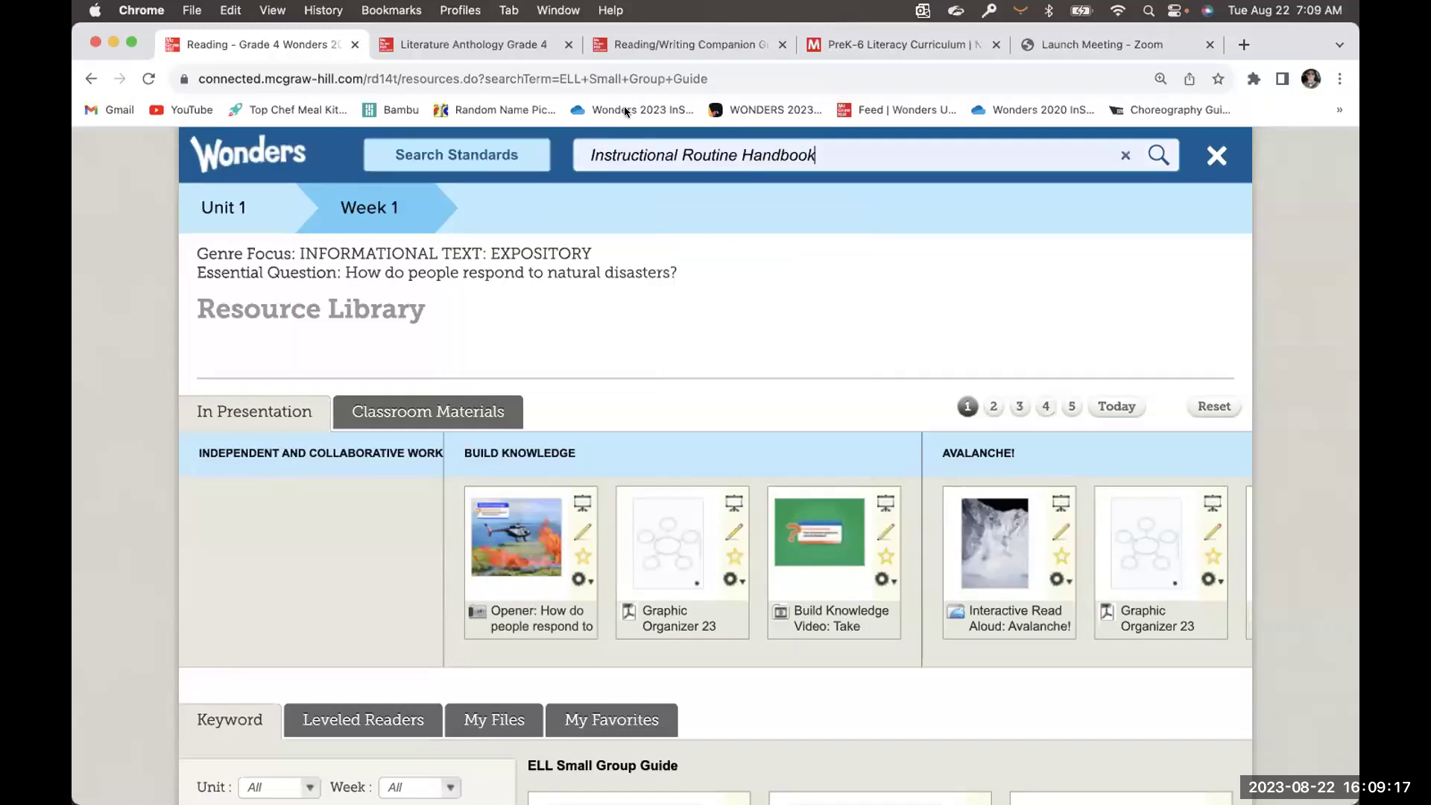
{"action": "scroll", "coordinate": [656, 317], "scroll_direction": "down", "scroll_amount": 5}
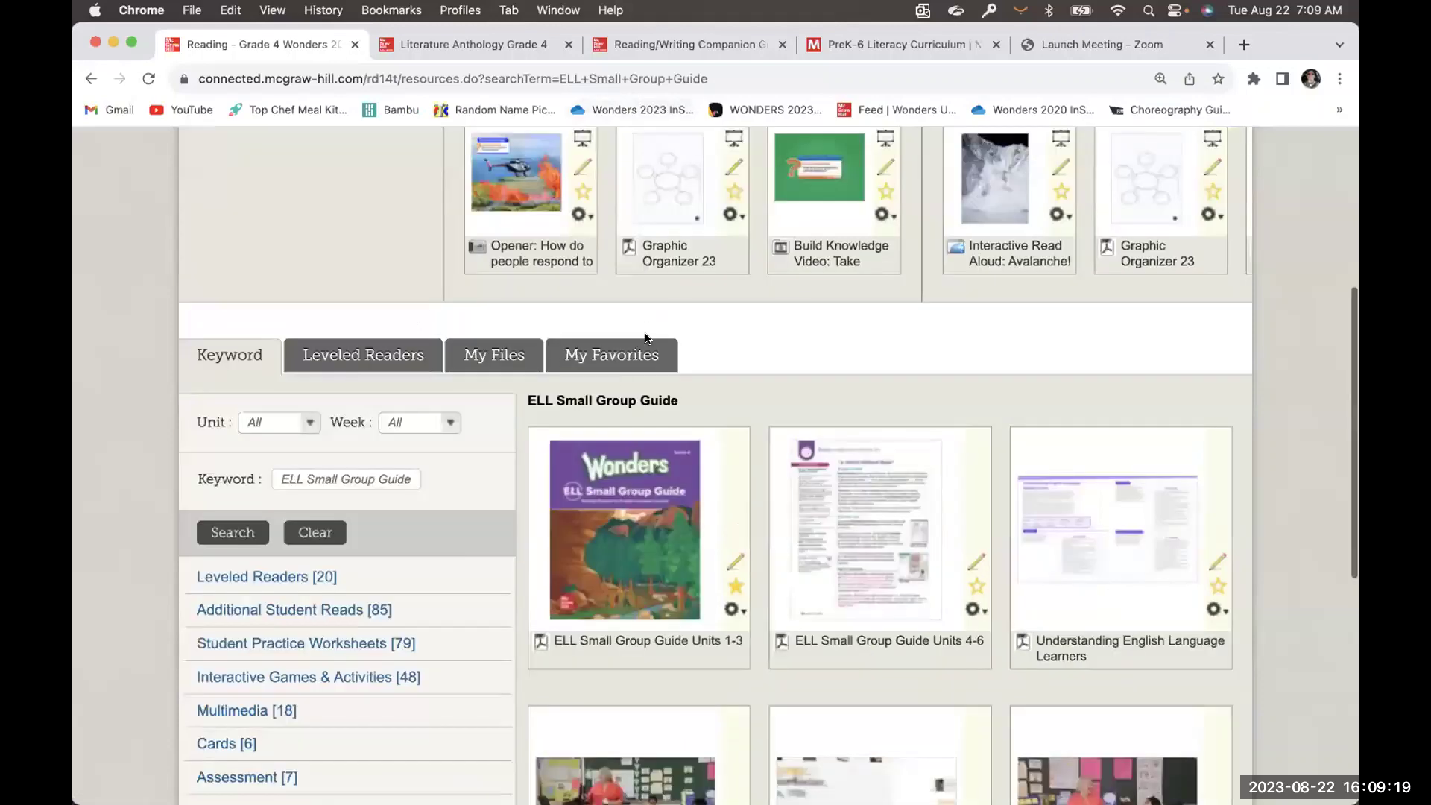
{"action": "scroll", "coordinate": [602, 455], "scroll_direction": "down", "scroll_amount": 1}
{"action": "scroll", "coordinate": [863, 174], "scroll_direction": "up", "scroll_amount": 6}
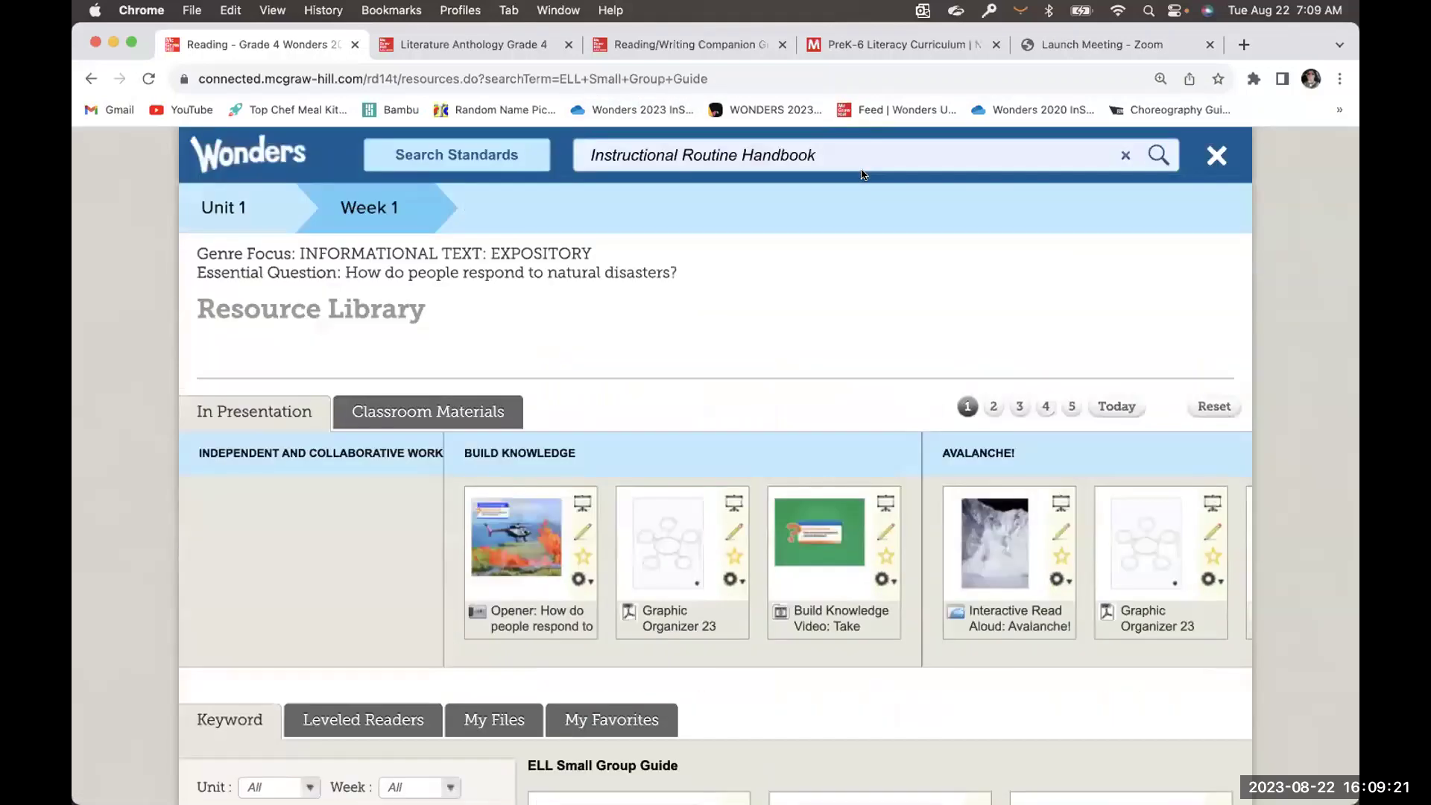
{"action": "left_click", "coordinate": [824, 148]}
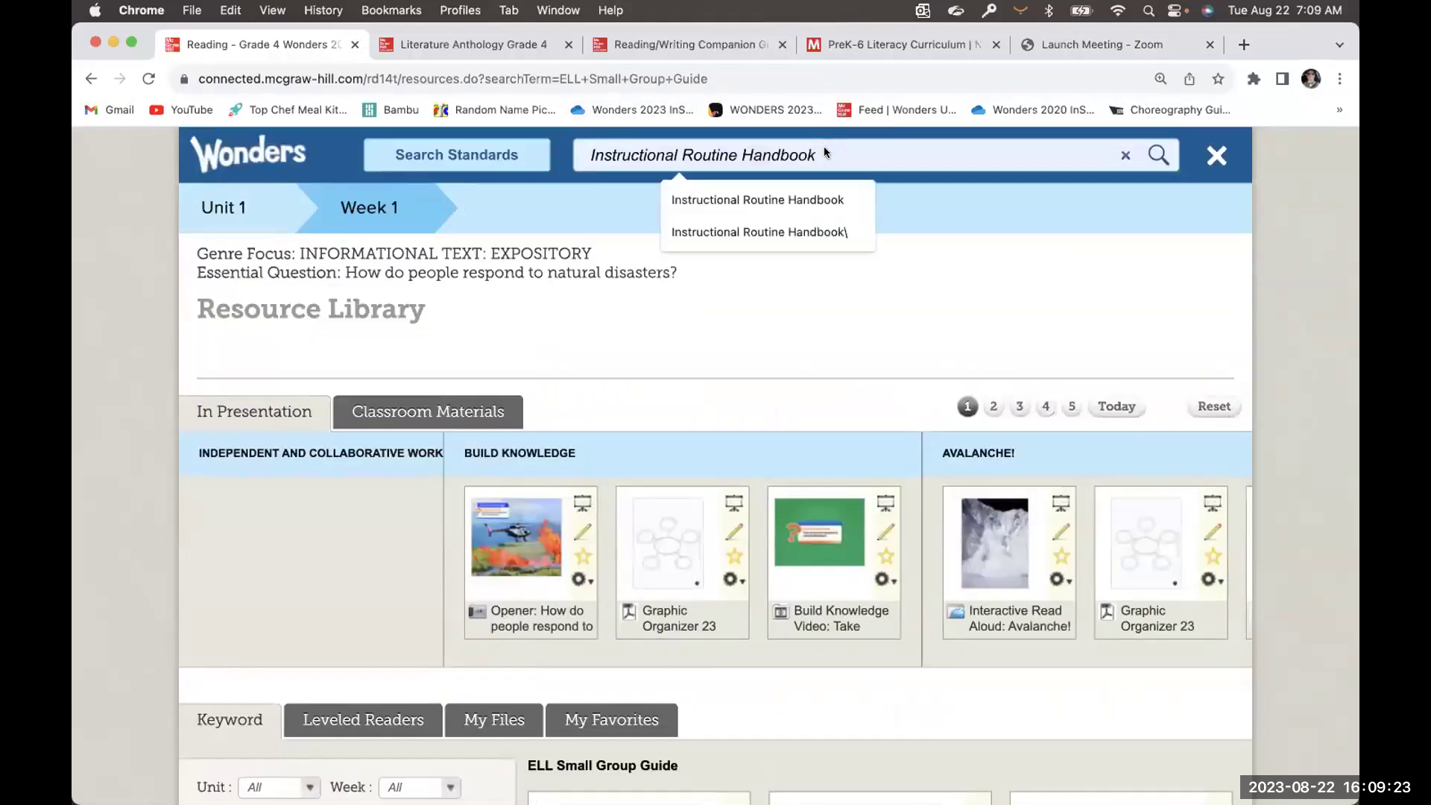
{"action": "left_click", "coordinate": [792, 200]}
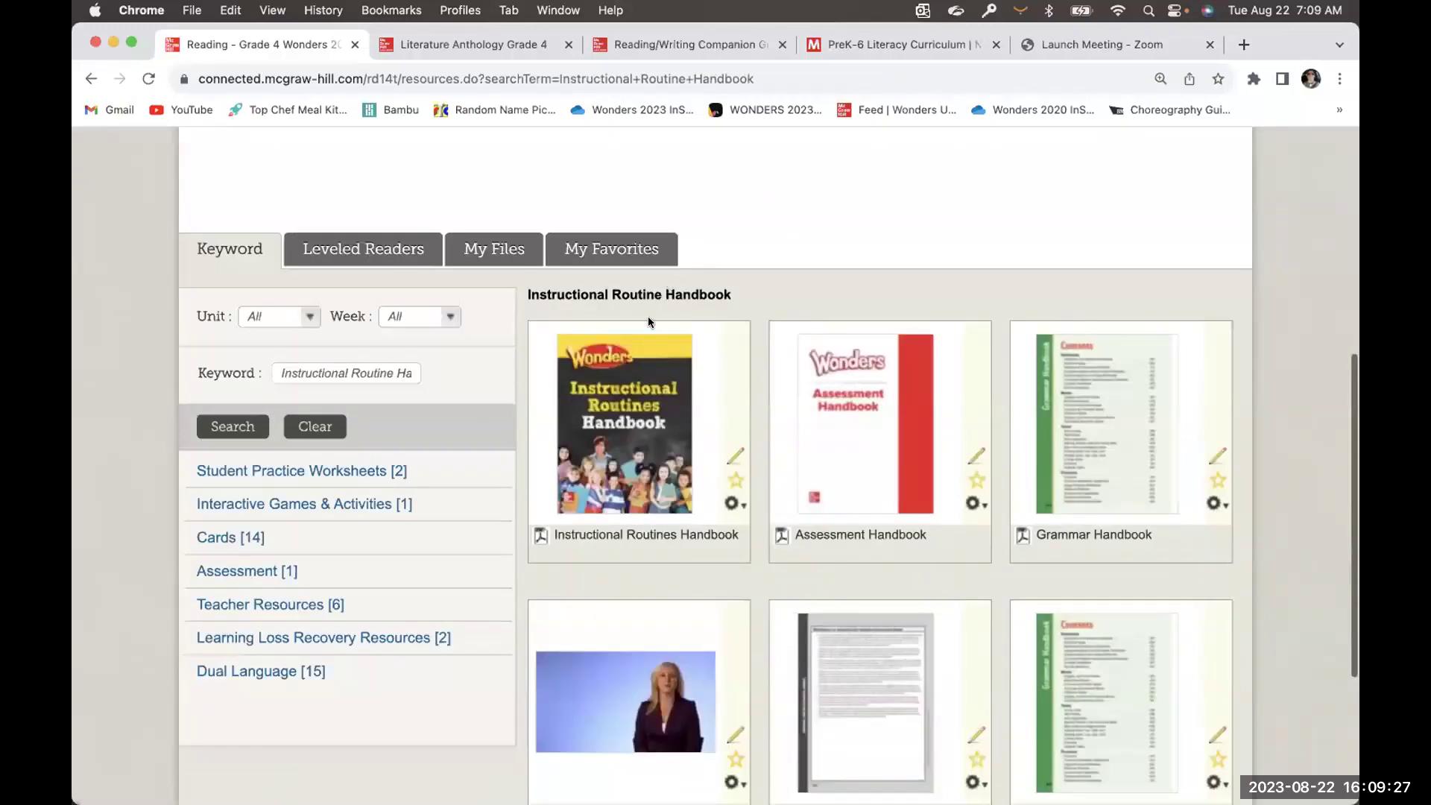
{"action": "left_click", "coordinate": [648, 320]}
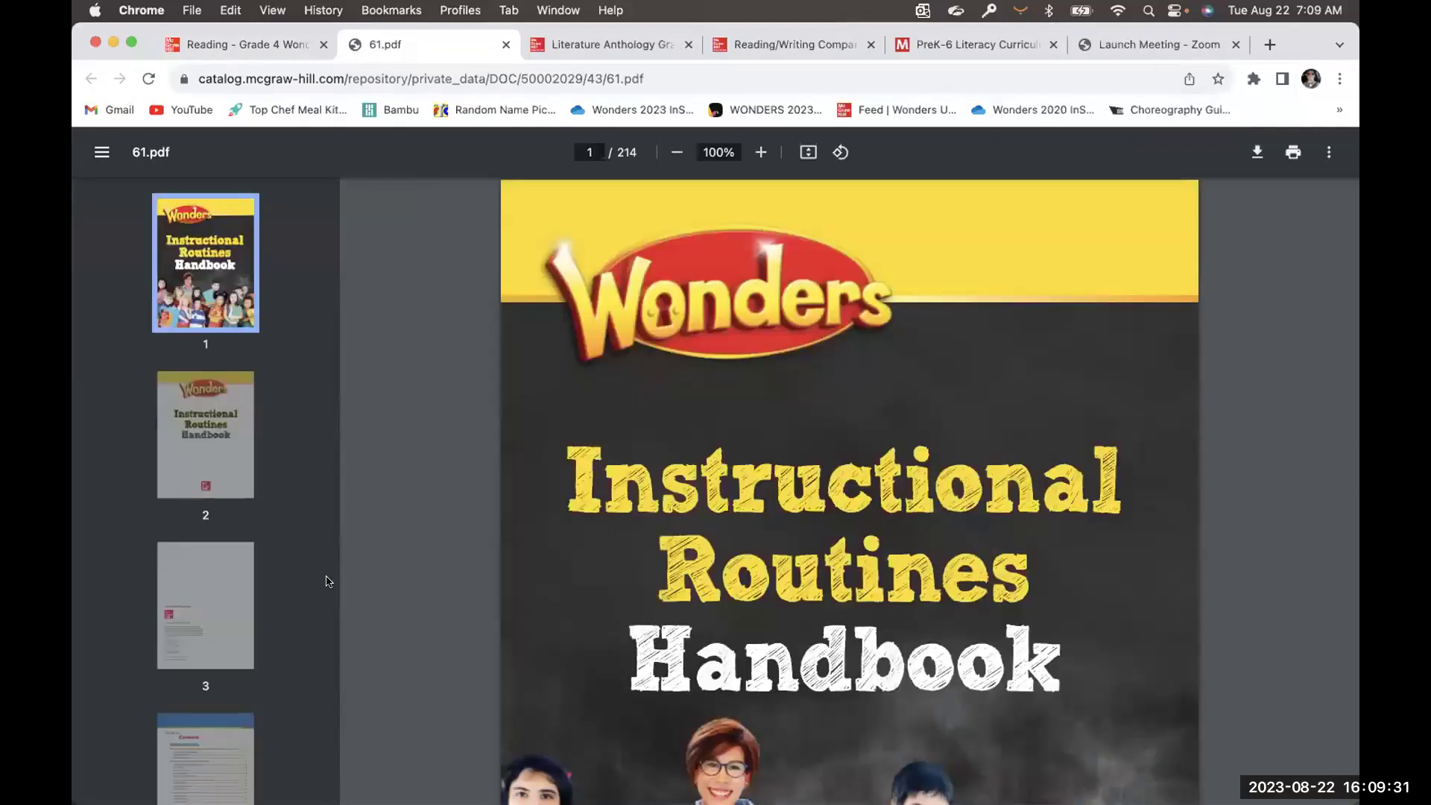
Review the handbook's table of contents from the Collaborative Conversations and Word Work routines through the Vocabulary and Reading routines
{"action": "scroll", "coordinate": [255, 627], "scroll_direction": "down", "scroll_amount": 5}
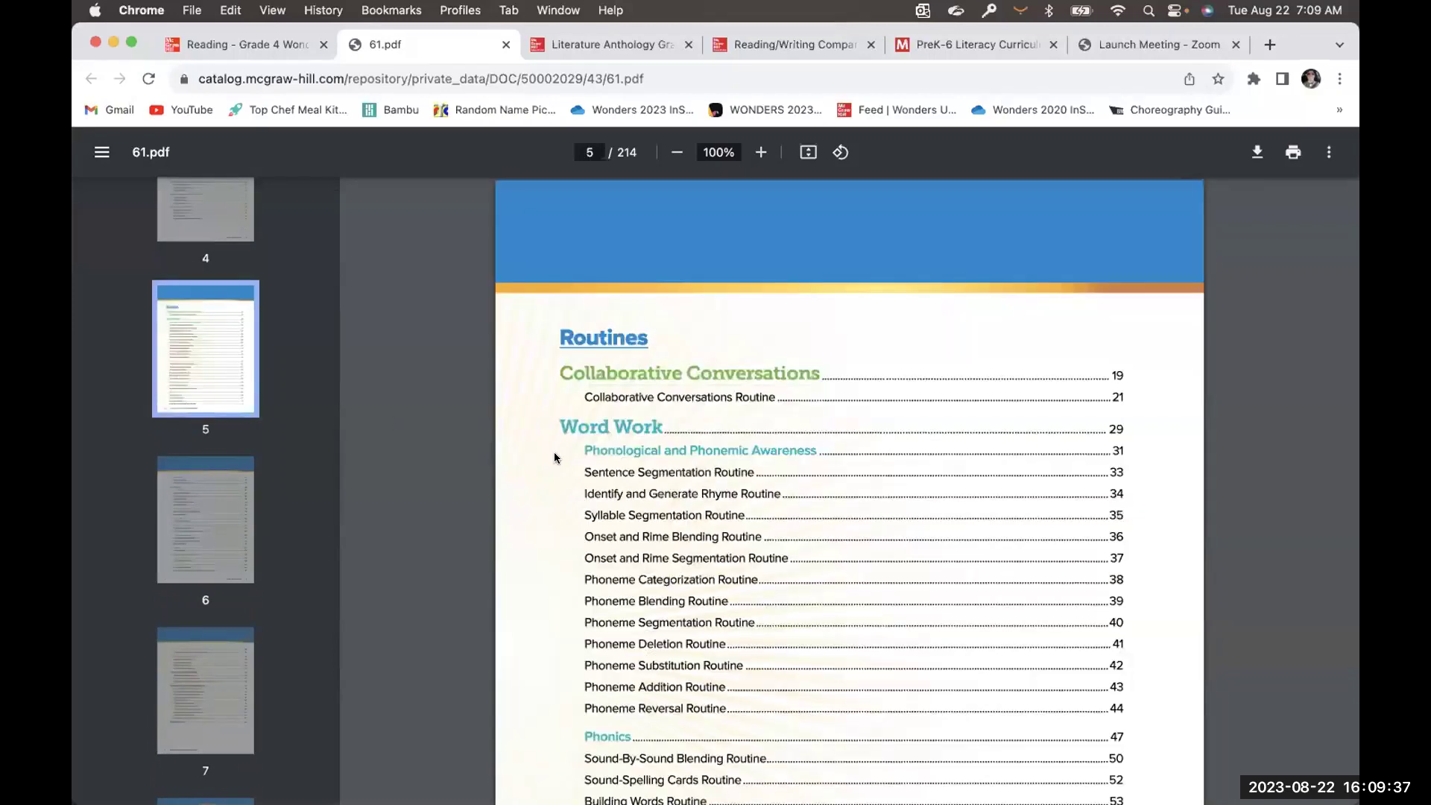
{"action": "scroll", "coordinate": [557, 458], "scroll_direction": "down", "scroll_amount": 2}
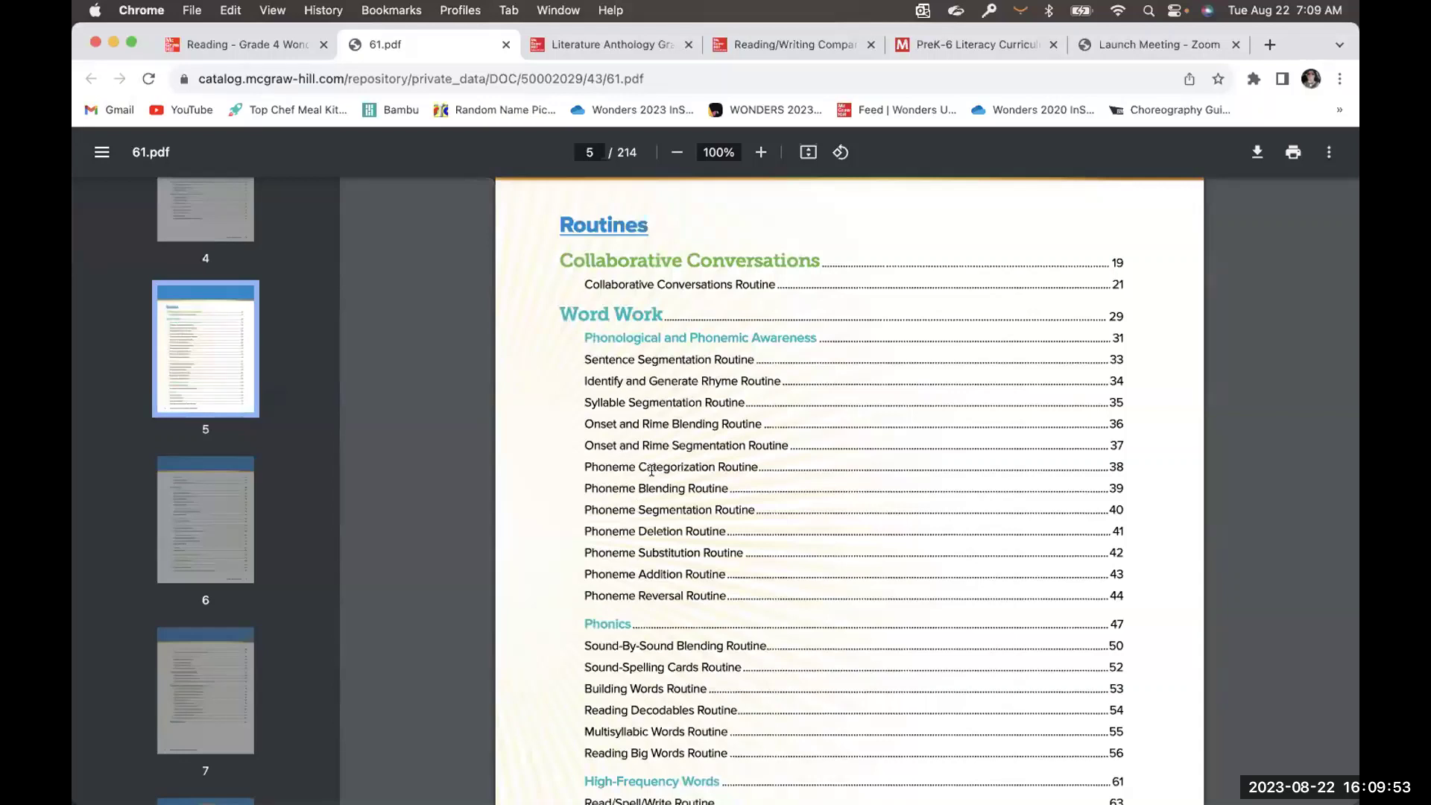
{"action": "scroll", "coordinate": [652, 470], "scroll_direction": "down", "scroll_amount": 1}
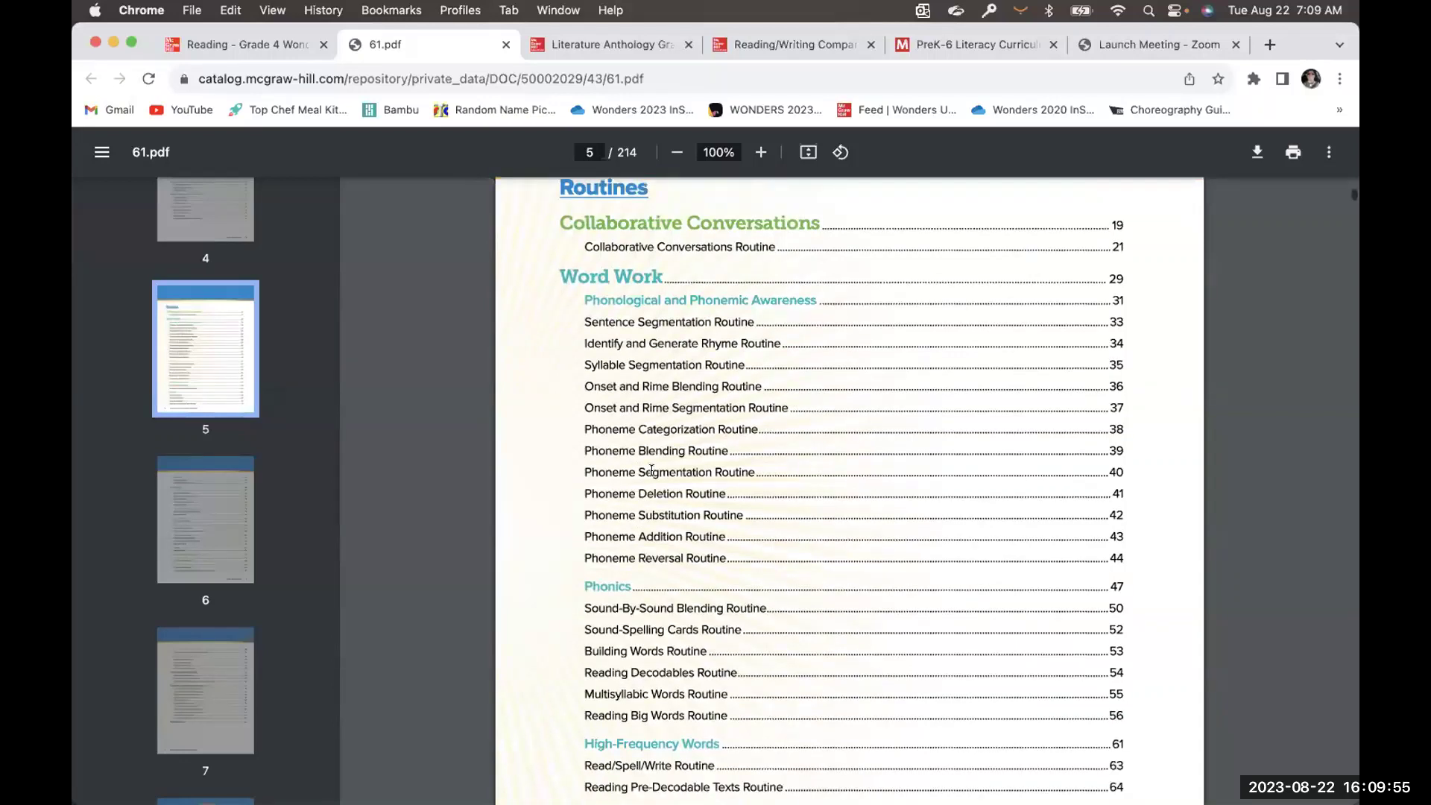
{"action": "scroll", "coordinate": [651, 469], "scroll_direction": "down", "scroll_amount": 4}
{"action": "scroll", "coordinate": [652, 469], "scroll_direction": "down", "scroll_amount": 6}
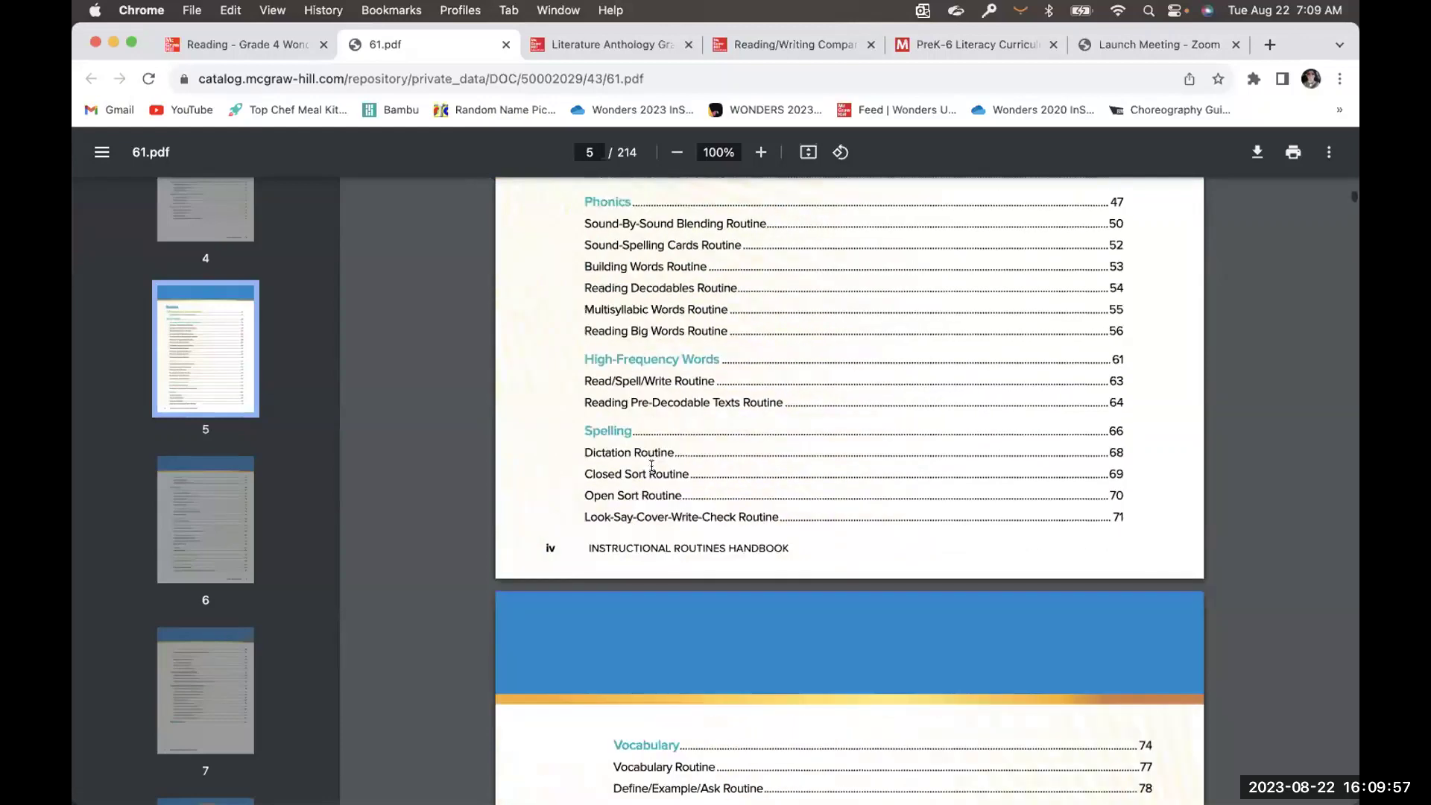
{"action": "scroll", "coordinate": [652, 466], "scroll_direction": "down", "scroll_amount": 10}
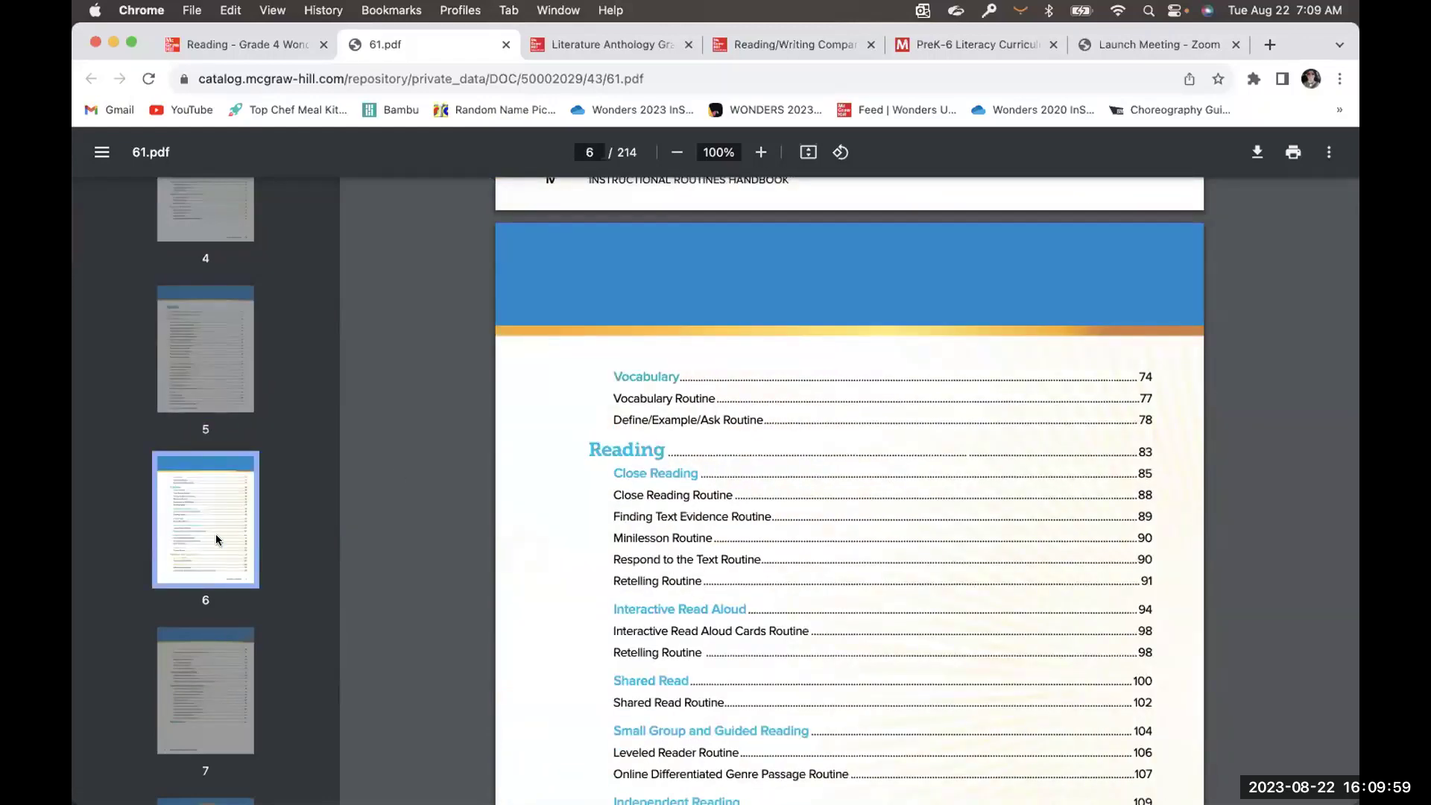
Browse the handbook's page thumbnails and go to page 38, Phonological and Phonemic Awareness
{"action": "scroll", "coordinate": [186, 683], "scroll_direction": "down", "scroll_amount": 20}
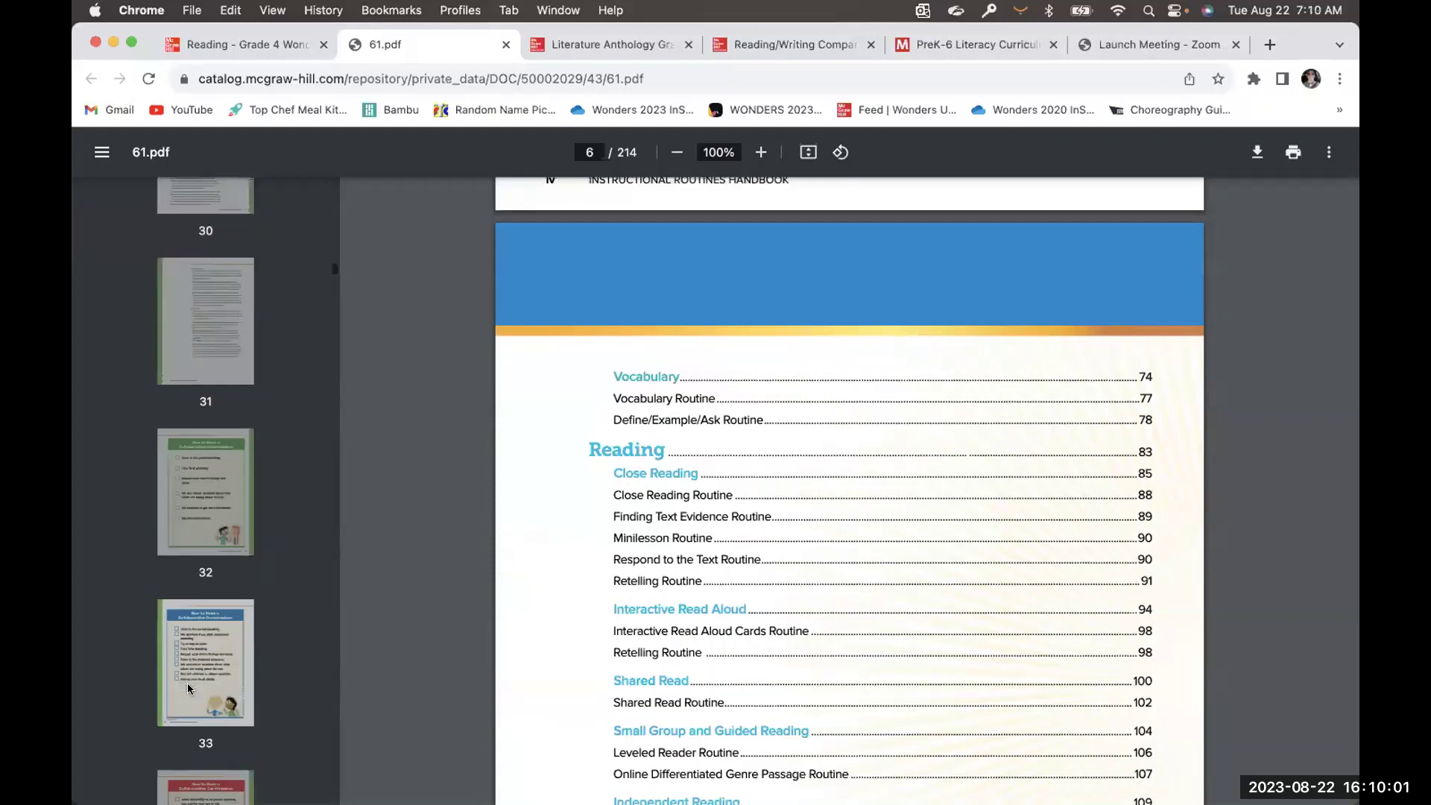
{"action": "scroll", "coordinate": [187, 683], "scroll_direction": "down", "scroll_amount": 3}
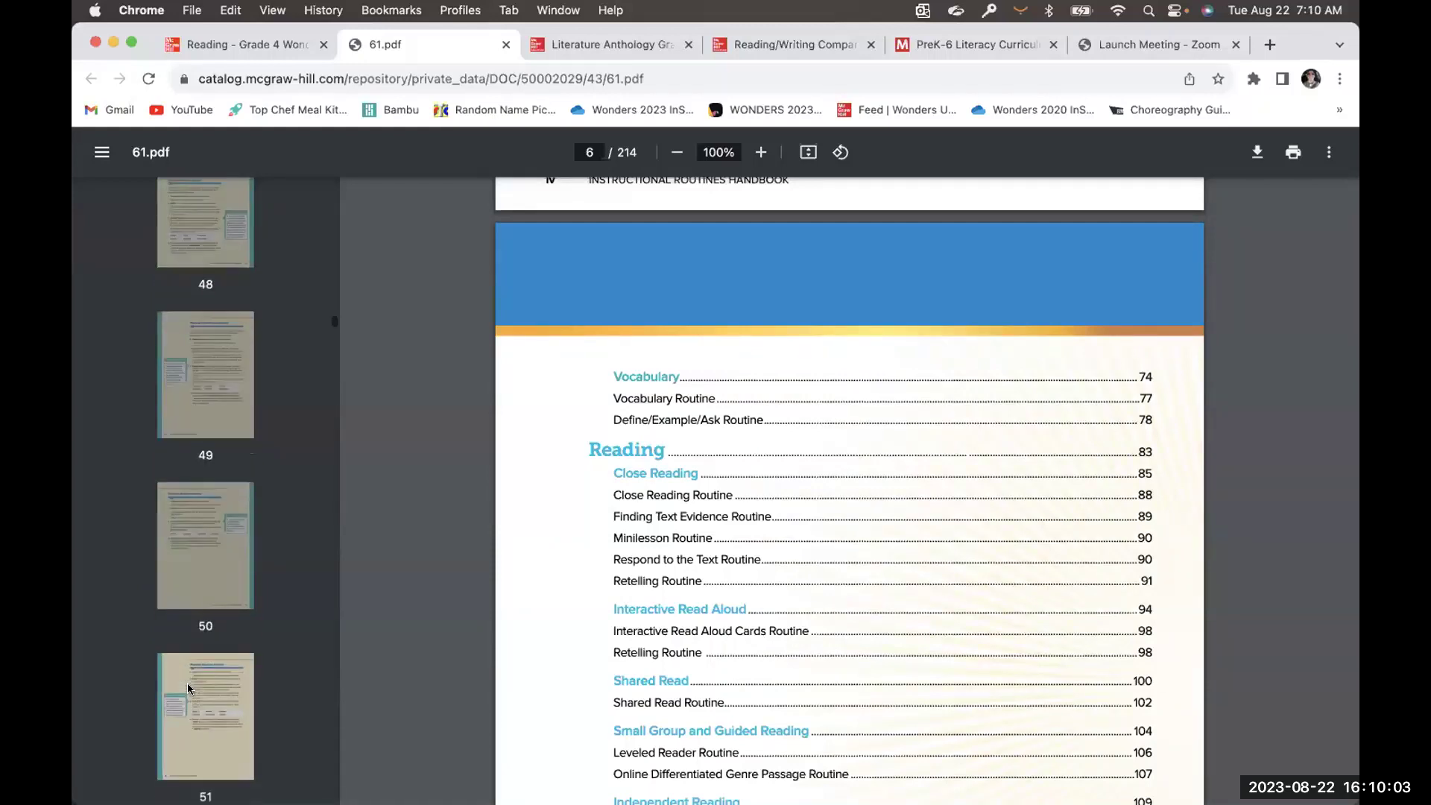
{"action": "scroll", "coordinate": [187, 683], "scroll_direction": "up", "scroll_amount": 10}
{"action": "scroll", "coordinate": [187, 683], "scroll_direction": "up", "scroll_amount": 5}
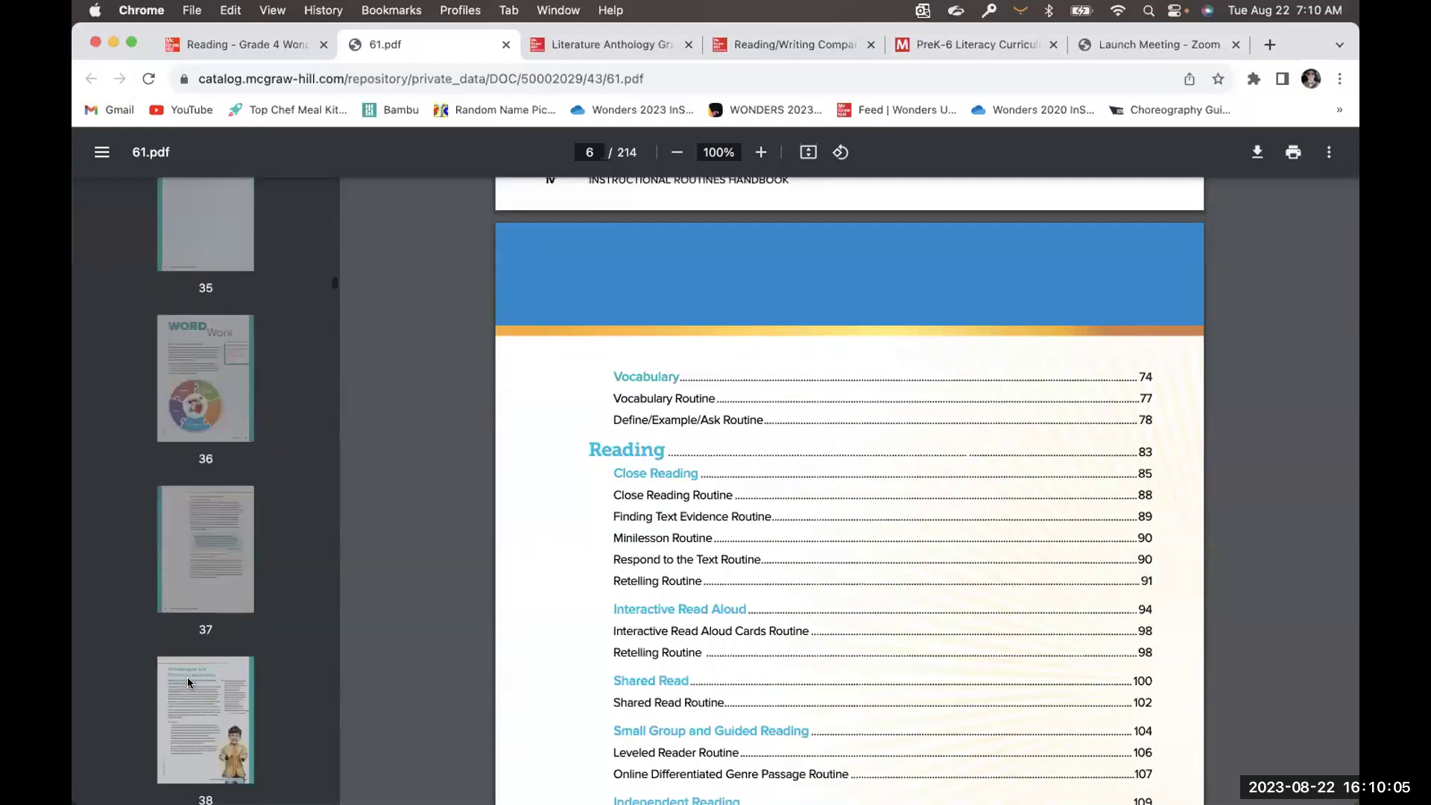
{"action": "left_click", "coordinate": [236, 677]}
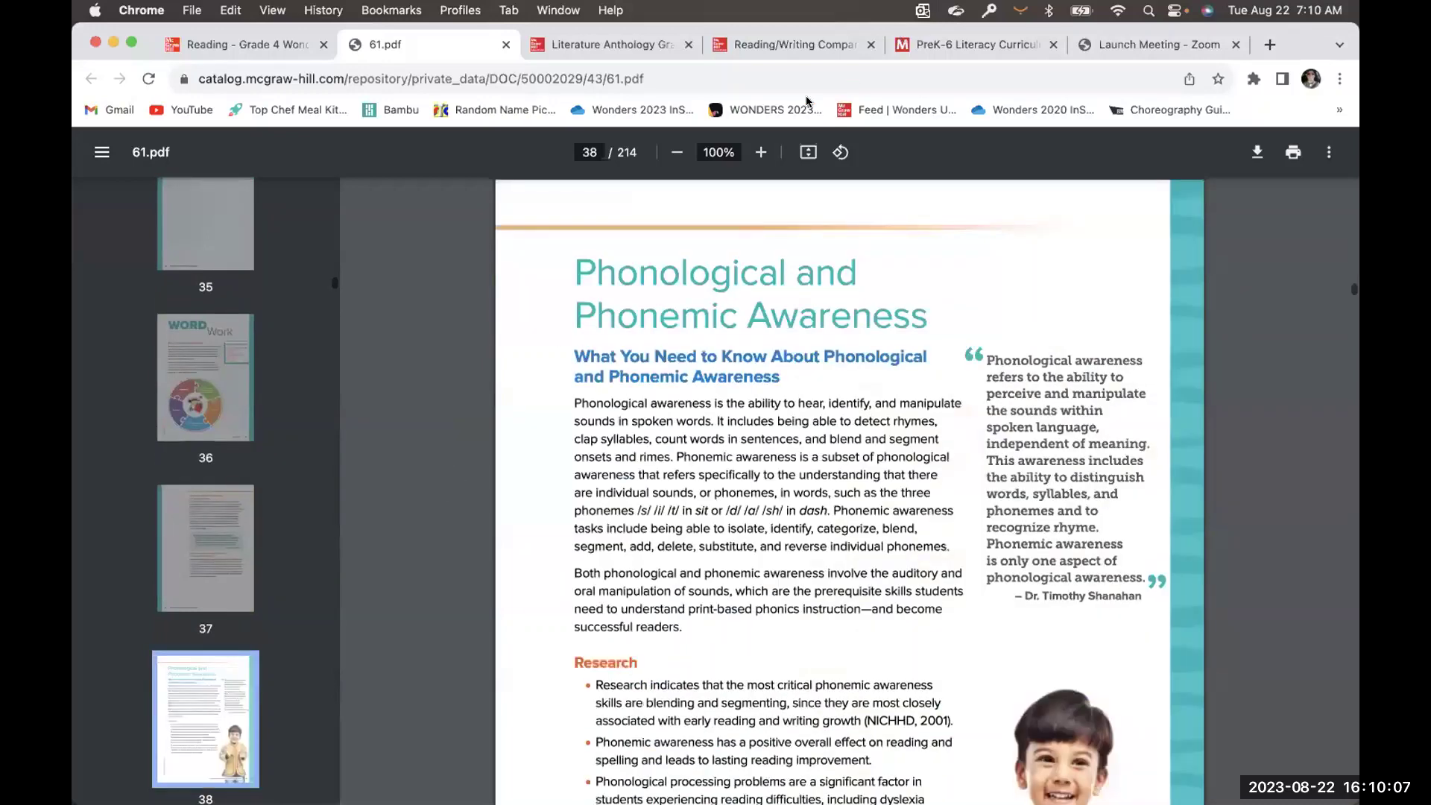